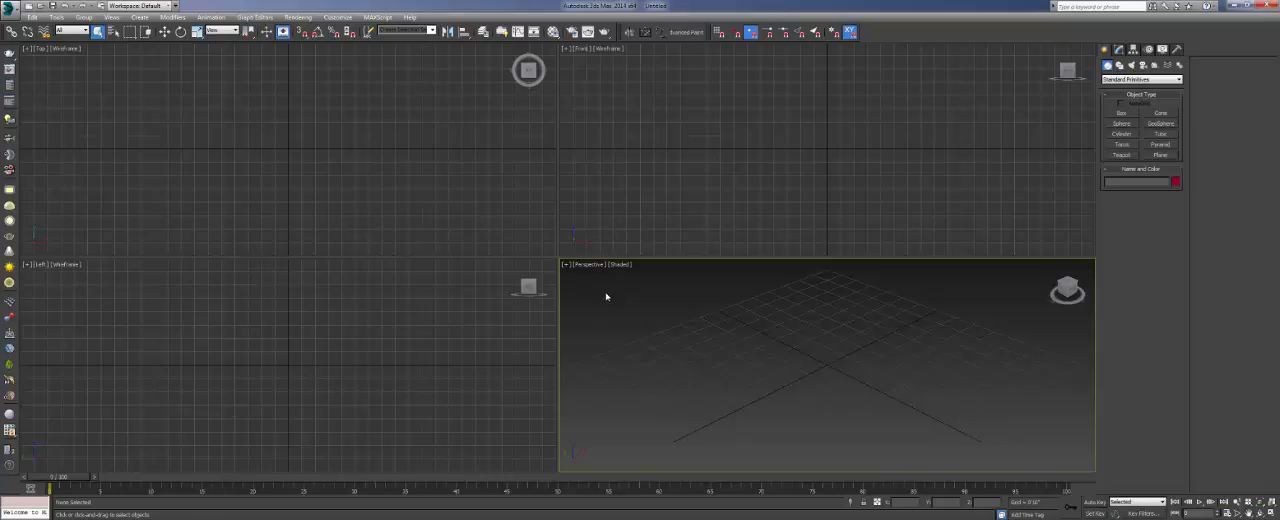
- Maximize the Perspective viewport so it fills the whole viewport area
key("alt+w")
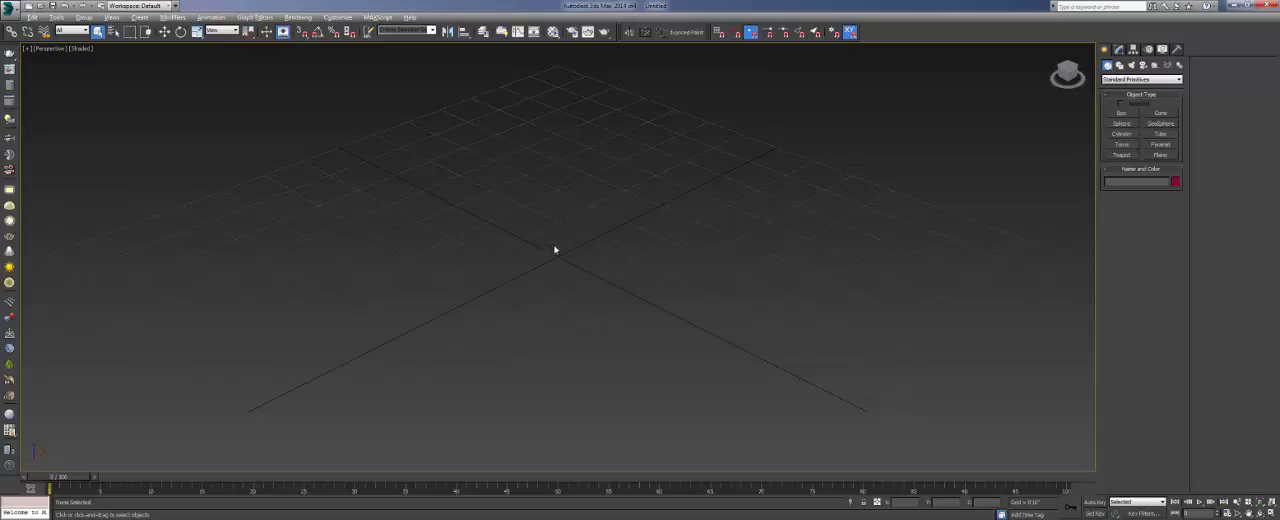
scroll(554, 249, "down", 10)
scroll(563, 251, "up", 8)
middle_click_drag(576, 216, 576, 211)
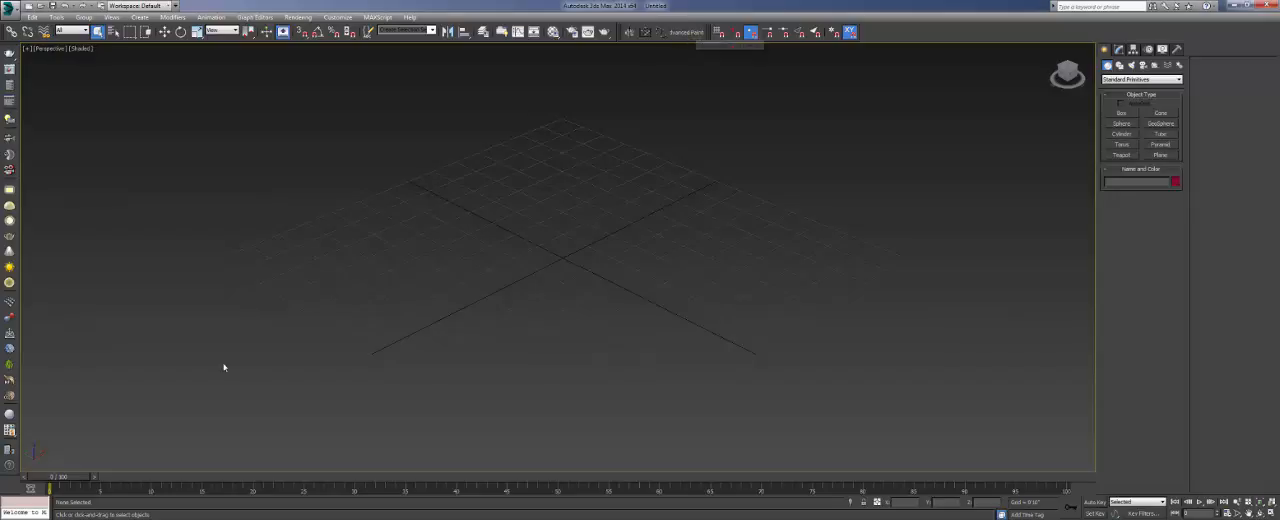
- Switch to Google Chrome, open Google and search for "advanced painter"
key("super")
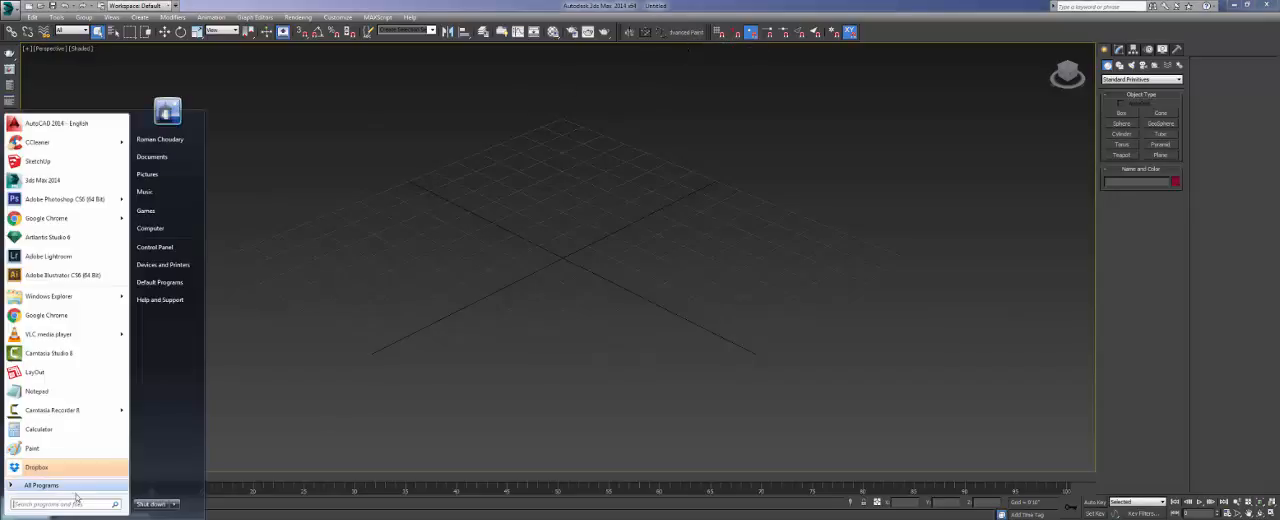
left_click(55, 218)
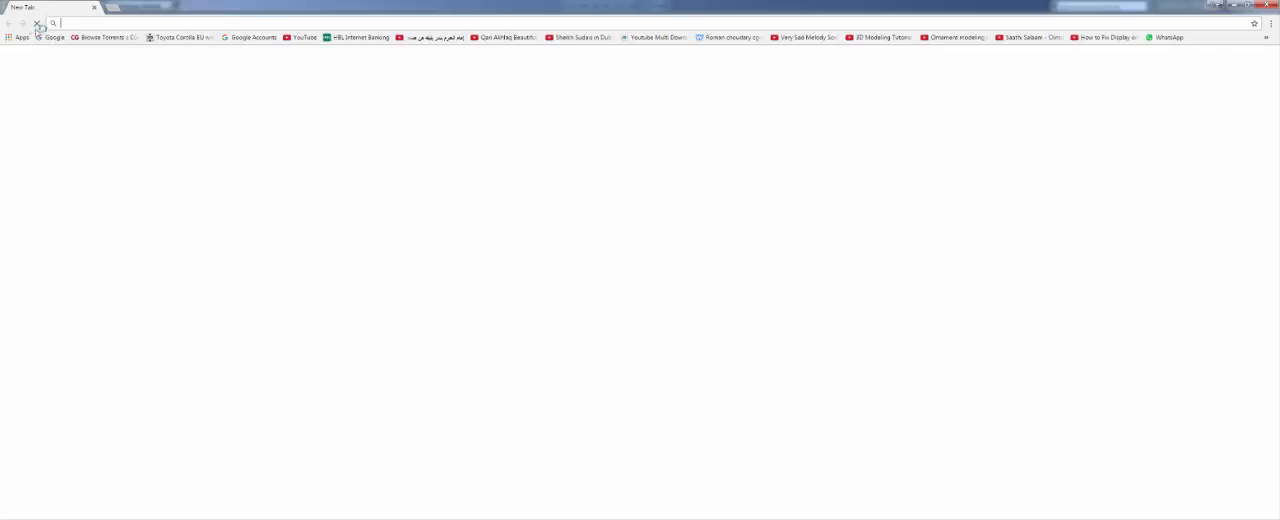
left_click(54, 37)
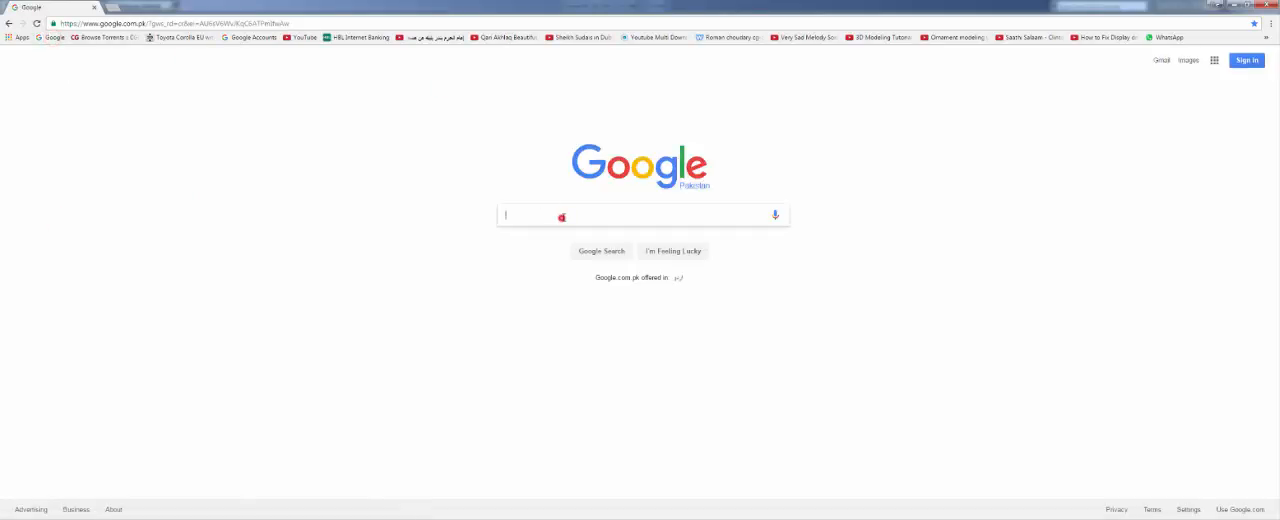
left_click(561, 217)
type("advanc")
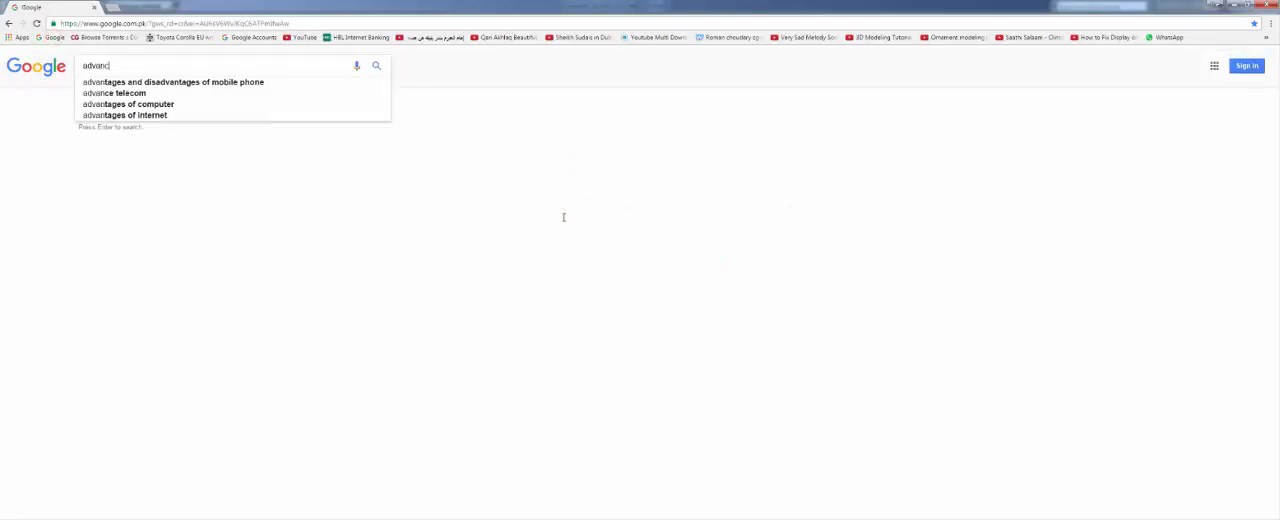
type("e dpai")
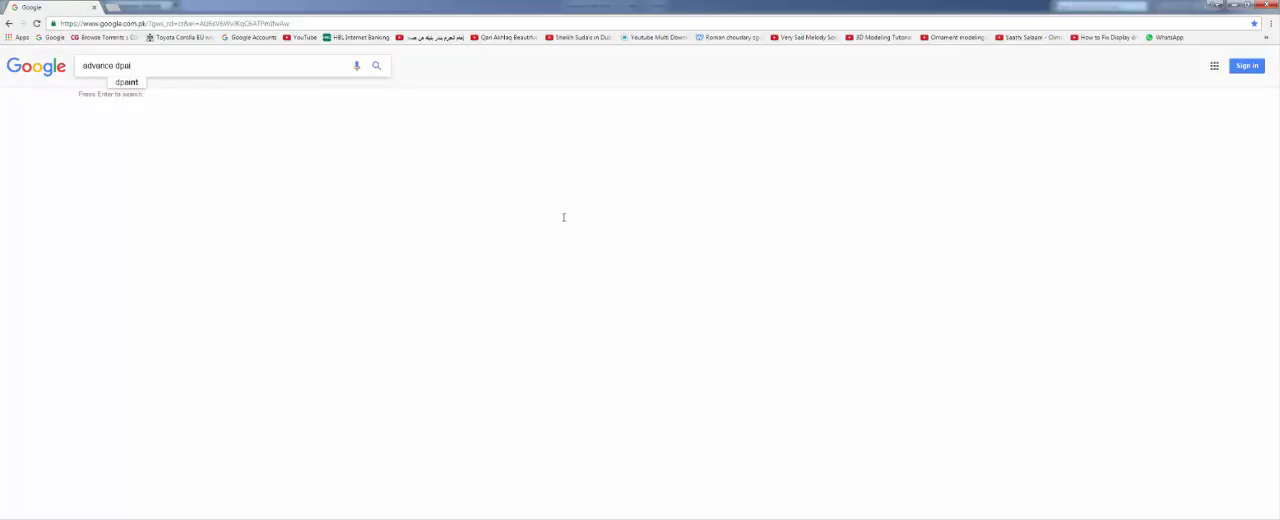
key("BackSpace")
key("BackSpace")
key("BackSpace")
key("BackSpace")
key("BackSpace")
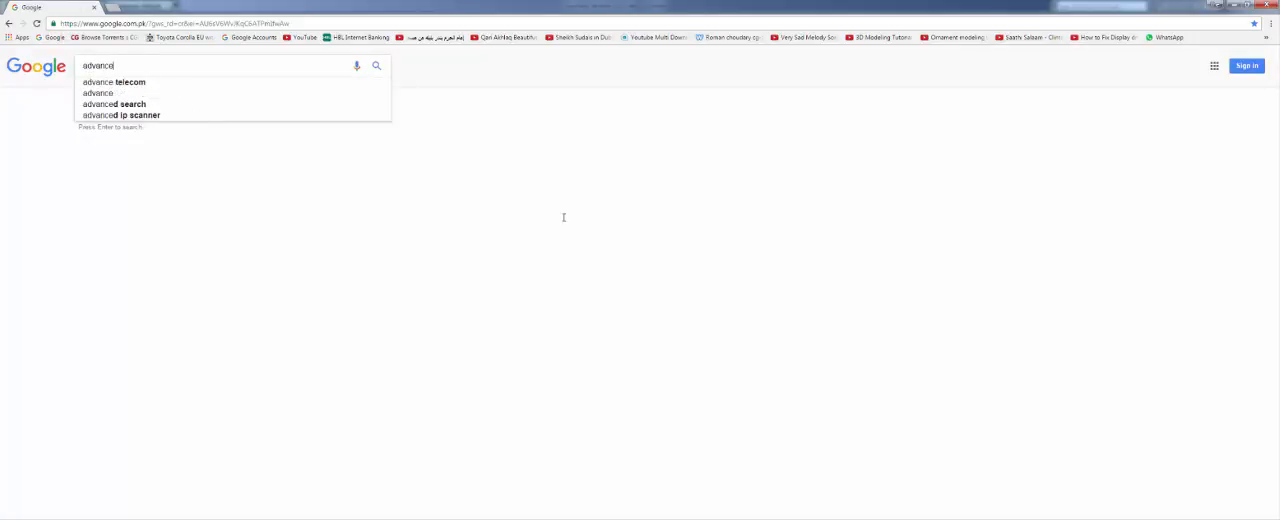
type("d painter")
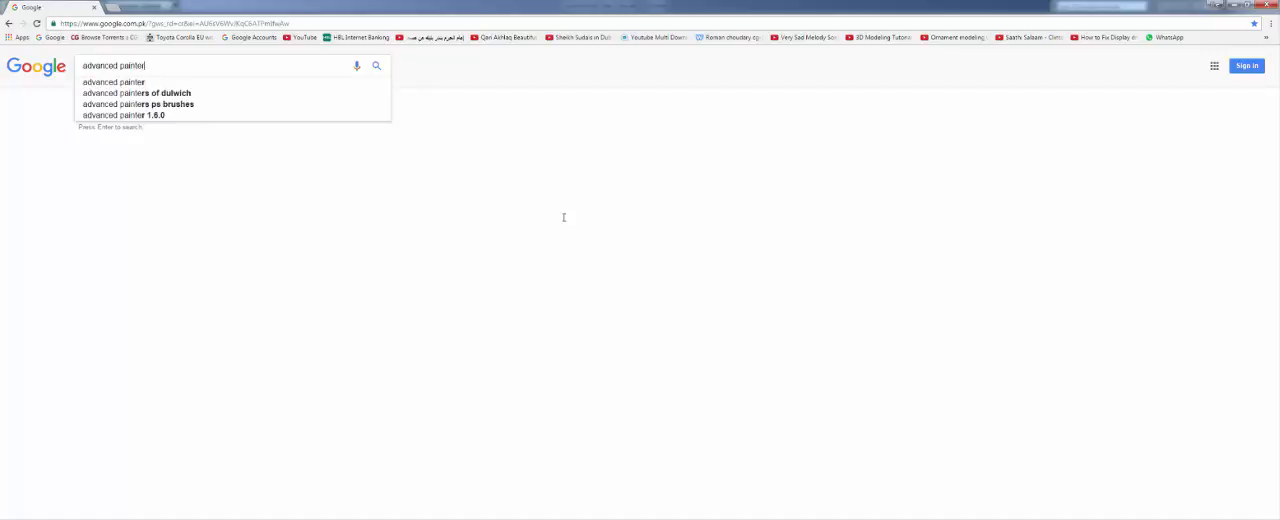
key("Return")
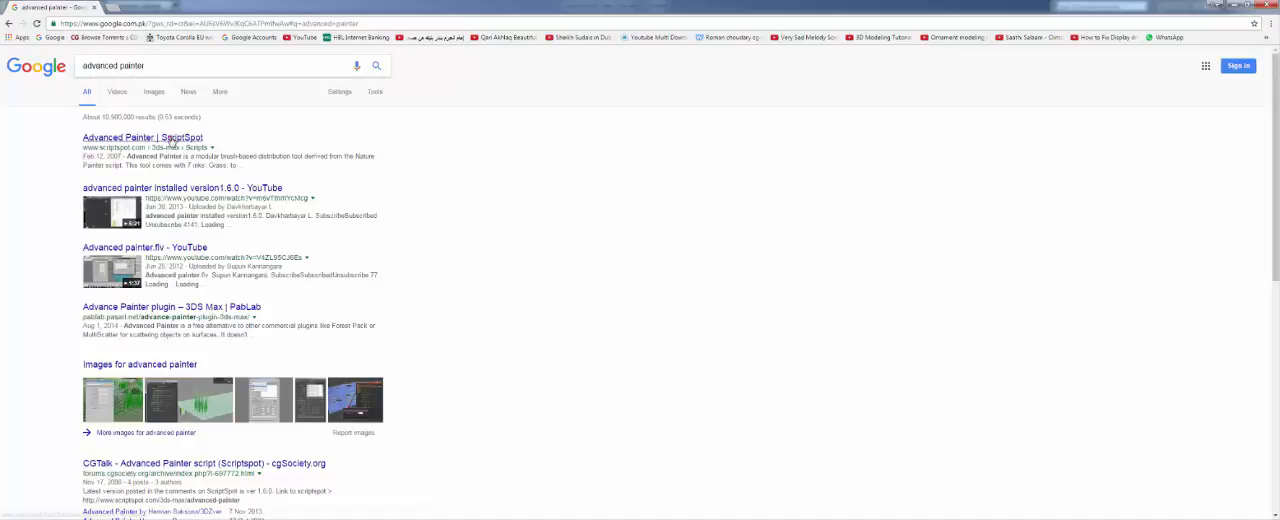
- Open the Advanced Painter page on ScriptSpot and review its attachments and installation instructions
left_click(171, 138)
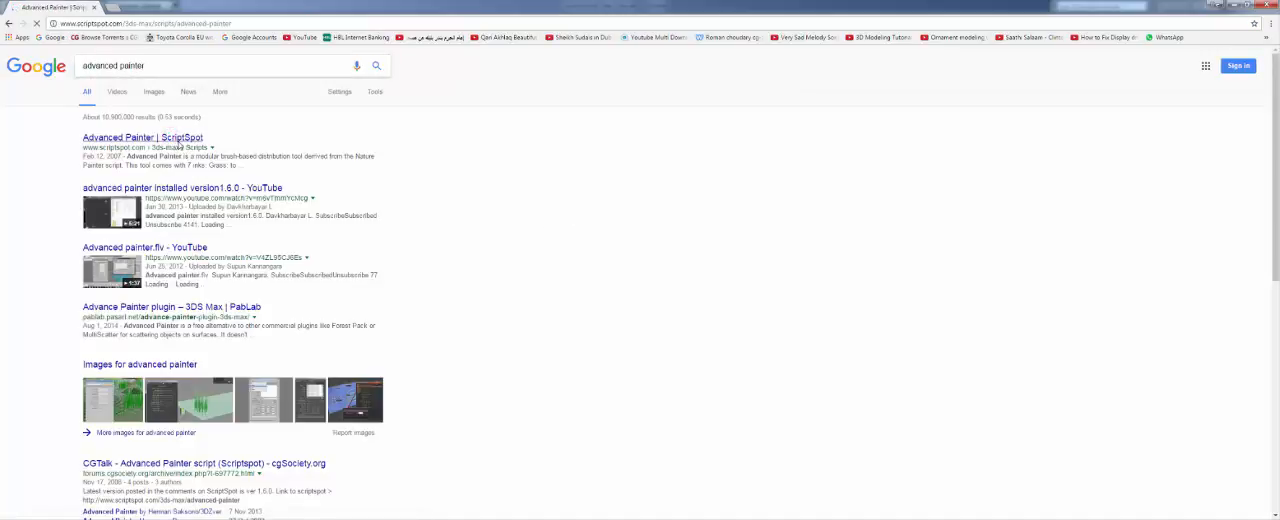
scroll(557, 349, "down", 5)
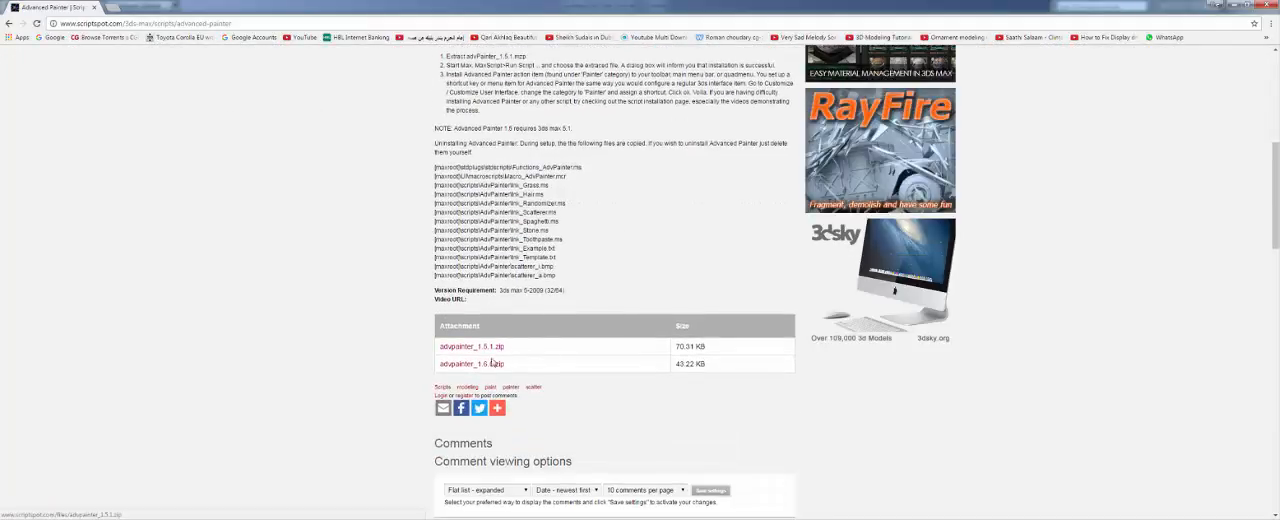
scroll(345, 320, "down", 3)
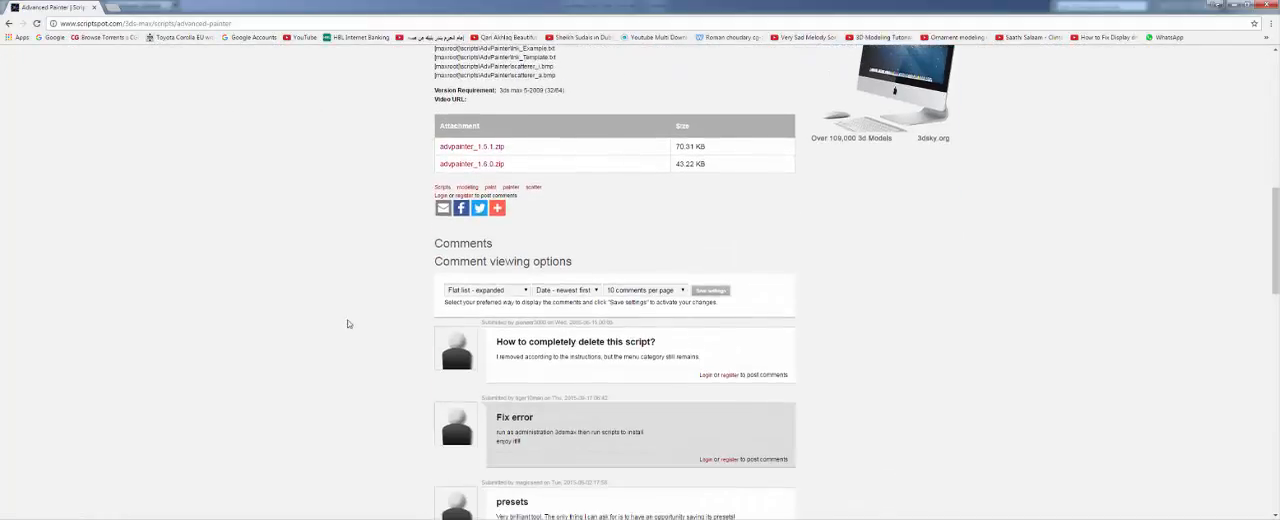
scroll(362, 331, "up", 5)
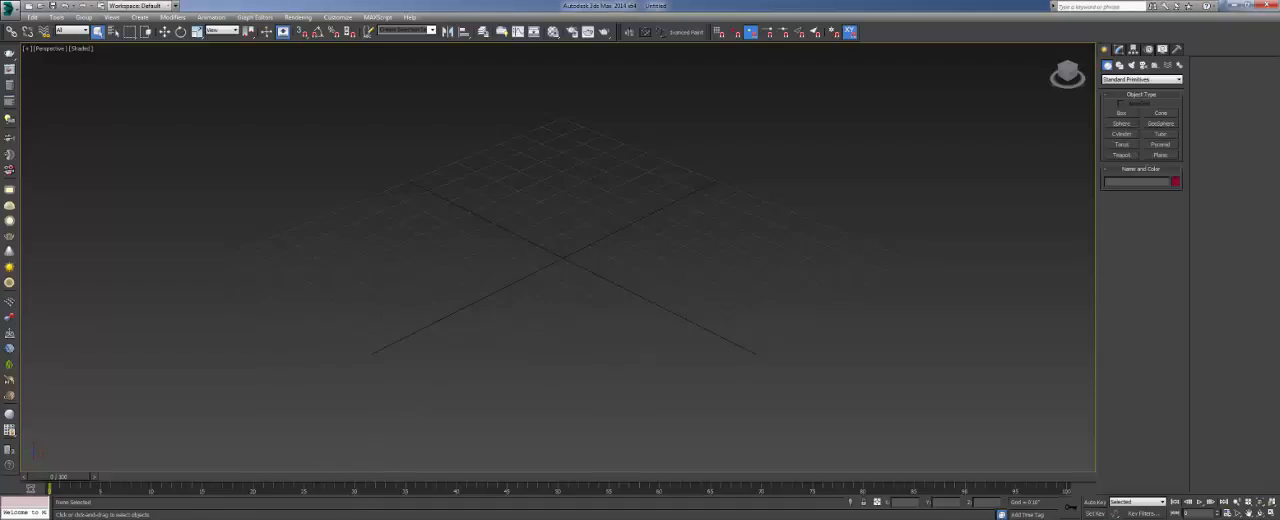
- Browse in Windows Explorer to the Max Scripts folder on the RESOURCES (F:) drive and select advpainter_1.6.0.mzp
key("super")
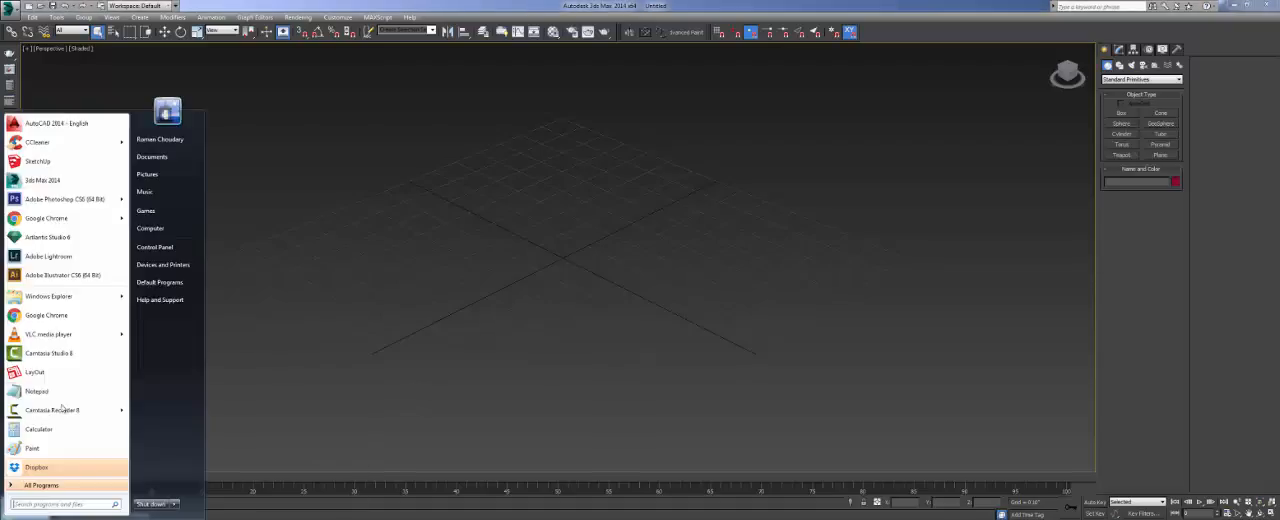
left_click(157, 233)
double_click(378, 70)
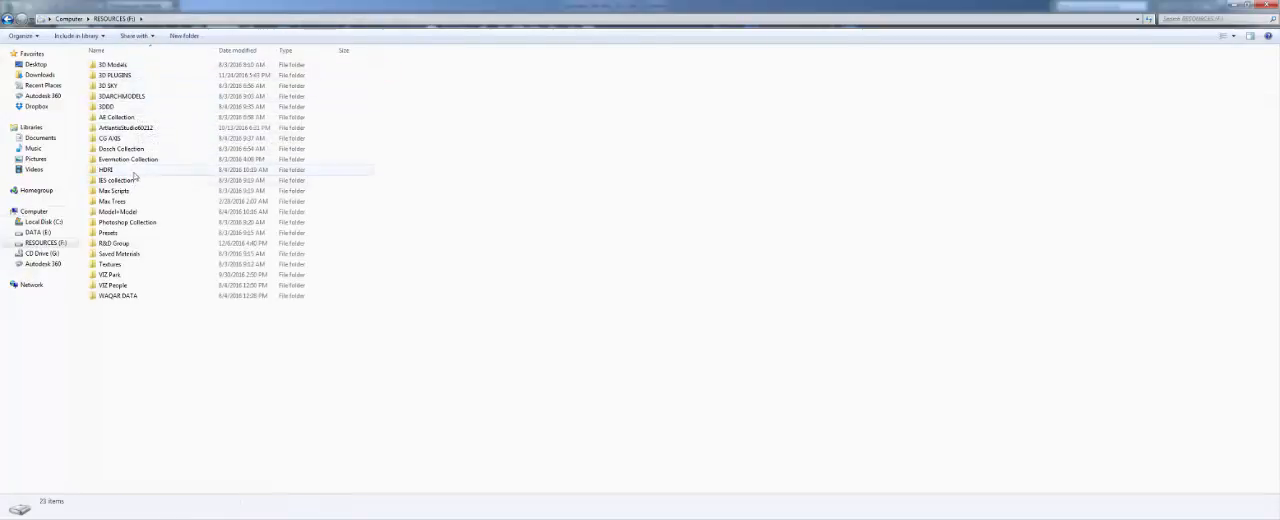
double_click(134, 191)
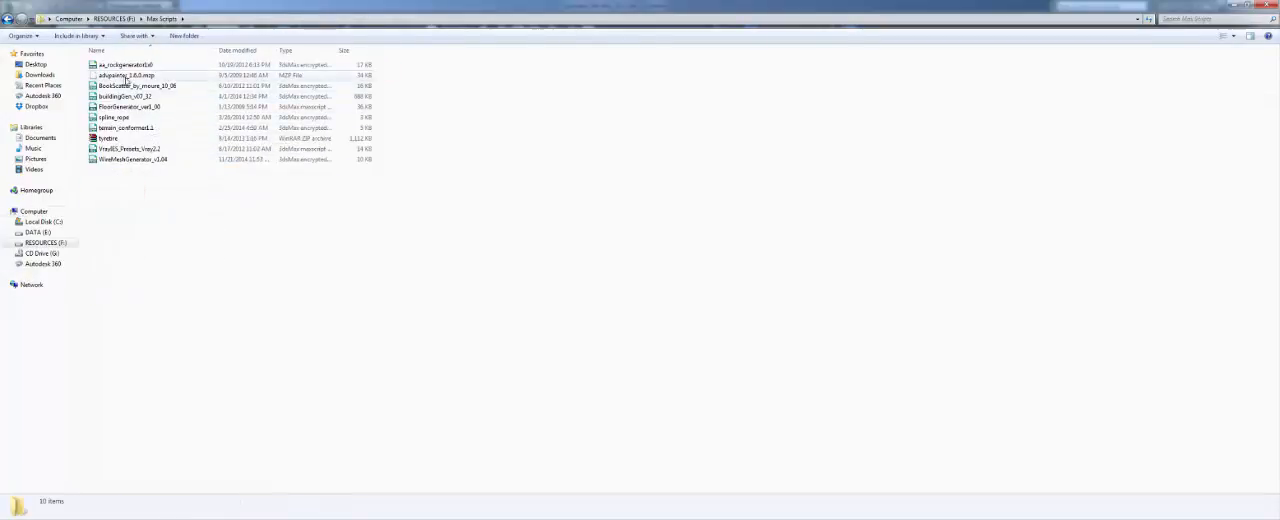
left_click(124, 76)
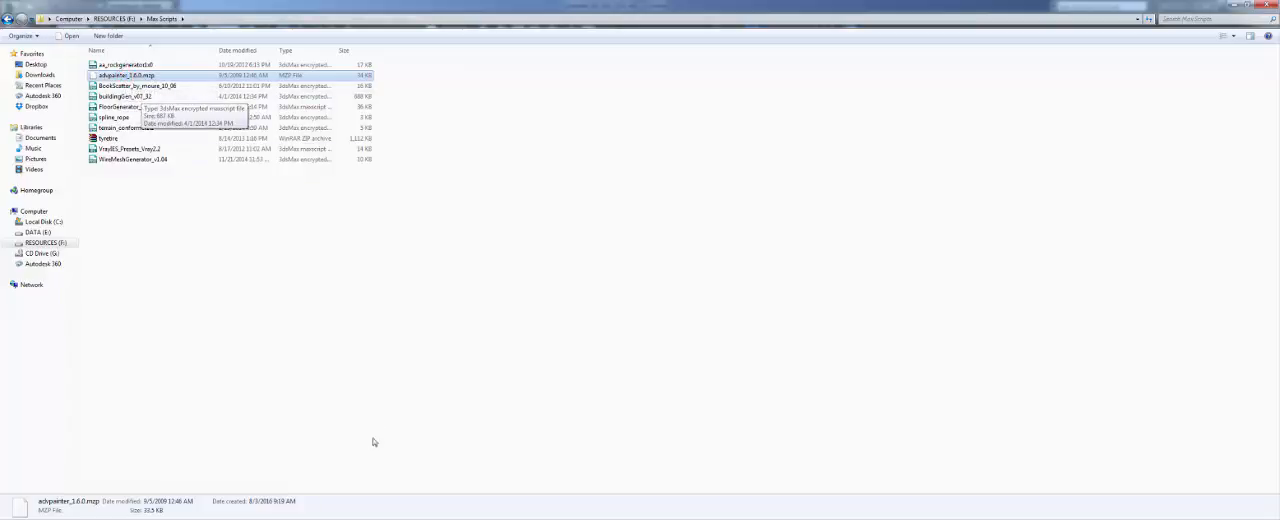
- Switch back to 3ds Max and check the option for launching 3ds Max 2014 as administrator
left_click(409, 515)
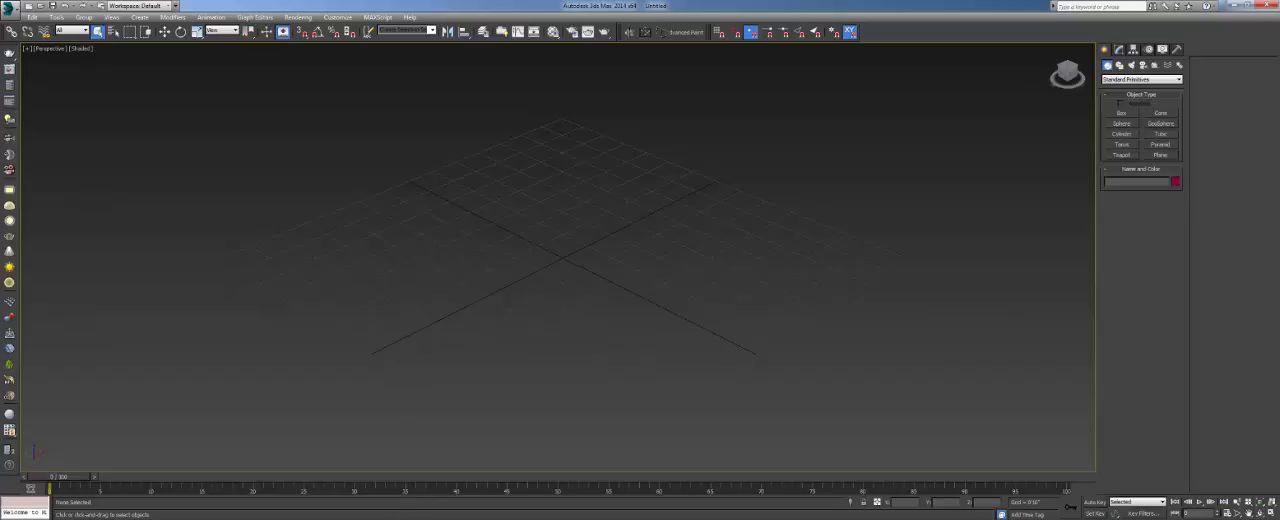
key("super")
right_click(54, 180)
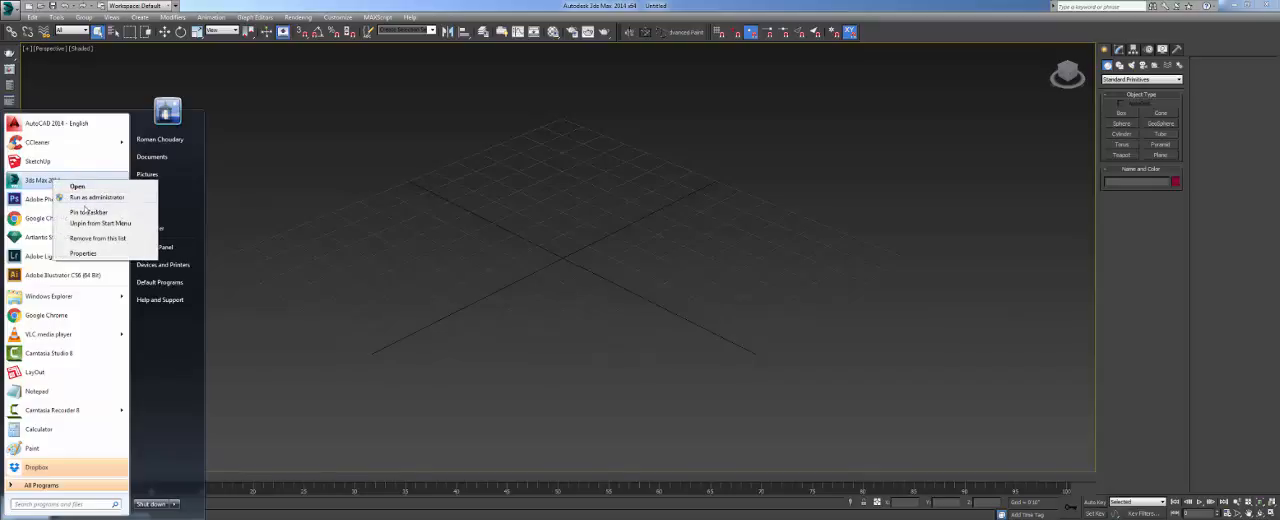
left_click(289, 227)
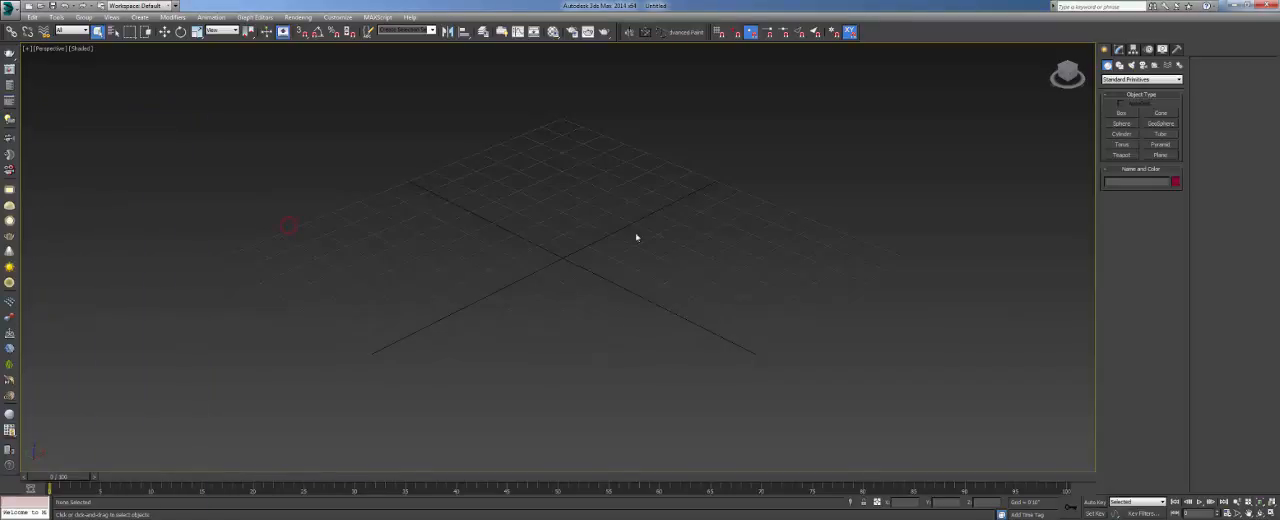
- Load advpainter_1.6.0.mzp from the Max Scripts folder into the 3ds Max Perspective viewport
left_click(142, 518)
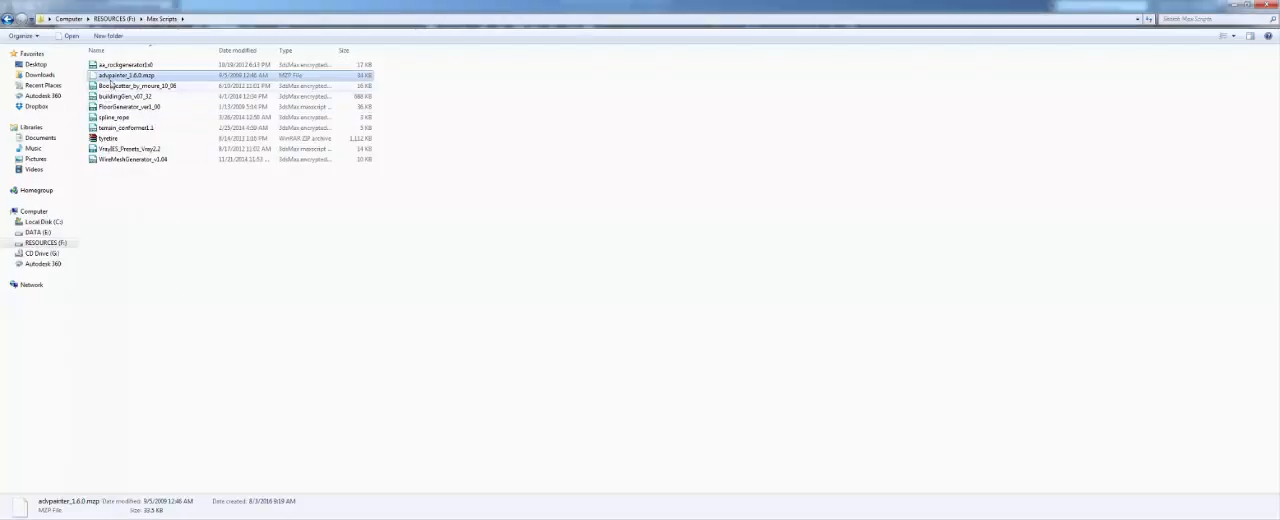
left_click_drag(112, 76, 572, 280)
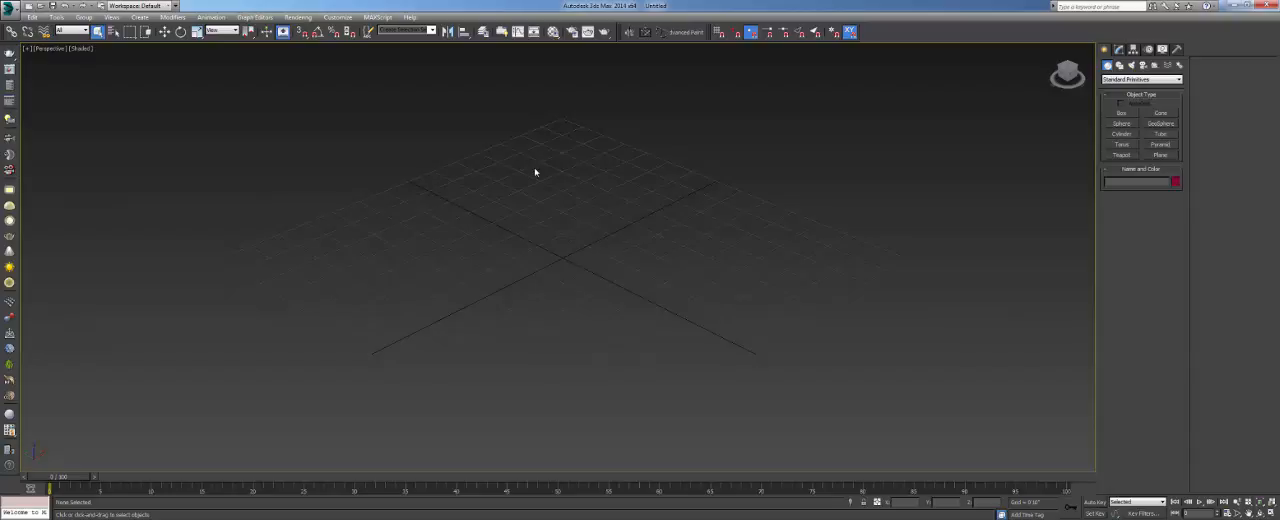
- Open the Advanced Painter window to view its Grass parameters and close it again
left_click(688, 33)
mouse_move(650, 138)
left_mouse_down()
mouse_move(447, 93)
mouse_move(478, 122)
left_mouse_up()
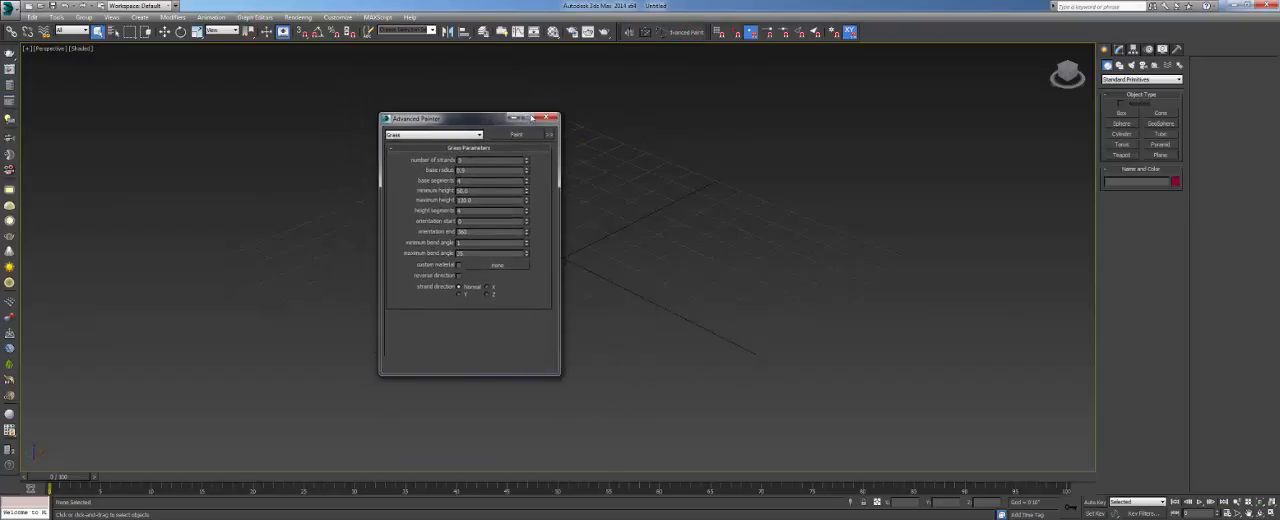
left_click(547, 118)
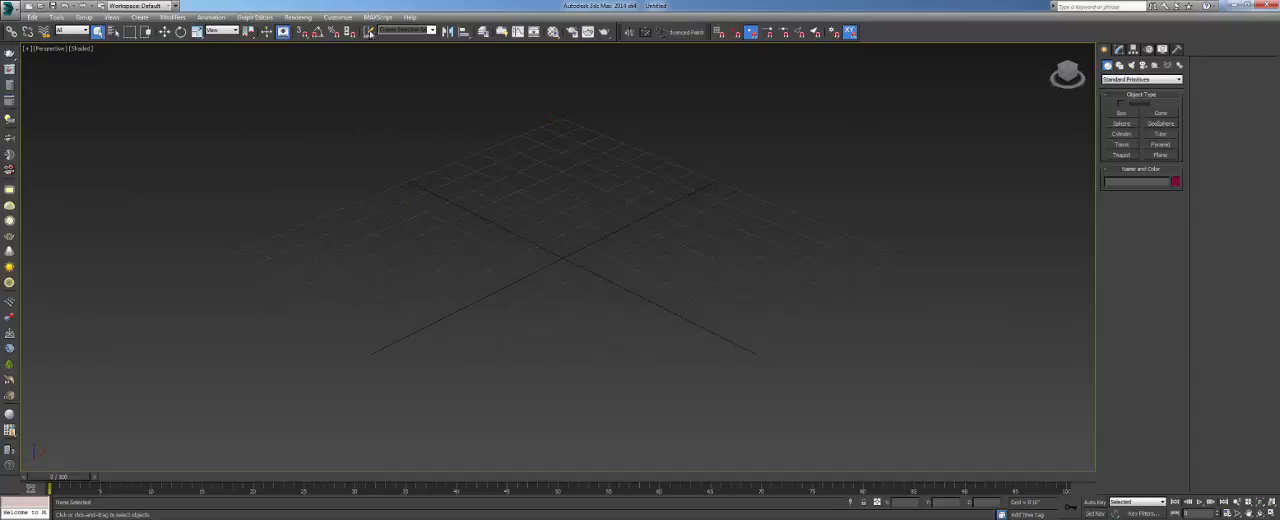
left_click(337, 17)
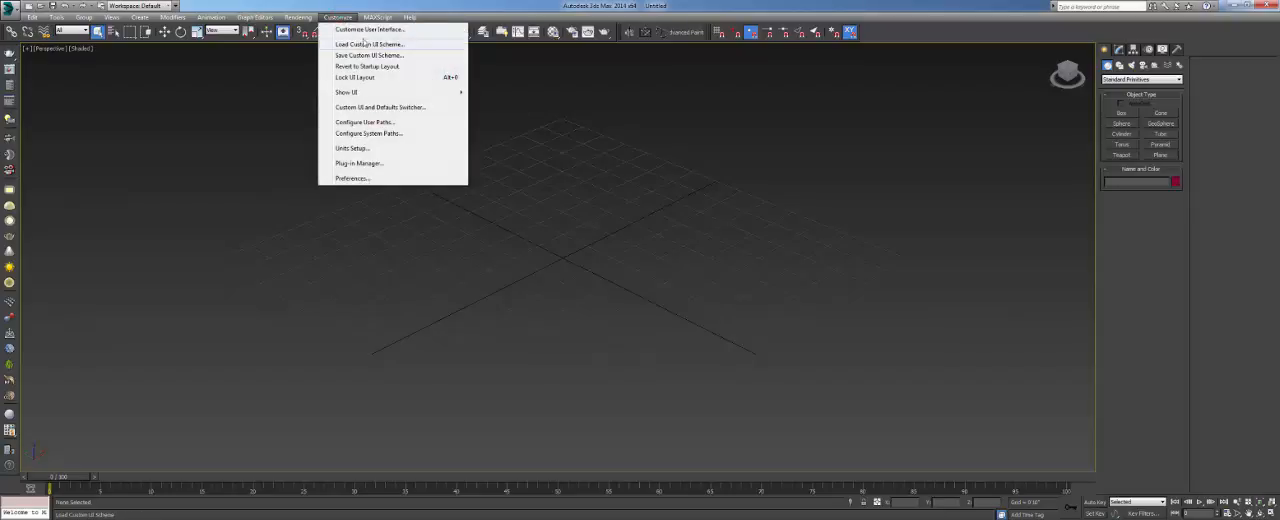
left_click(365, 30)
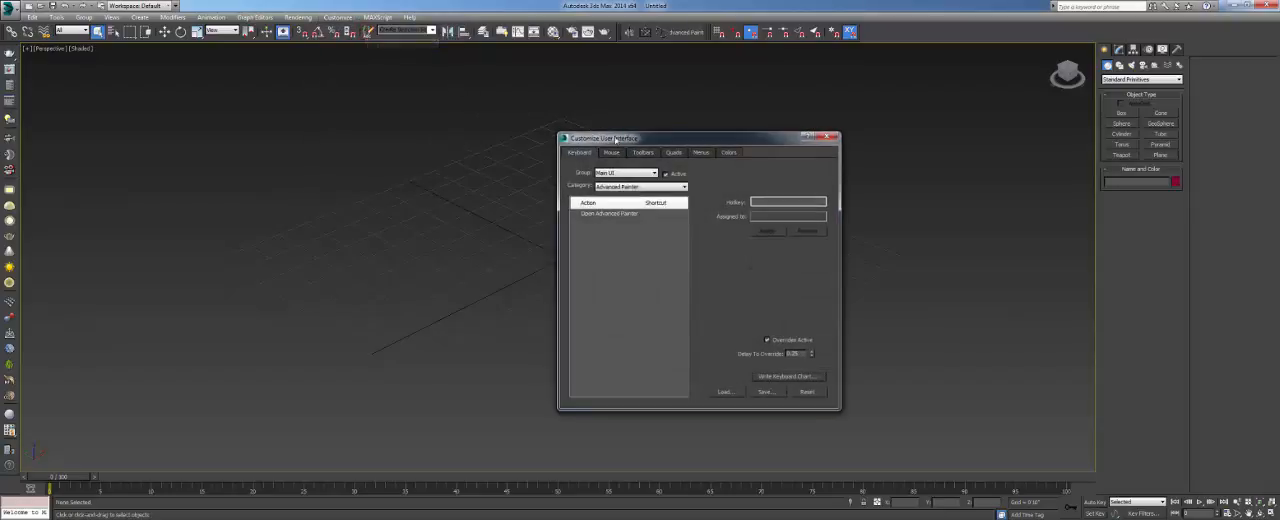
left_click_drag(790, 139, 624, 113)
left_click(661, 116)
- Open the Customize User Interface dialog and choose the Advanced Painter category of the Main UI group
left_click(337, 17)
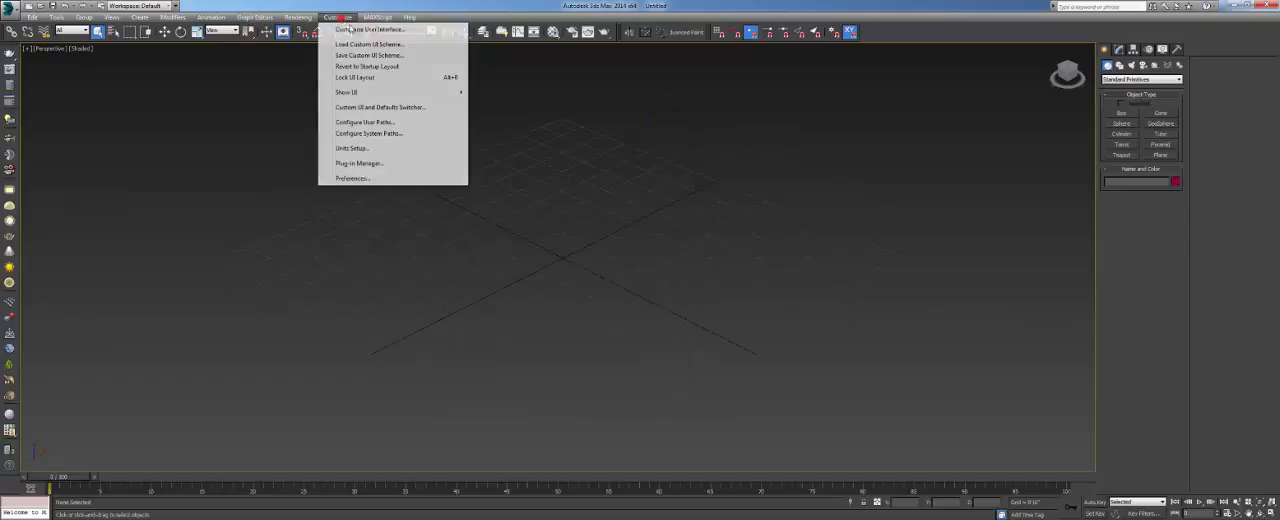
left_click(365, 30)
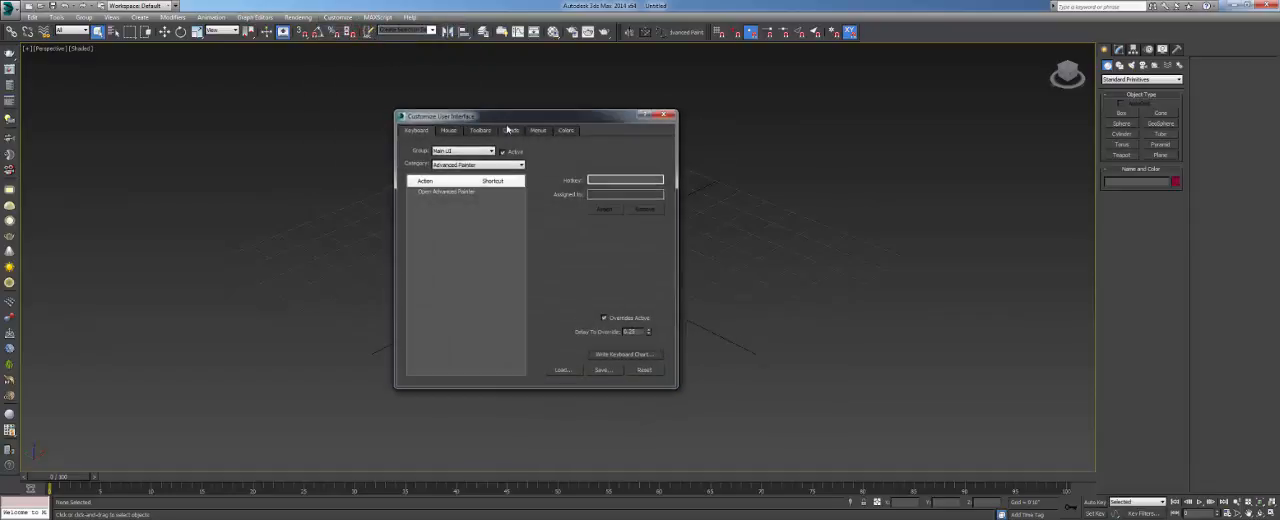
left_click_drag(507, 121, 530, 127)
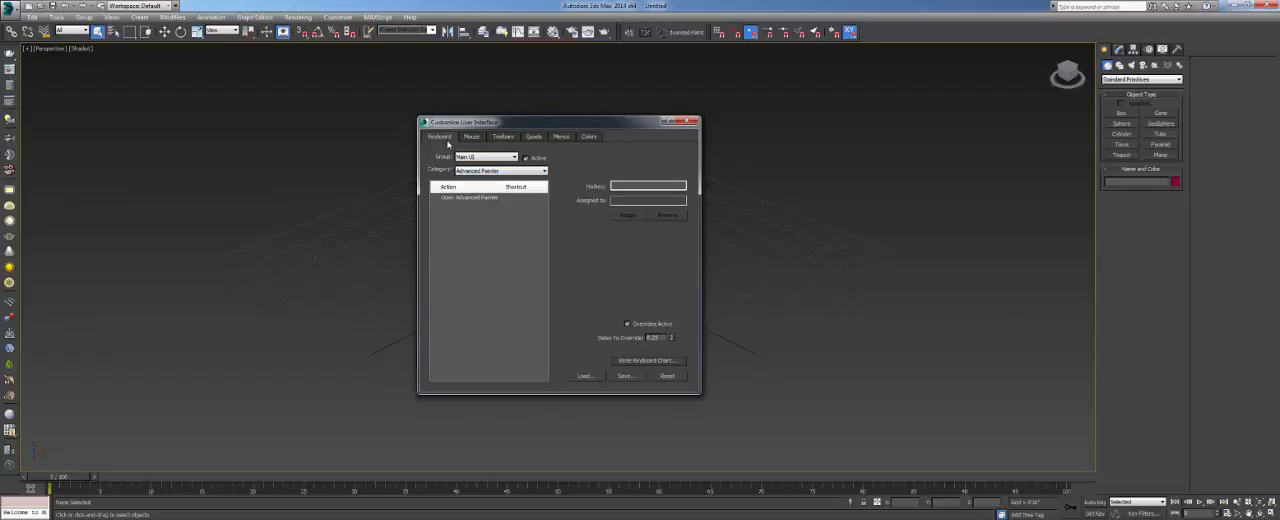
left_click(480, 171)
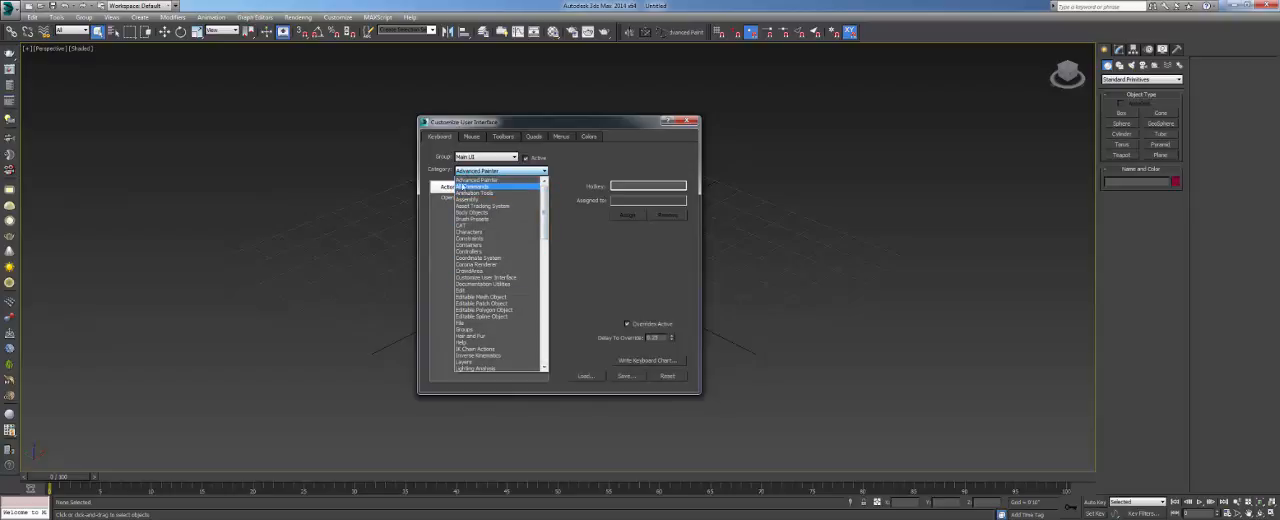
left_click(468, 182)
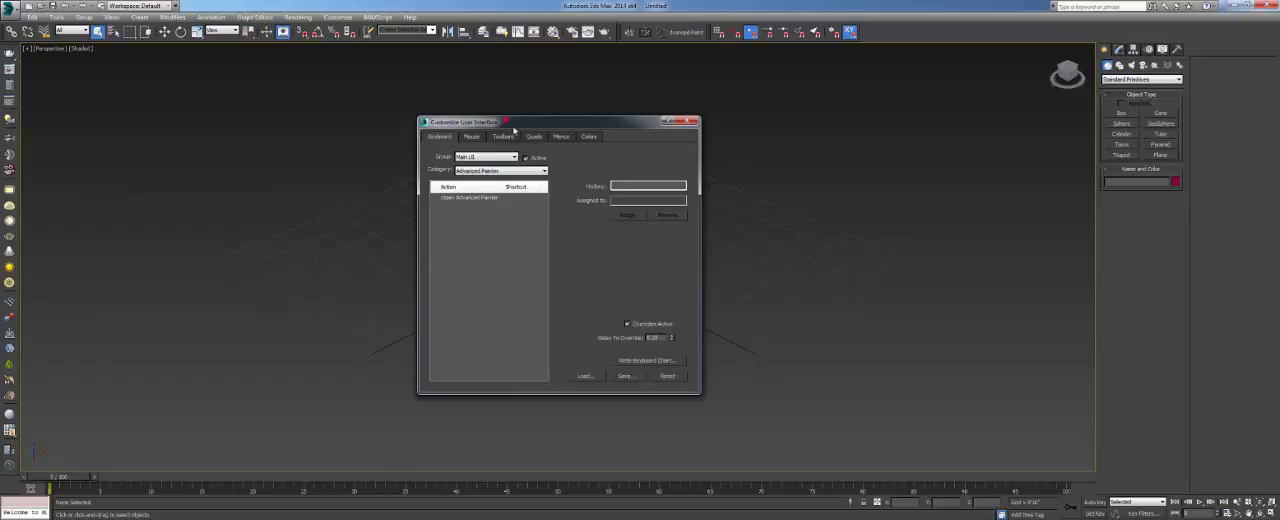
- In the toolbar customization settings, create and name a new custom toolbar
left_click_drag(506, 121, 648, 145)
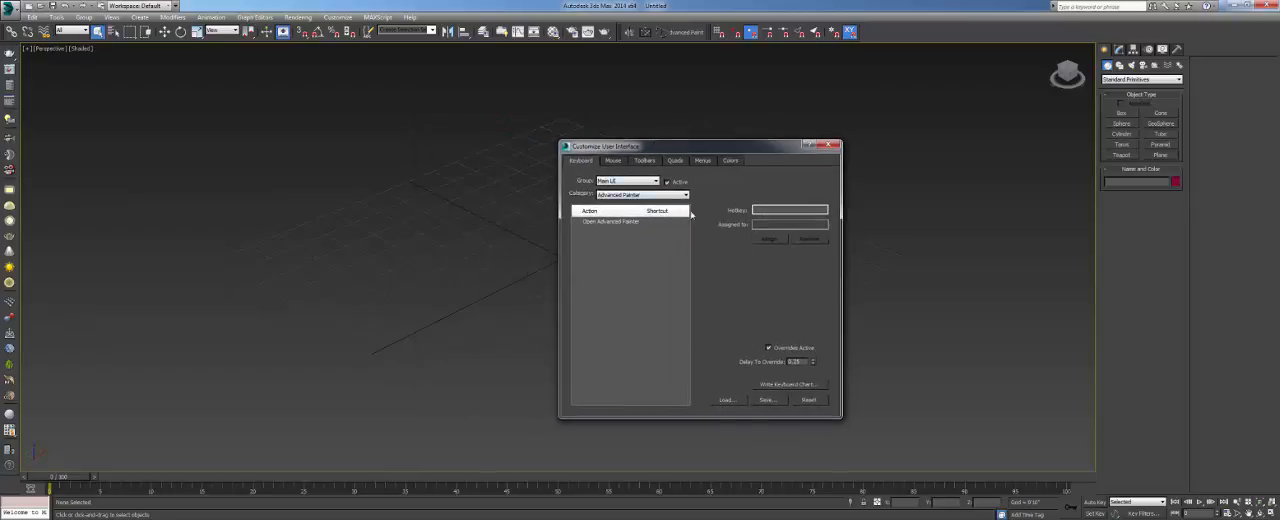
left_click(648, 161)
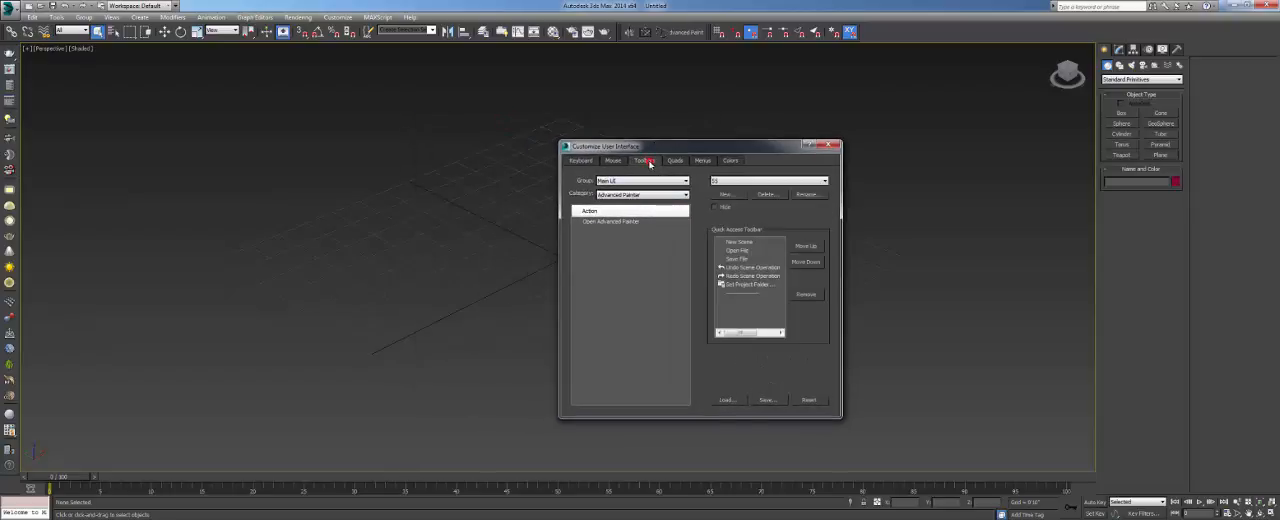
left_click(614, 161)
left_click(642, 161)
left_click(726, 194)
left_click_drag(730, 252, 450, 256)
left_click(421, 281)
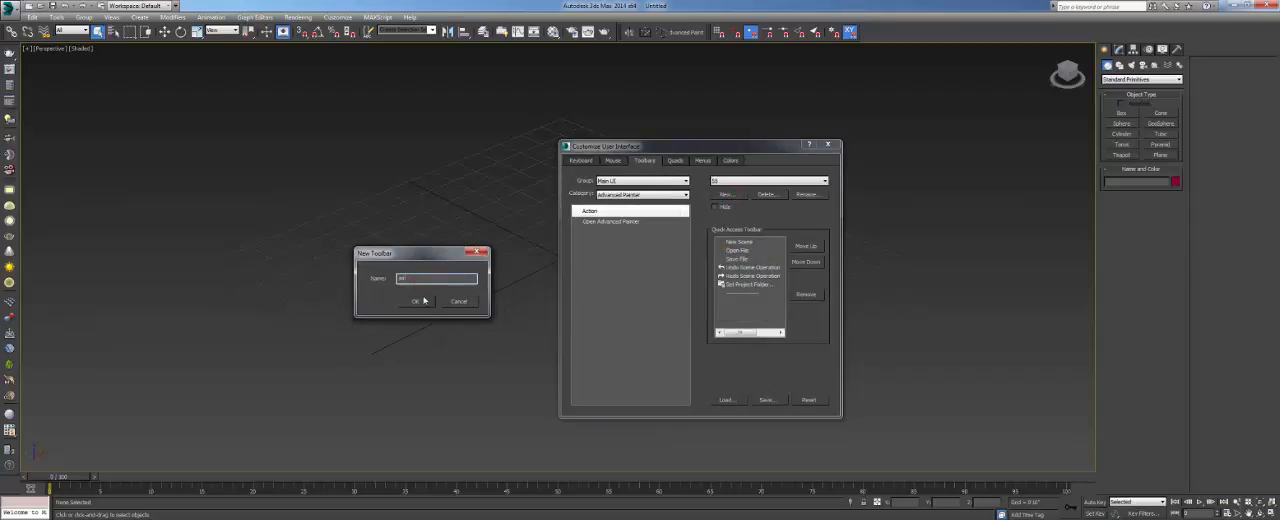
left_click(416, 301)
- Add the Open Advanced Painter action to the new toolbar and dock it at the end of the main toolbar
left_click_drag(512, 278, 492, 260)
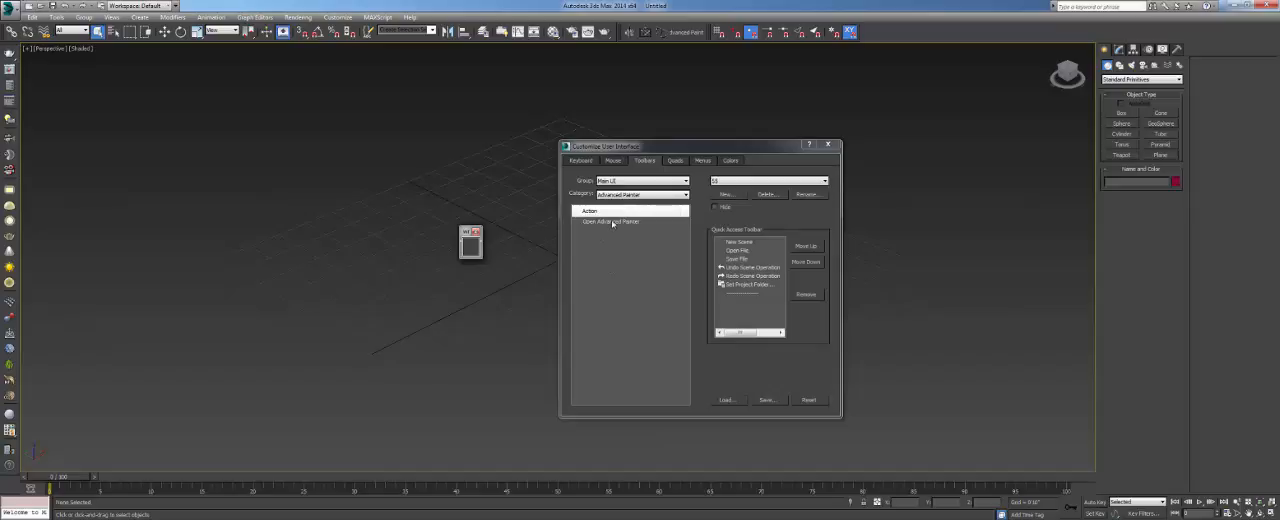
mouse_move(612, 224)
left_mouse_down()
mouse_move(603, 257)
mouse_move(478, 248)
left_mouse_up()
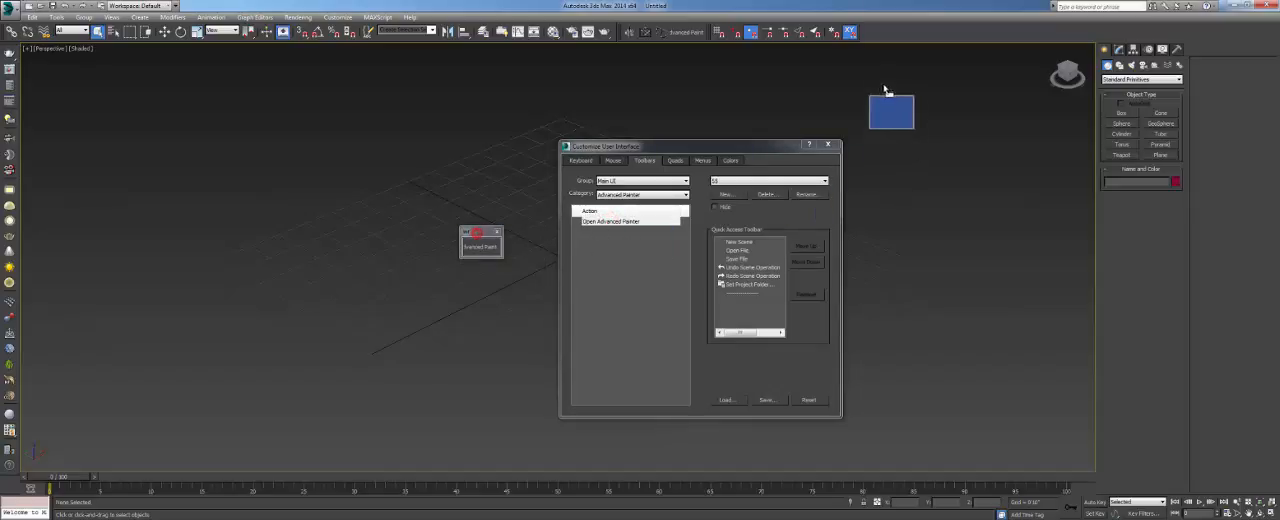
left_click_drag(884, 90, 884, 38)
left_click(882, 38)
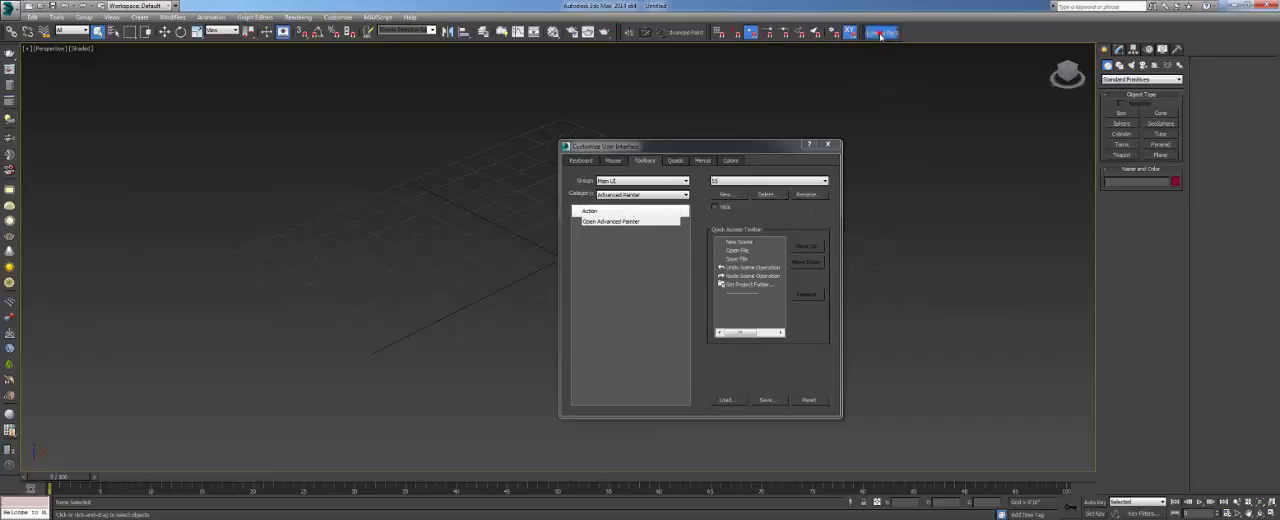
- Close the Customize User Interface dialog, then undock and remove the duplicate Advanced Painter toolbar
left_click(717, 134)
left_click(828, 145)
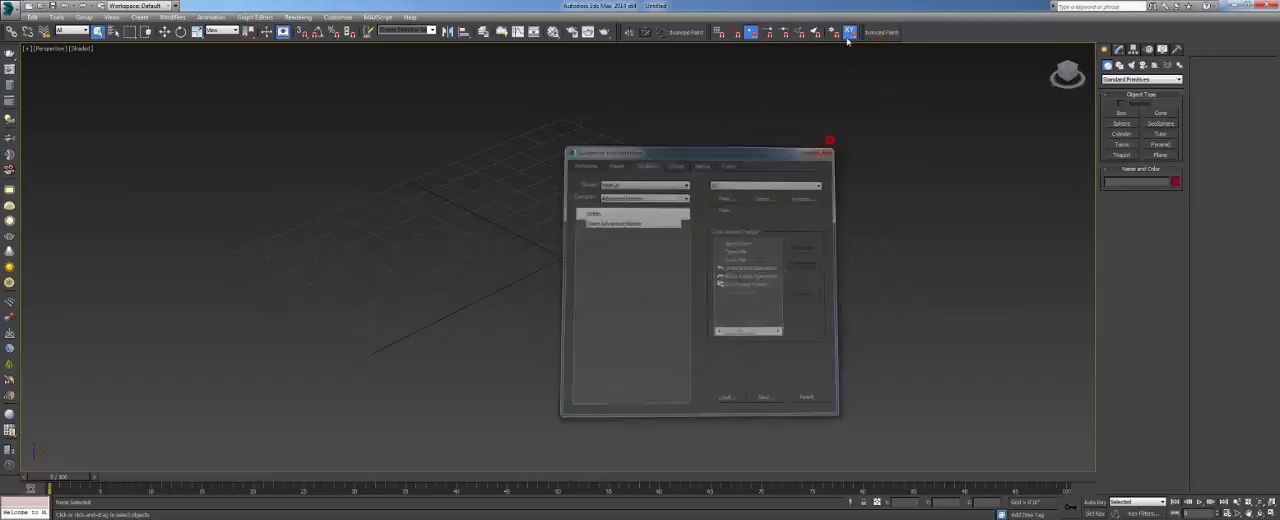
left_click_drag(864, 36, 716, 156)
left_click(745, 156)
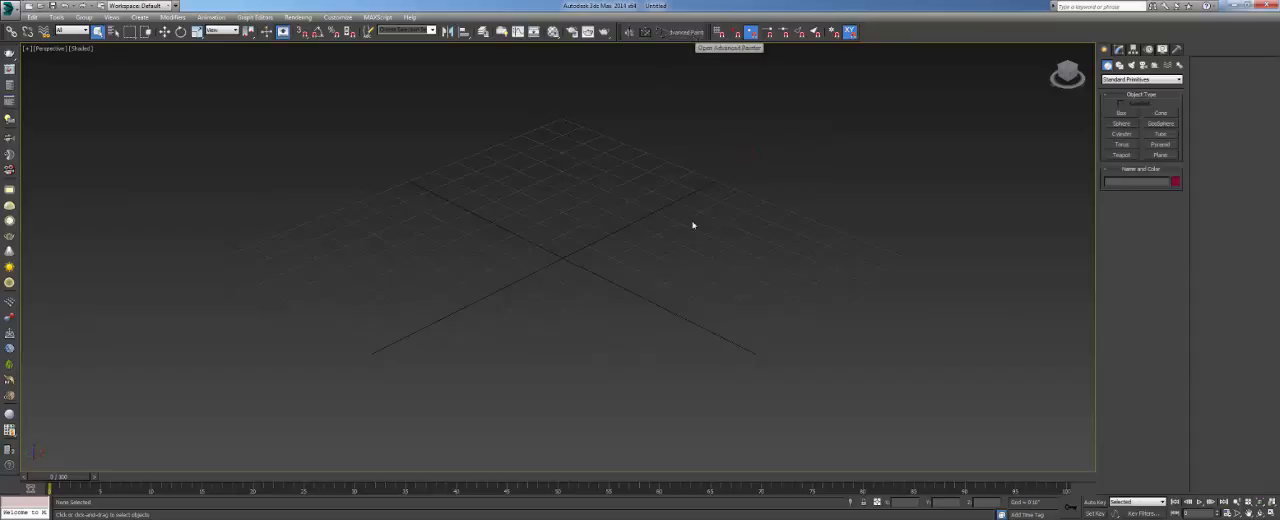
- Create a large Plane primitive covering the home grid in the Perspective viewport and hide the grid
scroll(680, 268, "down", 2)
scroll(630, 262, "down", 2)
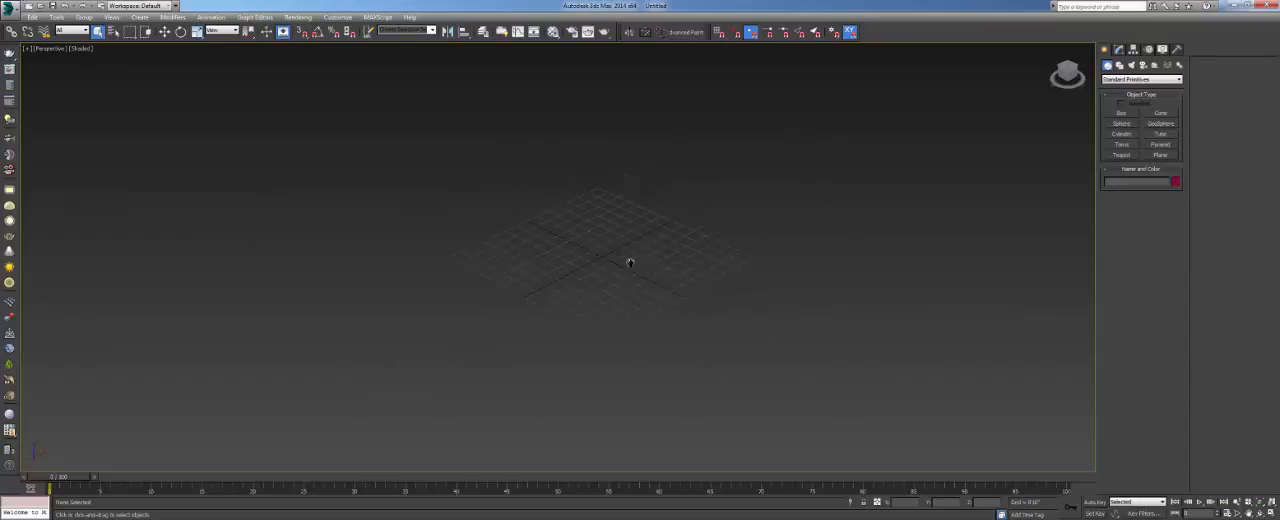
left_click(1160, 155)
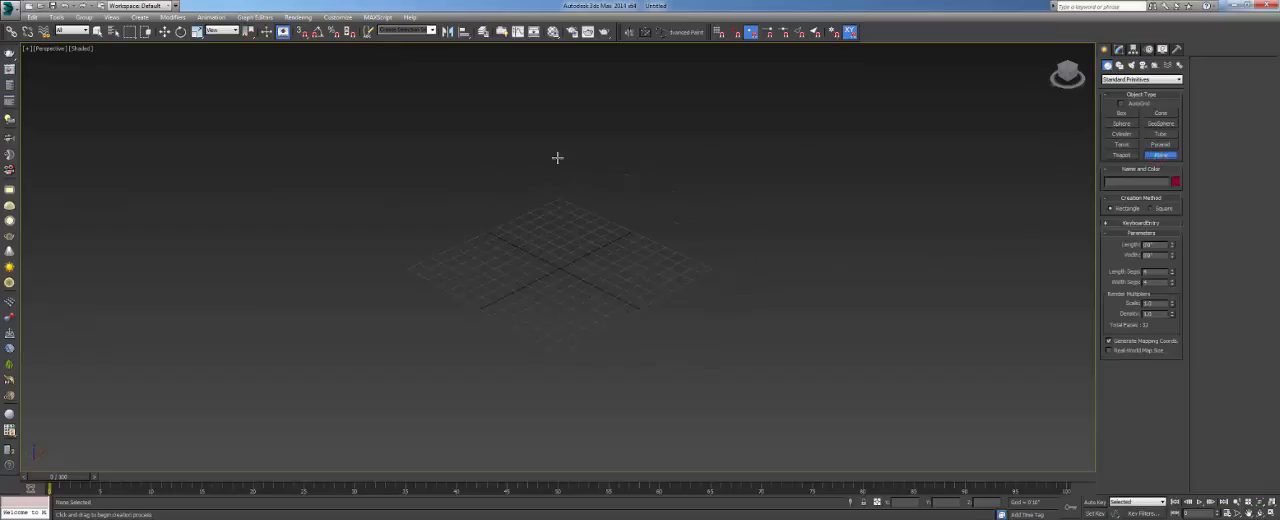
left_click_drag(556, 150, 540, 298)
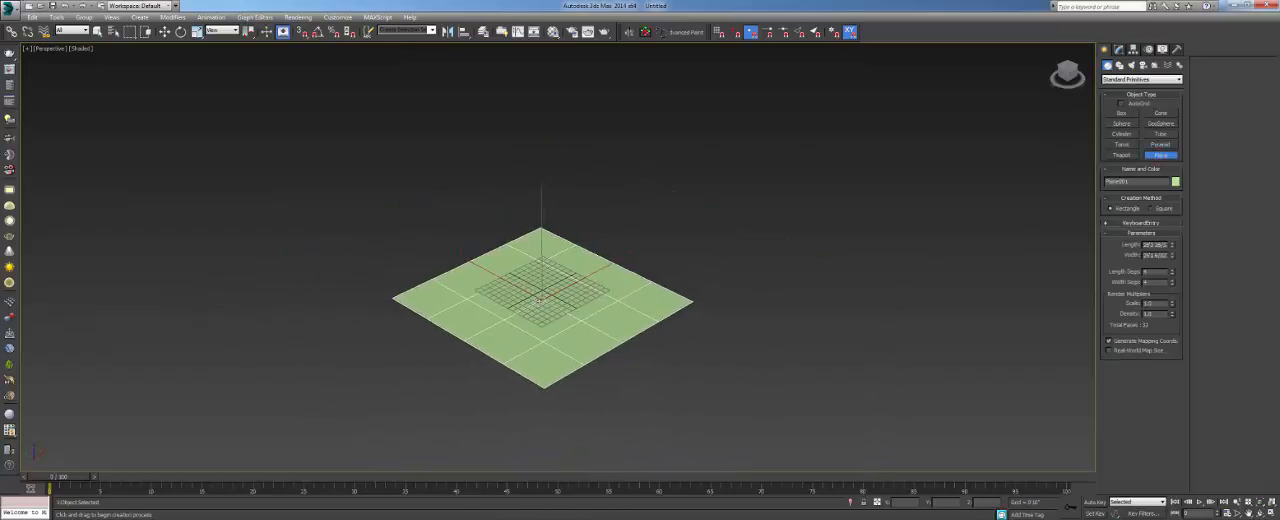
key("g")
middle_click_drag(566, 316, 538, 298)
scroll(532, 298, "up", 3)
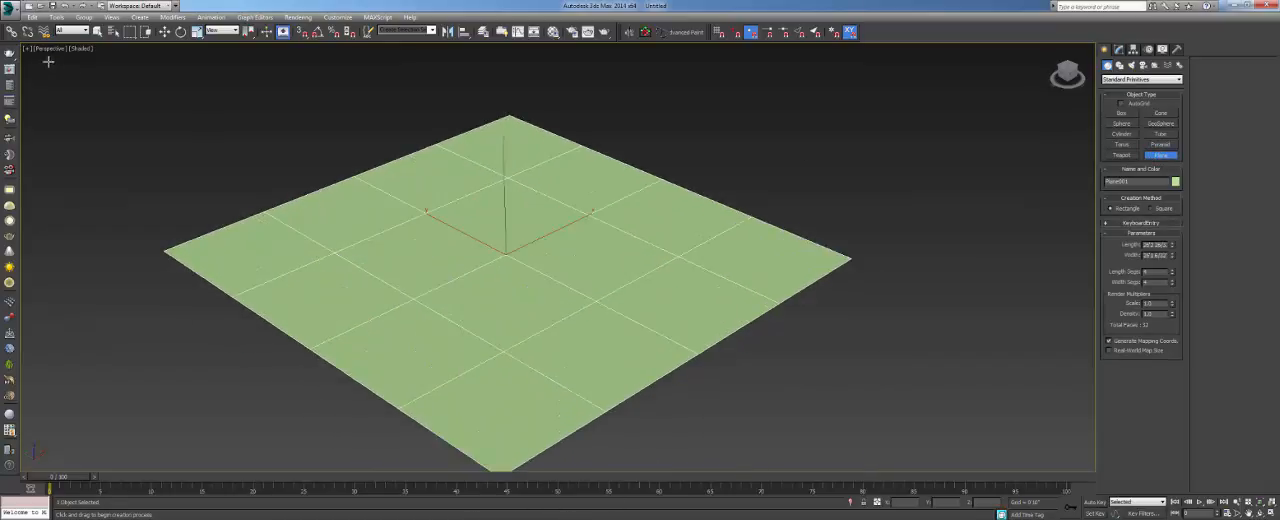
- Use the viewport configuration to turn off the edged-face display of the selected plane
left_click(28, 50)
left_click(66, 166)
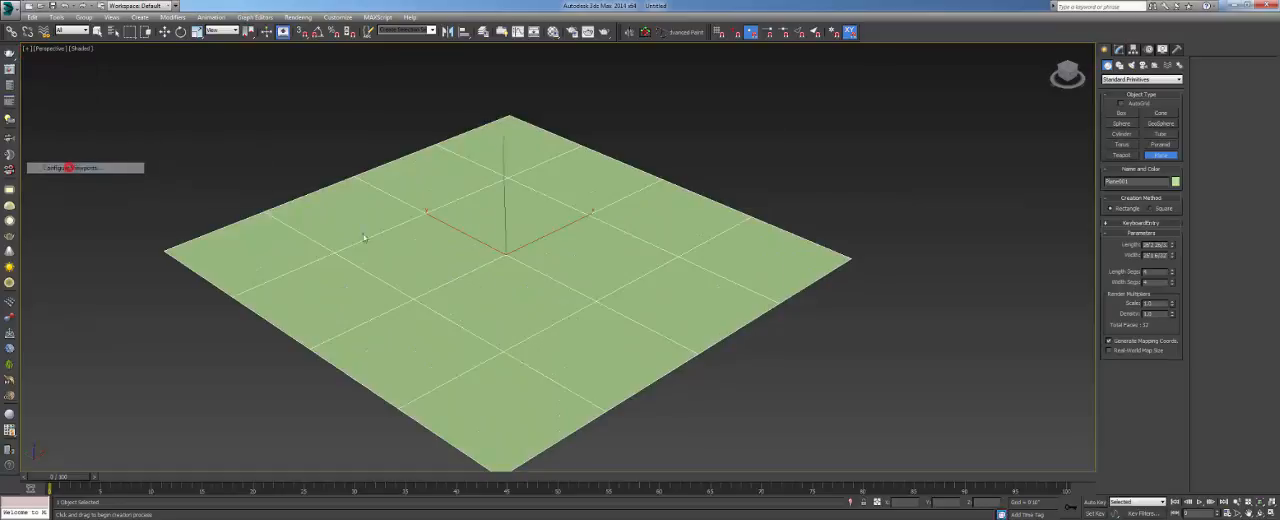
left_click(725, 380)
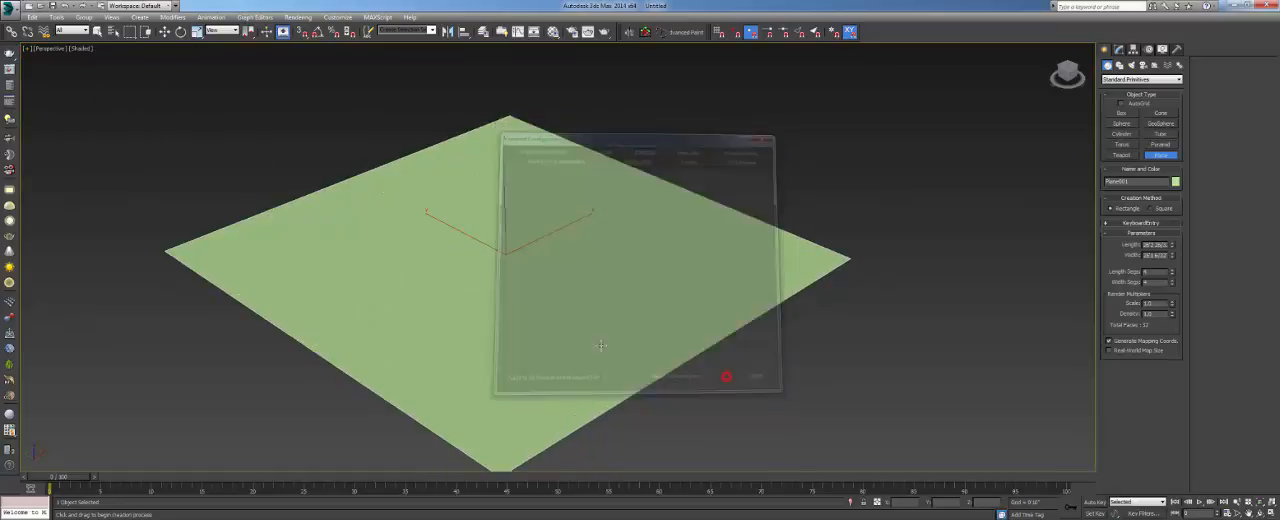
middle_click_drag(728, 371, 594, 315, "alt")
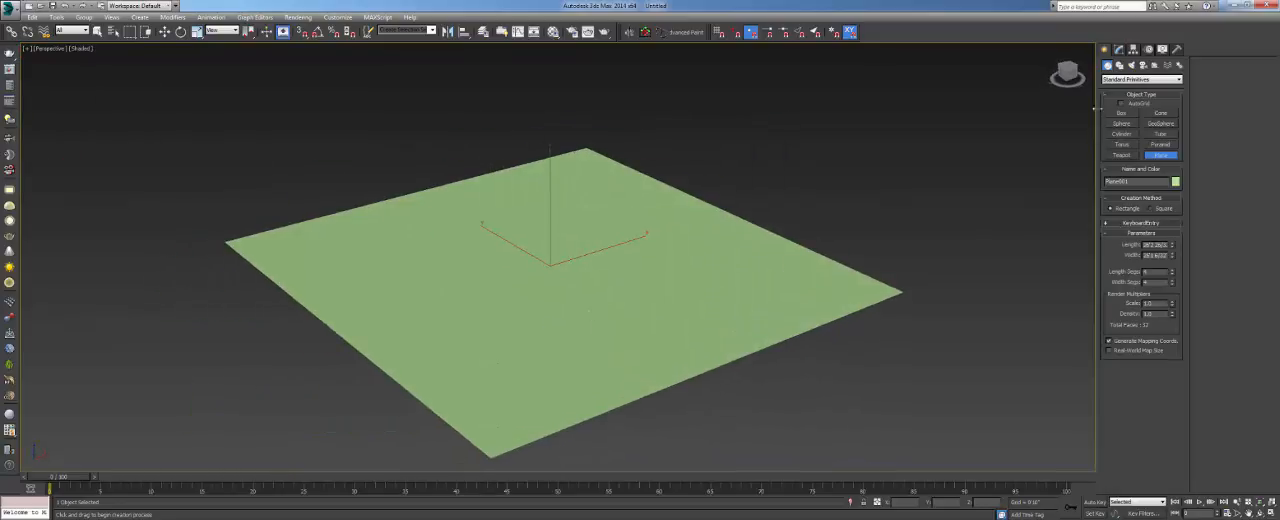
- Create a small Teapot standard primitive just outside the plane's nearest side corner and end the creation command
left_click(1108, 79)
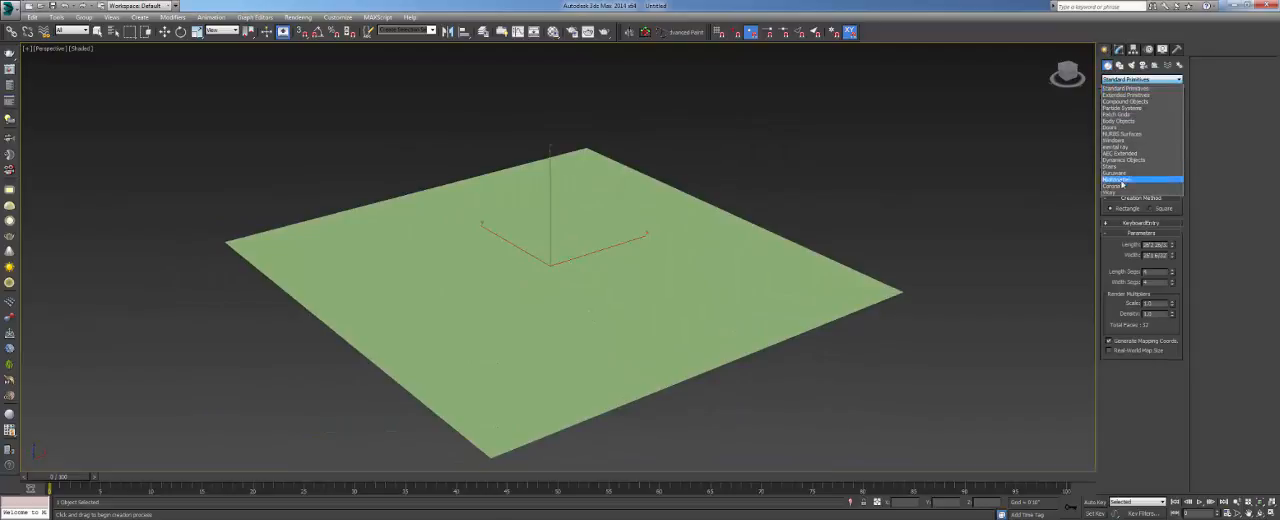
left_click(1125, 88)
left_click(1121, 155)
left_click_drag(940, 282, 951, 287)
mouse_move(951, 280)
middle_mouse_down()
mouse_move(931, 289)
mouse_move(931, 278)
middle_mouse_up()
scroll(930, 287, "up", 3)
scroll(926, 286, "down", 3)
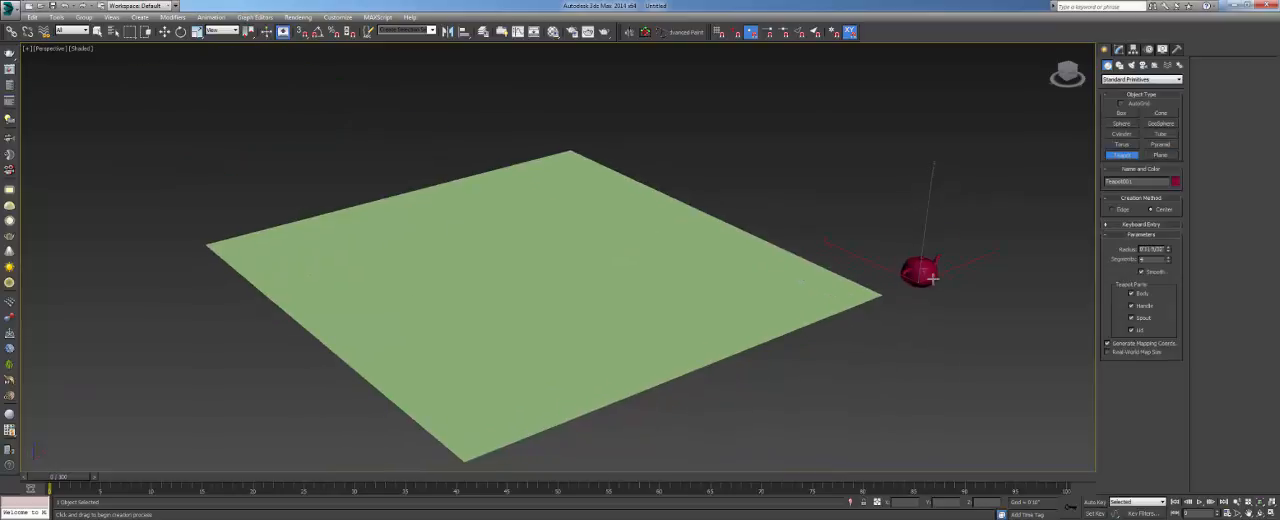
right_click(932, 278)
left_click(966, 310)
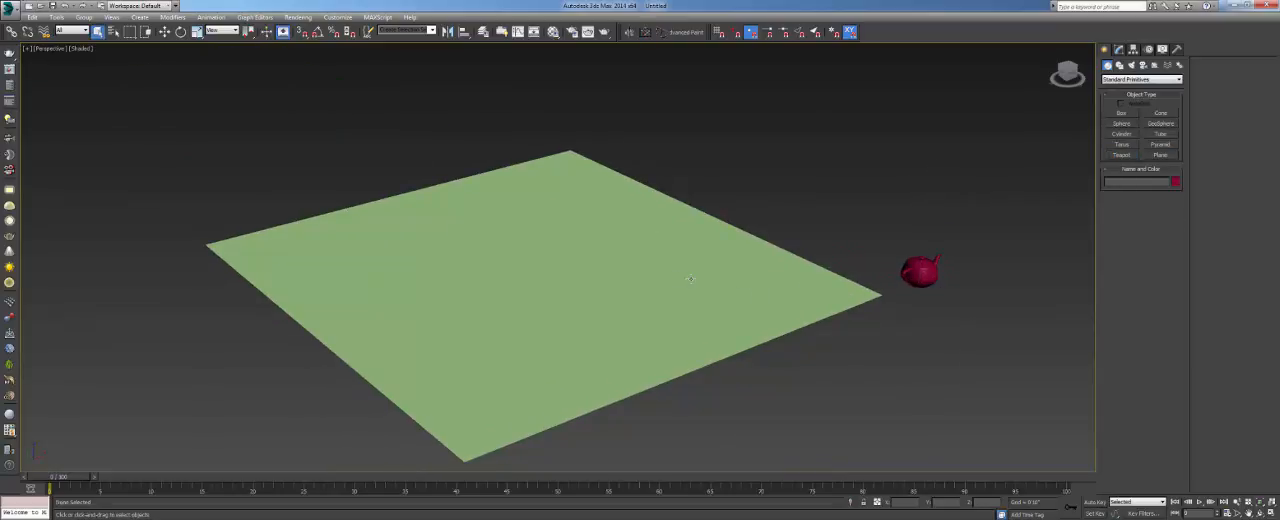
- Turn on edged faces in the Perspective viewport to show the plane's segments, and deselect the plane
middle_click_drag(691, 279, 675, 302, "alt")
left_click(631, 265)
key("F4")
middle_click_drag(668, 292, 711, 283)
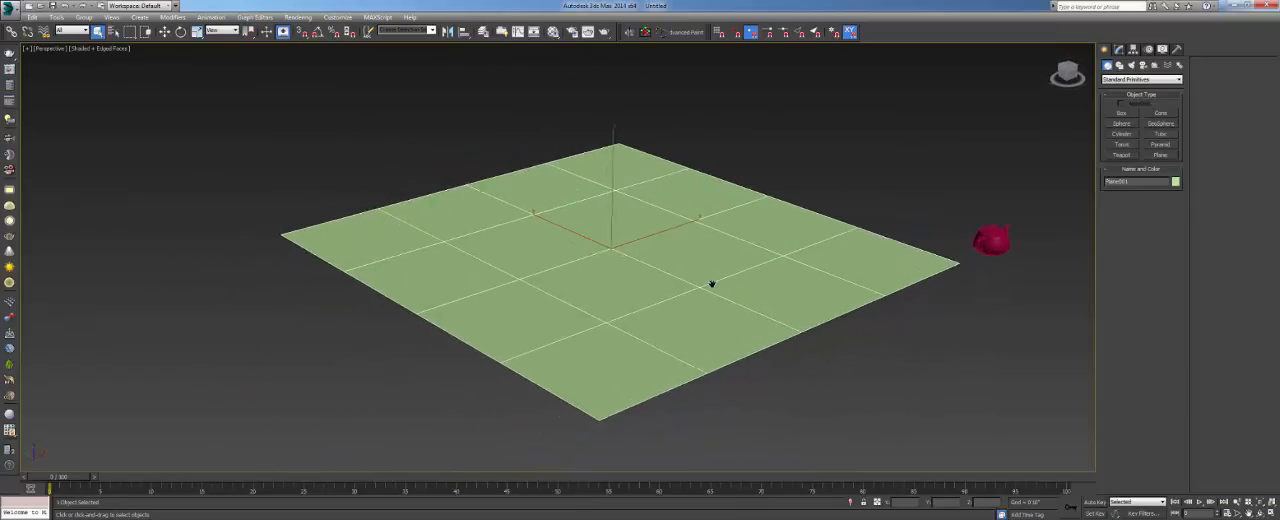
left_click(827, 161)
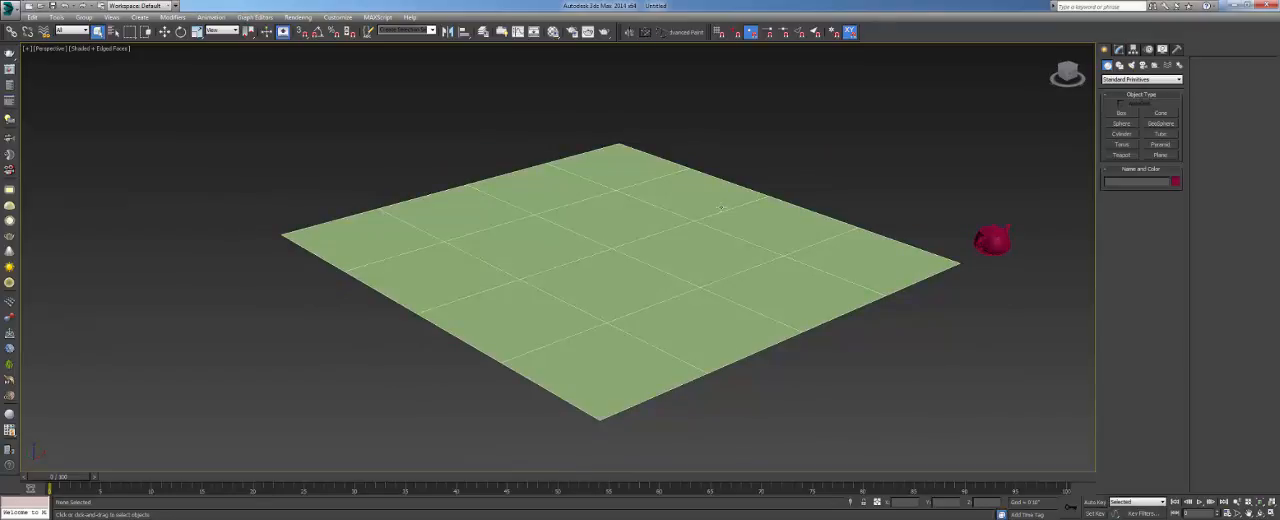
middle_click_drag(813, 228, 801, 224)
- Examine the teapot and the plane both up close and from a distance
left_click(987, 231)
middle_click_drag(987, 232, 886, 242)
scroll(886, 242, "up", 4)
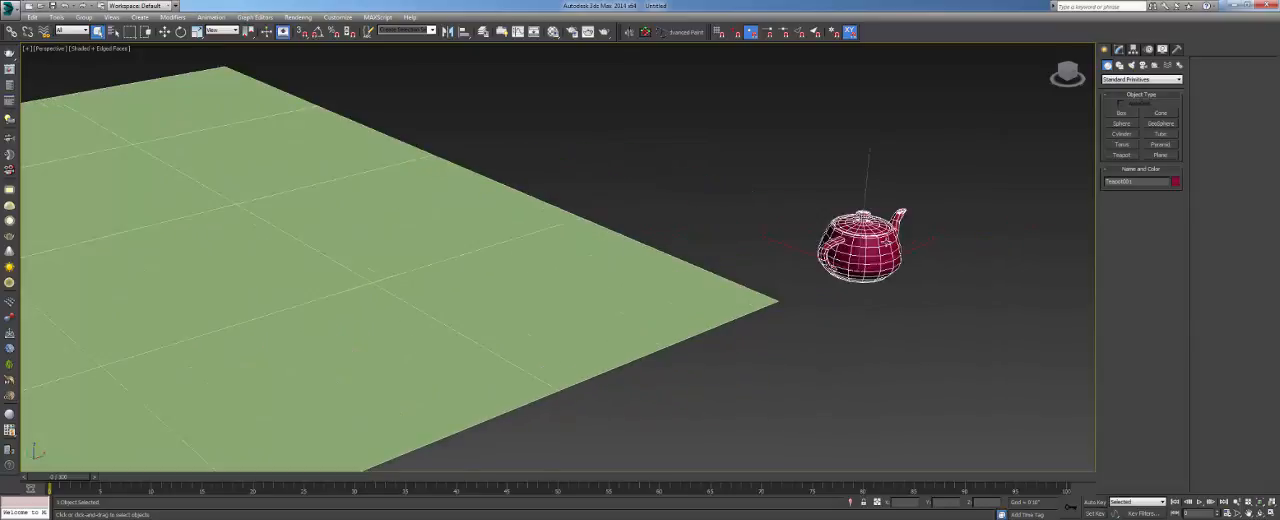
left_click(982, 257)
middle_click_drag(190, 252, 435, 228)
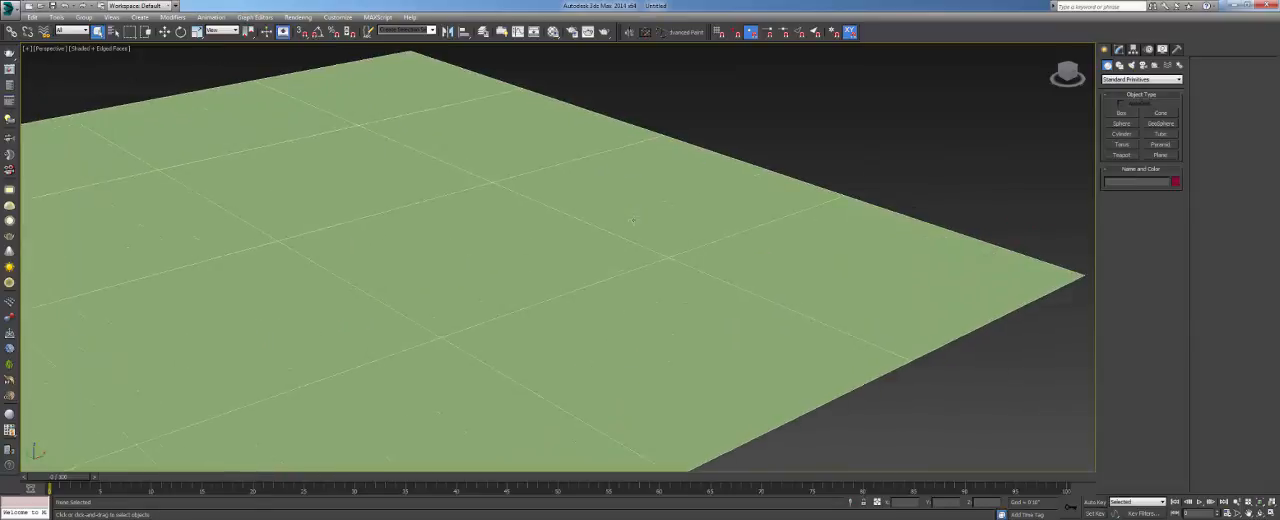
scroll(435, 221, "down", 3)
middle_click_drag(465, 180, 659, 234)
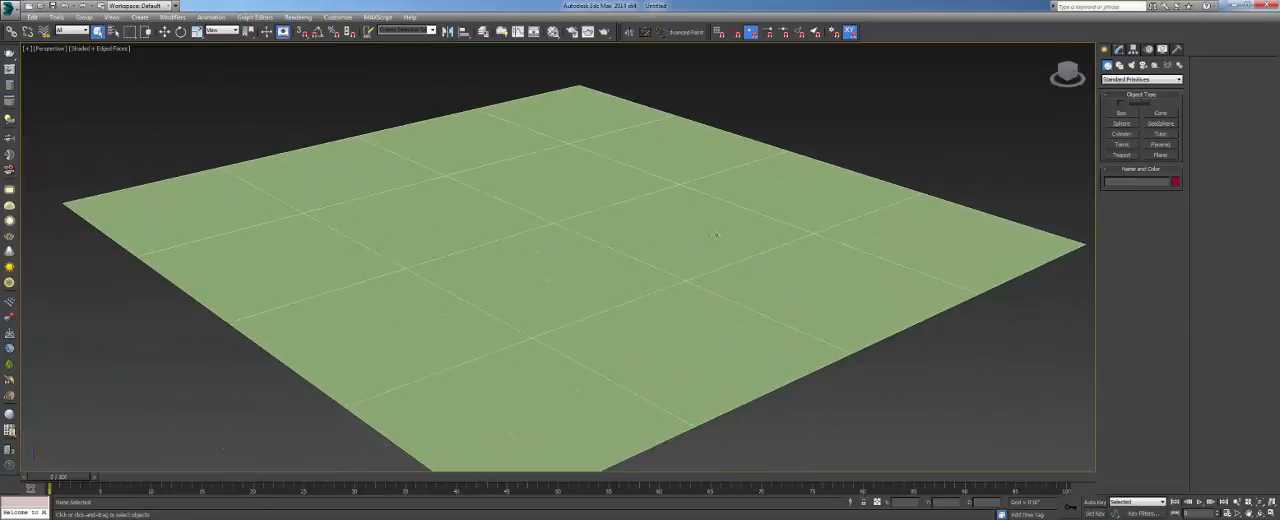
scroll(659, 234, "down", 2)
left_click(928, 222)
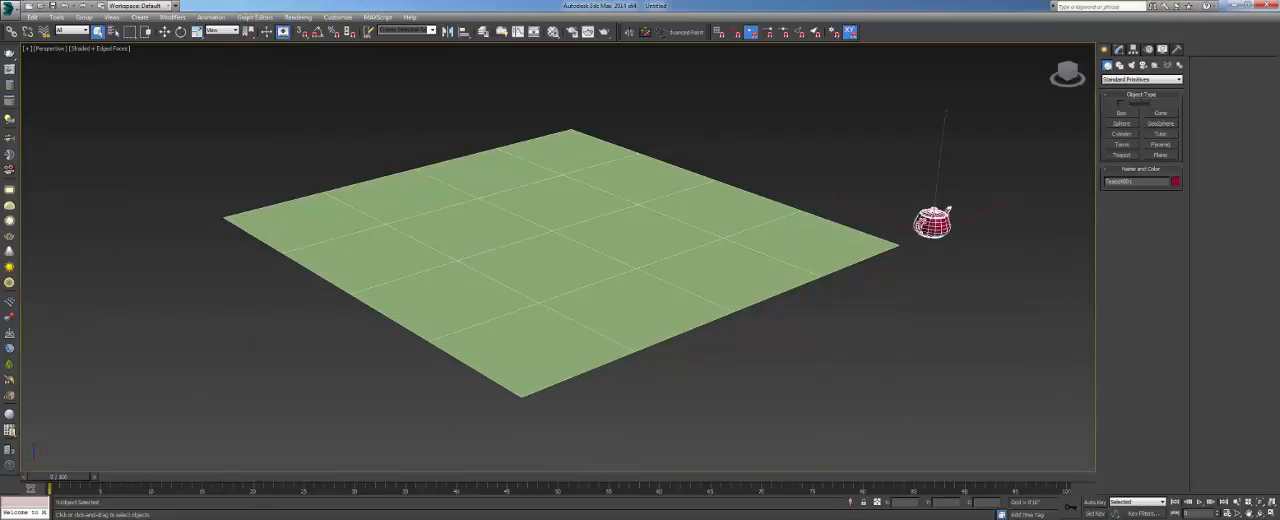
left_click(962, 256)
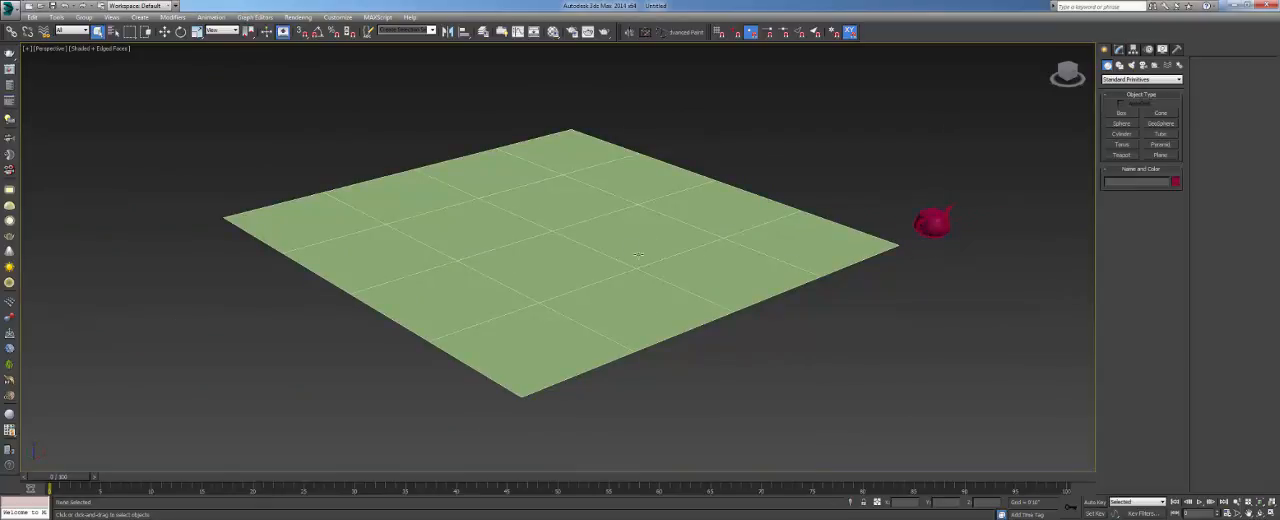
- In the Top view, clone the teapot as an instance onto the nearby corner of the plane
scroll(903, 254, "up", 3)
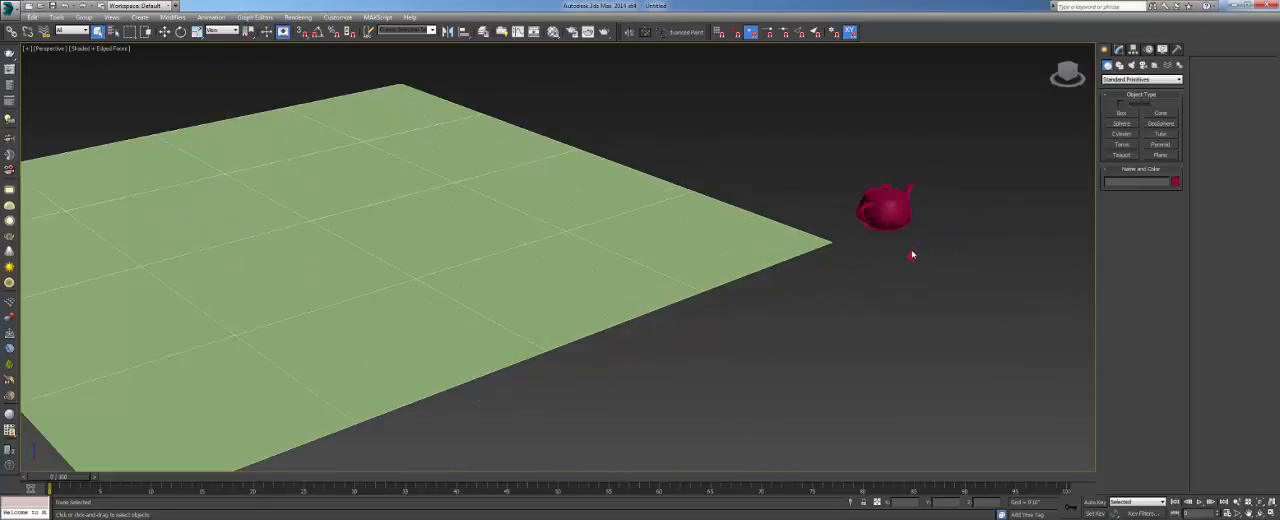
left_click(891, 211)
key("t")
key("z")
scroll(838, 240, "down", 7)
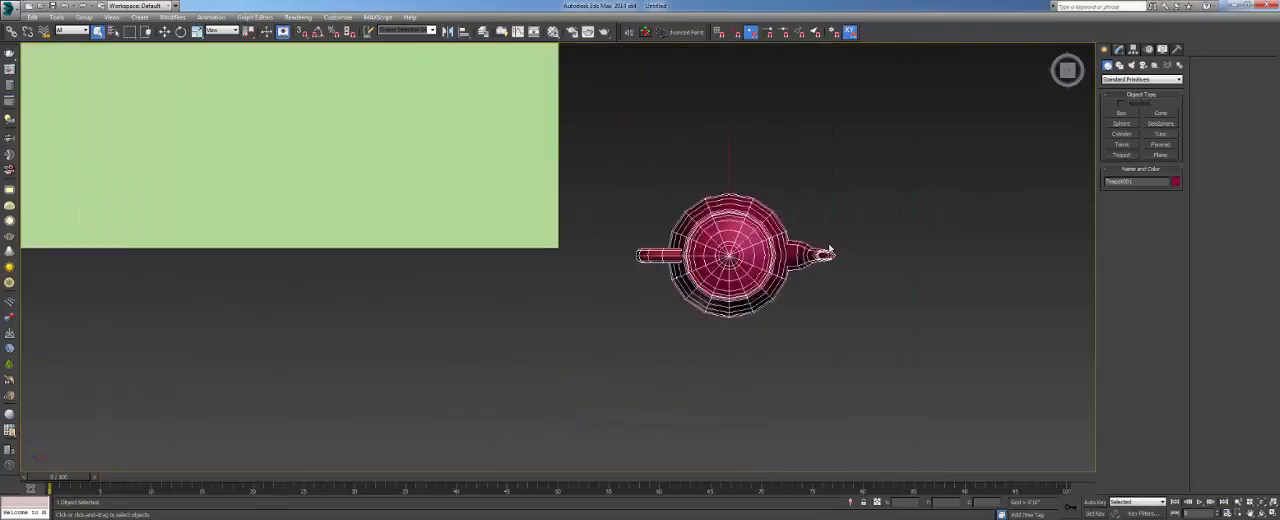
middle_click_drag(741, 247, 759, 298)
scroll(758, 298, "down", 2)
key("w")
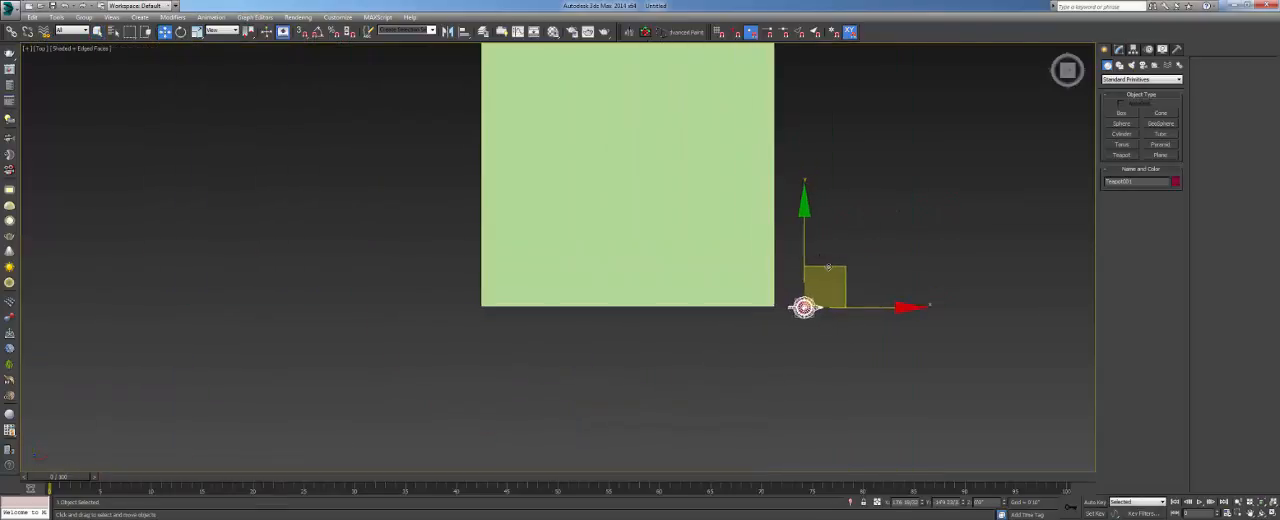
left_click_drag(828, 266, 776, 247, "shift")
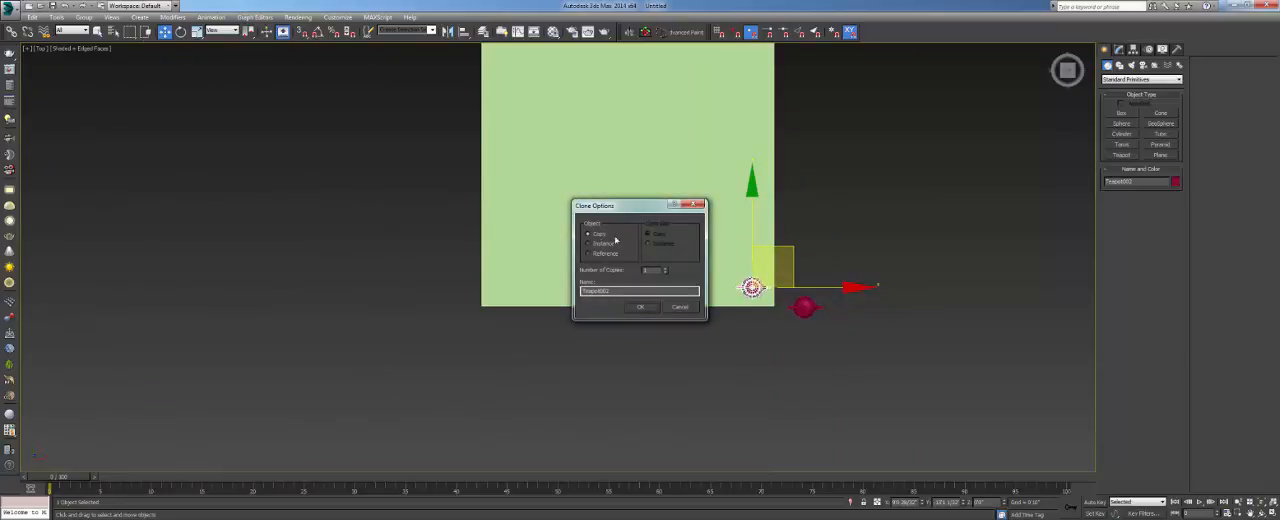
left_click(640, 306)
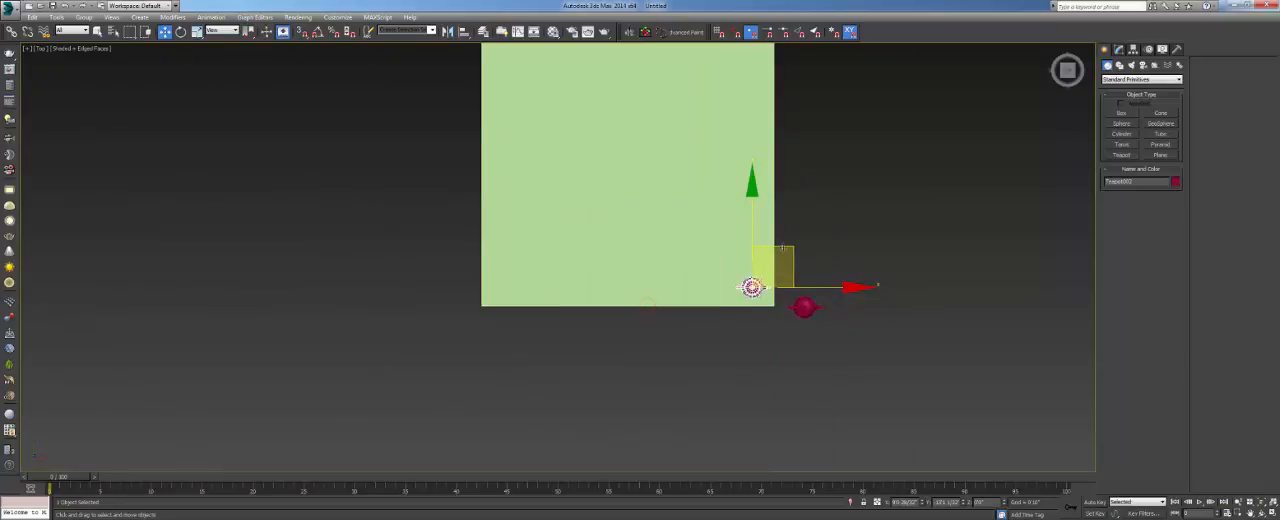
- Place further instanced clones of the teapot across the corner area of the plane
left_click_drag(783, 248, 741, 239, "shift")
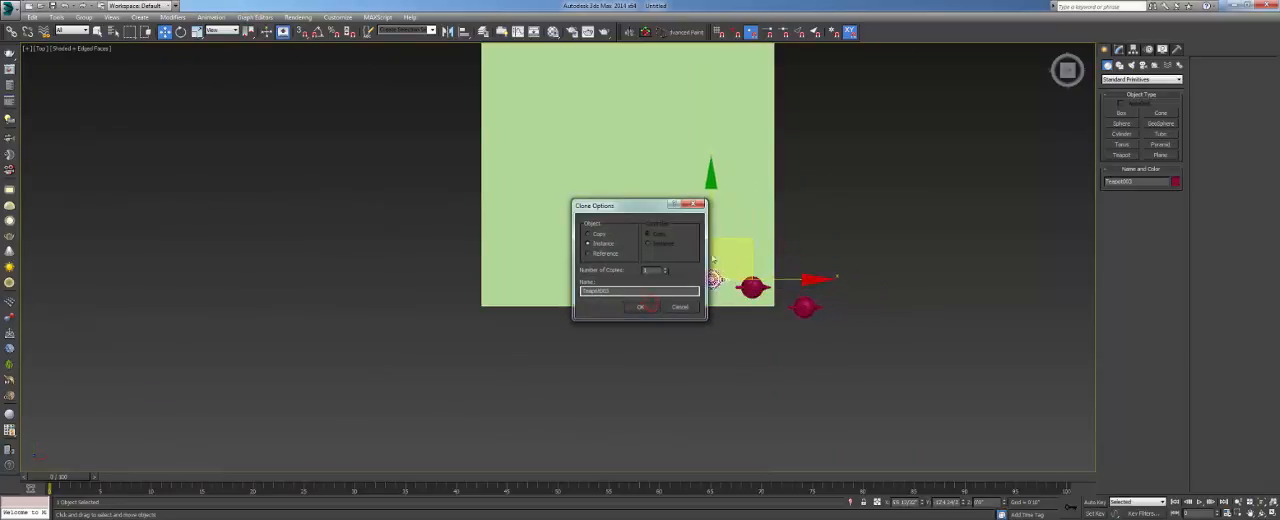
left_click(640, 306)
mouse_move(708, 264)
left_mouse_down("shift")
mouse_move(731, 245)
mouse_move(680, 226)
mouse_move(679, 256)
mouse_move(691, 242)
left_mouse_up("shift")
left_click(640, 306)
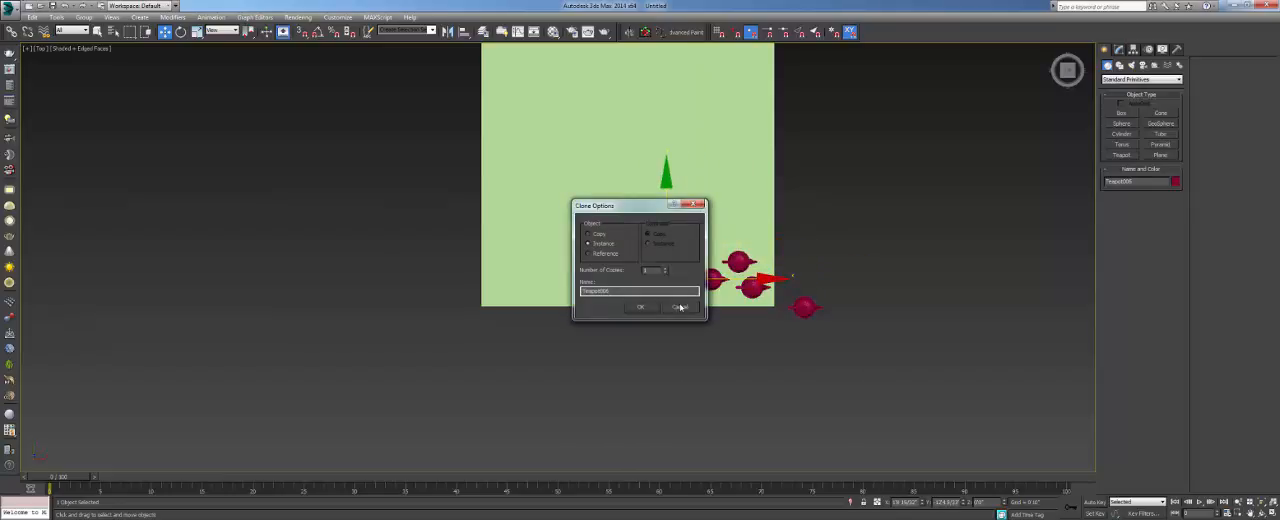
- Cancel the pending teapot clone and undo all the clones placed on the plane
left_click(680, 305)
key("ctrl+z")
key("ctrl+z")
key("ctrl+z")
key("ctrl+z")
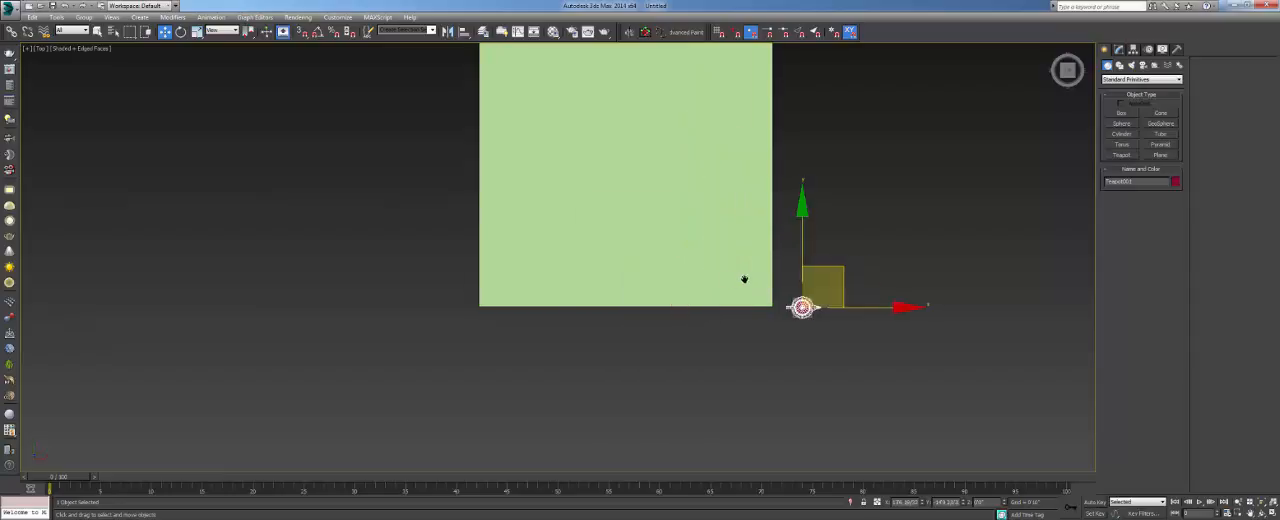
- Return to the Perspective view framed on the teapot, deselect it, and open the Advanced Painter window clear of the objects
key("p")
key("z")
middle_click_drag(704, 285, 689, 90, "alt")
scroll(621, 151, "down", 8)
left_click(621, 151)
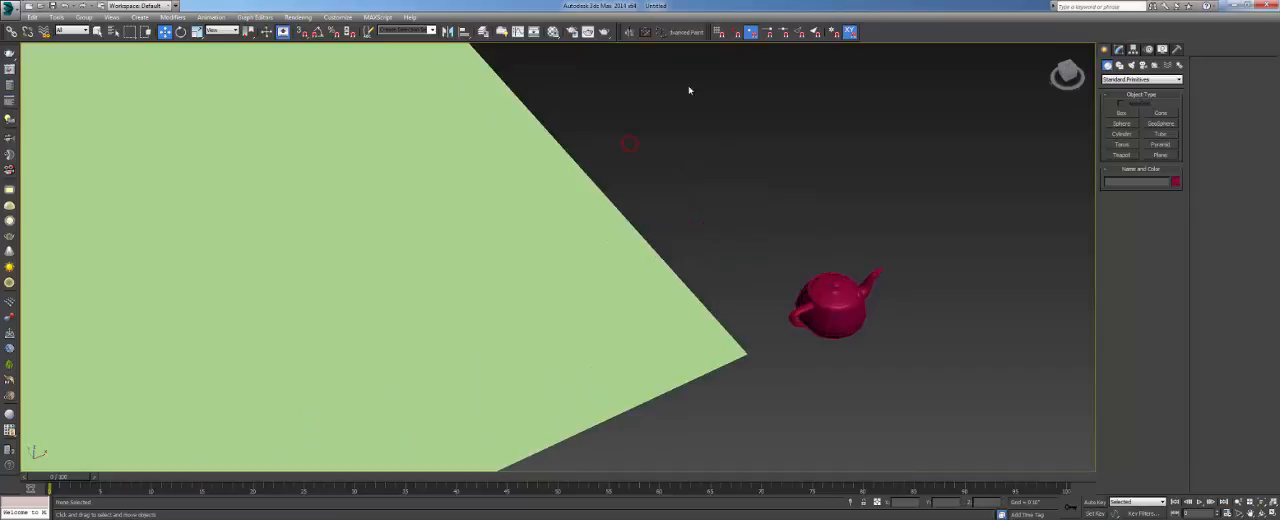
left_click(689, 33)
mouse_move(632, 137)
left_mouse_down()
mouse_move(854, 152)
mouse_move(1041, 129)
left_mouse_up()
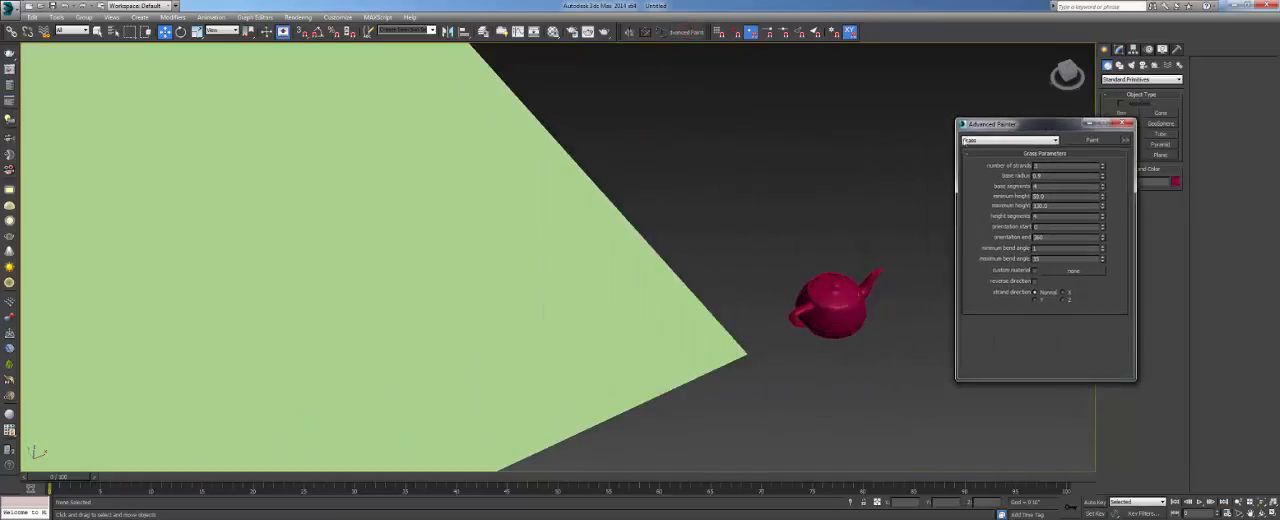
- Set the Advanced Painter type to Randomizer and pick the teapot beside the plane as its source object
left_click(988, 146)
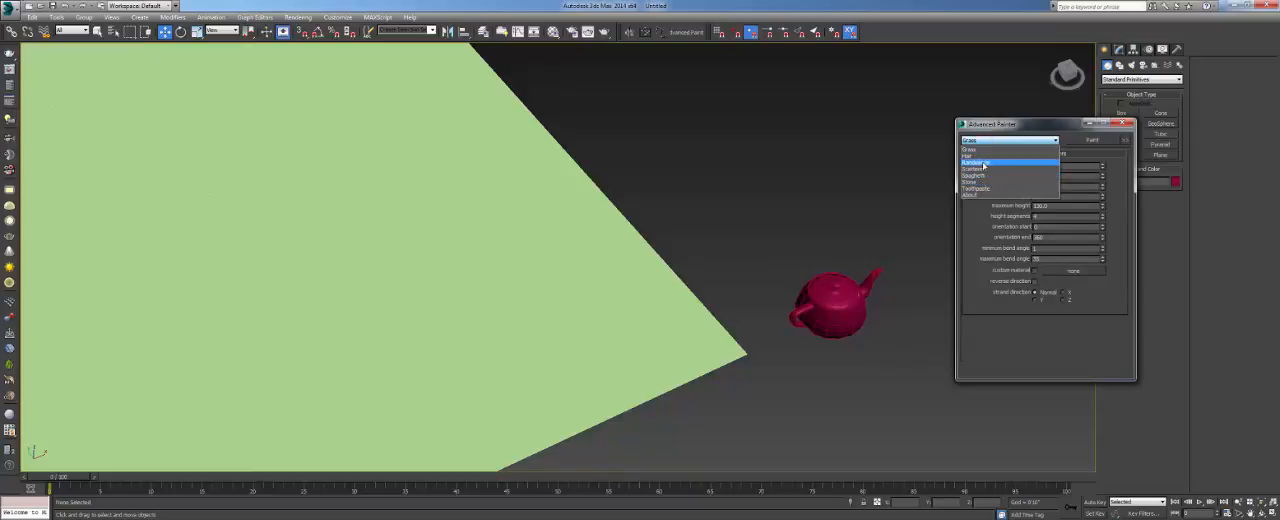
left_click(983, 165)
middle_click_drag(641, 288, 691, 219)
scroll(700, 221, "down", 4)
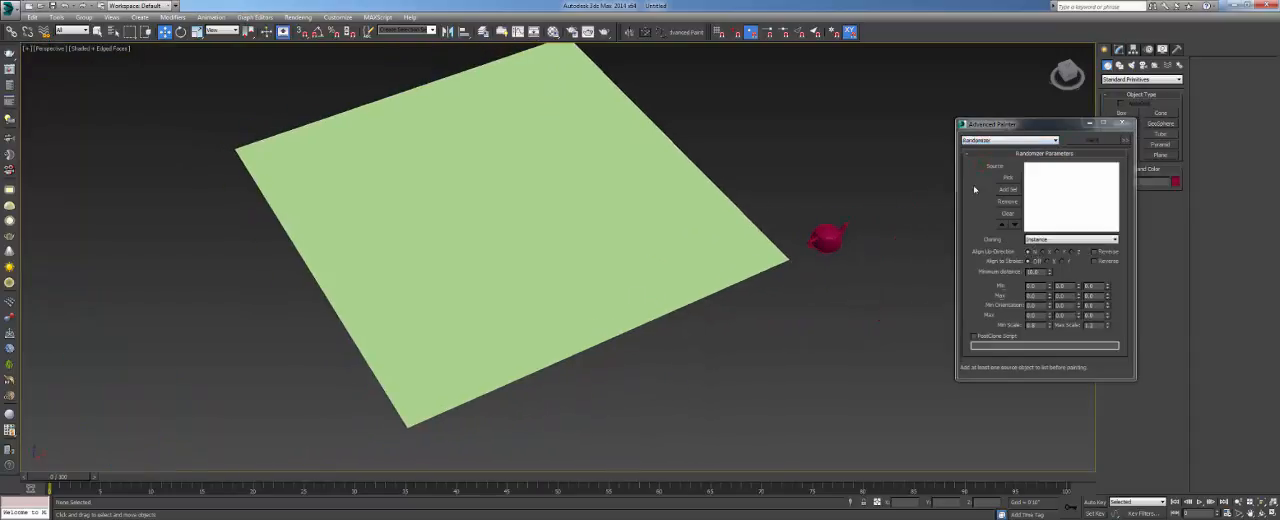
middle_click_drag(838, 202, 817, 223)
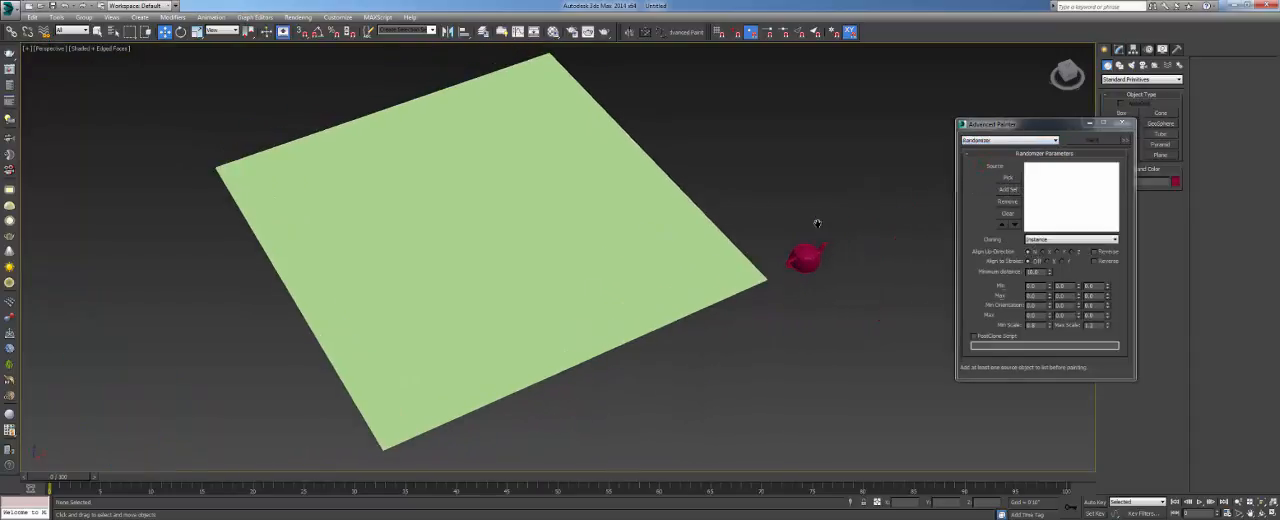
left_click(1008, 177)
left_click(1008, 178)
left_click(806, 246)
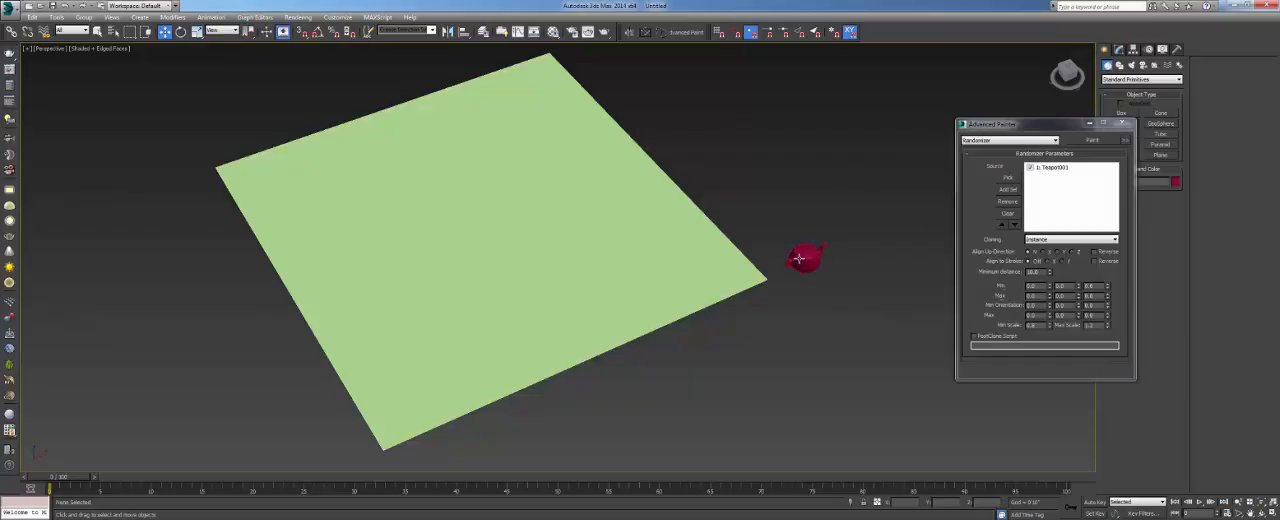
- Select the plane as the surface and activate painting in Advanced Painter, keeping the shaded display
scroll(800, 260, "up", 5)
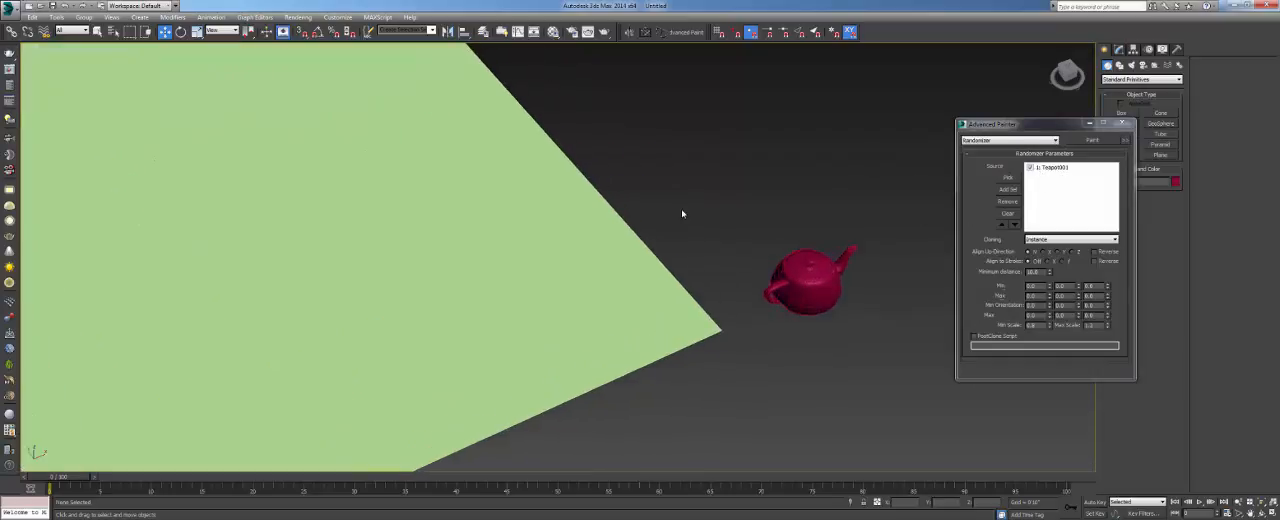
middle_click_drag(682, 213, 829, 191)
scroll(560, 250, "down", 8)
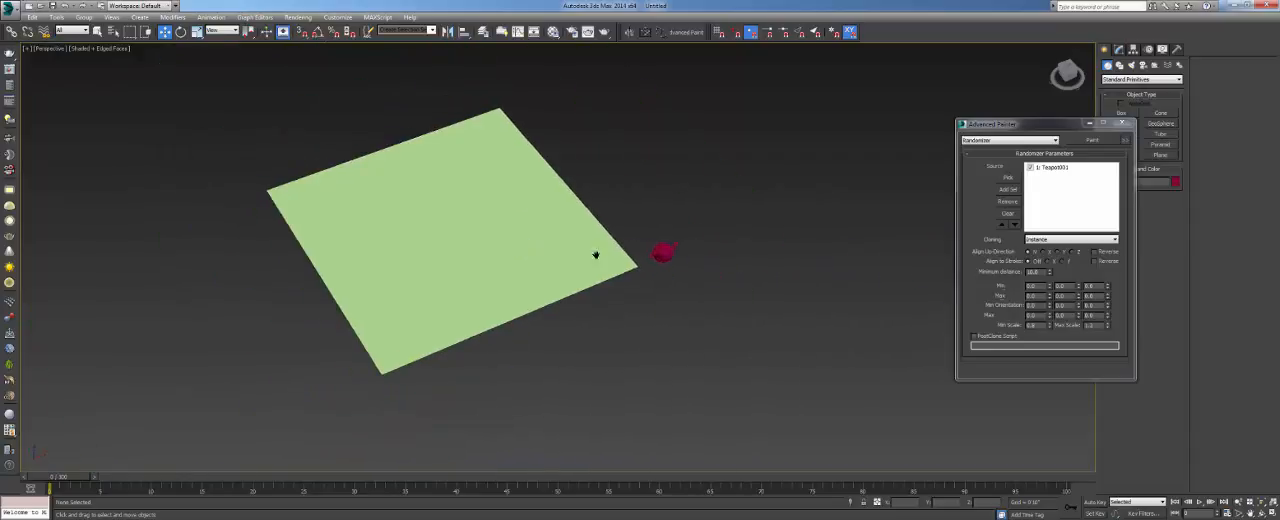
scroll(650, 260, "up", 3)
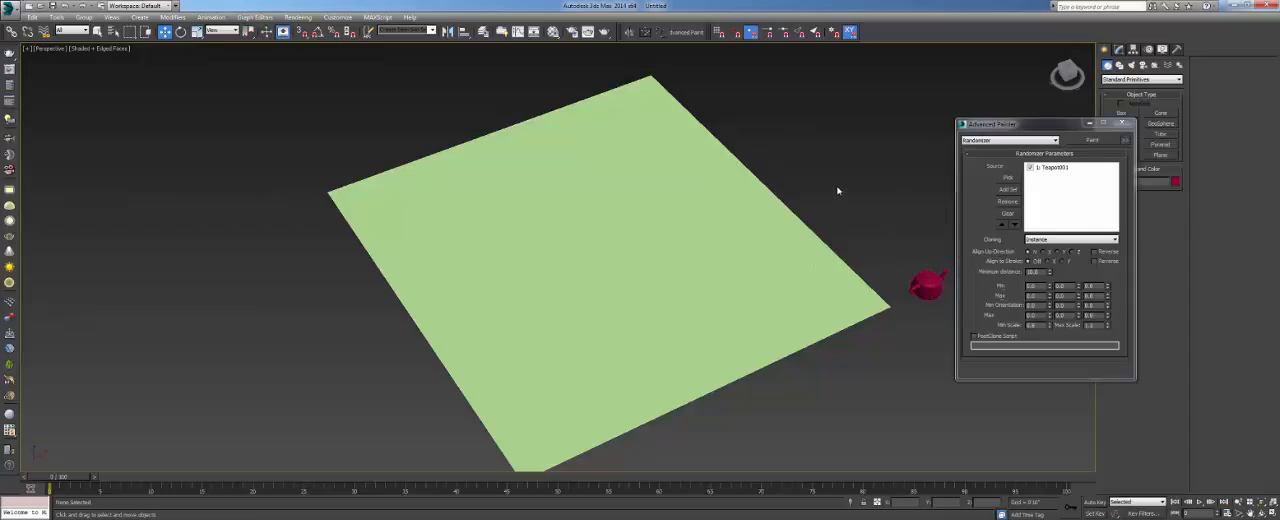
left_click(769, 264)
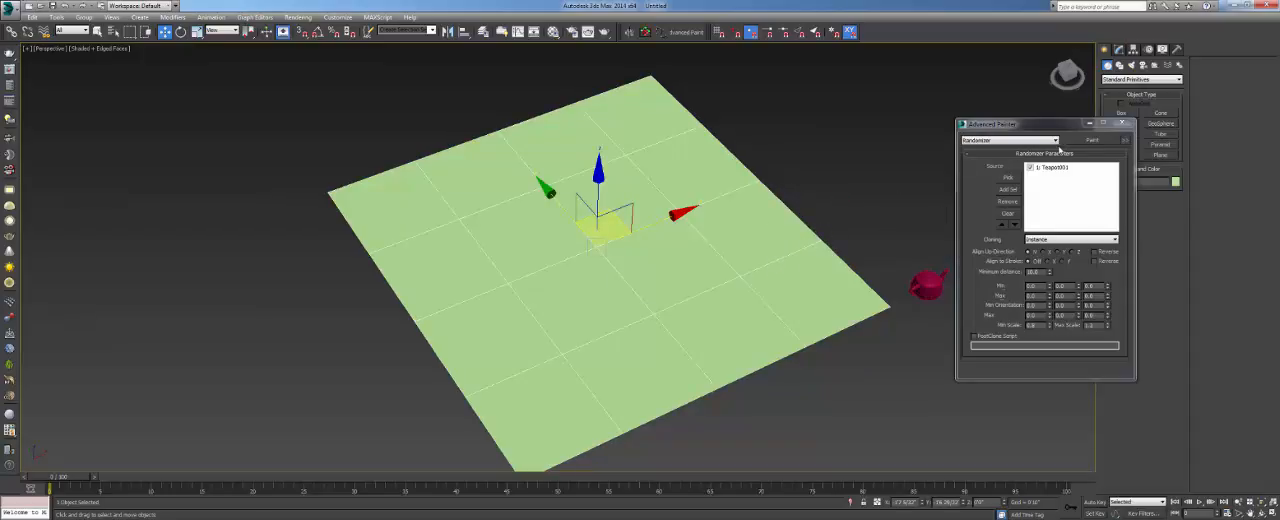
left_click(1090, 140)
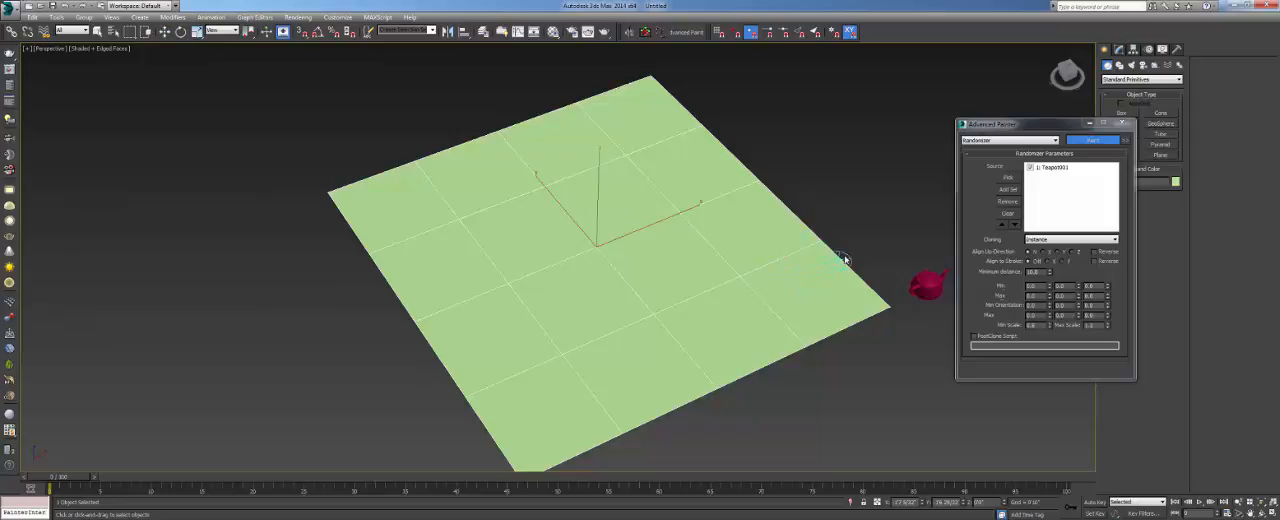
key("F3")
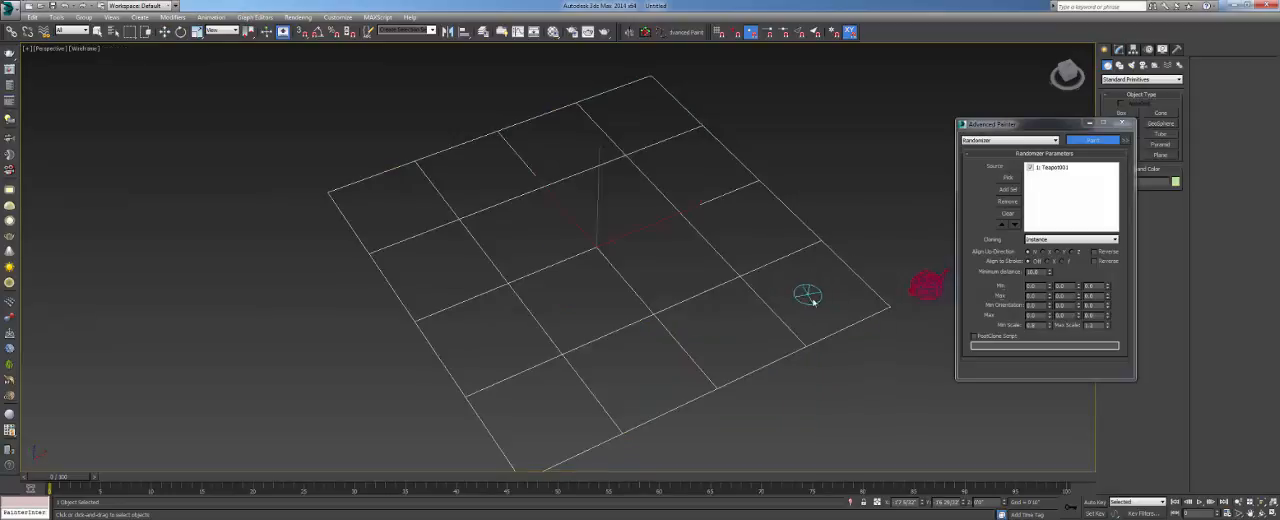
key("F3")
- Paint individual teapots scattered across the near half of the plane
left_click(838, 299)
left_click(791, 335)
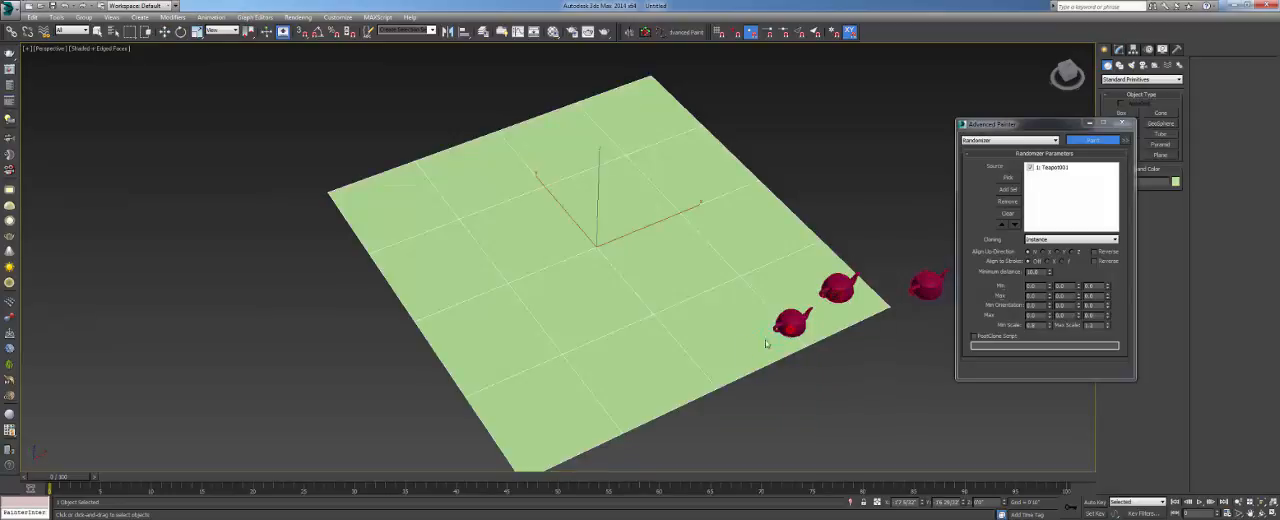
left_click(728, 359)
left_click(704, 256)
left_click(783, 257)
left_click(720, 307)
left_click(640, 316)
left_click(671, 390)
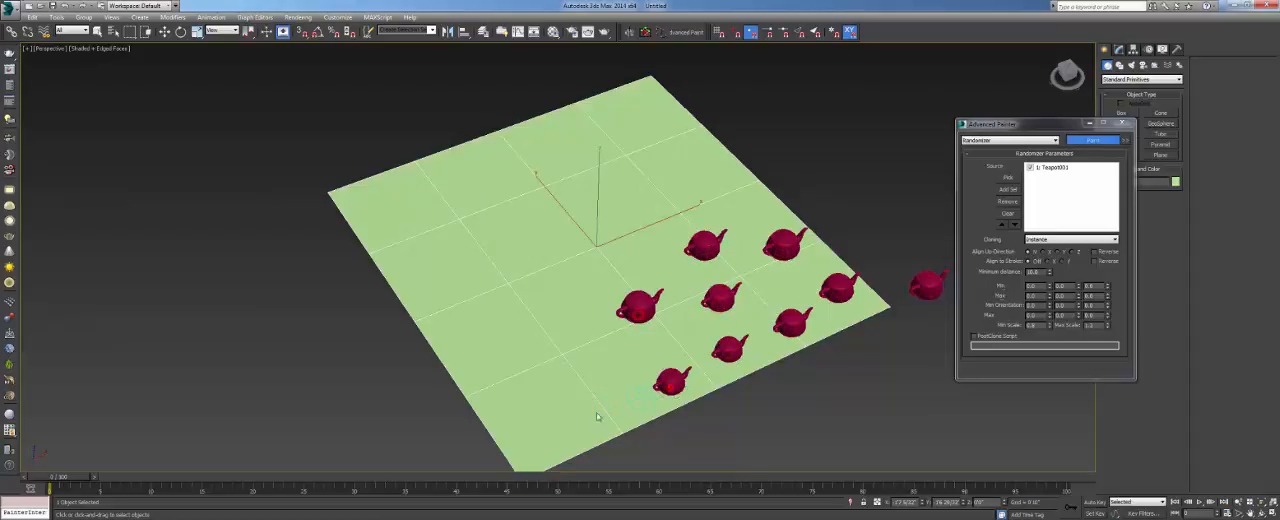
left_click(537, 352)
left_click(567, 428)
left_click(561, 290)
- Examine how the painted teapots sit on the plane and vary in size from the side, front and top
middle_click_drag(606, 352, 663, 260, "alt")
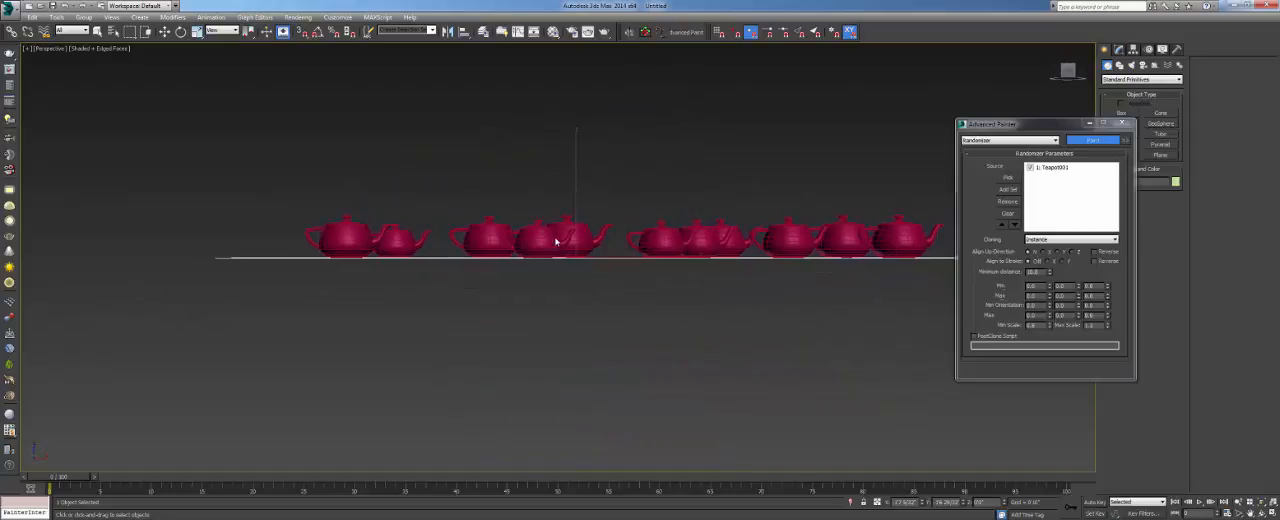
scroll(557, 240, "up", 5)
key("f")
scroll(600, 277, "up", 6)
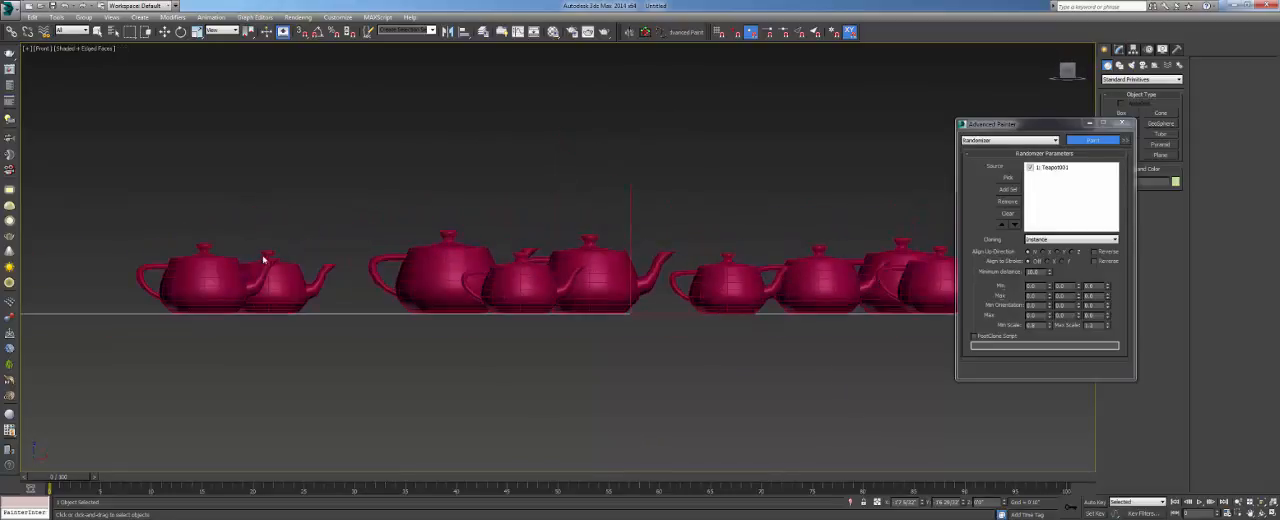
key("t")
key("p")
scroll(510, 305, "up", 4)
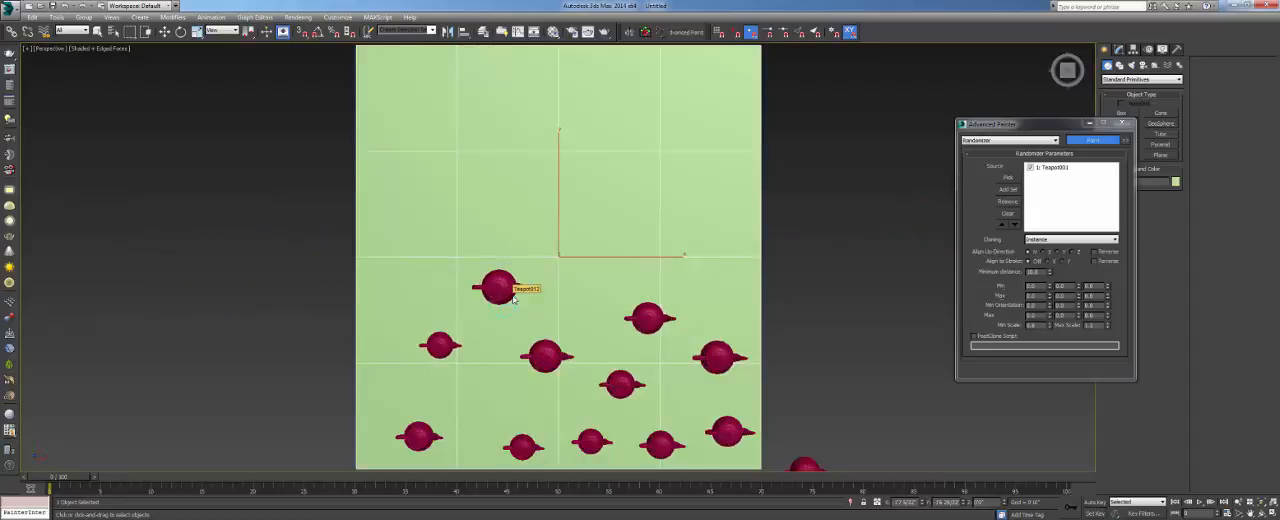
mouse_move(504, 320)
middle_mouse_down("alt")
mouse_move(572, 262)
mouse_move(583, 272)
middle_mouse_up("alt")
- Paint continuous strokes of teapots through the middle and along the near edge of the plane
mouse_move(587, 274)
left_mouse_down()
mouse_move(665, 303)
mouse_move(615, 360)
mouse_move(588, 368)
mouse_move(530, 349)
mouse_move(522, 395)
mouse_move(585, 400)
mouse_move(675, 370)
mouse_move(734, 374)
left_mouse_up()
scroll(530, 375, "up", 6)
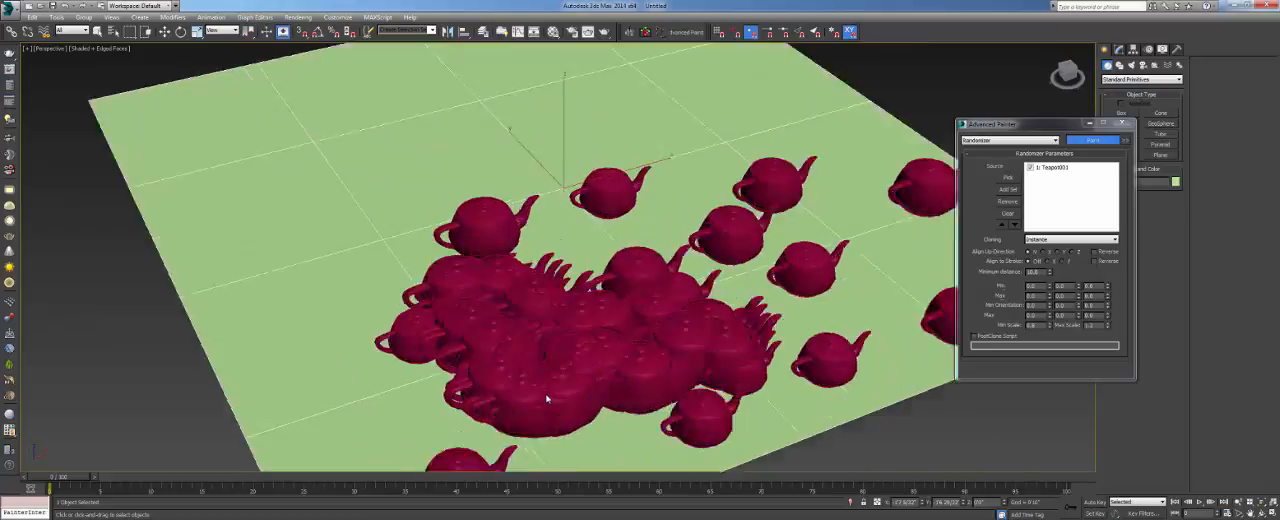
scroll(547, 387, "down", 8)
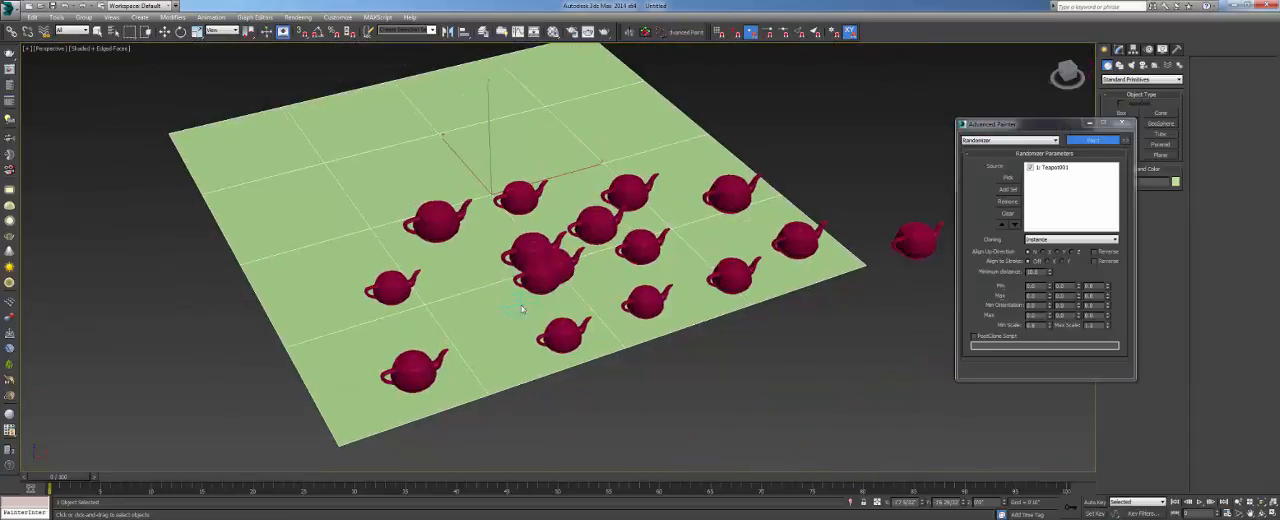
mouse_move(528, 364)
left_mouse_down()
mouse_move(655, 340)
mouse_move(783, 268)
mouse_move(848, 256)
mouse_move(795, 283)
mouse_move(725, 252)
mouse_move(590, 295)
left_mouse_up()
mouse_move(680, 330)
middle_mouse_down("alt")
mouse_move(520, 303)
mouse_move(676, 297)
mouse_move(637, 289)
mouse_move(600, 310)
mouse_move(640, 300)
middle_mouse_up("alt")
- Switch the painter type to Stone and paint a stroke of stones across the far part of the plane
left_click(980, 141)
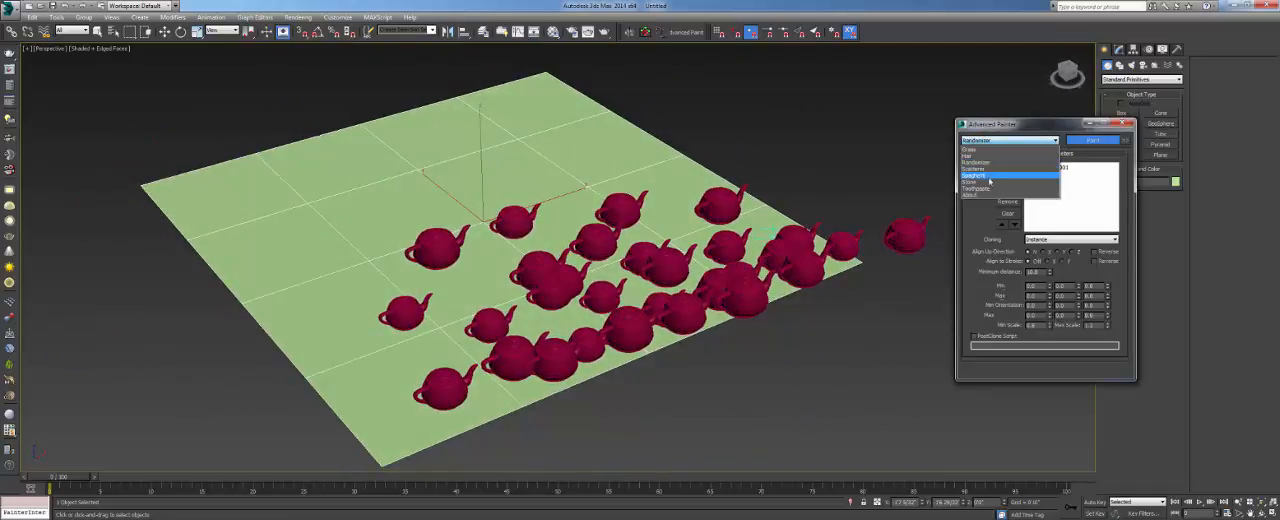
left_click(992, 182)
mouse_move(582, 186)
left_mouse_down()
mouse_move(410, 205)
mouse_move(340, 268)
mouse_move(405, 238)
mouse_move(400, 262)
left_mouse_up()
- Switch the painter type to Toothpaste and paint one long winding tube between the stones and teapots
left_click(1008, 140)
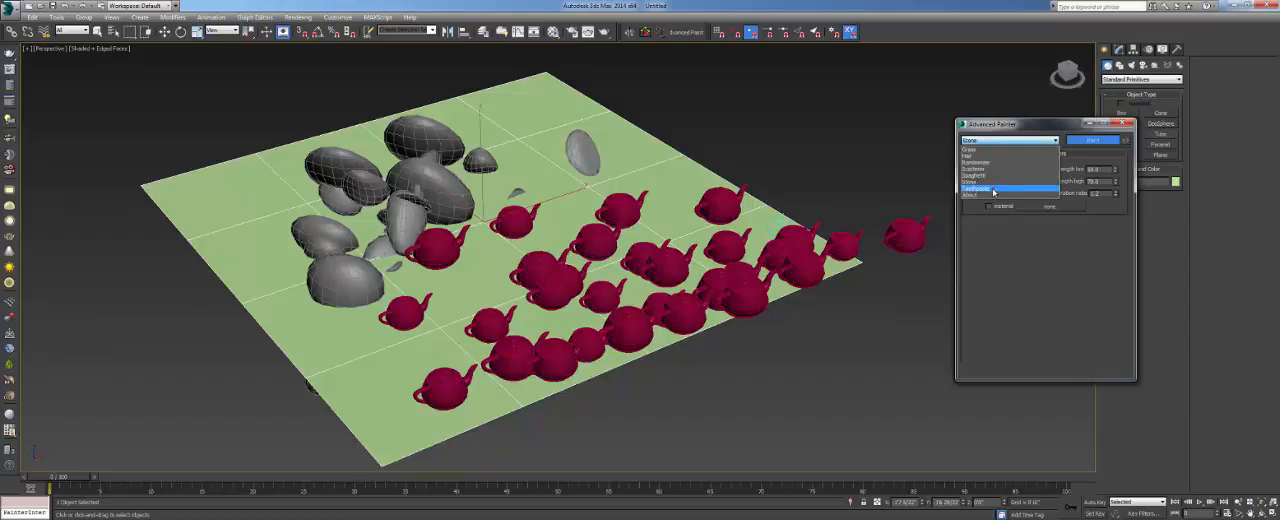
left_click(997, 189)
mouse_move(548, 140)
left_mouse_down()
mouse_move(563, 200)
mouse_move(630, 182)
mouse_move(495, 240)
mouse_move(374, 368)
left_mouse_up()
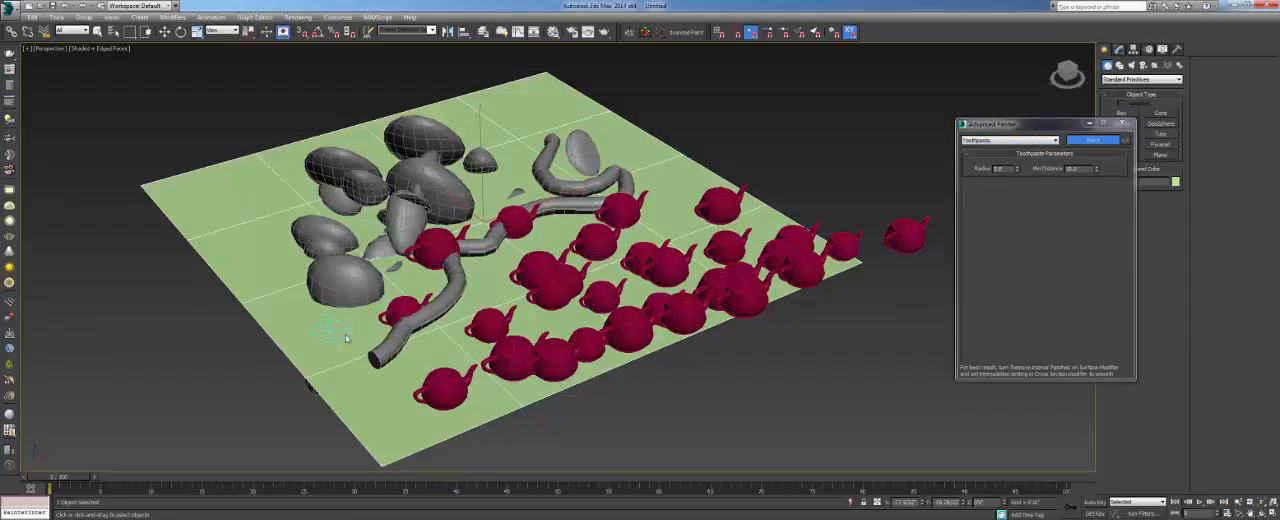
- Switch the painter type to Spaghetti and paint thin squiggly strands on the bare area near the plane's far edge
left_click(1006, 140)
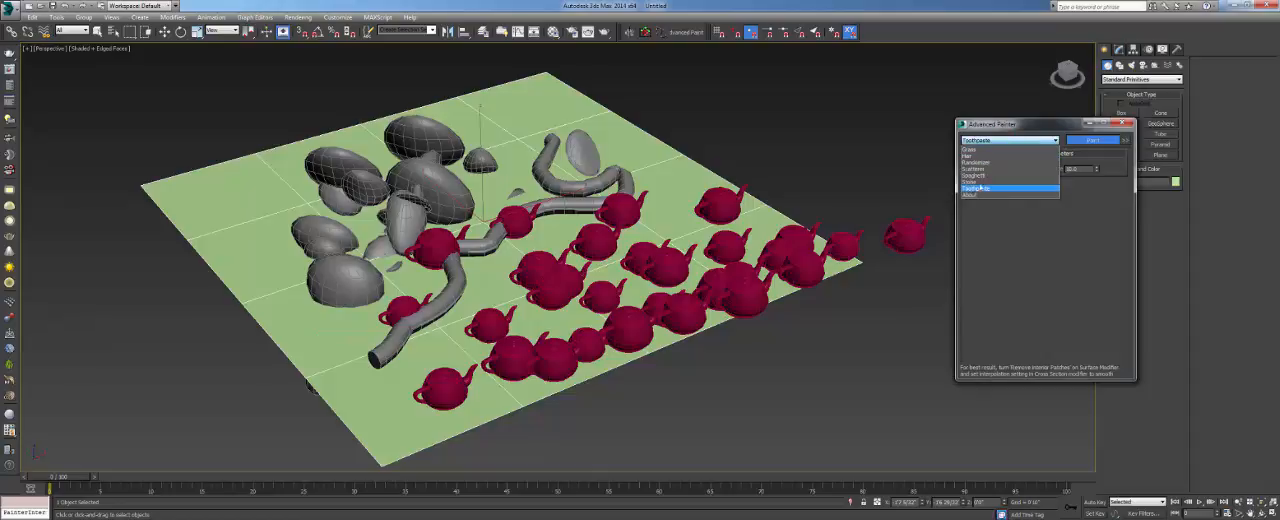
left_click(975, 175)
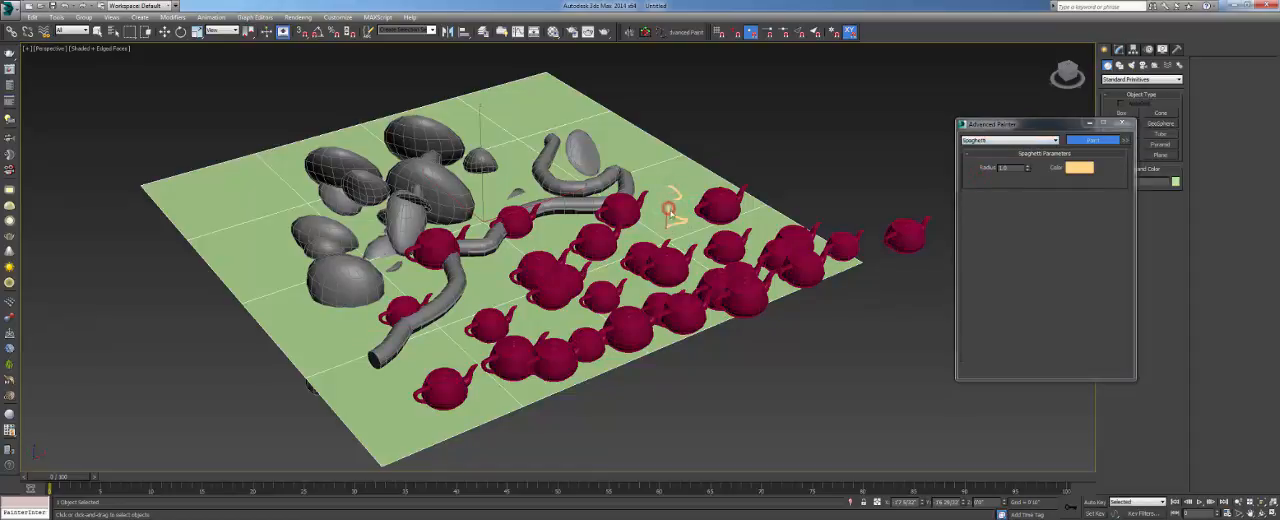
scroll(672, 212, "up", 10)
mouse_move(695, 212)
left_mouse_down()
mouse_move(650, 292)
mouse_move(588, 350)
mouse_move(530, 345)
mouse_move(537, 322)
left_mouse_up()
scroll(630, 160, "down", 10)
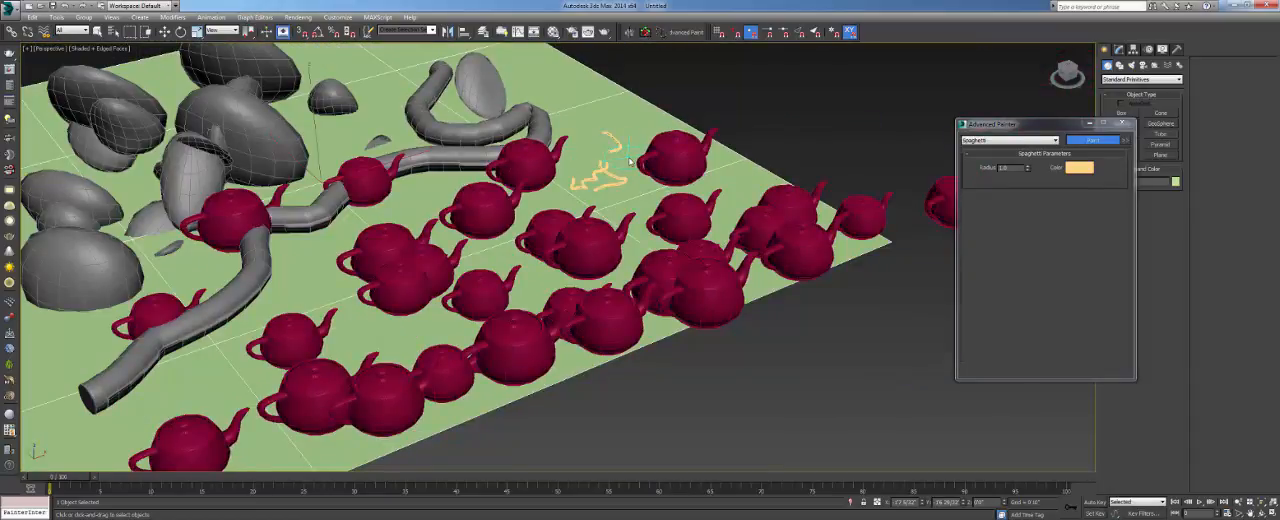
scroll(638, 162, "down", 5)
scroll(669, 168, "up", 3)
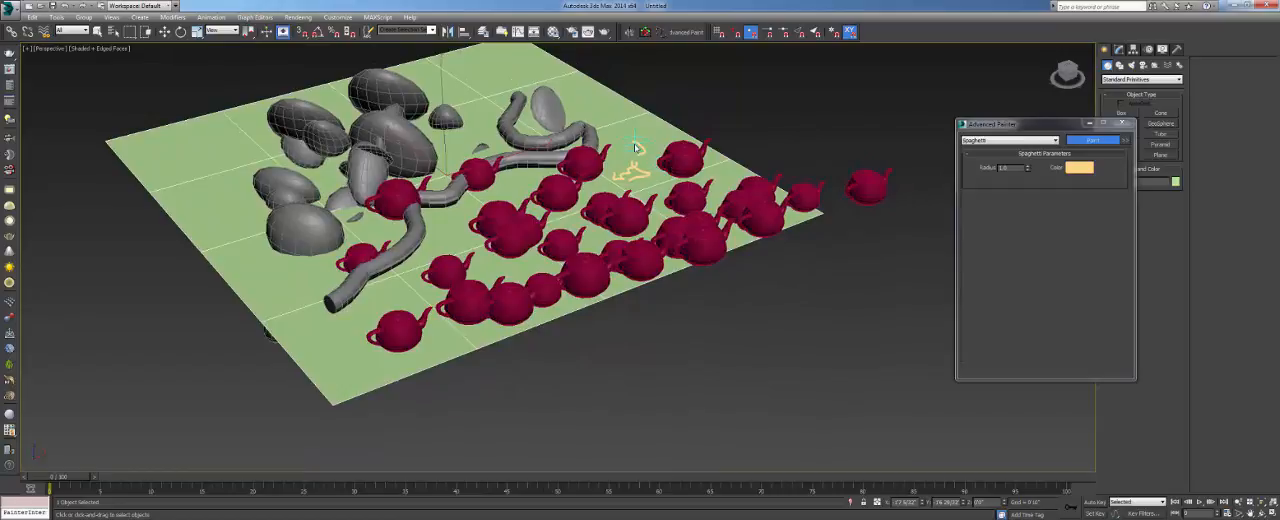
scroll(634, 150, "down", 3)
scroll(628, 162, "up", 6)
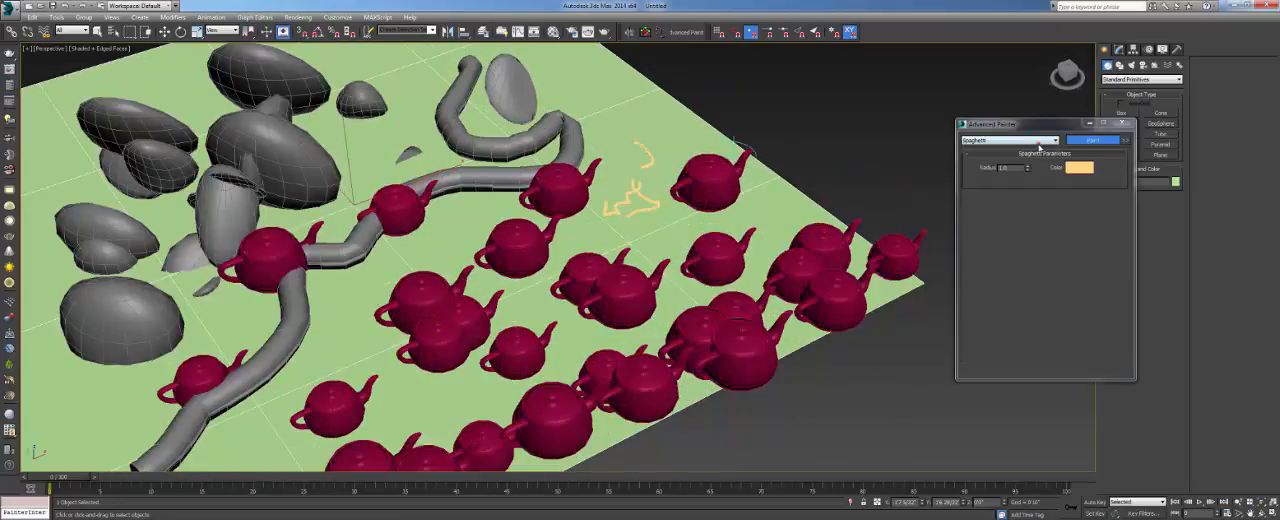
- Set the painter type to Grass and close the Advanced Painter window
left_click(1039, 141)
left_click(1023, 149)
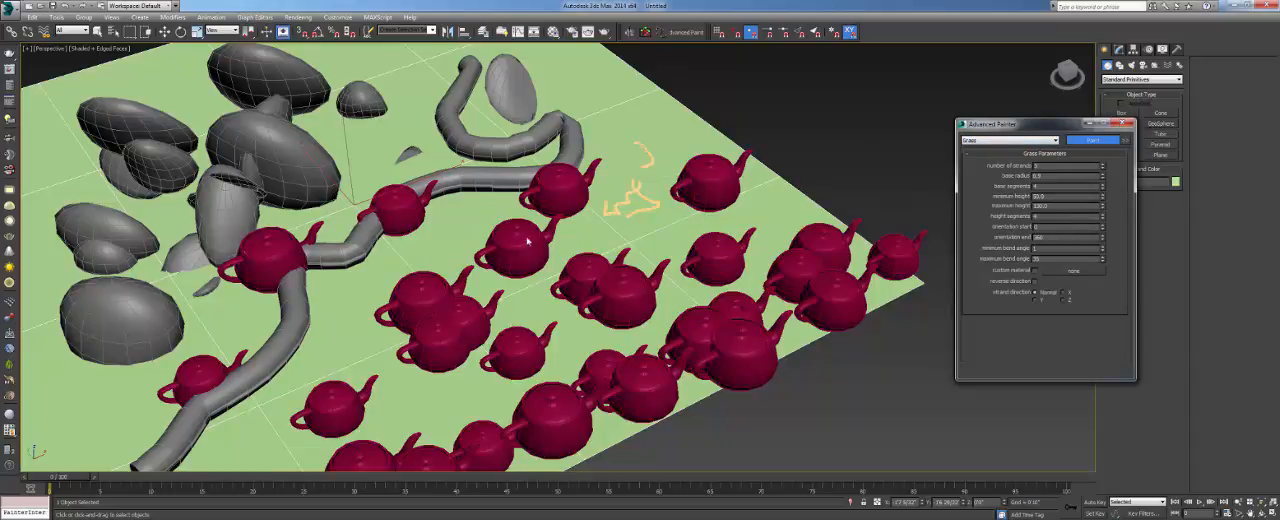
scroll(507, 262, "down", 10)
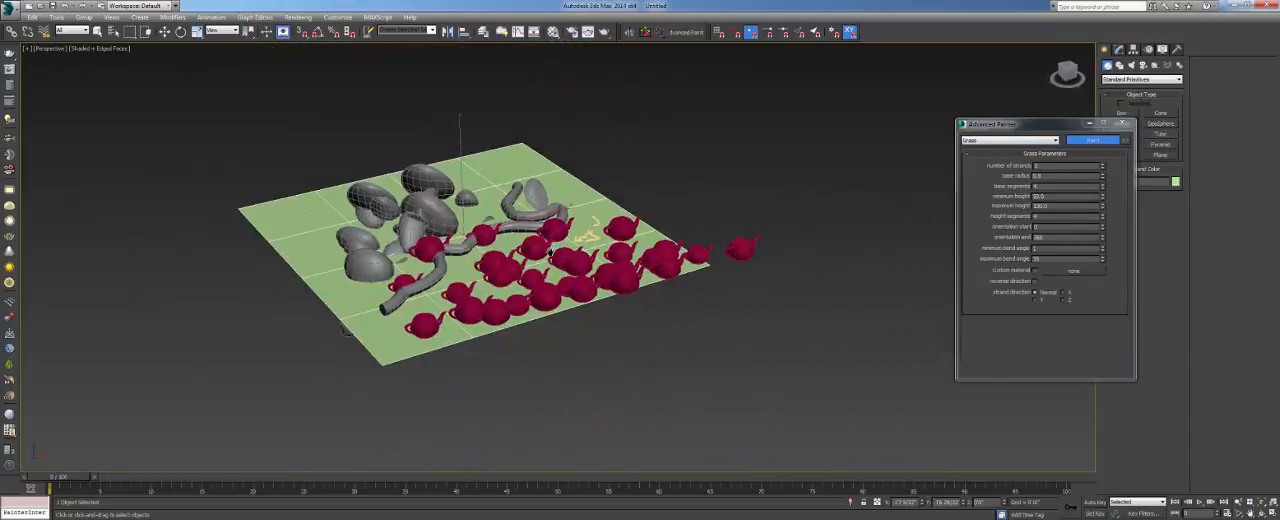
scroll(558, 250, "up", 4)
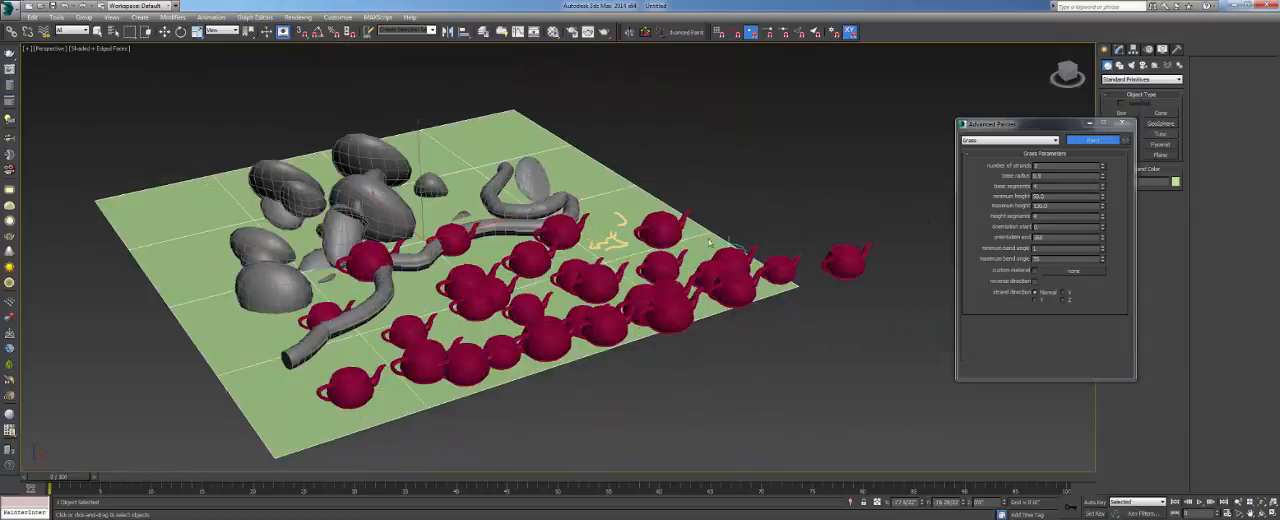
middle_click_drag(575, 277, 660, 235, "alt")
scroll(471, 244, "up", 6)
scroll(478, 235, "down", 5)
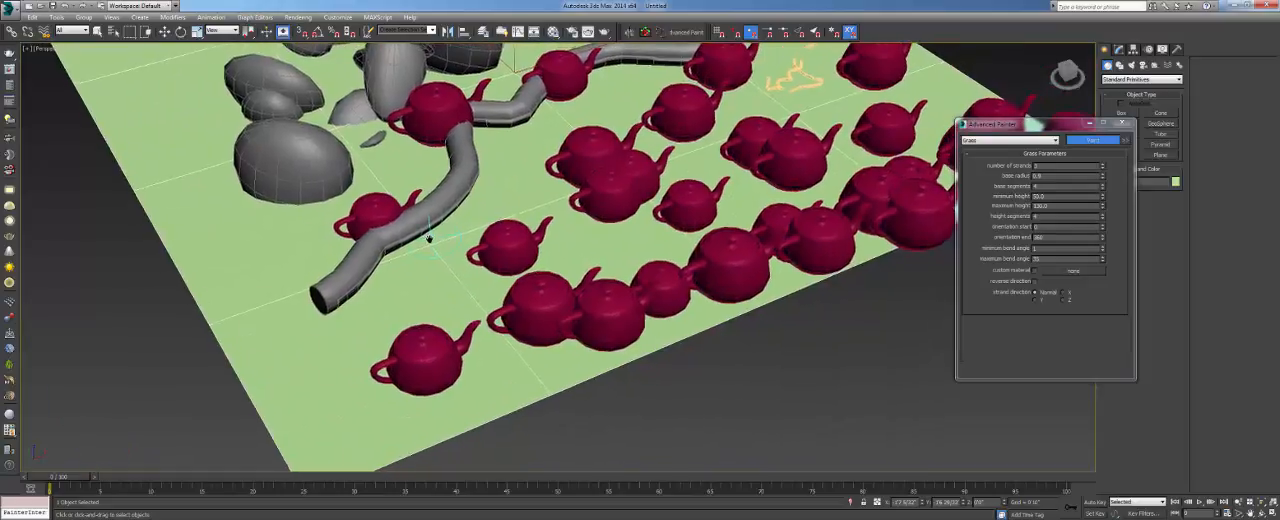
mouse_move(432, 238)
middle_mouse_down("alt")
mouse_move(424, 258)
mouse_move(400, 215)
mouse_move(348, 233)
middle_mouse_up("alt")
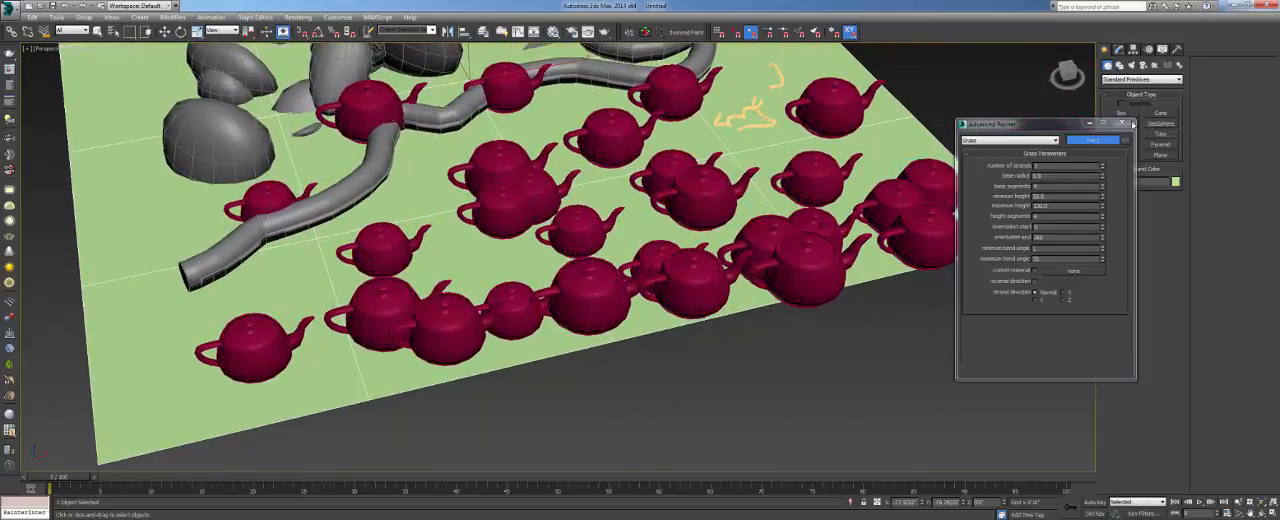
left_click(1131, 123)
- Activate the Select Object tool and deselect the plane, with the whole painted scene in view
middle_click_drag(610, 150, 627, 237)
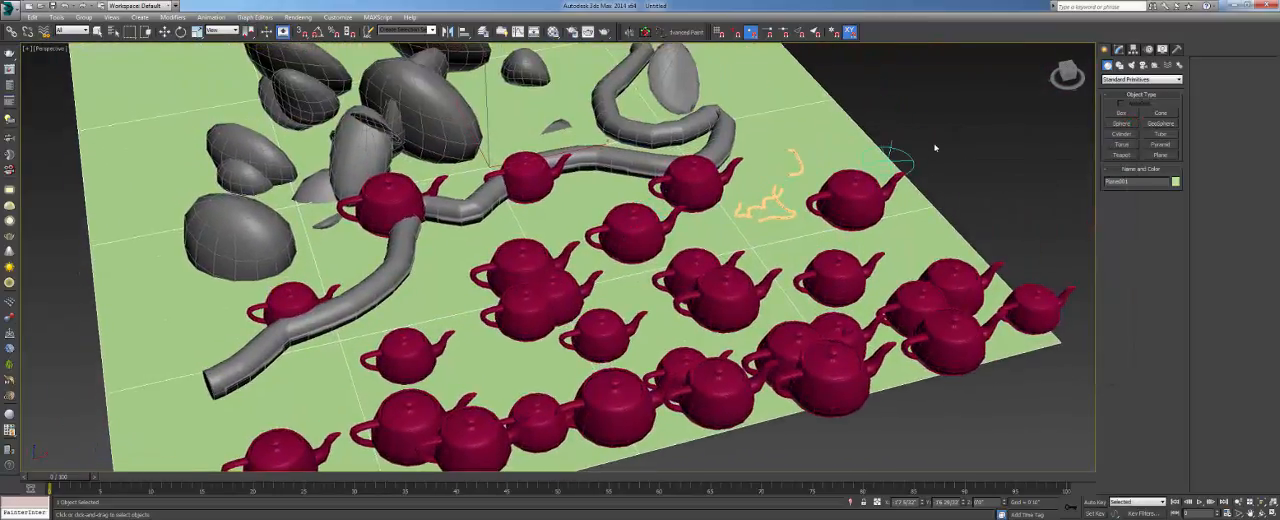
left_click(98, 34)
left_click_drag(1028, 145, 973, 222)
scroll(972, 223, "down", 5)
middle_click_drag(970, 223, 709, 206, "alt")
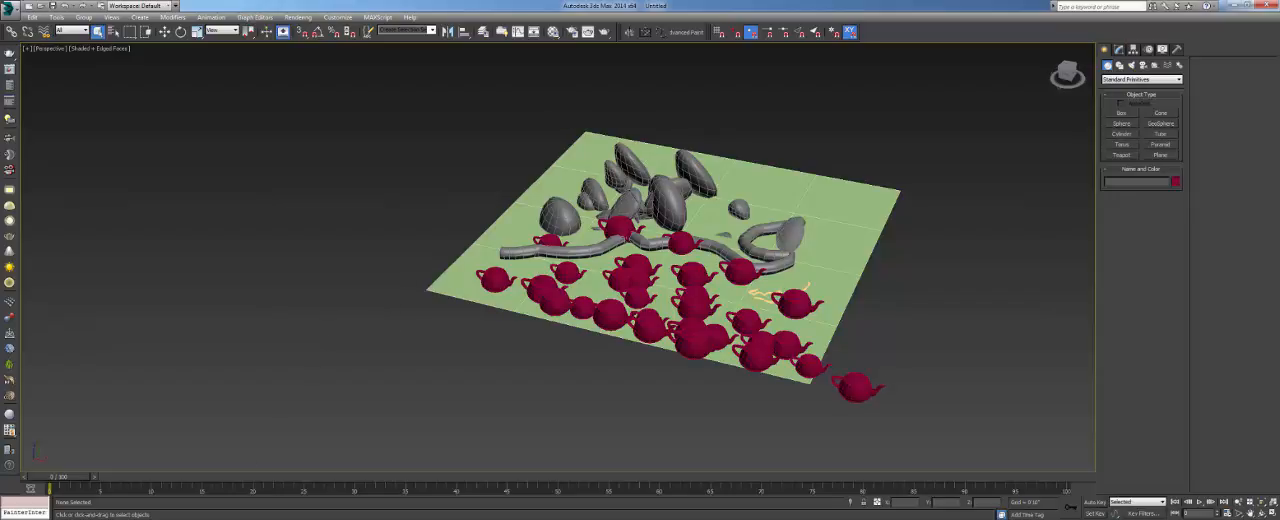
right_click(229, 519)
left_click(223, 505)
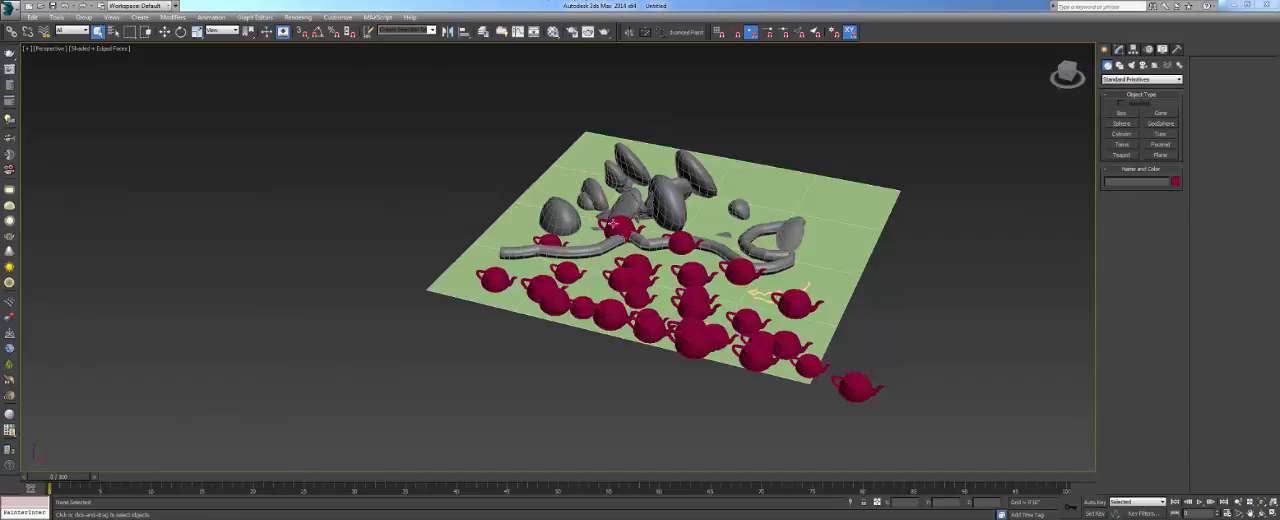
left_click_drag(474, 355, 729, 109)
left_click(624, 411)
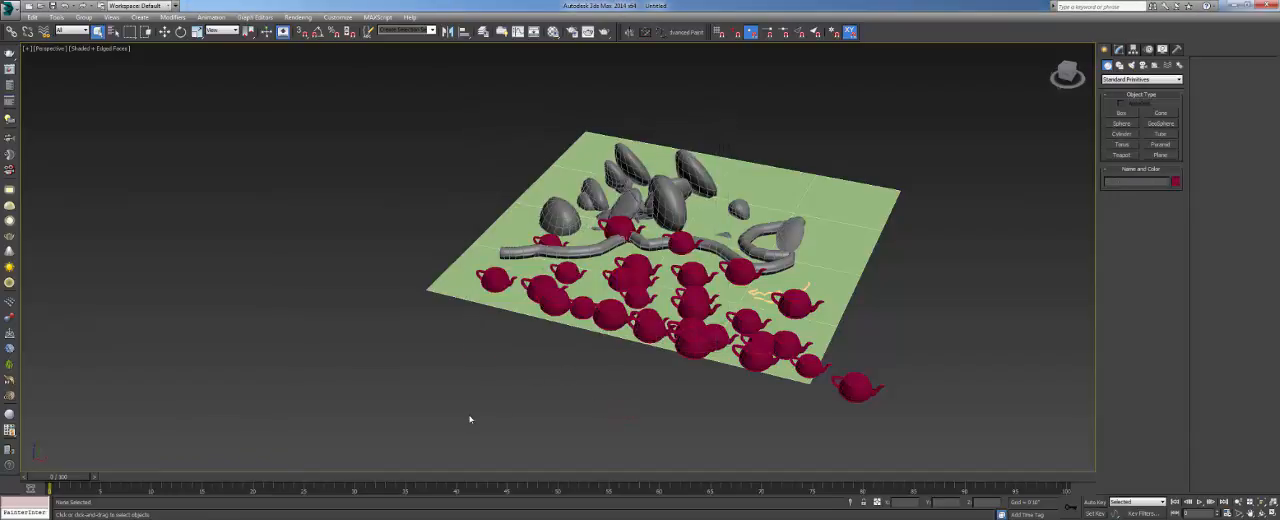
left_click_drag(470, 424, 834, 94)
- Select the original teapot beside the plane's corner
left_click(894, 374)
left_click(867, 400)
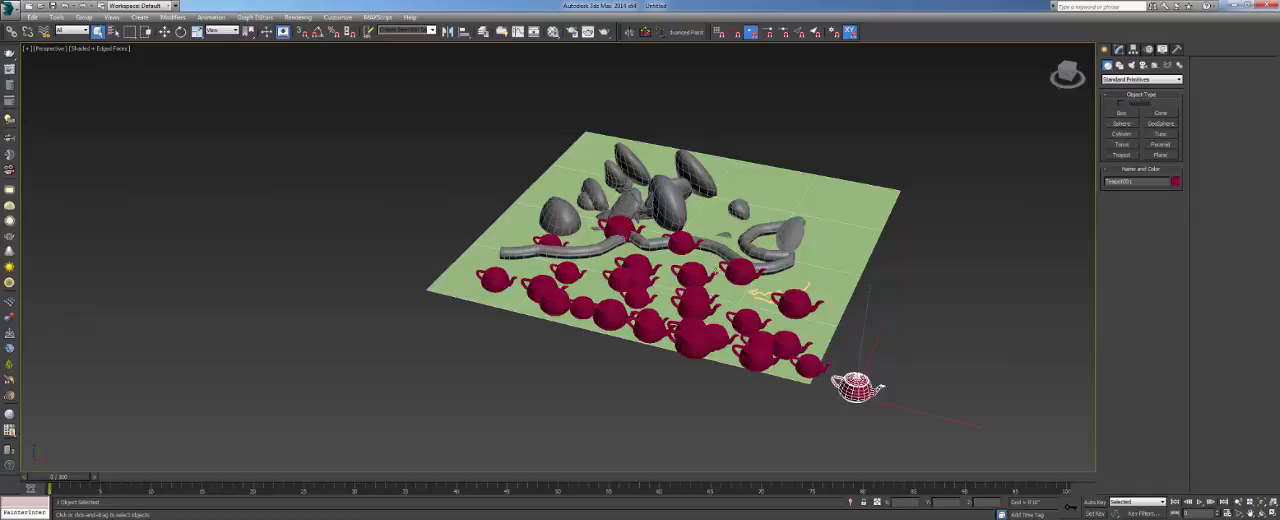
- Delete all the painted teapots, stones and strands, keeping only the plane and the original teapot beside its corner
middle_click_drag(517, 111, 509, 165)
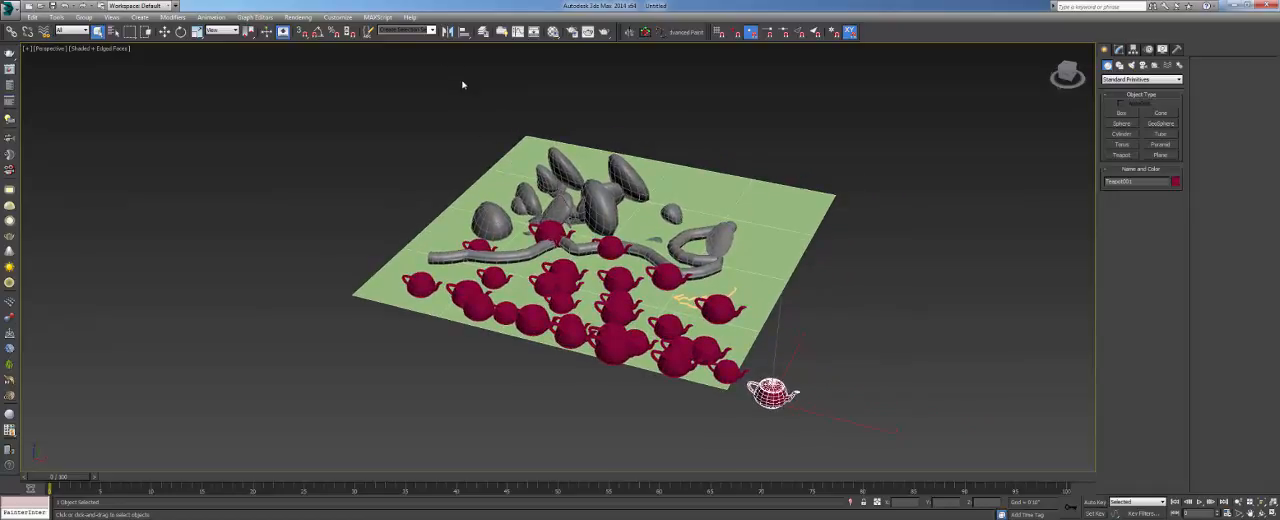
middle_click_drag(778, 166, 770, 130)
left_click_drag(277, 77, 684, 406)
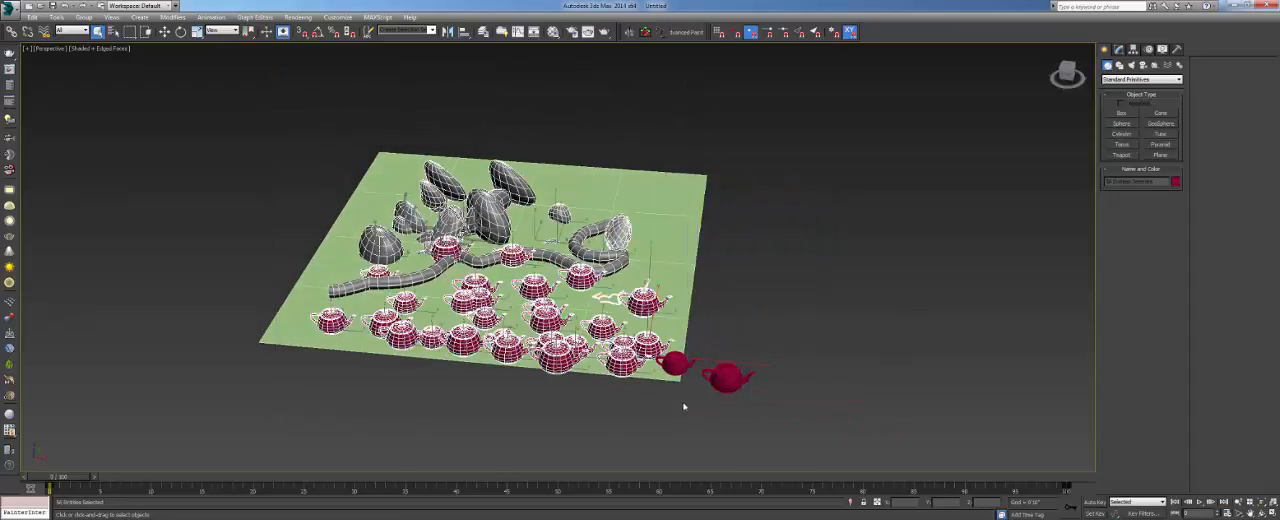
key("Delete")
left_click(675, 364)
middle_click_drag(605, 340, 646, 328, "alt")
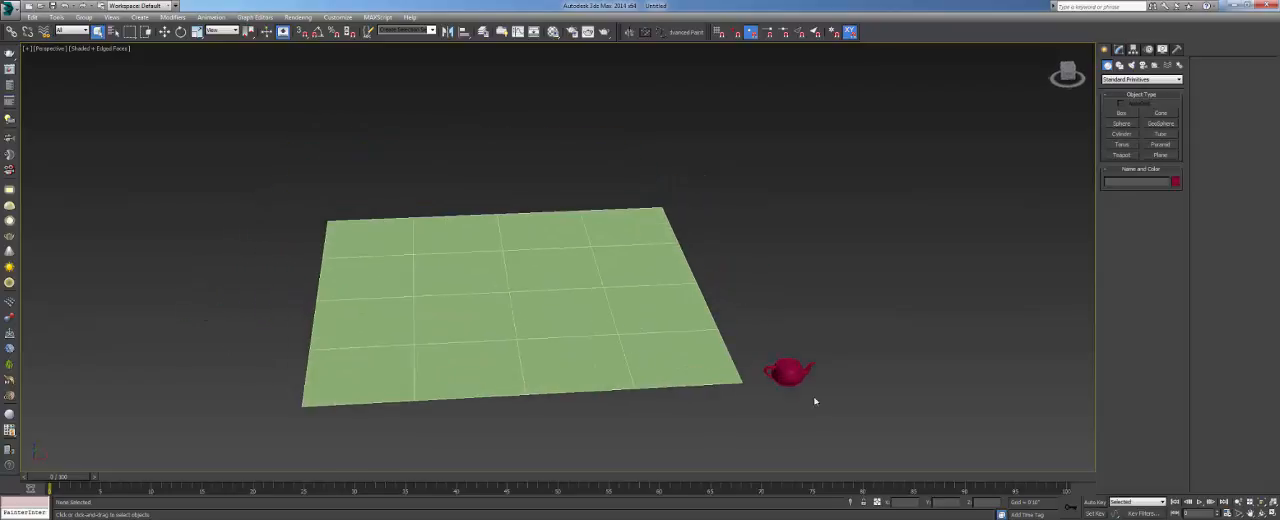
middle_click_drag(741, 366, 561, 320, "alt")
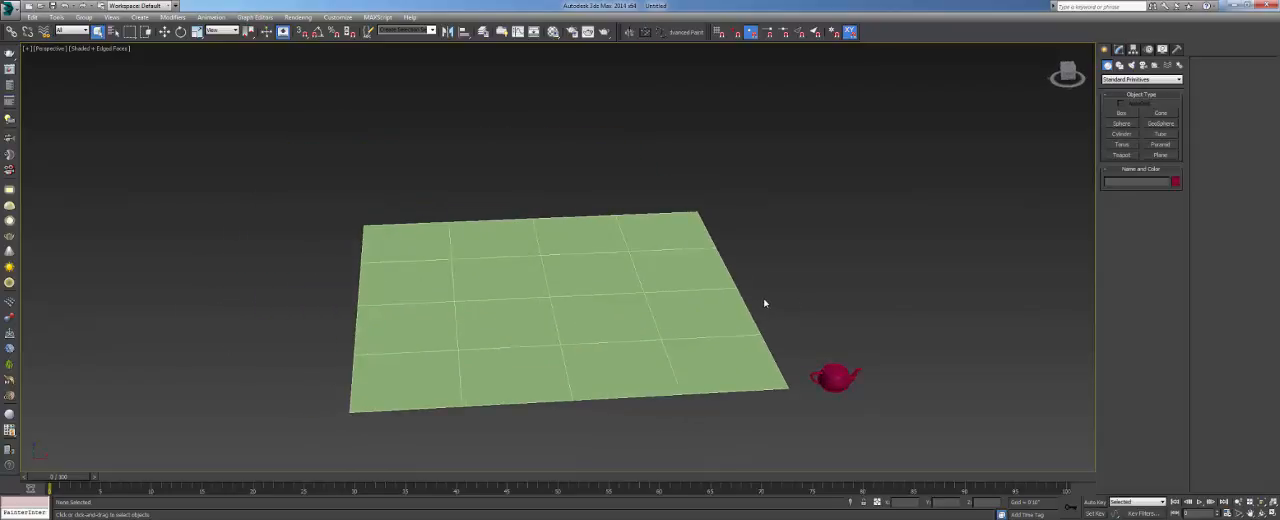
mouse_move(748, 309)
middle_mouse_down()
mouse_move(774, 309)
mouse_move(757, 311)
middle_mouse_up()
scroll(743, 314, "up", 4)
- Open the catalogue hq_grass_1.pdf from the 3D MENTOR grass models folder under 3D Models on the RESOURCES (F:) drive
key("super")
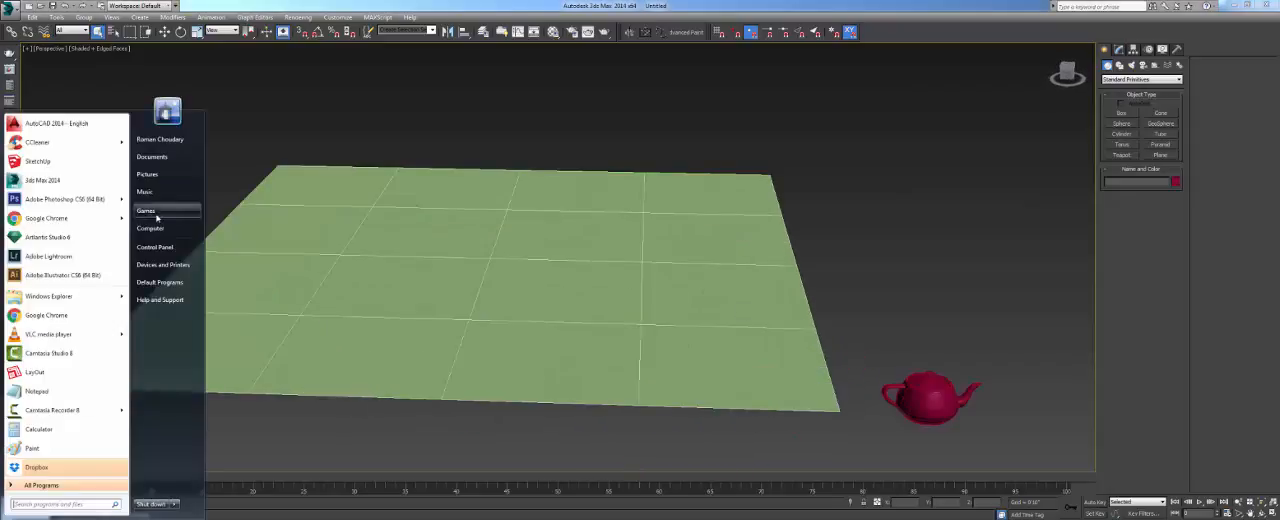
left_click(163, 230)
double_click(417, 77)
double_click(114, 64)
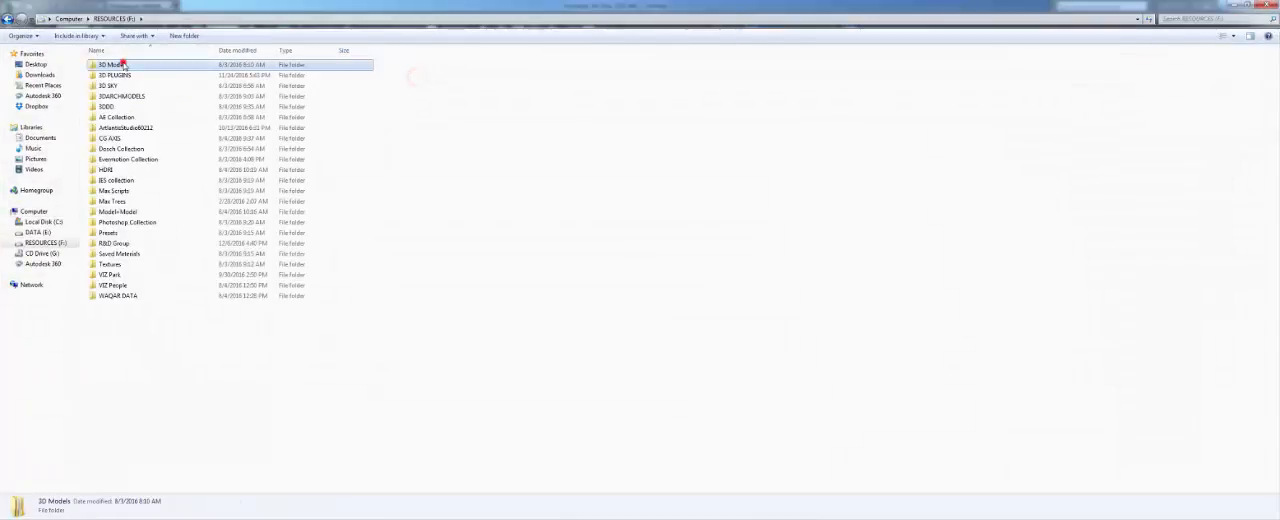
double_click(132, 64)
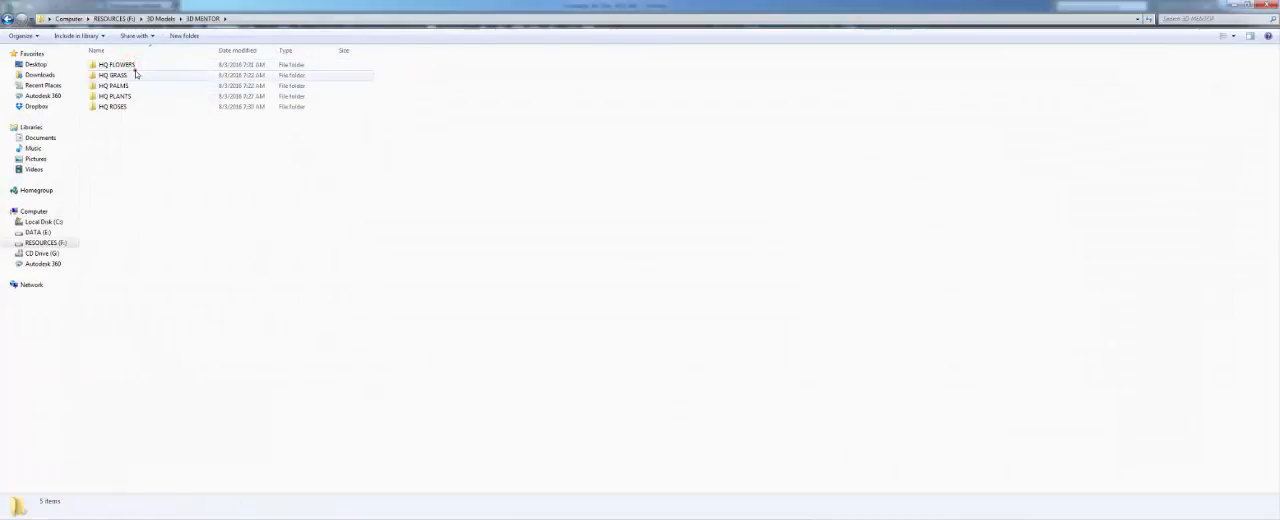
double_click(133, 76)
left_click(116, 127)
double_click(116, 122)
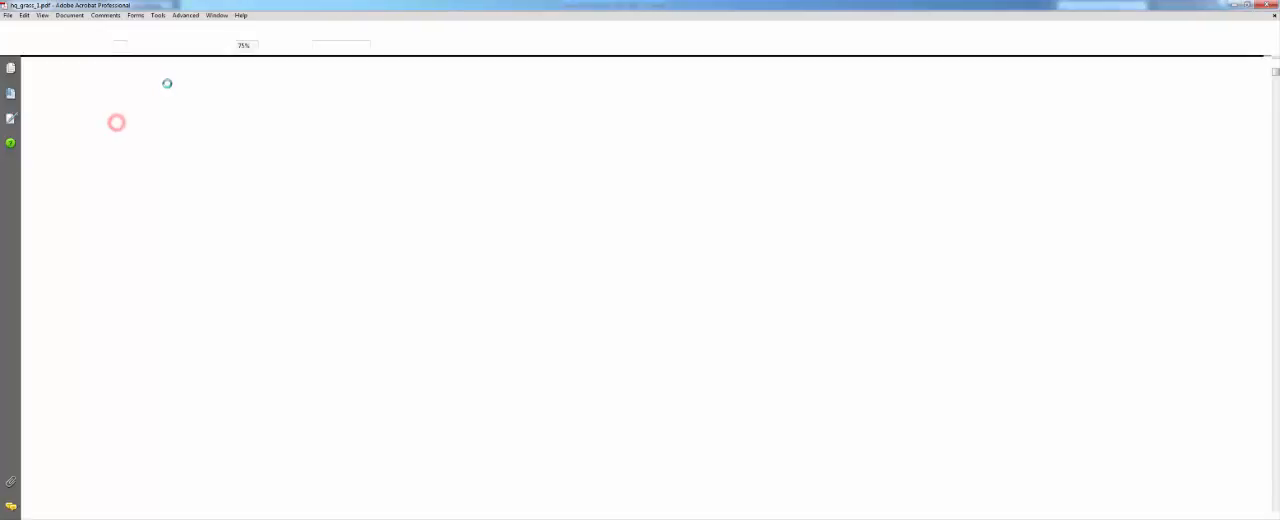
- Enlarge the HQ Grass 1 catalogue pages and examine the plant models up to the lawn grass on page 33
left_click(299, 45)
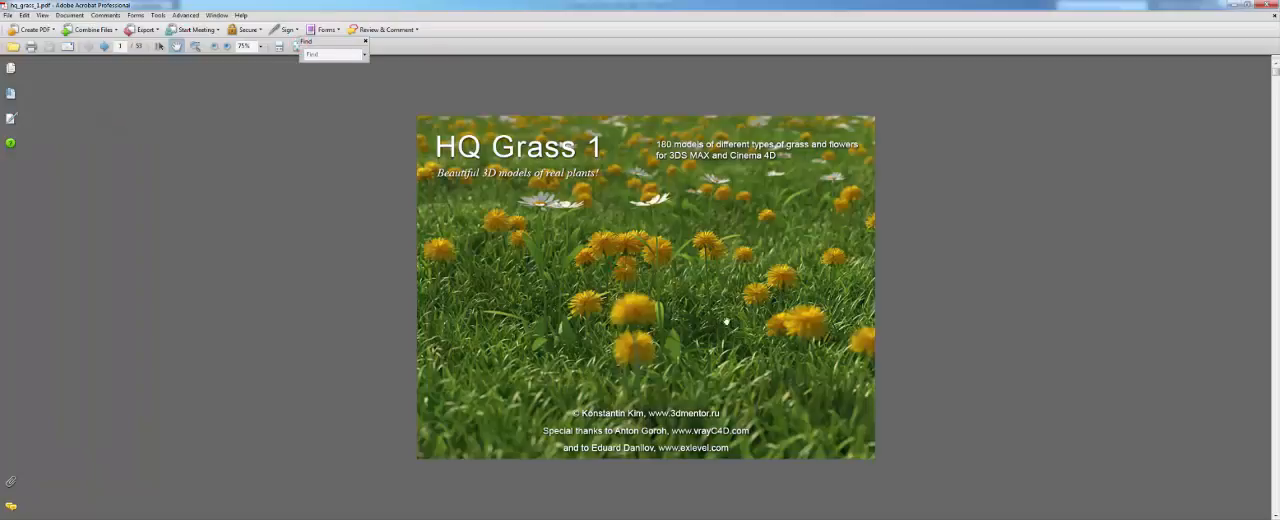
left_click(296, 47)
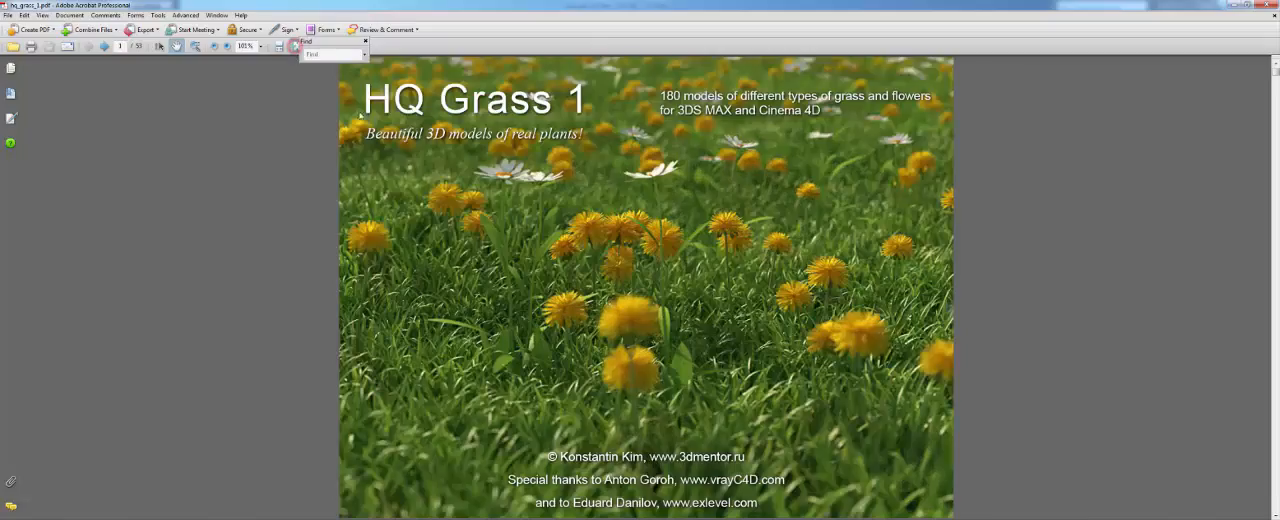
scroll(537, 258, "down", 1)
scroll(537, 258, "down", 6)
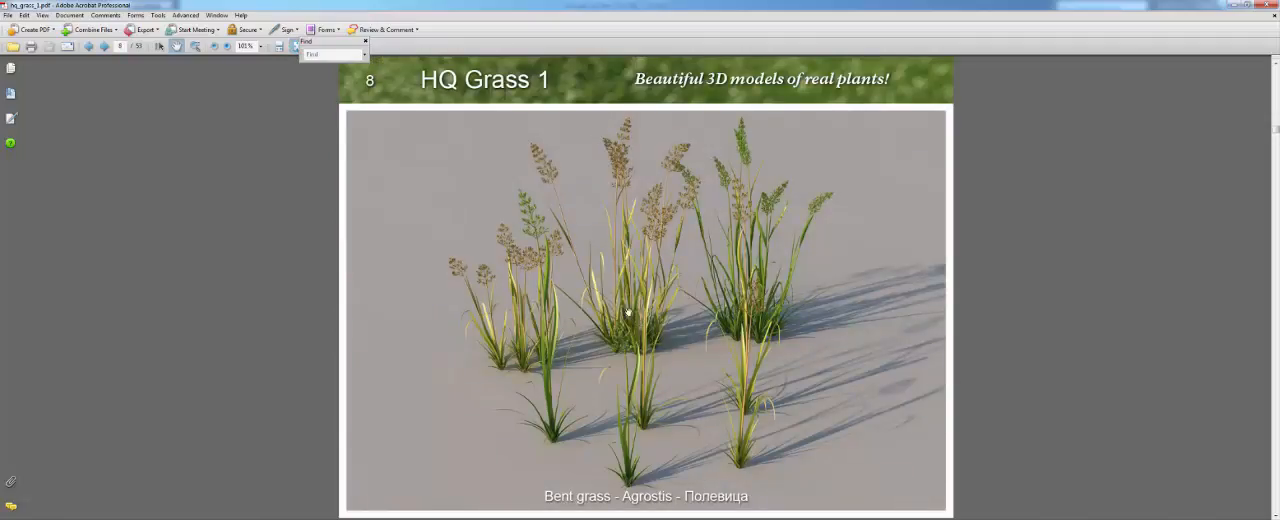
scroll(530, 345, "down", 1)
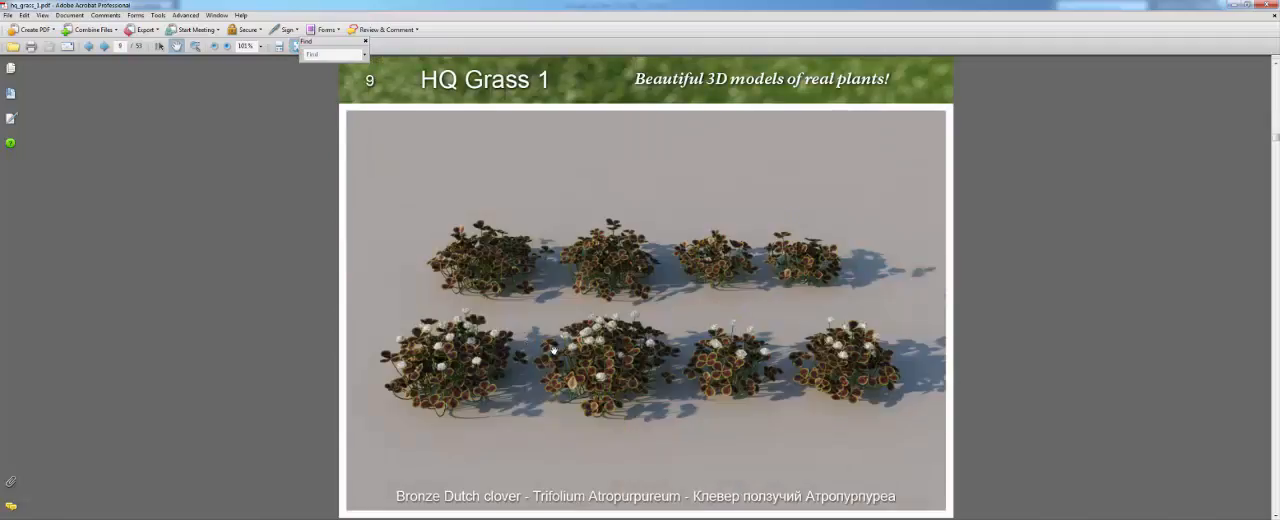
scroll(545, 327, "down", 6)
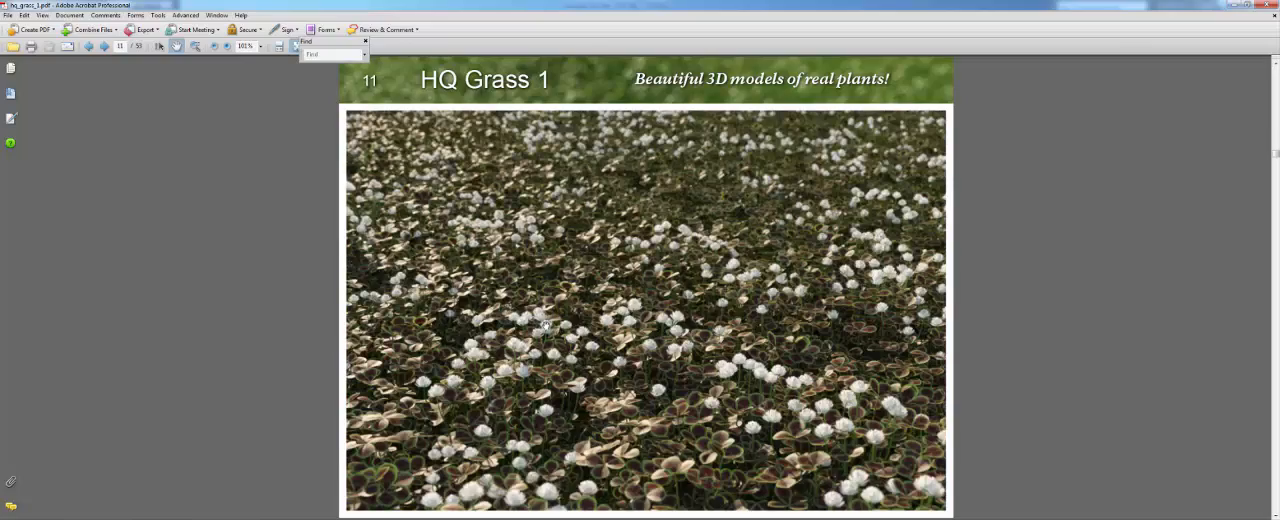
scroll(544, 325, "down", 7)
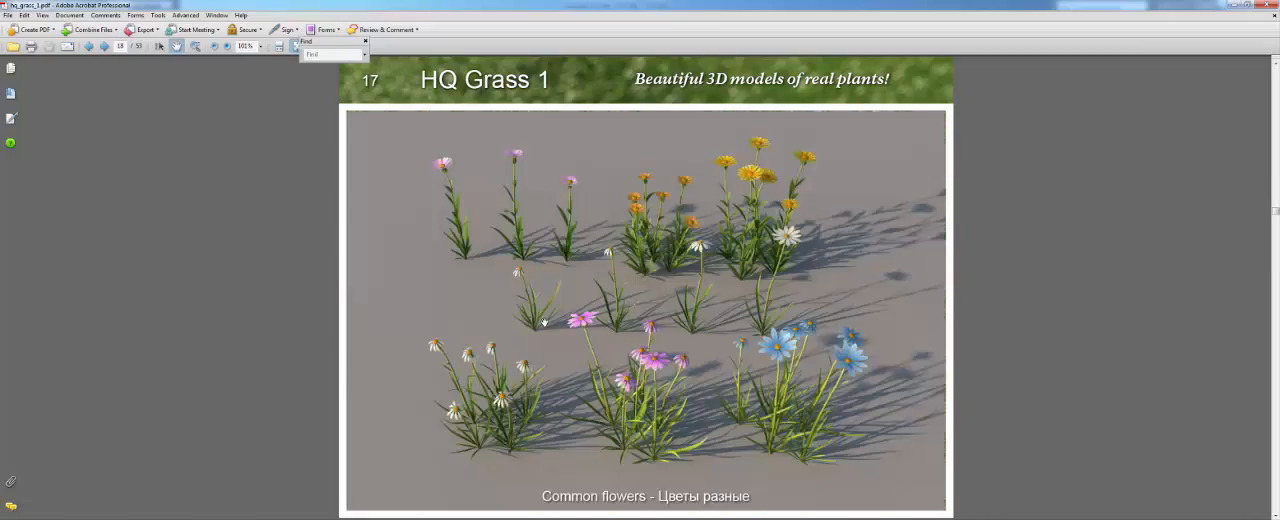
scroll(543, 320, "down", 9)
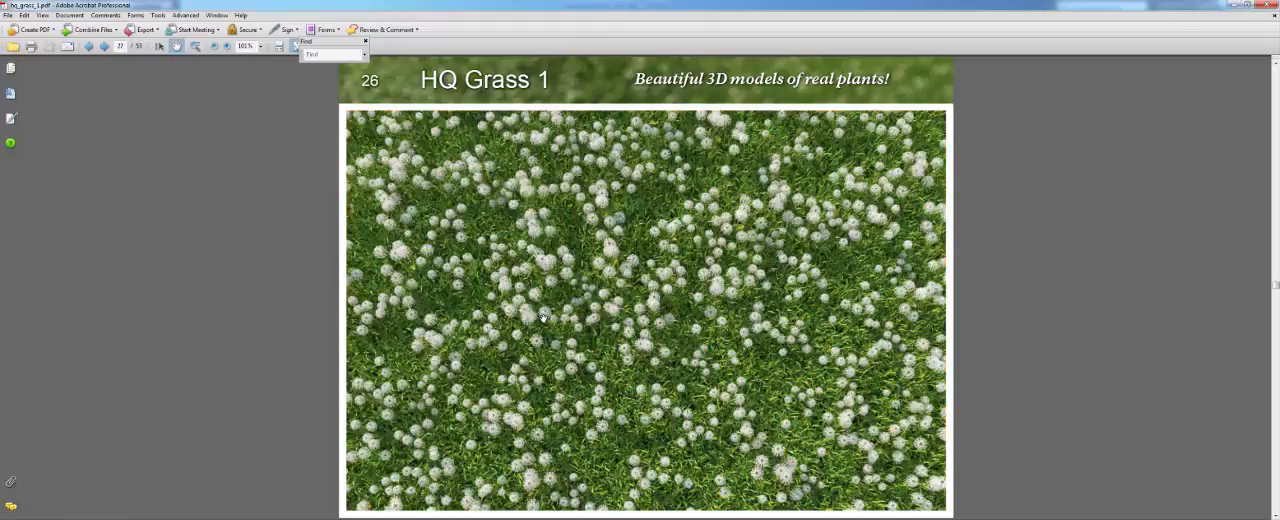
scroll(543, 319, "up", 3)
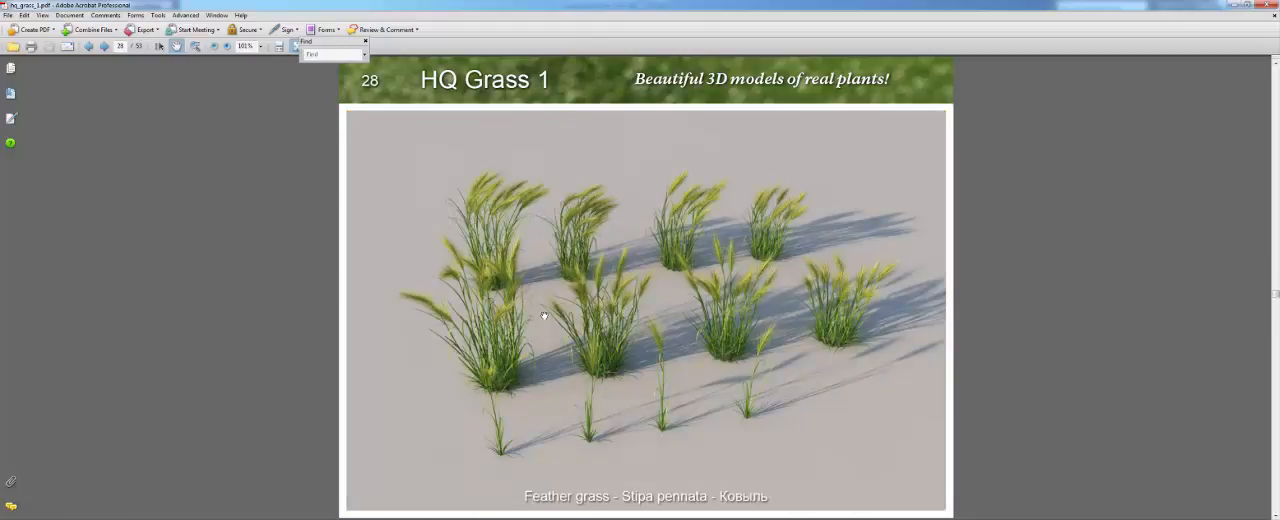
scroll(669, 324, "down", 3)
scroll(667, 323, "down", 6)
scroll(668, 321, "up", 4)
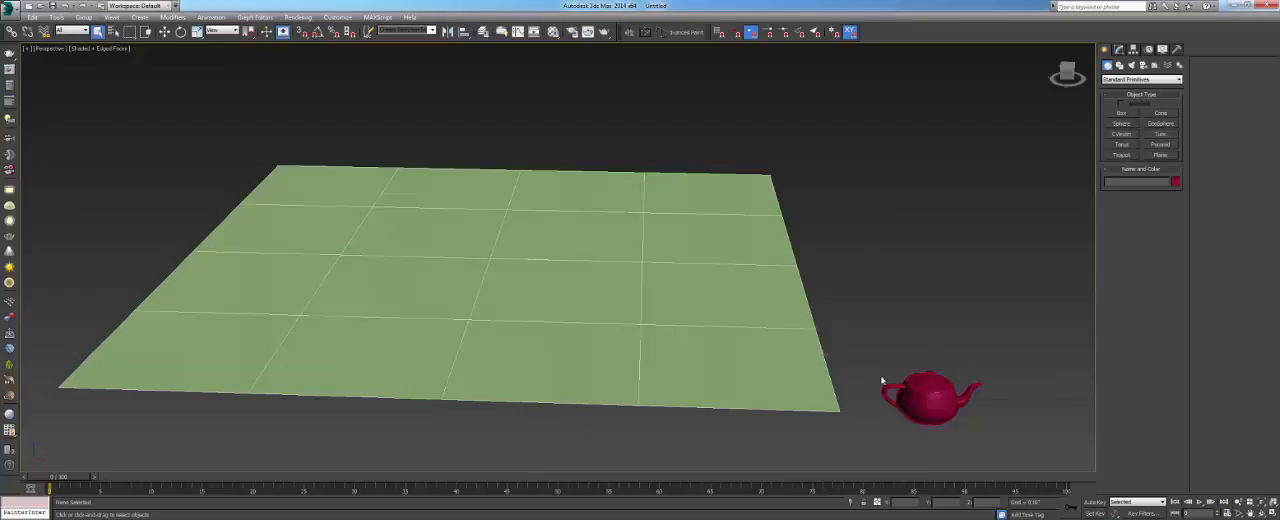
middle_click_drag(924, 391, 830, 327)
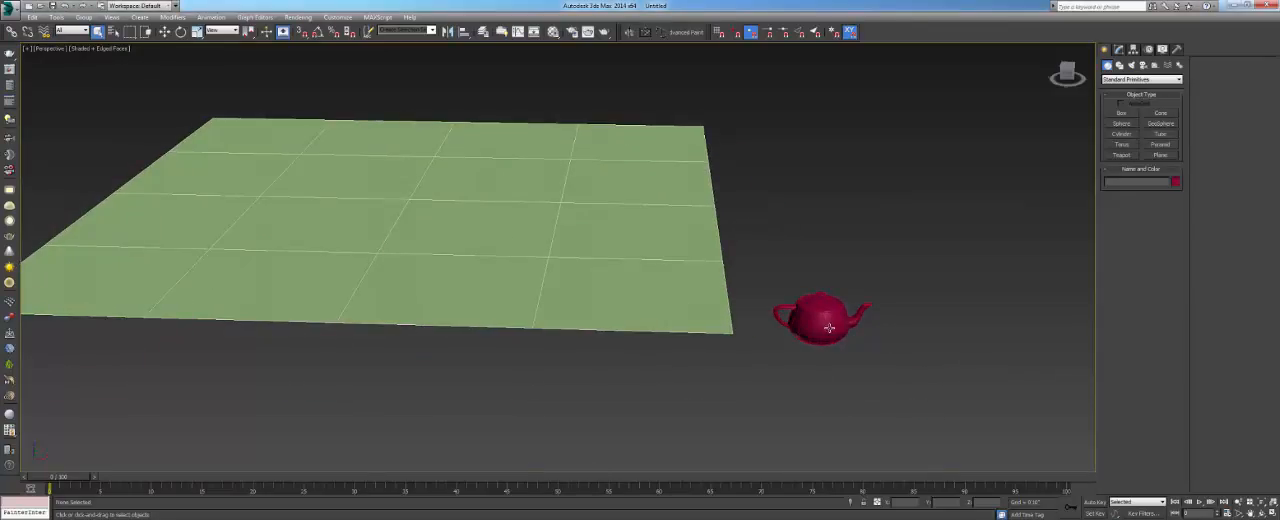
key("alt+Tab")
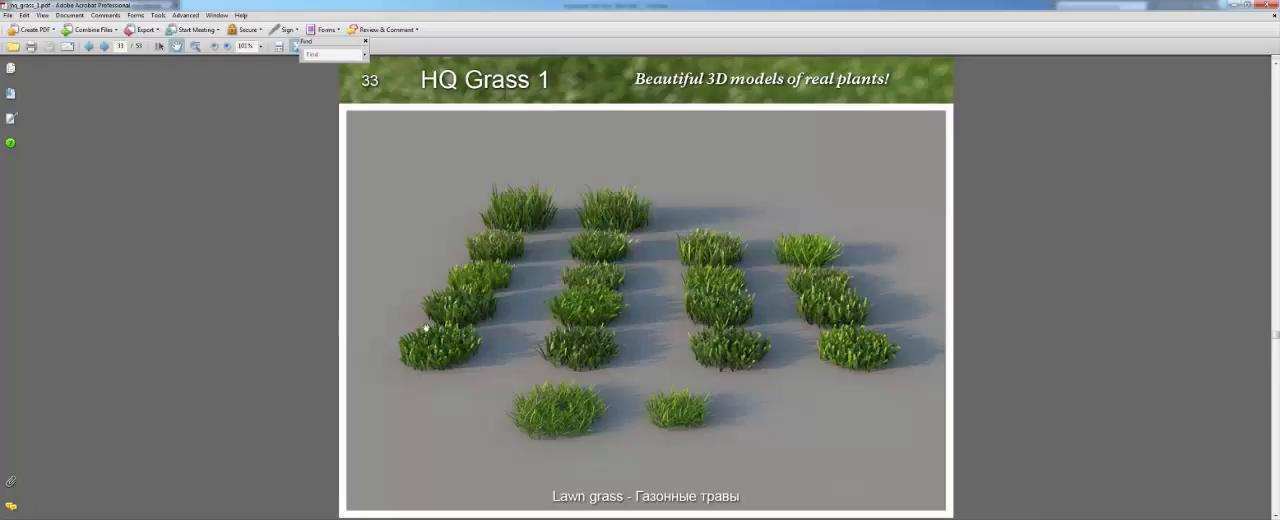
- Switch back to 3ds Max and place a MultiScatter object in the top view, on the empty area beside the plane
key("alt+Tab")
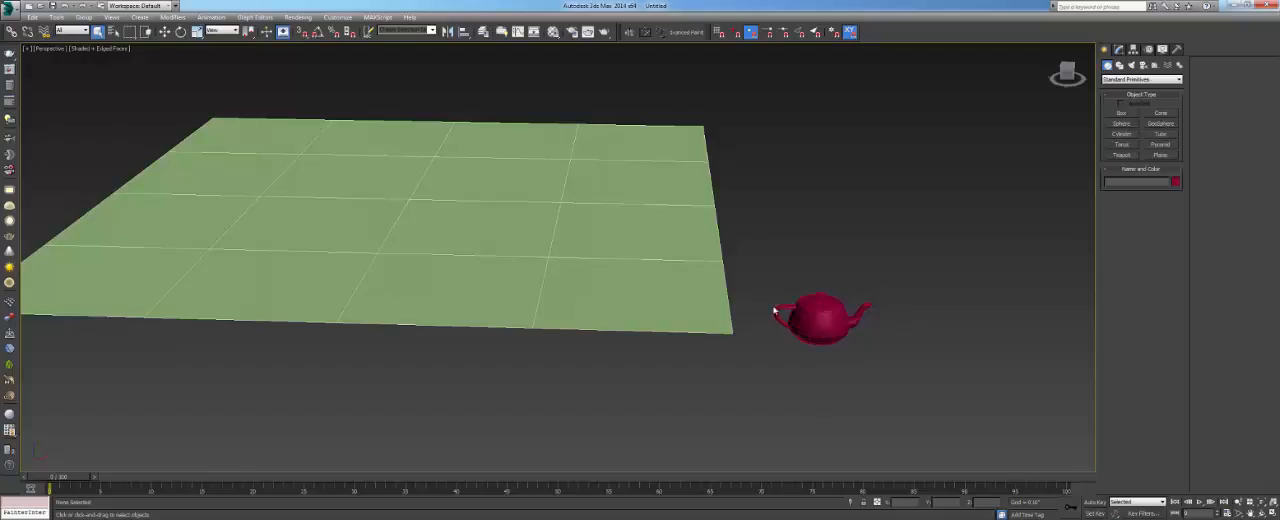
middle_click_drag(785, 310, 804, 362)
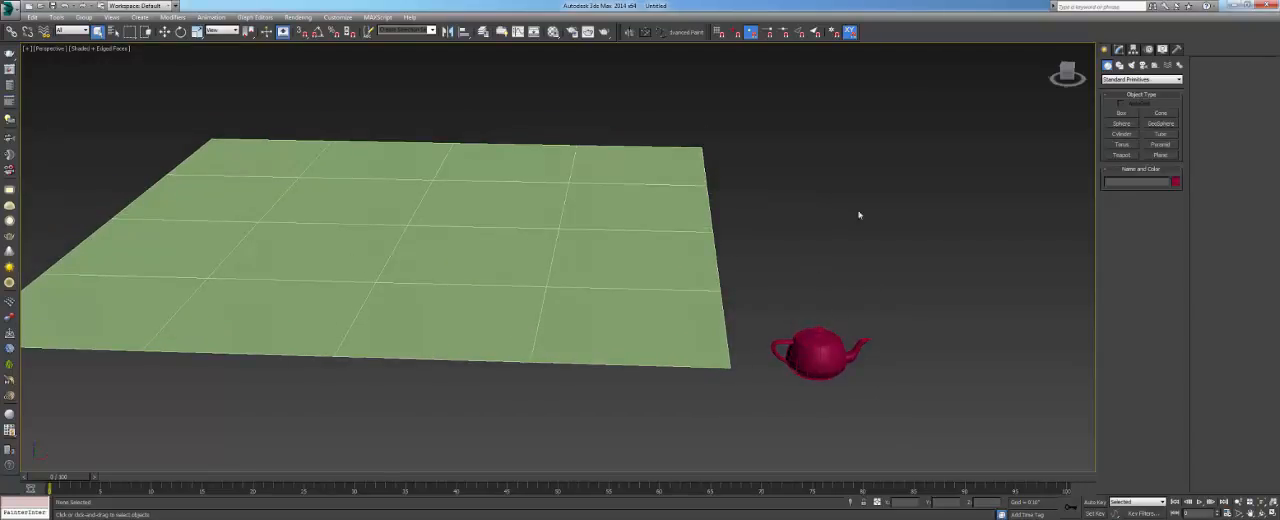
left_click(1128, 79)
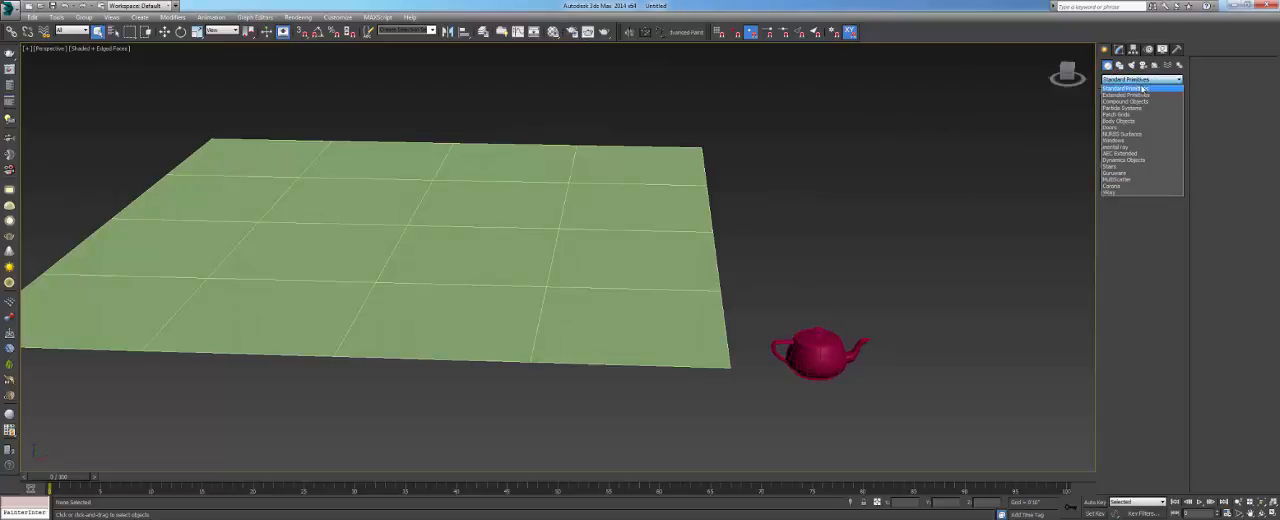
left_click(1118, 180)
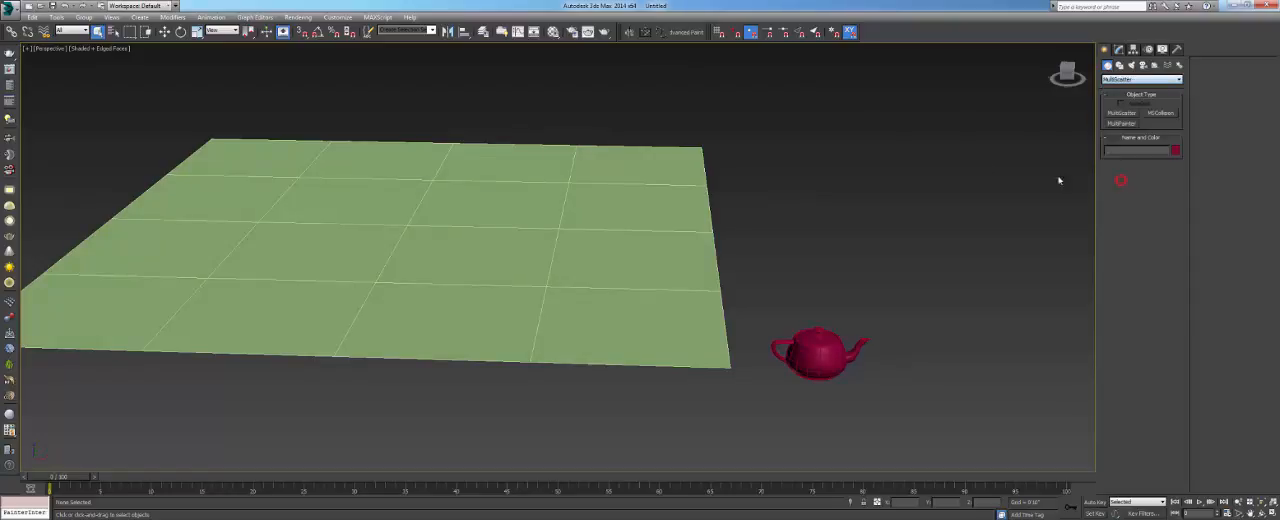
left_click(1122, 113)
middle_click_drag(794, 286, 811, 222)
key("t")
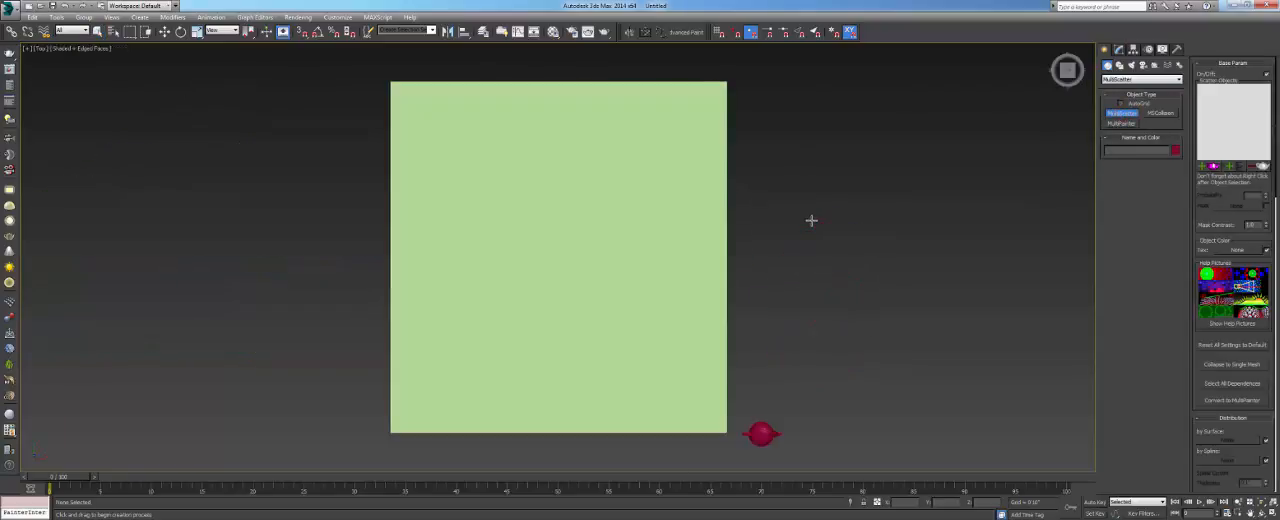
mouse_move(788, 231)
left_mouse_down()
mouse_move(837, 268)
mouse_move(803, 242)
left_mouse_up()
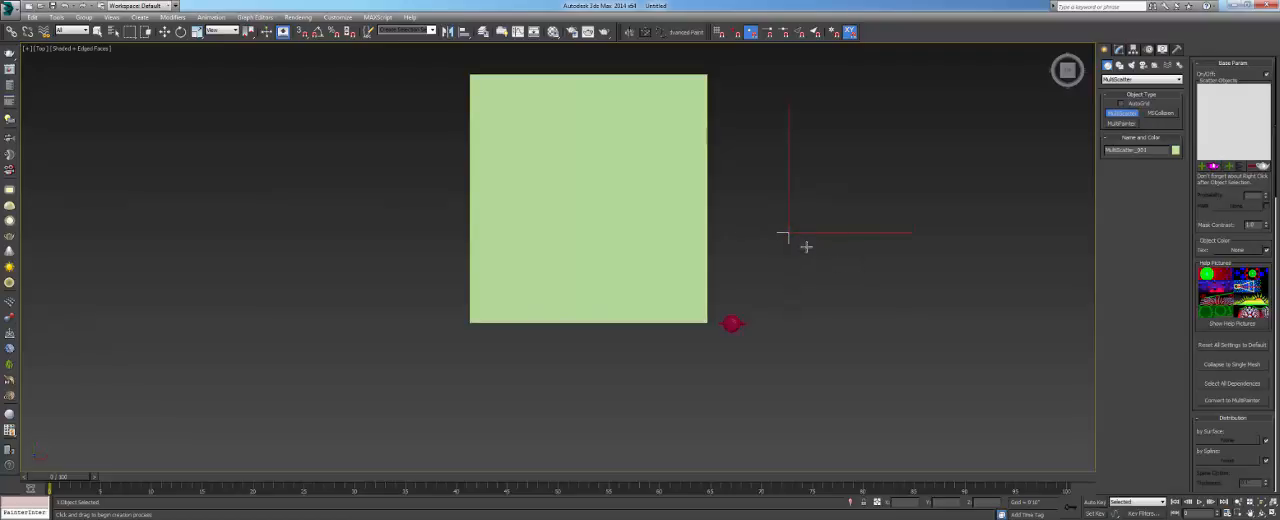
- Return to the perspective view and examine the MultiScatter icon near the teapot
key("p")
middle_click_drag(803, 240, 806, 192, "alt")
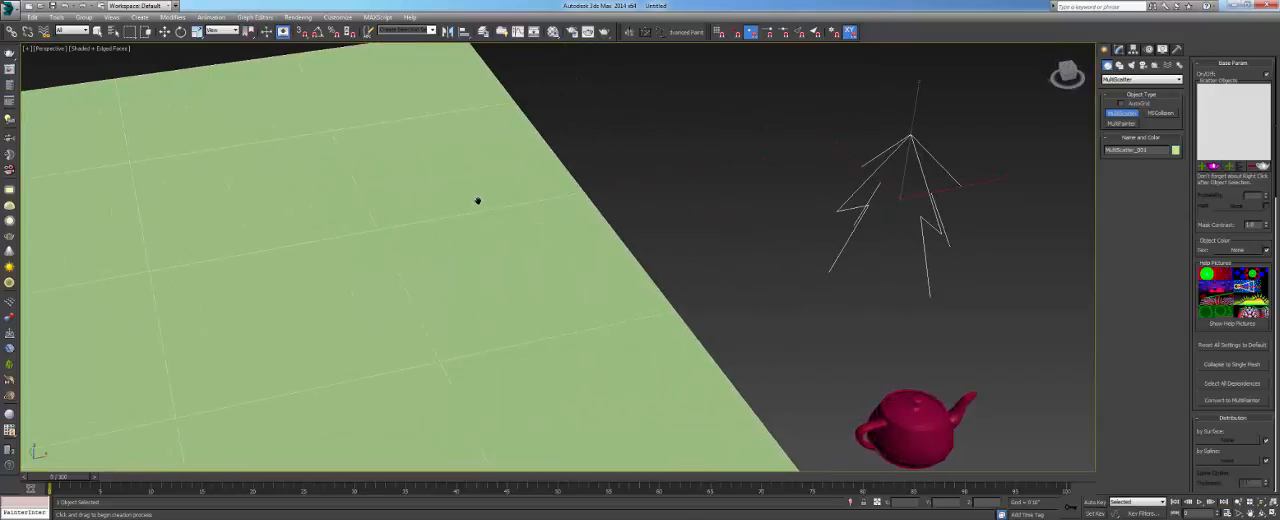
scroll(477, 201, "down", 5)
middle_click_drag(477, 201, 591, 250)
scroll(553, 187, "up", 5)
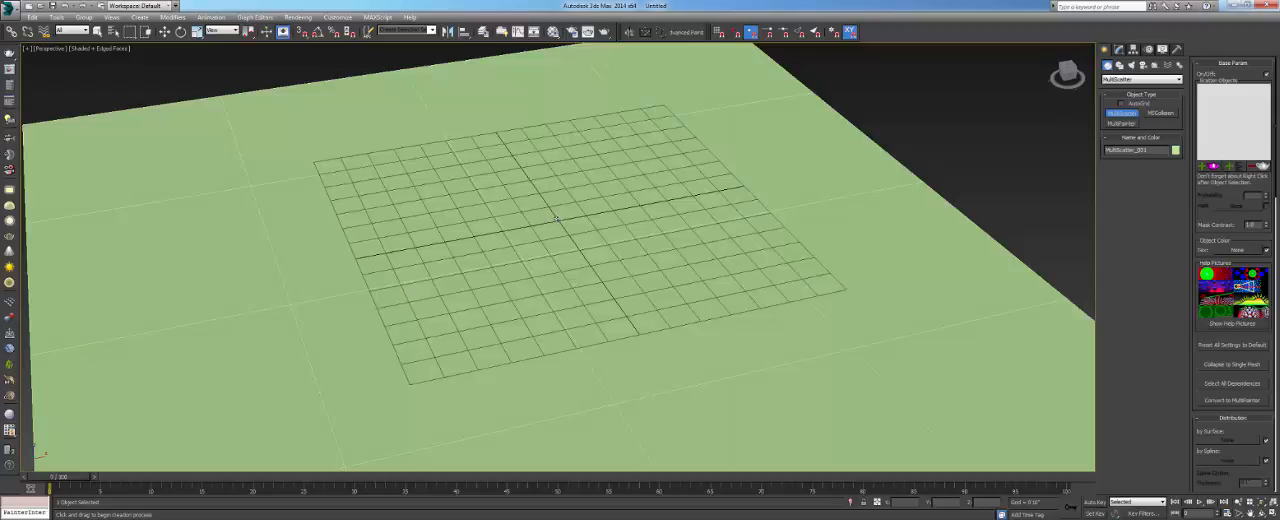
scroll(459, 209, "down", 5)
scroll(651, 194, "up", 4)
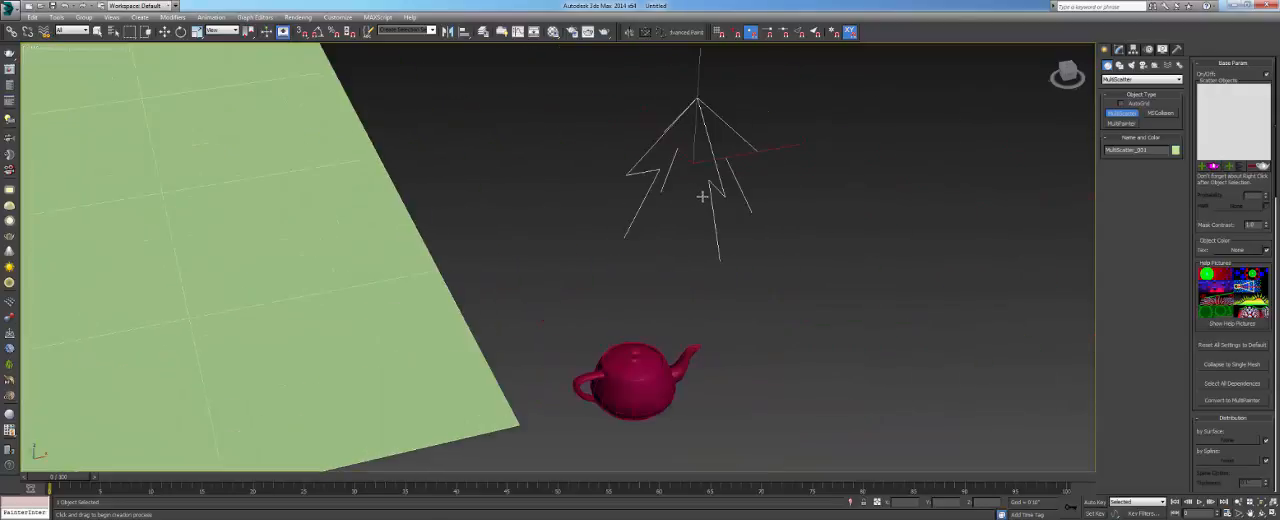
scroll(666, 189, "up", 2)
middle_click_drag(667, 190, 714, 195, "alt")
middle_click_drag(690, 165, 693, 193)
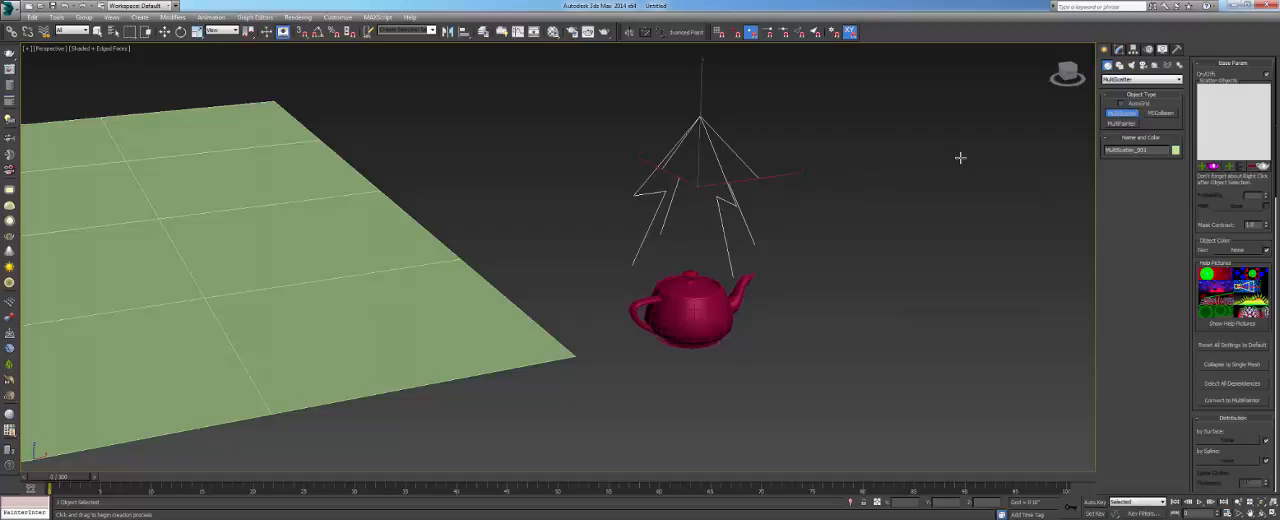
- Open the MultiScatter object's parameters for modification and reselect its icon in the viewport
left_click(1119, 50)
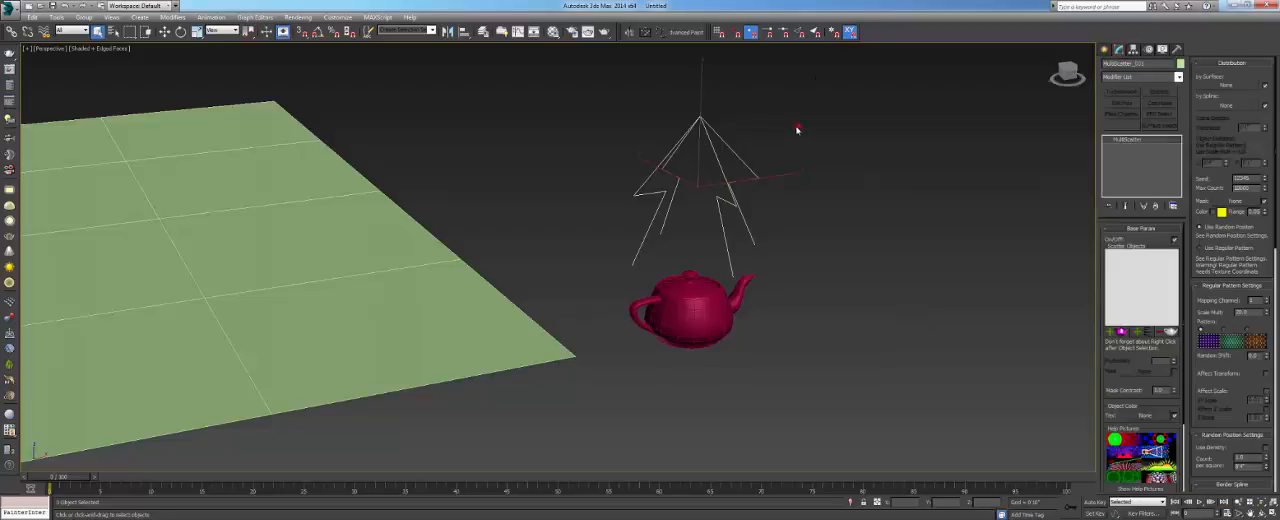
left_click_drag(749, 90, 630, 196)
middle_click_drag(793, 211, 744, 234, "alt")
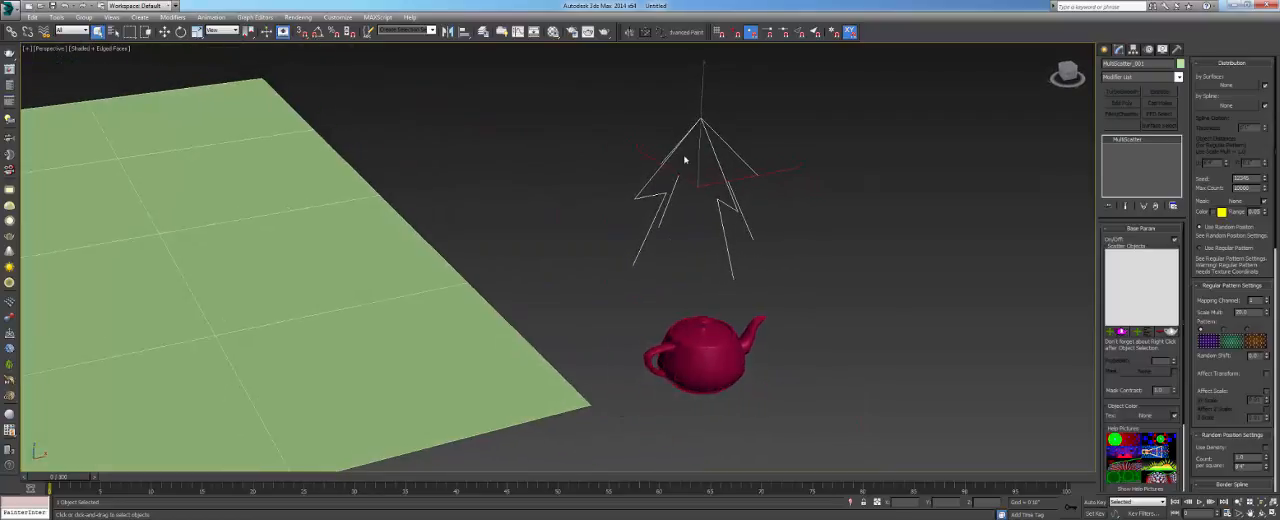
middle_click_drag(705, 148, 709, 183)
left_click(831, 114)
left_click_drag(854, 86, 662, 220)
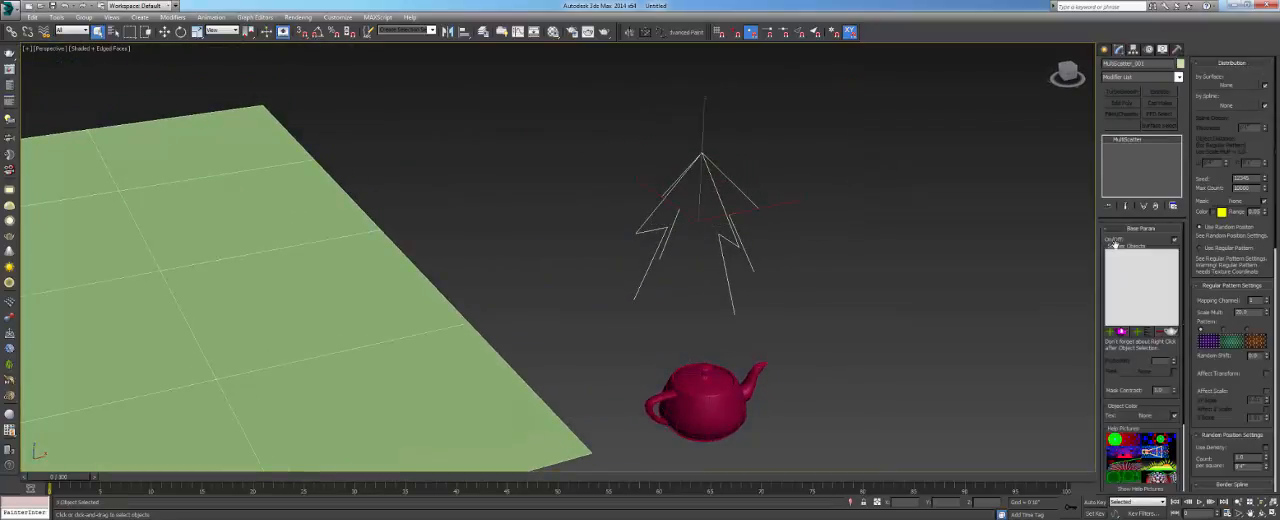
- Add the teapot beside the plane to the MultiScatter's scatter objects
middle_click_drag(752, 341, 751, 334)
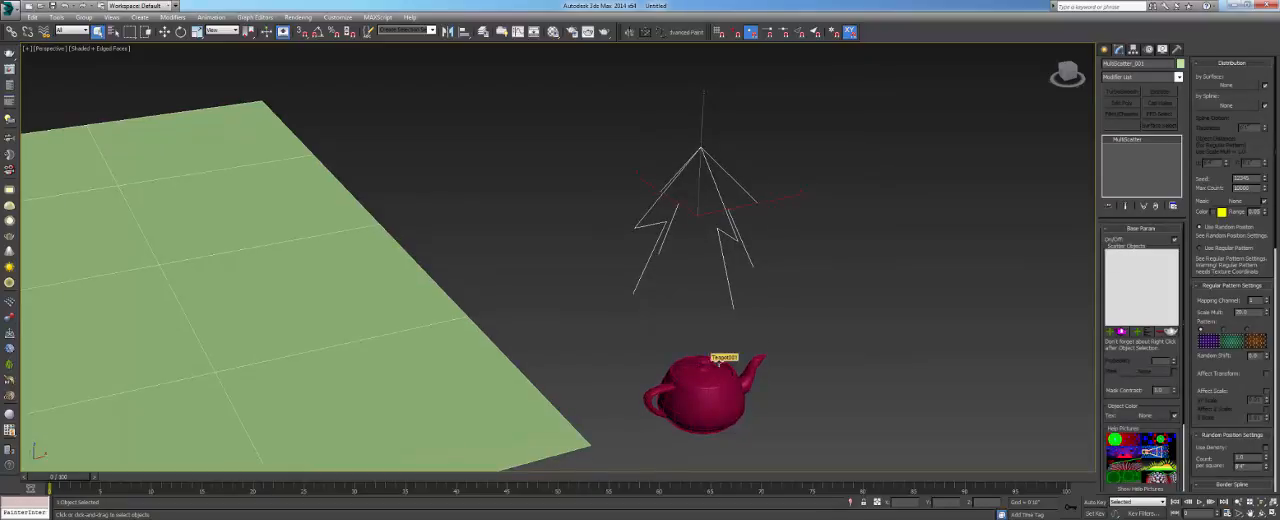
left_click(1111, 332)
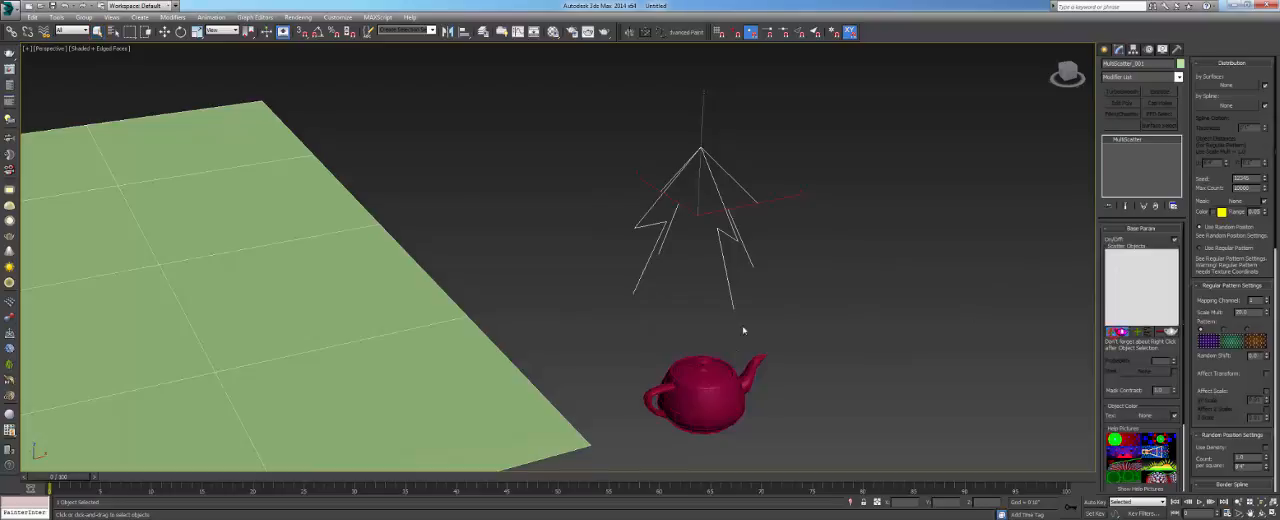
left_click(716, 392)
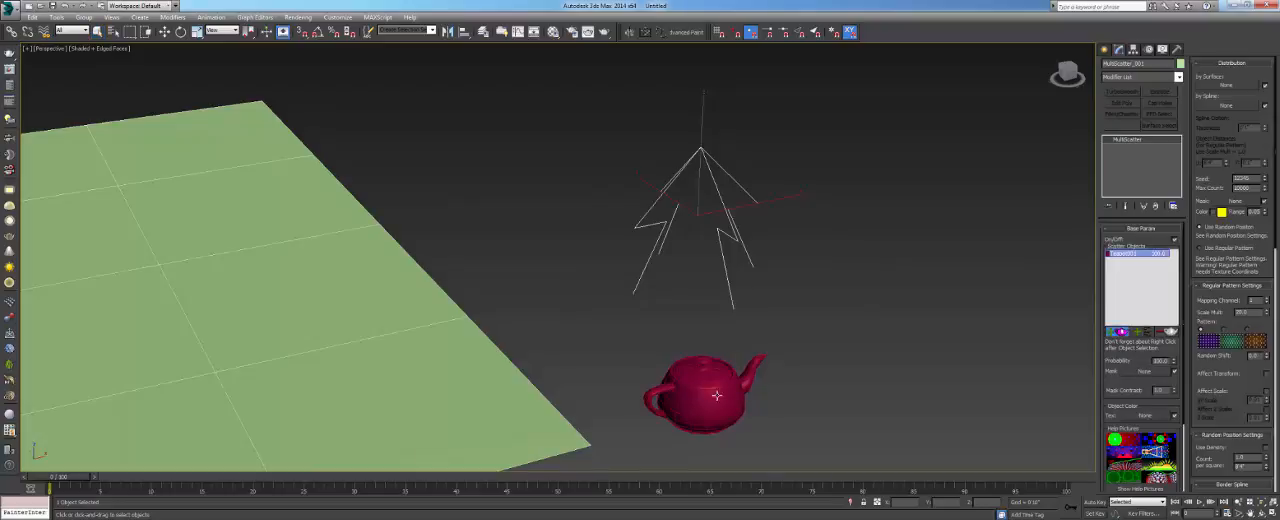
- Collapse all parameter rollouts of the MultiScatter object, from Base Param through Preview
middle_click_drag(606, 278, 690, 265)
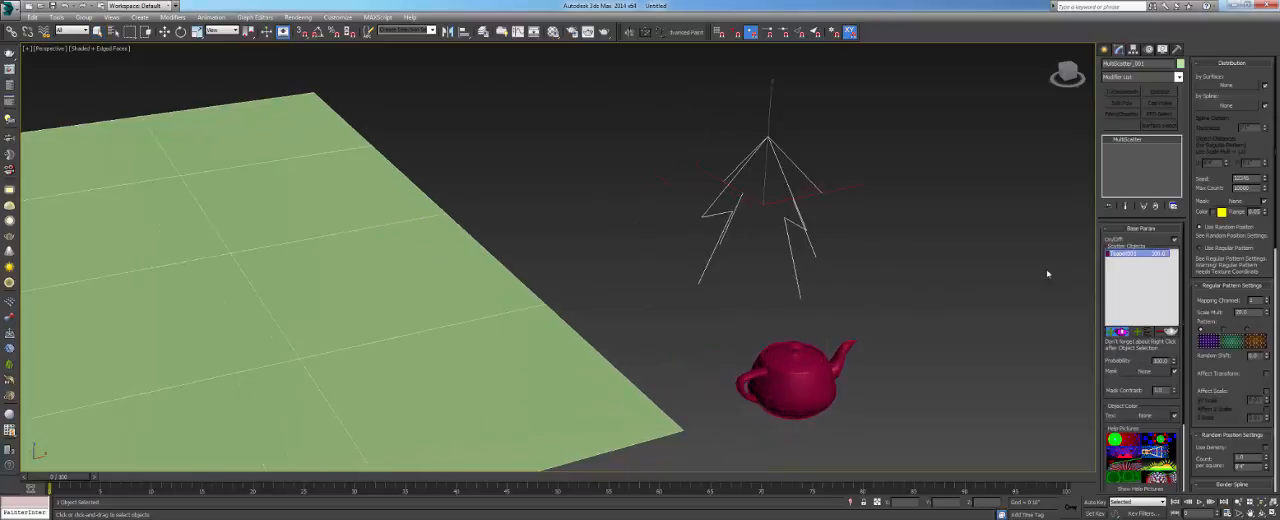
middle_click_drag(606, 309, 787, 282)
scroll(787, 282, "down", 3)
mouse_move(787, 282)
middle_mouse_down("alt")
mouse_move(825, 276)
mouse_move(777, 296)
middle_mouse_up("alt")
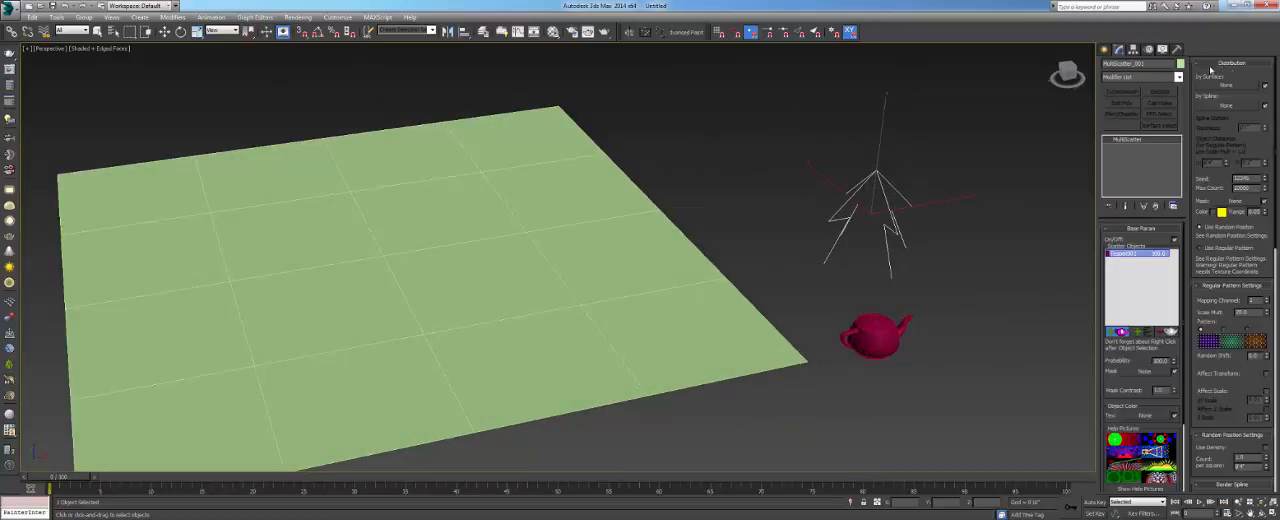
left_click(1133, 229)
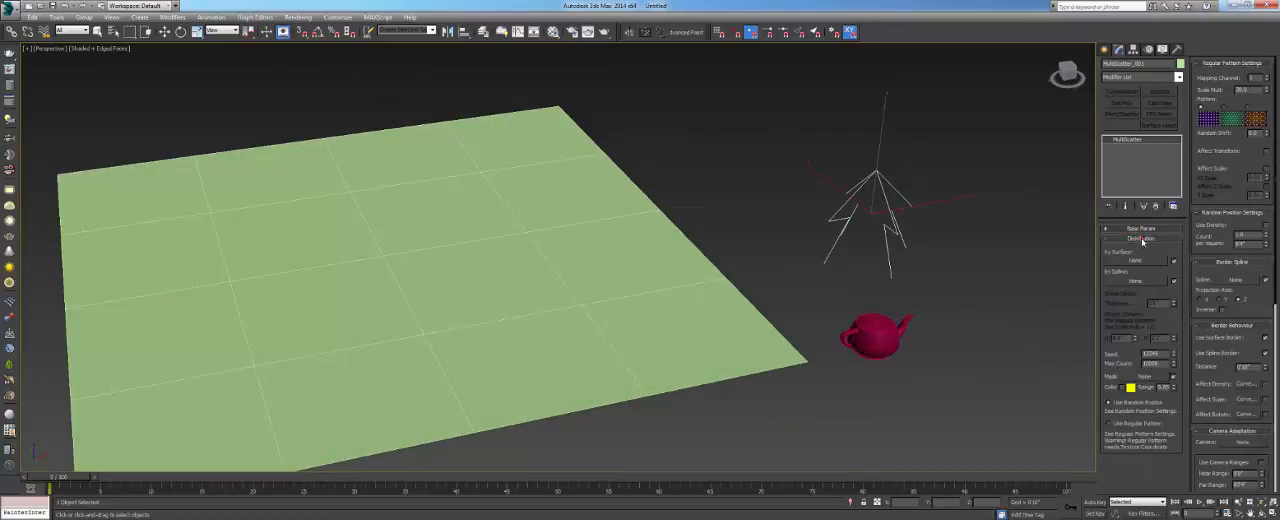
left_click(1146, 240)
left_click(1146, 248)
left_click(1146, 258)
left_click(1146, 268)
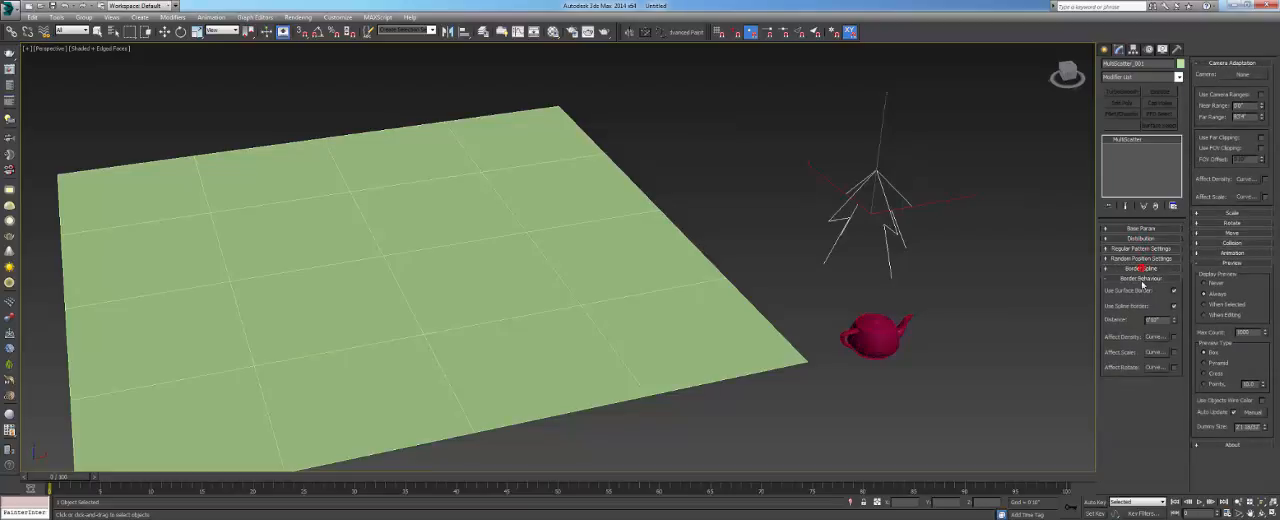
left_click(1145, 278)
left_click(1143, 288)
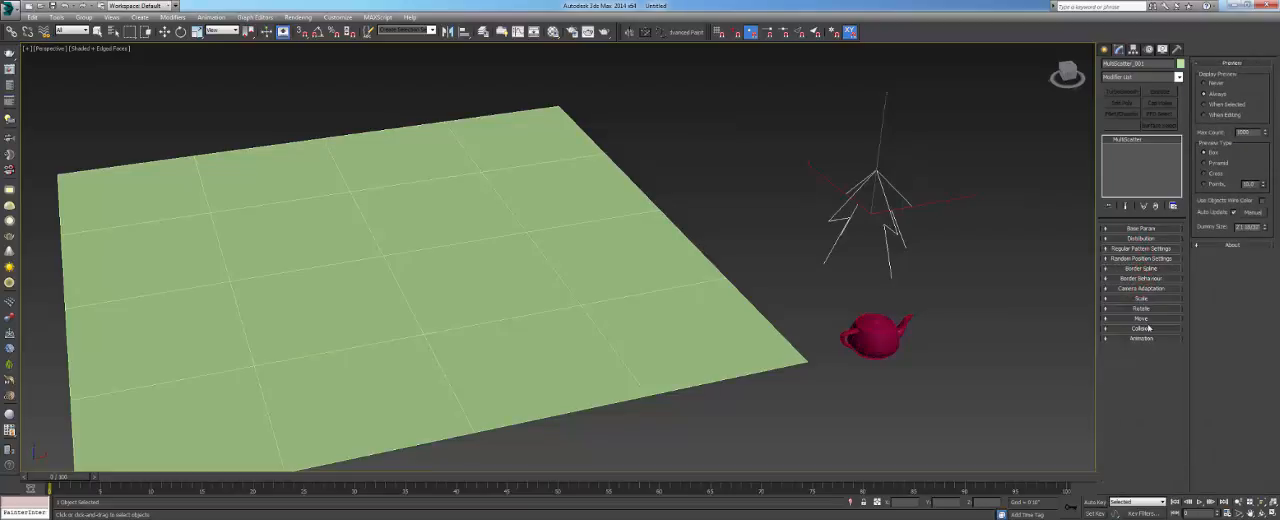
left_click(1222, 64)
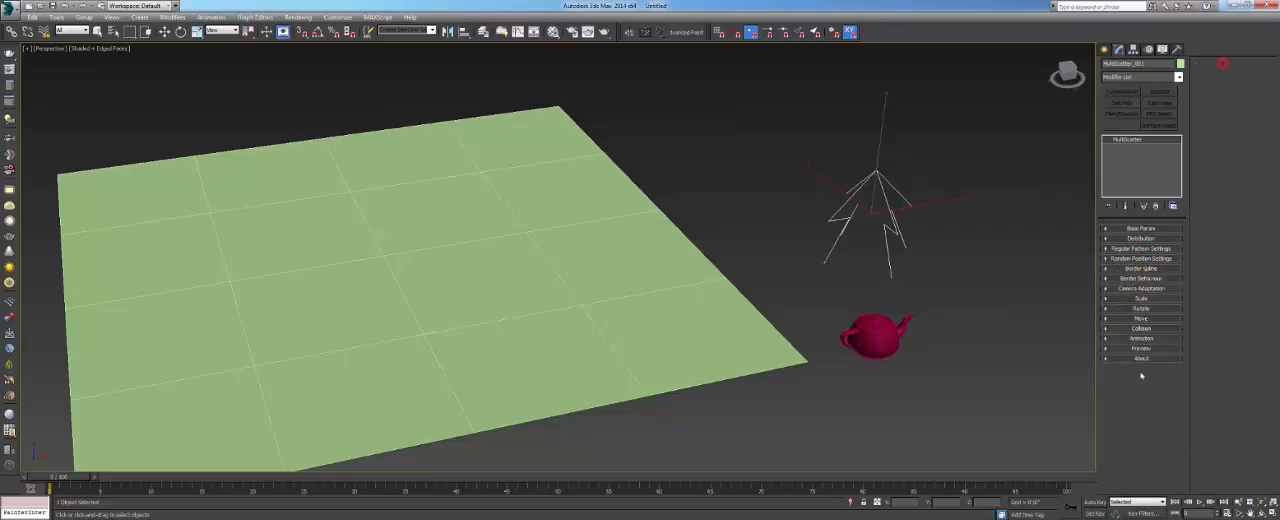
- Expand the Base Param and Distribution rollouts and assign the green plane as the MultiScatter's distribution surface
left_click(1140, 229)
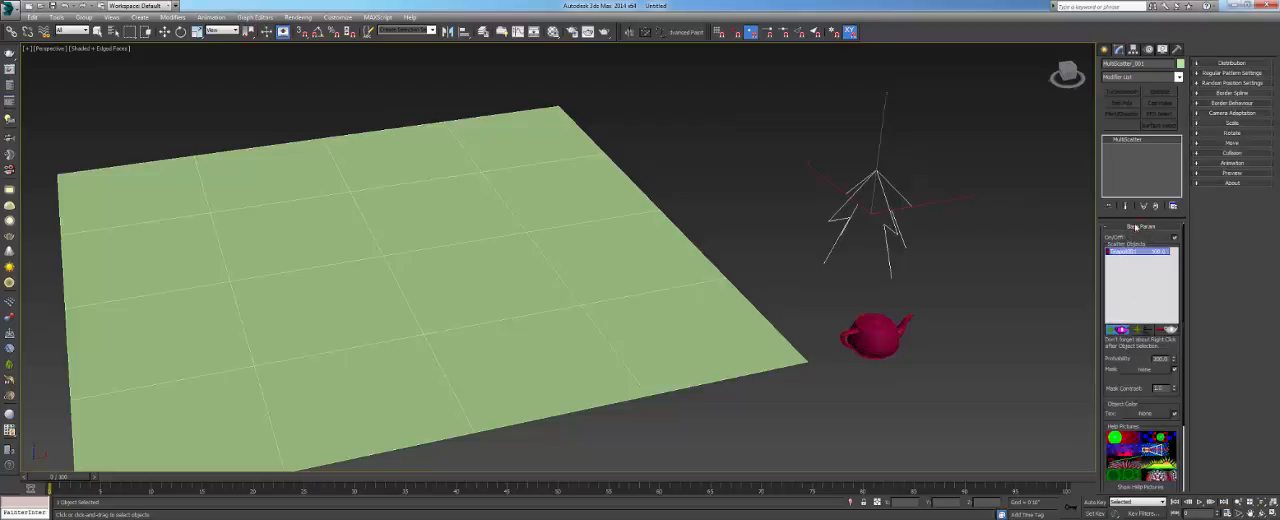
left_click(1226, 64)
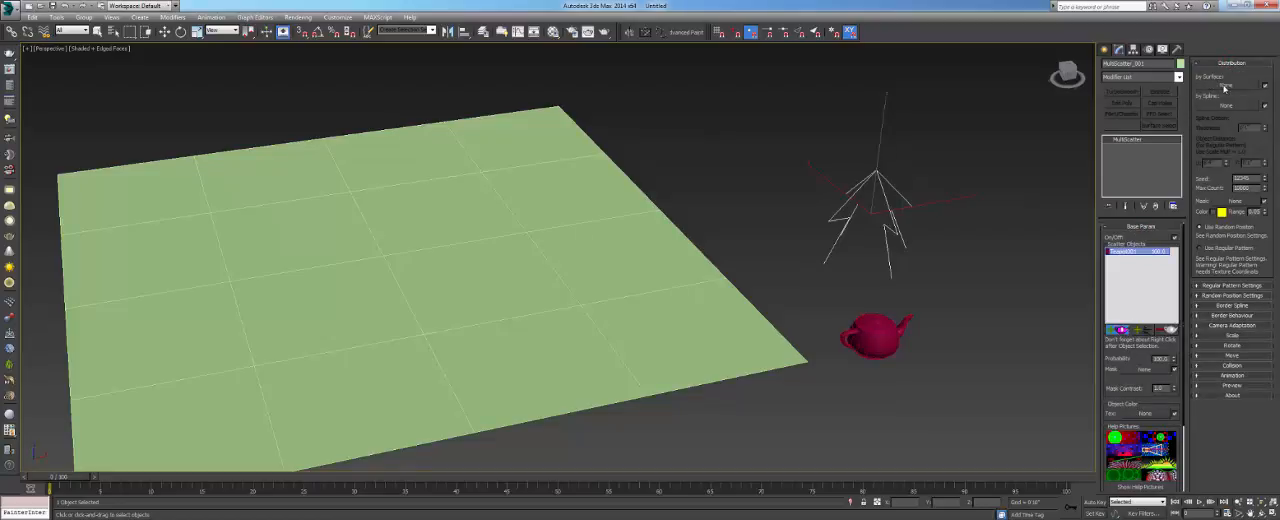
left_click(1229, 86)
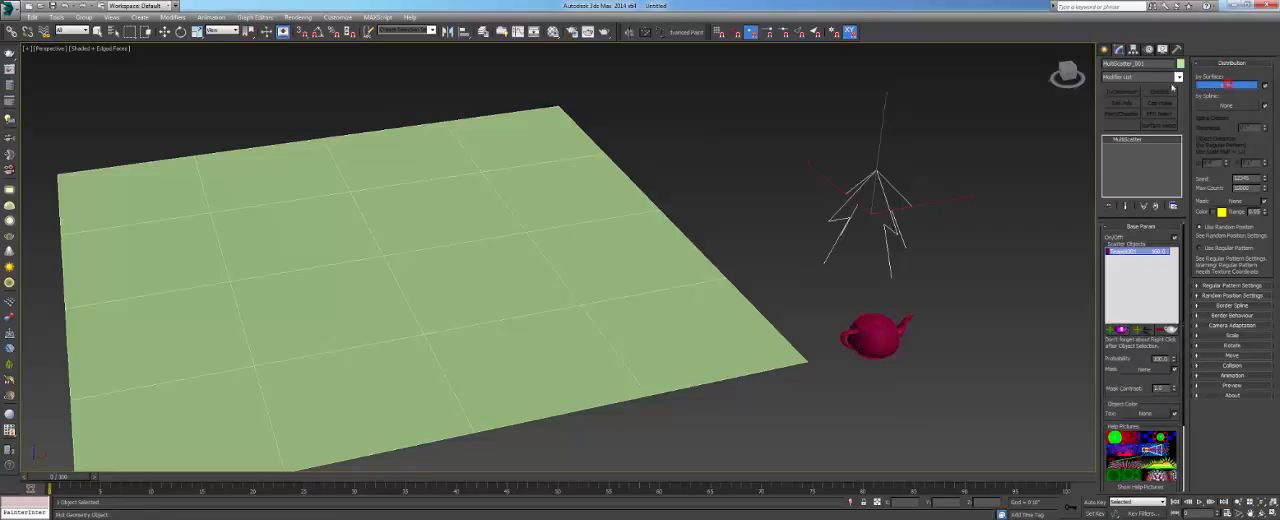
left_click(641, 195)
- Check the scattered boxes over the plane and set the MultiScatter's Max Count to 500
middle_click_drag(602, 225, 663, 211, "alt")
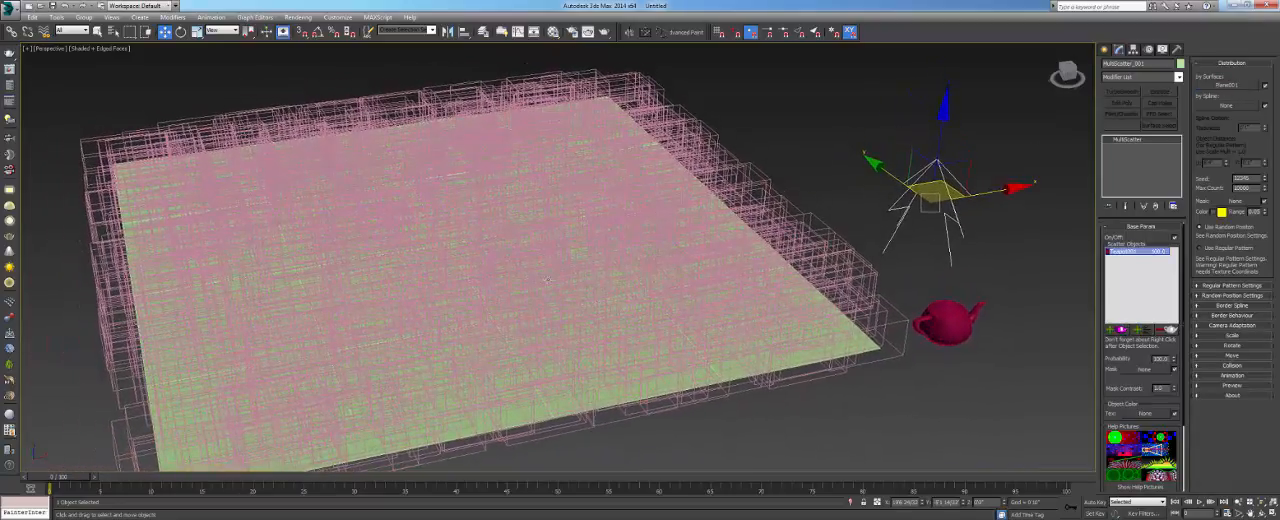
middle_click_drag(746, 330, 860, 325, "alt")
middle_click_drag(472, 289, 229, 181, "alt")
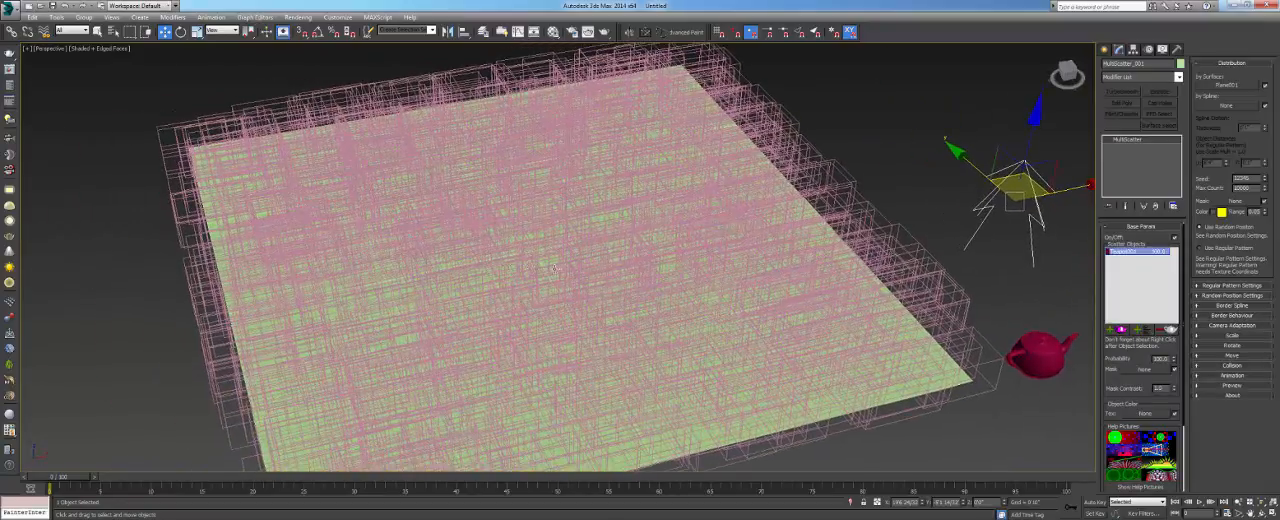
middle_click_drag(553, 268, 537, 263, "alt")
middle_click_drag(677, 265, 868, 242, "alt")
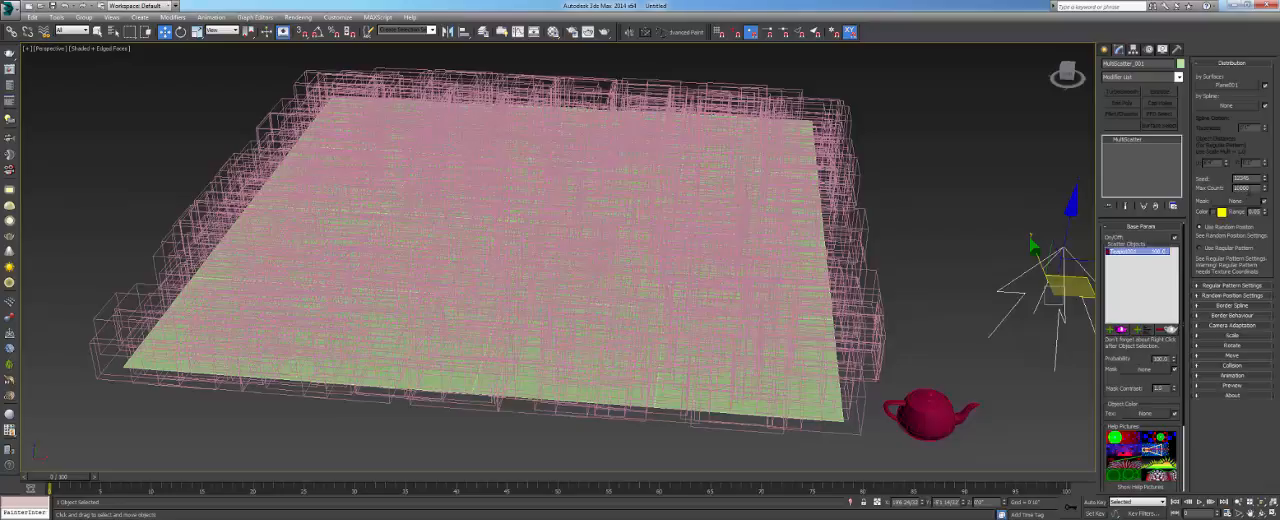
double_click(1242, 188)
middle_click_drag(611, 302, 650, 292, "alt")
double_click(1245, 188)
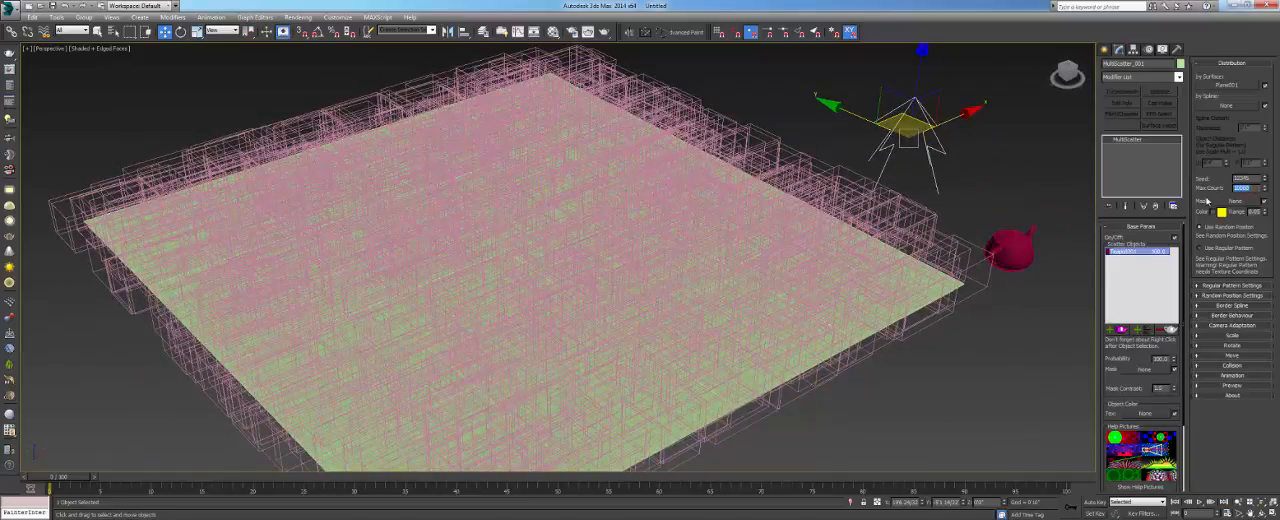
type("5")
key("Return")
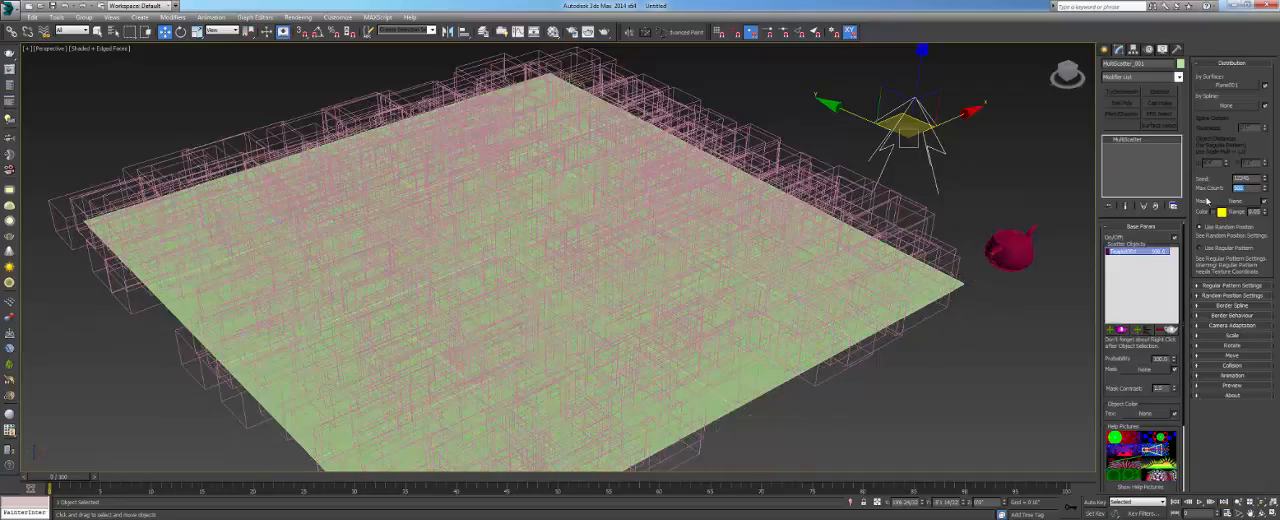
- Examine the density of the scattered preview boxes on the plane from above and from the side
middle_click_drag(764, 193, 396, 109, "alt")
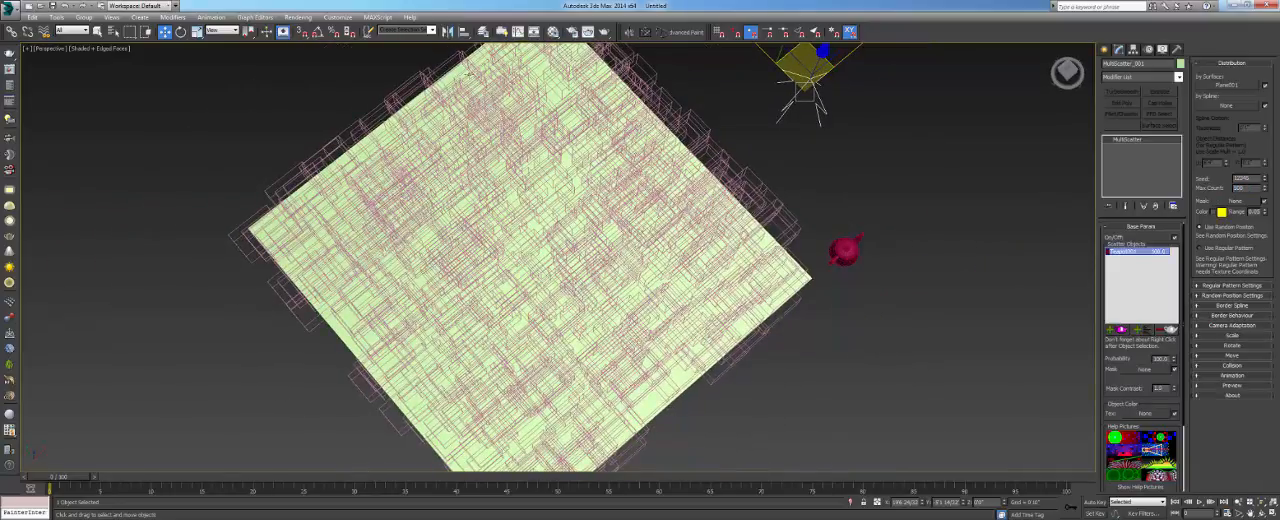
middle_click_drag(614, 301, 729, 270, "alt")
scroll(761, 237, "up", 3)
scroll(760, 237, "up", 2)
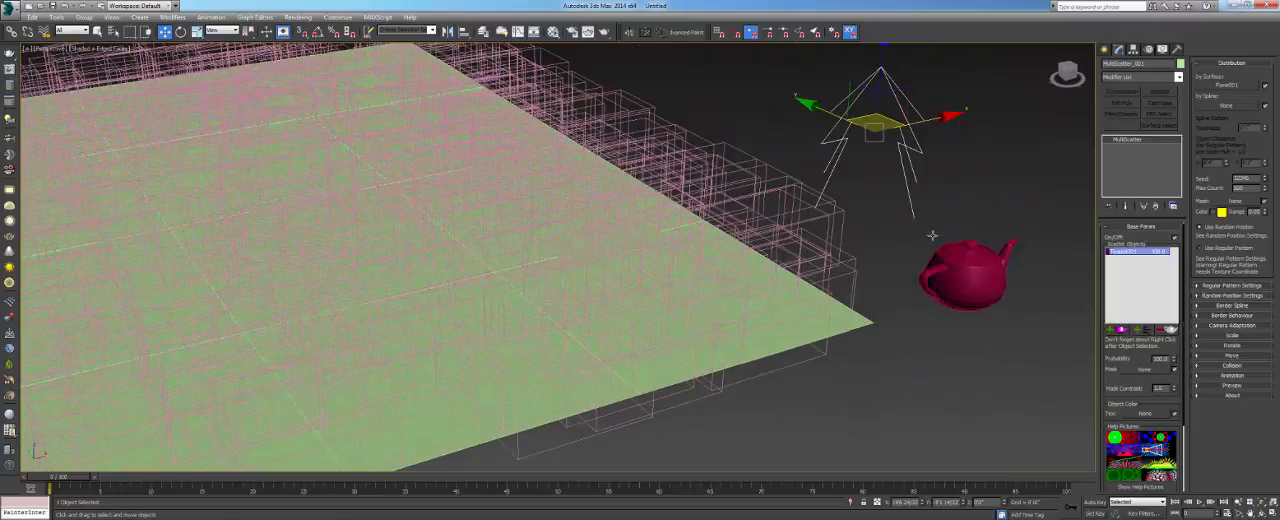
middle_click_drag(534, 231, 681, 243)
scroll(684, 244, "down", 3)
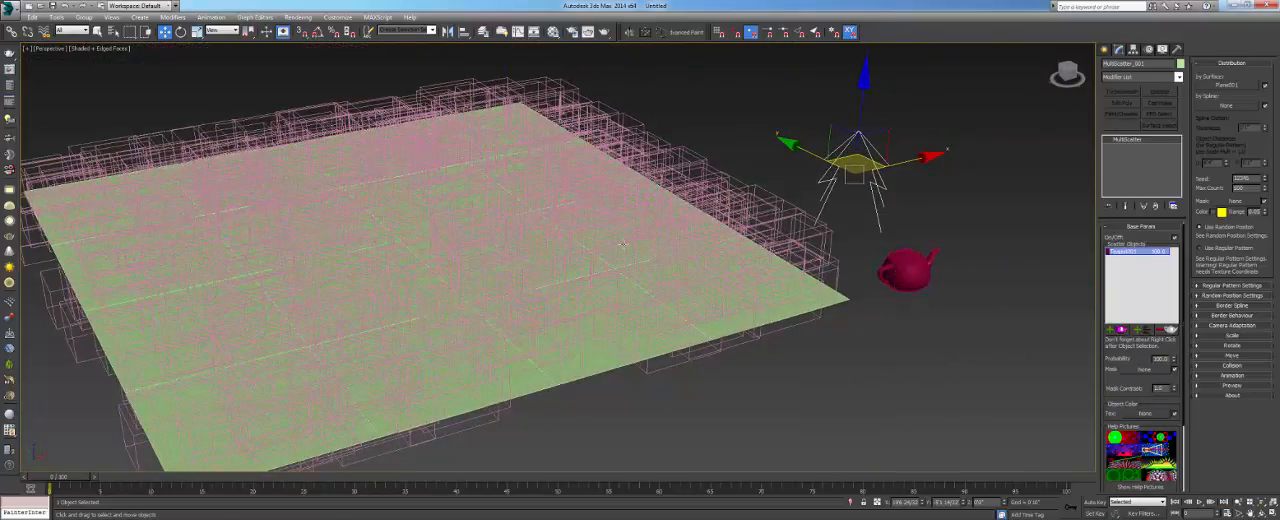
mouse_move(622, 244)
middle_mouse_down("alt")
mouse_move(577, 236)
mouse_move(582, 196)
mouse_move(618, 232)
middle_mouse_up("alt")
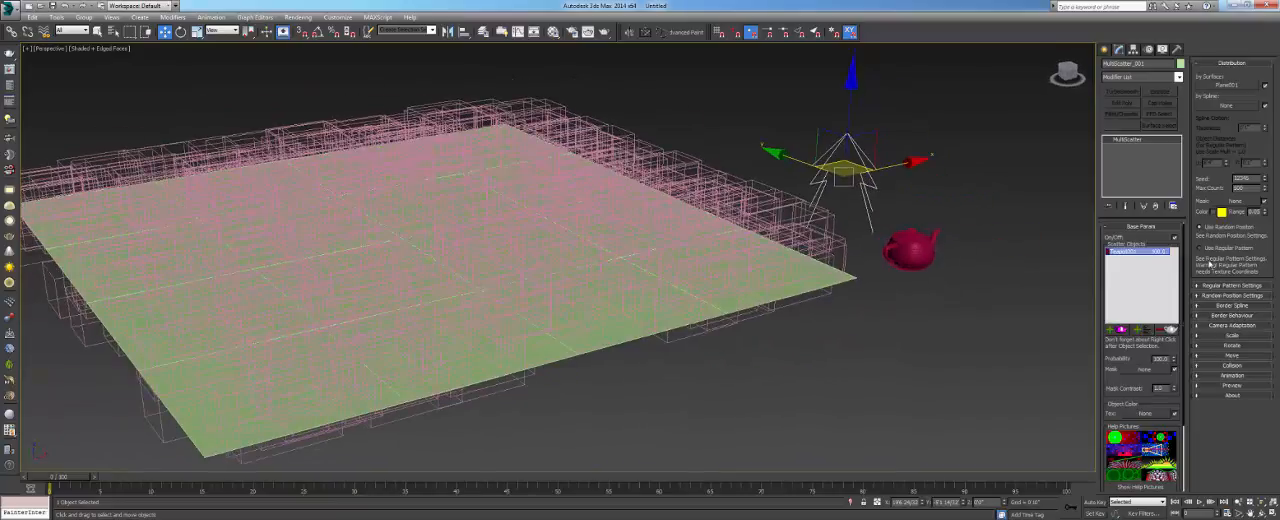
- Expand the MultiScatter's Preview rollout and change the preview type from Box to Points
left_click(1228, 385)
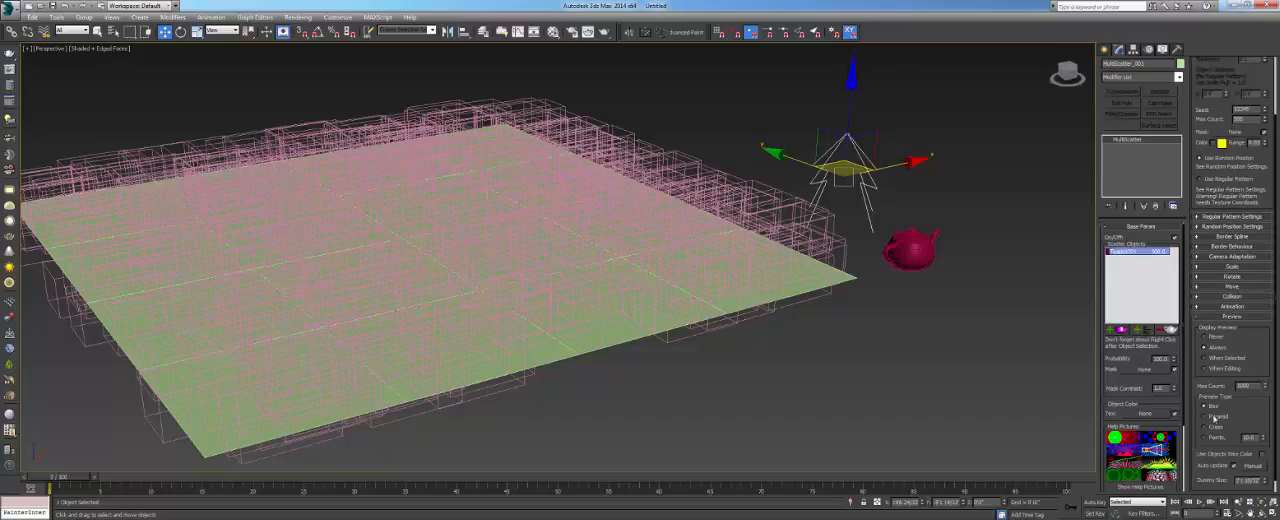
scroll(1196, 381, "down", 1)
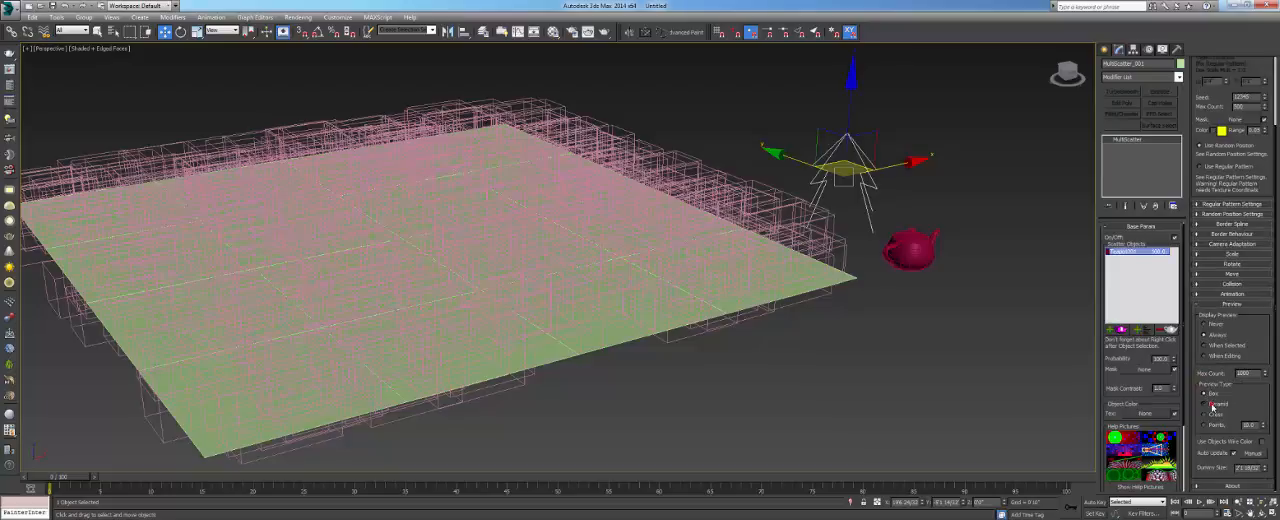
left_click(1212, 406)
middle_click_drag(790, 335, 941, 314, "alt")
left_click(1214, 413)
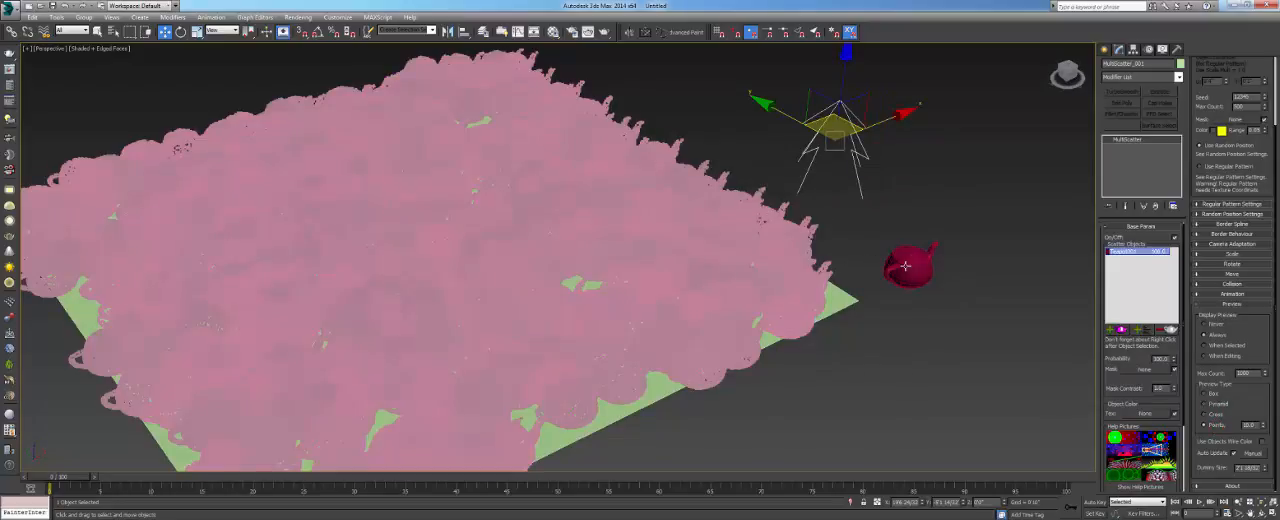
- Reduce the MultiScatter's Max Count to 50 and inspect the scattered teapots in wireframe and shaded display
scroll(905, 265, "up", 8)
mouse_move(606, 277)
middle_mouse_down()
mouse_move(774, 256)
mouse_move(797, 229)
middle_mouse_up()
key("F3")
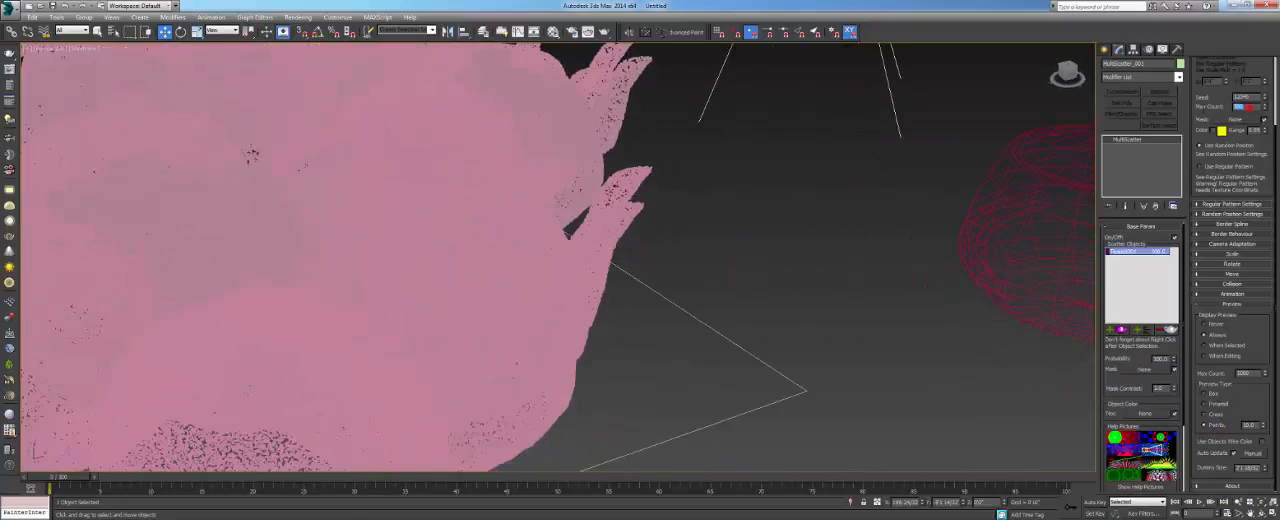
scroll(565, 180, "down", 10)
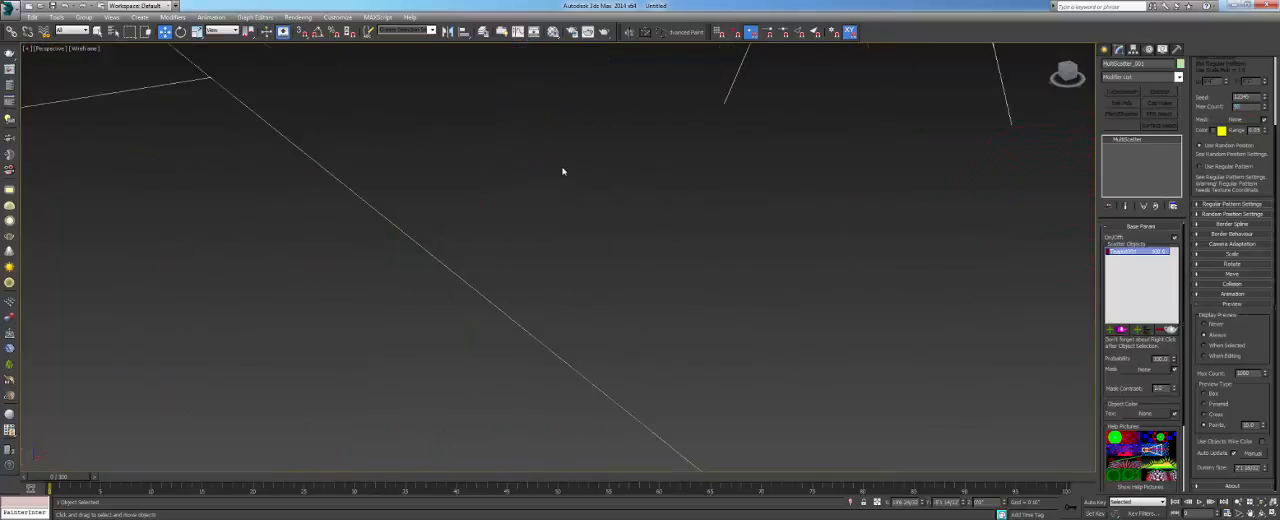
scroll(576, 247, "up", 6)
key("F3")
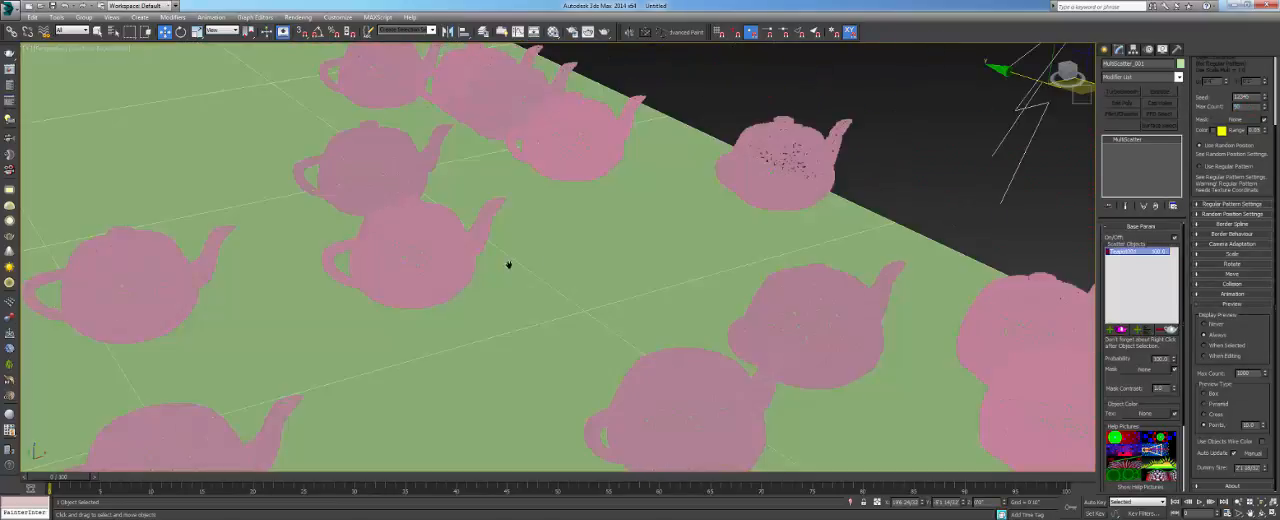
mouse_move(508, 265)
middle_mouse_down()
mouse_move(649, 254)
mouse_move(835, 325)
mouse_move(546, 243)
mouse_move(654, 273)
middle_mouse_up()
scroll(508, 217, "down", 6)
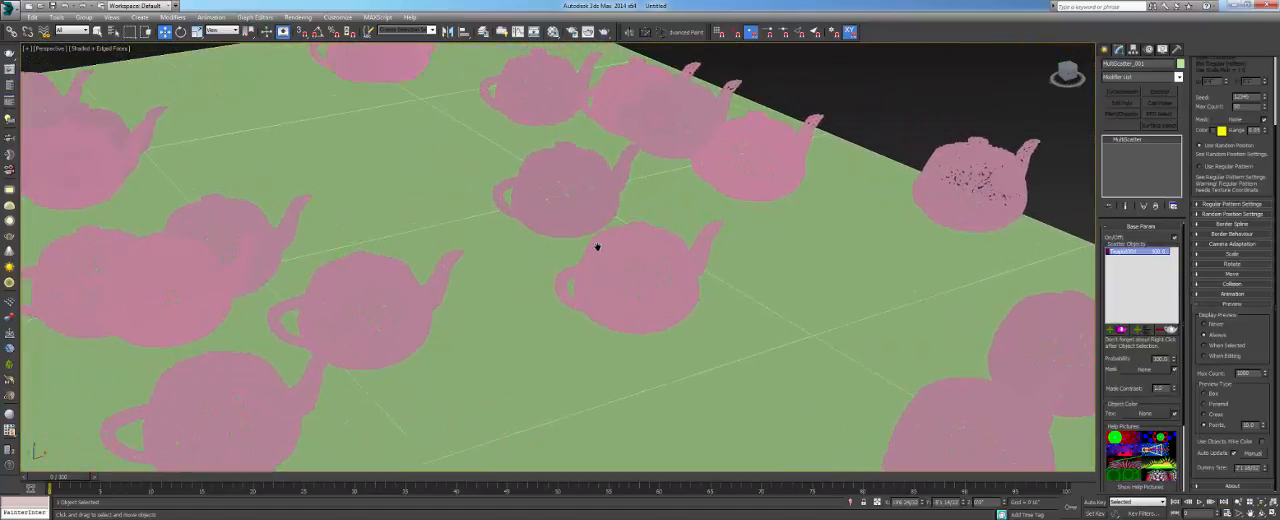
scroll(486, 356, "down", 3)
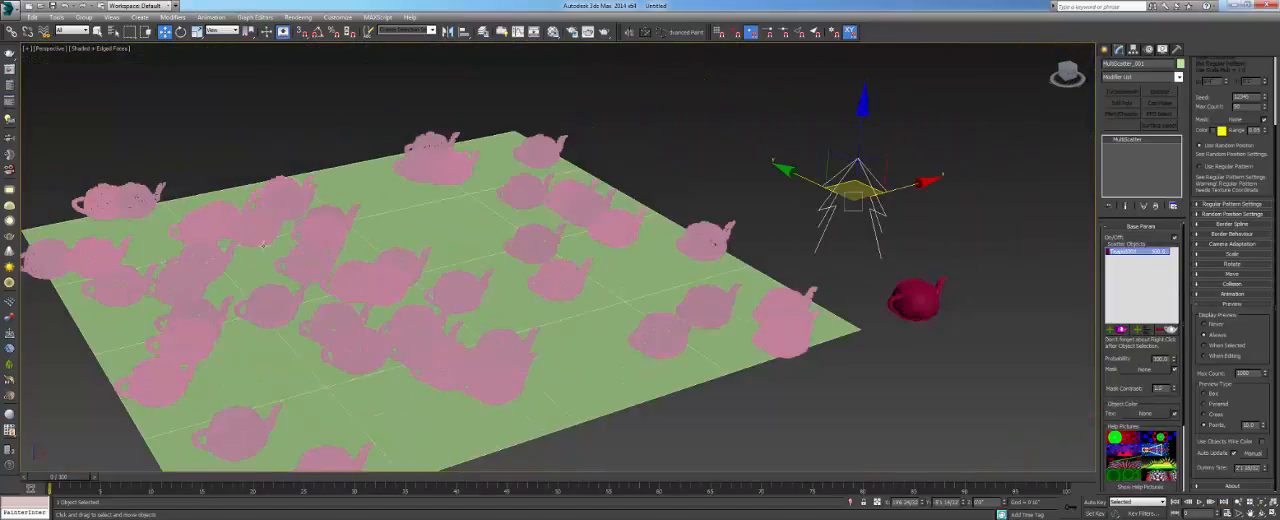
- Set the preview type back to Box and examine the scattered boxes on the plane from several angles
left_click(1212, 395)
mouse_move(582, 292)
middle_mouse_down("alt")
mouse_move(508, 352)
mouse_move(504, 256)
mouse_move(578, 290)
mouse_move(568, 246)
mouse_move(560, 290)
mouse_move(580, 320)
mouse_move(594, 254)
mouse_move(534, 193)
mouse_move(572, 280)
middle_mouse_up("alt")
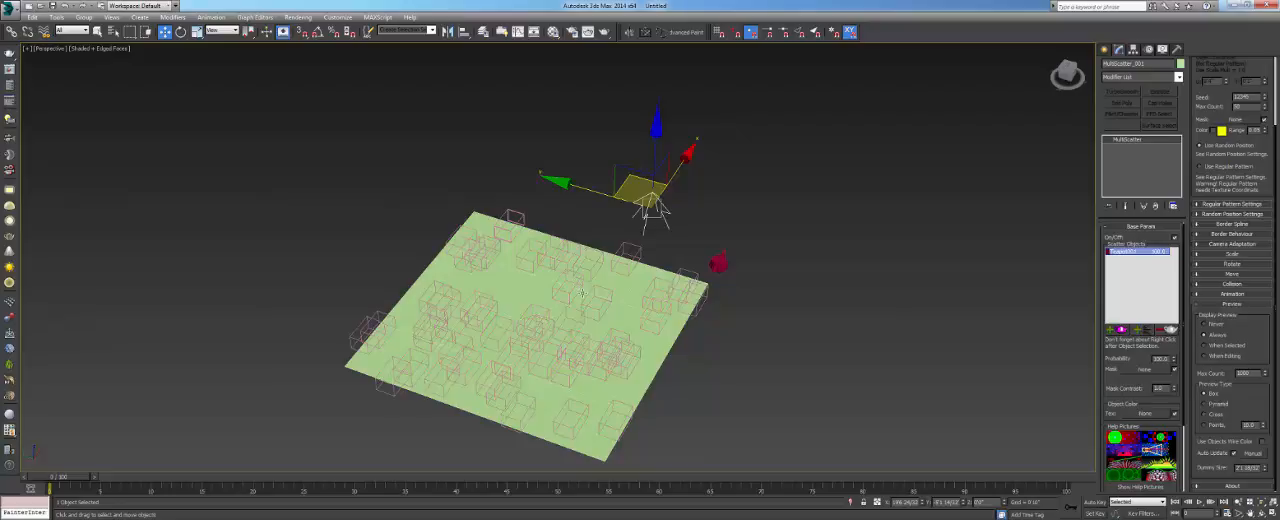
middle_click_drag(598, 314, 527, 315, "alt")
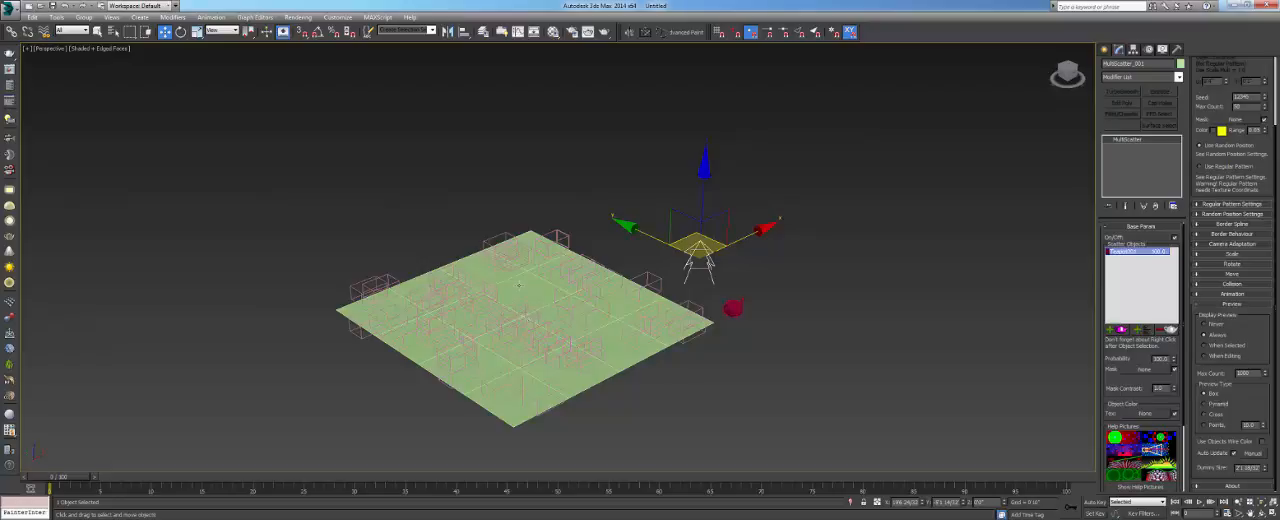
mouse_move(533, 298)
middle_mouse_down("alt")
mouse_move(543, 270)
mouse_move(541, 313)
middle_mouse_up("alt")
scroll(545, 310, "up", 4)
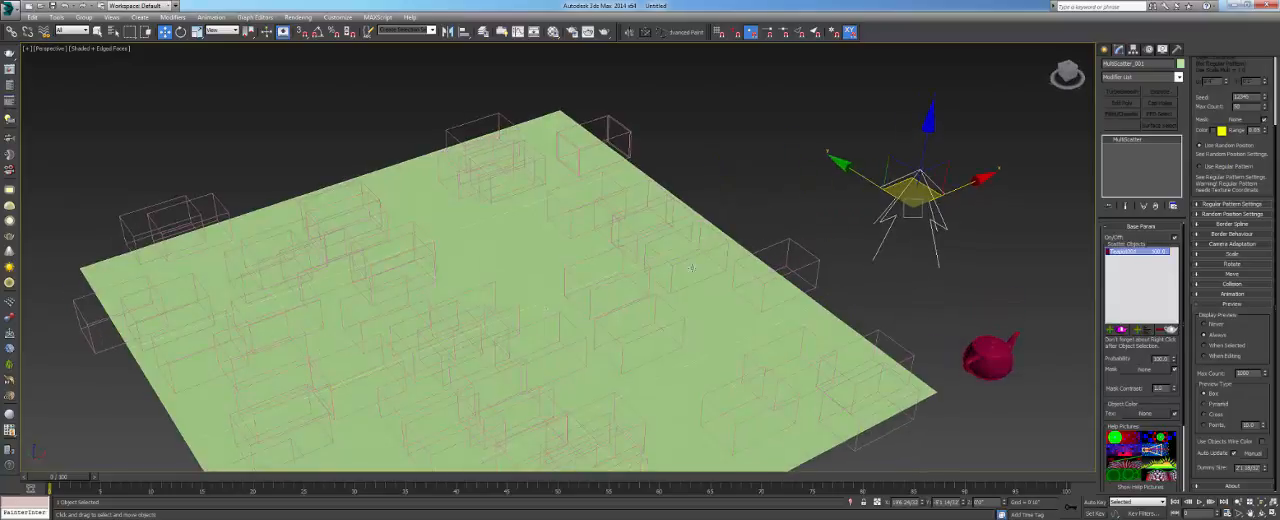
middle_click_drag(690, 268, 684, 260)
scroll(684, 260, "down", 4)
middle_click_drag(526, 187, 551, 217)
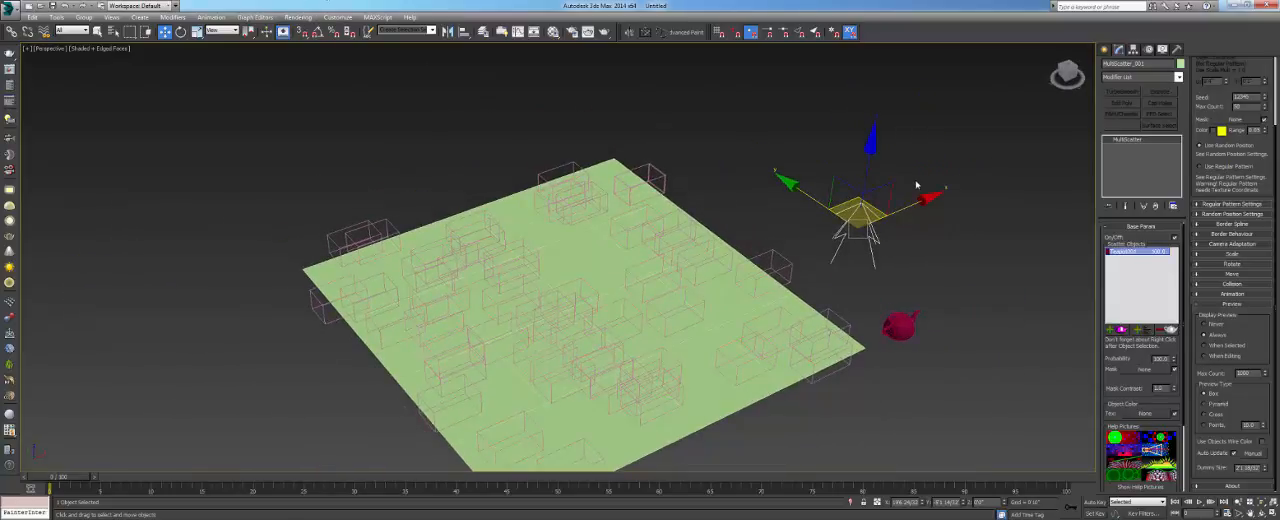
- Clear the scene by deleting the MultiScatter object, the teapot and the plane, and toggle the home grid
key("Delete")
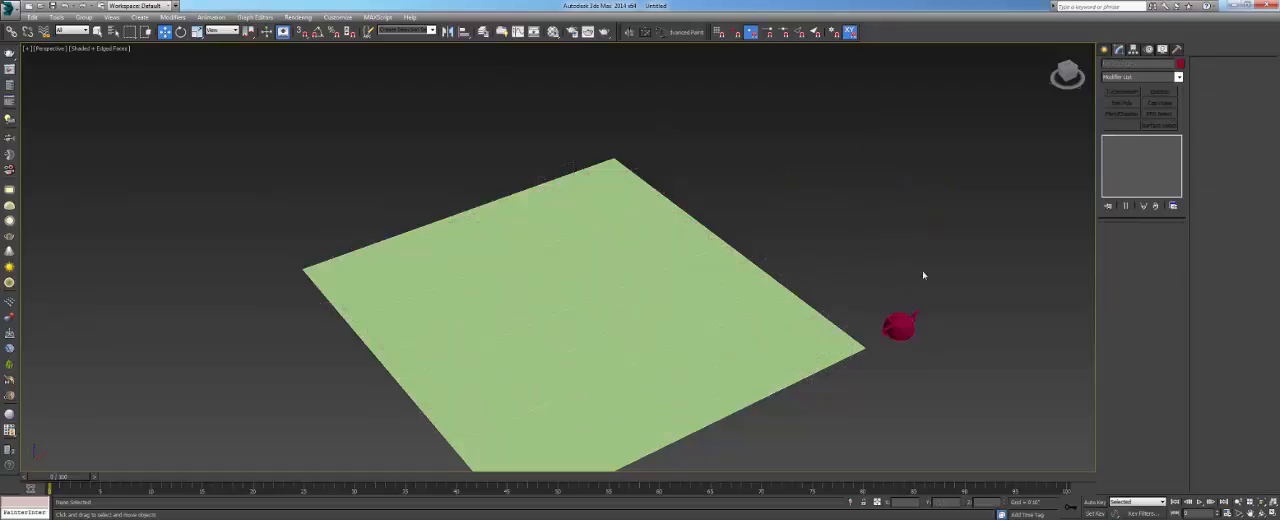
left_click(900, 322)
key("Delete")
middle_click_drag(703, 286, 631, 287, "alt")
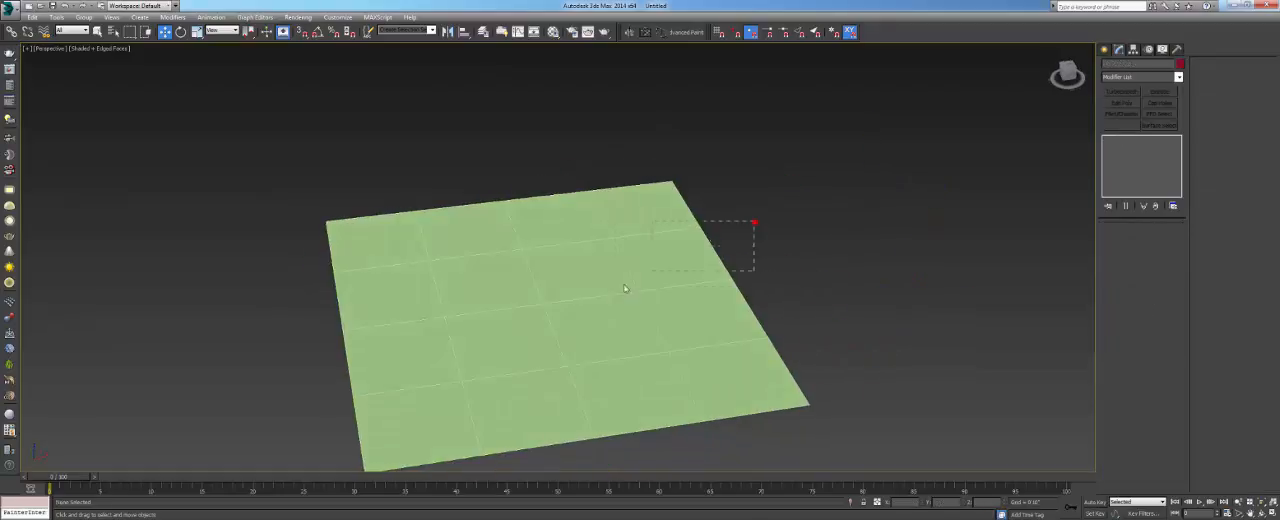
left_click(628, 286)
key("Delete")
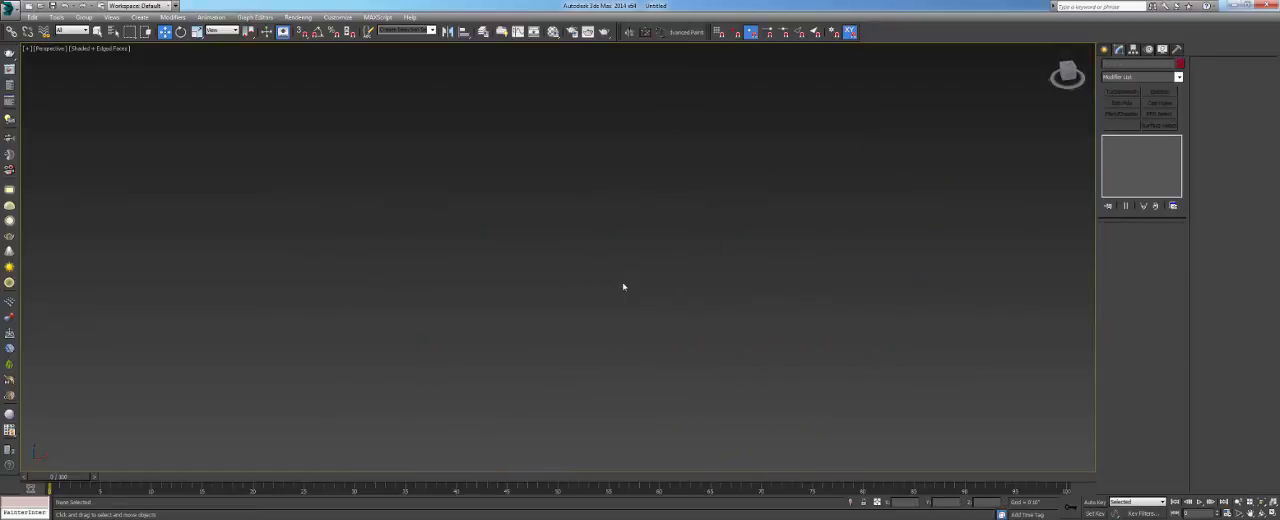
key("g")
- Switch to Windows Explorer and open the Evermotion Collection folder on the RESOURCES (F:) drive
key("super")
left_click(149, 229)
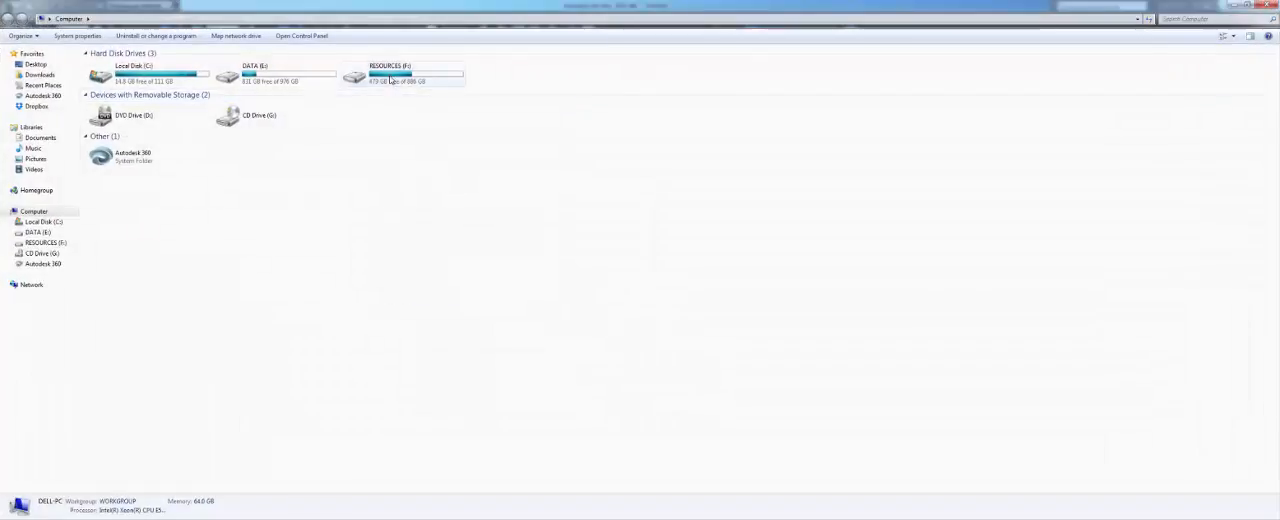
double_click(389, 75)
double_click(151, 159)
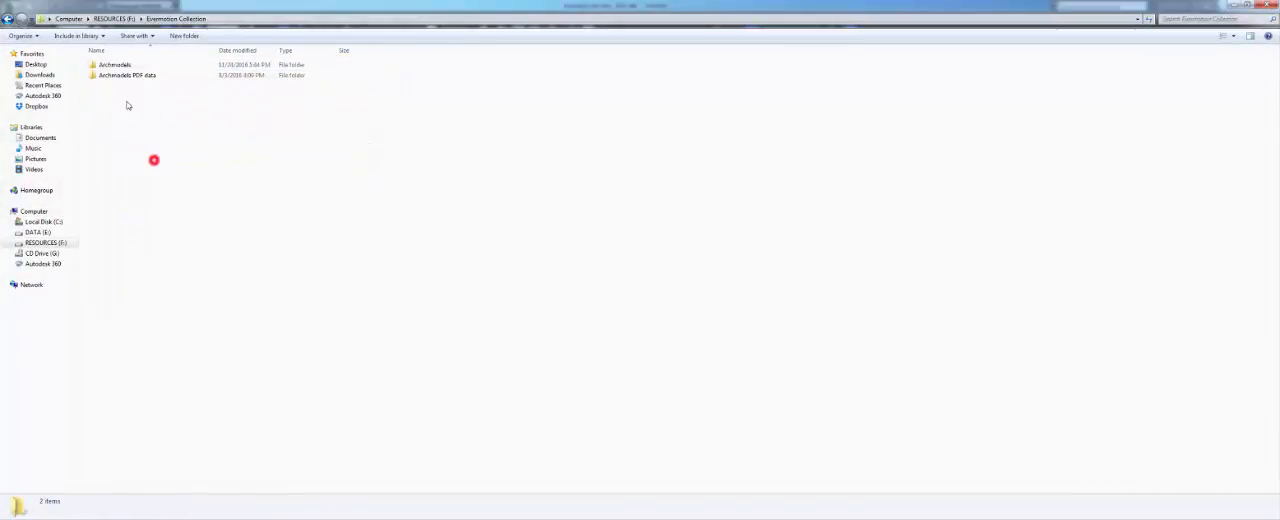
- Open the Vray folder of Archmodels vol. 58 inside the Archmodels collection
left_click(132, 65)
double_click(132, 65)
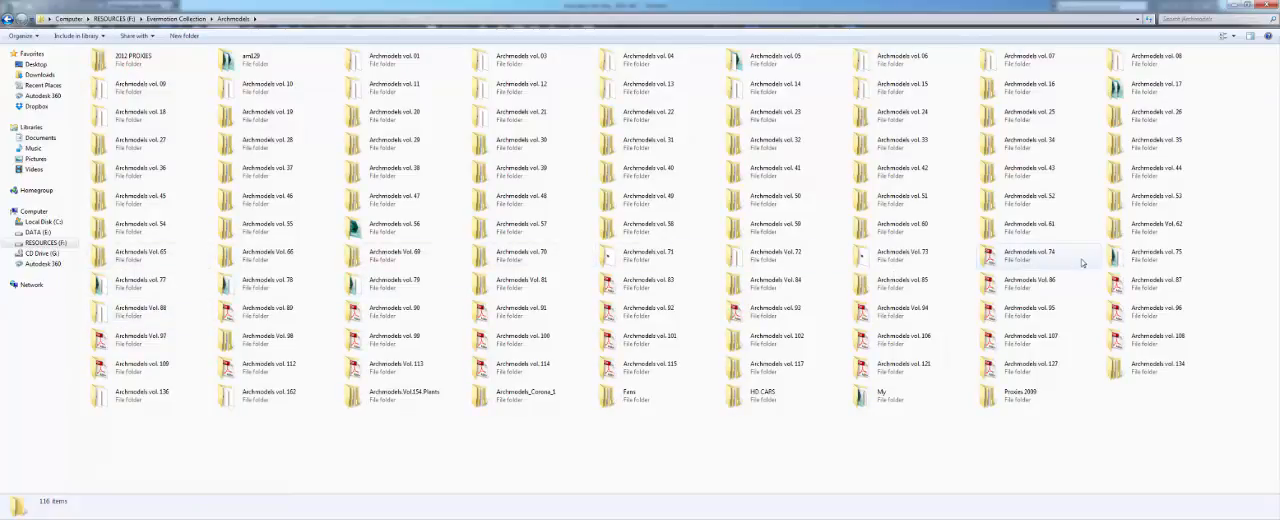
double_click(680, 224)
double_click(105, 75)
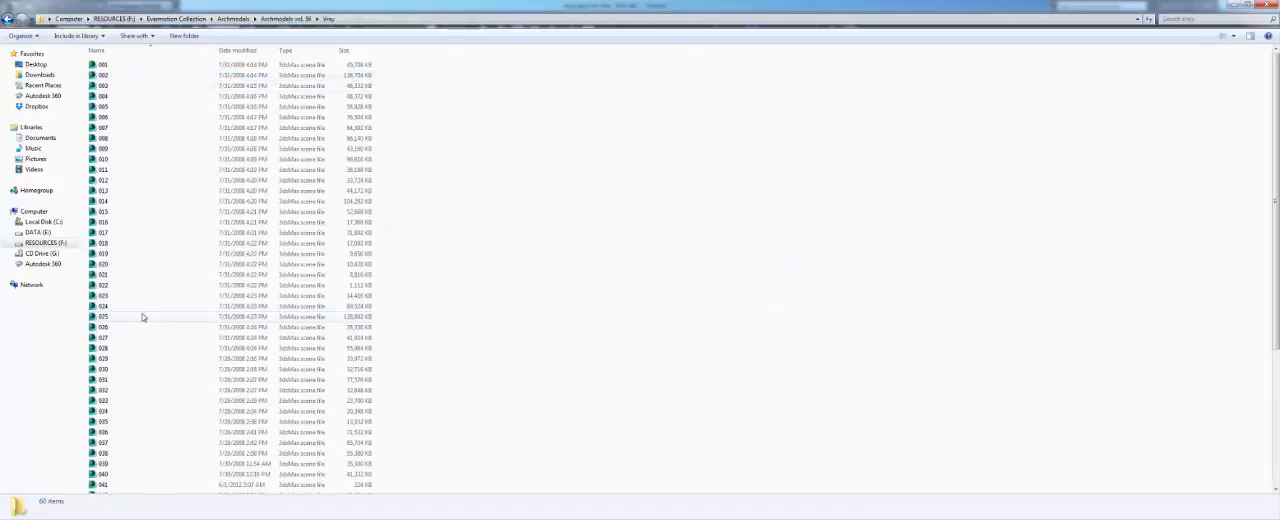
- Merge the 025 tree scene file into the empty 3ds Max scene and place the tree on the home grid
left_click_drag(106, 321, 720, 268)
left_click(740, 283)
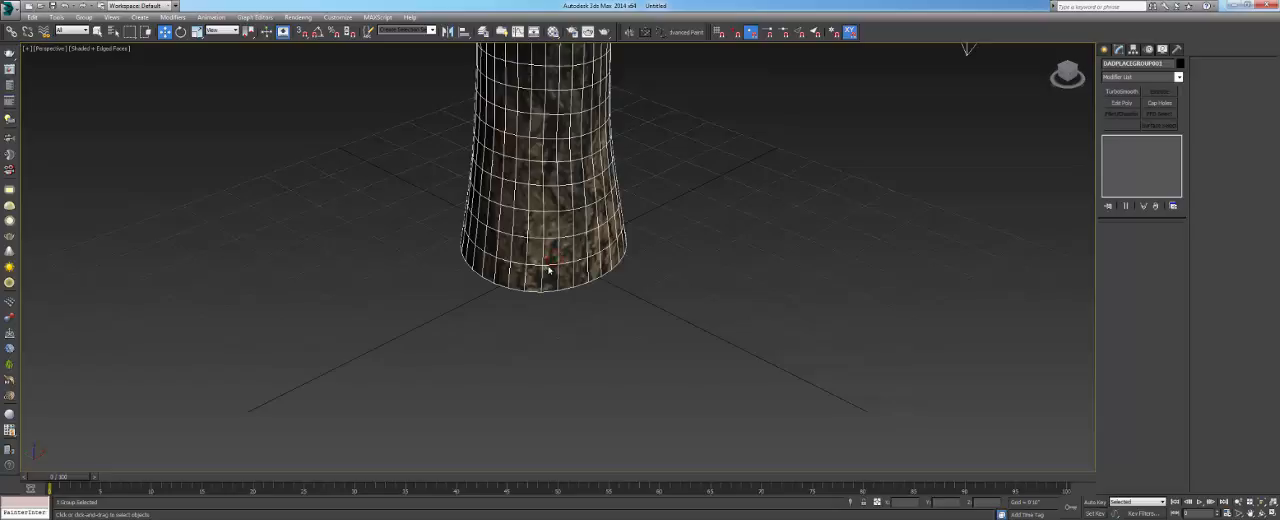
scroll(620, 243, "down", 8)
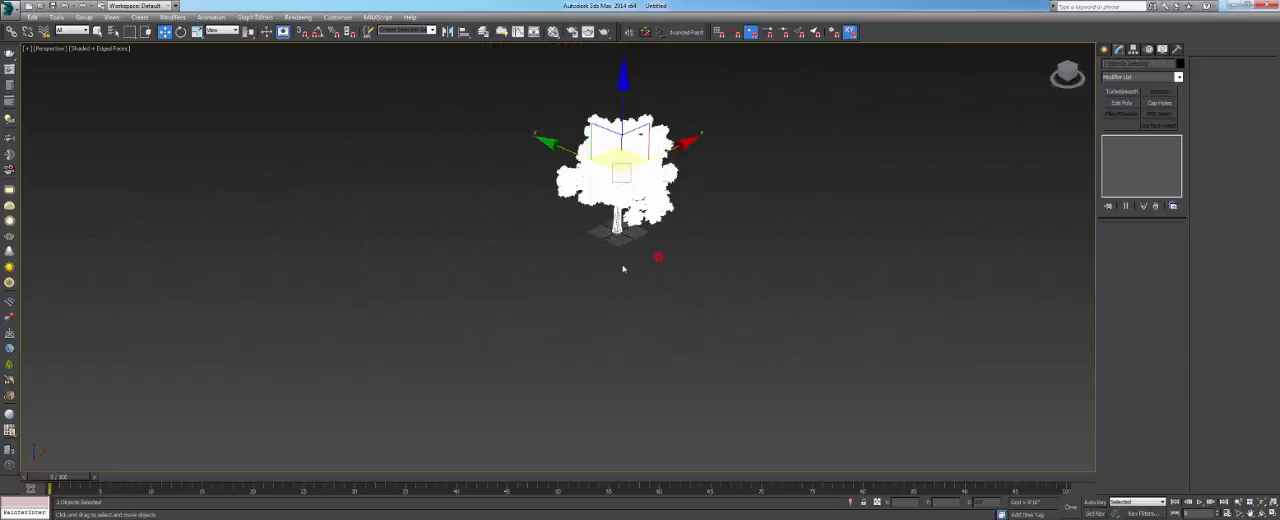
- Deselect the tree, turn off the edged faces display and examine its trunk and foliage in shaded mode
left_click(632, 245)
key("F4")
scroll(605, 230, "up", 10)
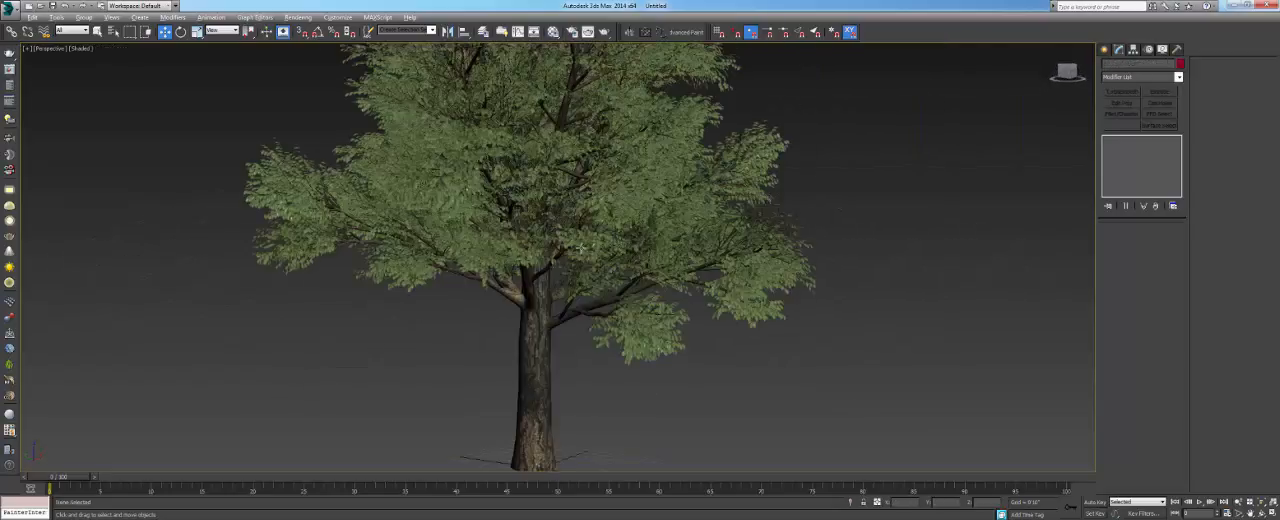
middle_click_drag(600, 225, 534, 280, "alt")
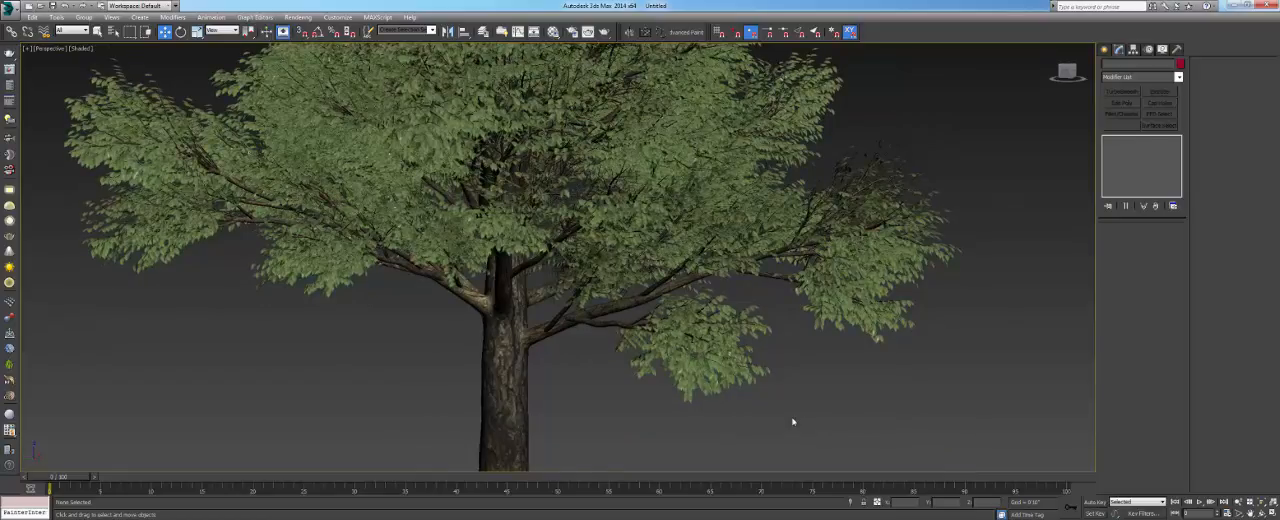
- Open the Windows Task Manager to check the system's resource usage, and return to the 3ds Max scene
right_click(1238, 514)
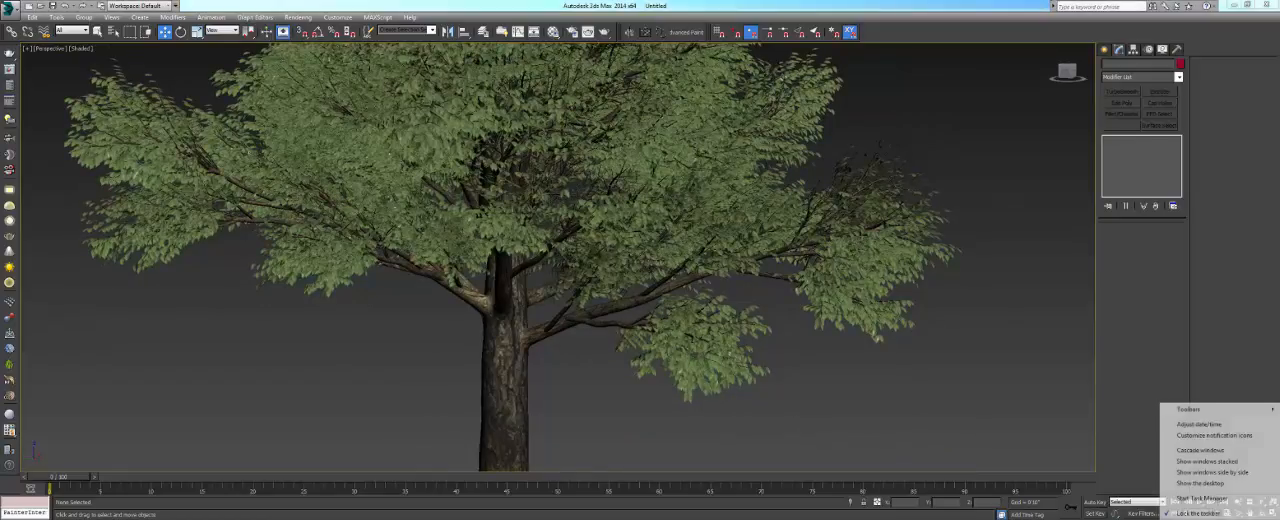
left_click(1209, 497)
left_click(1006, 238)
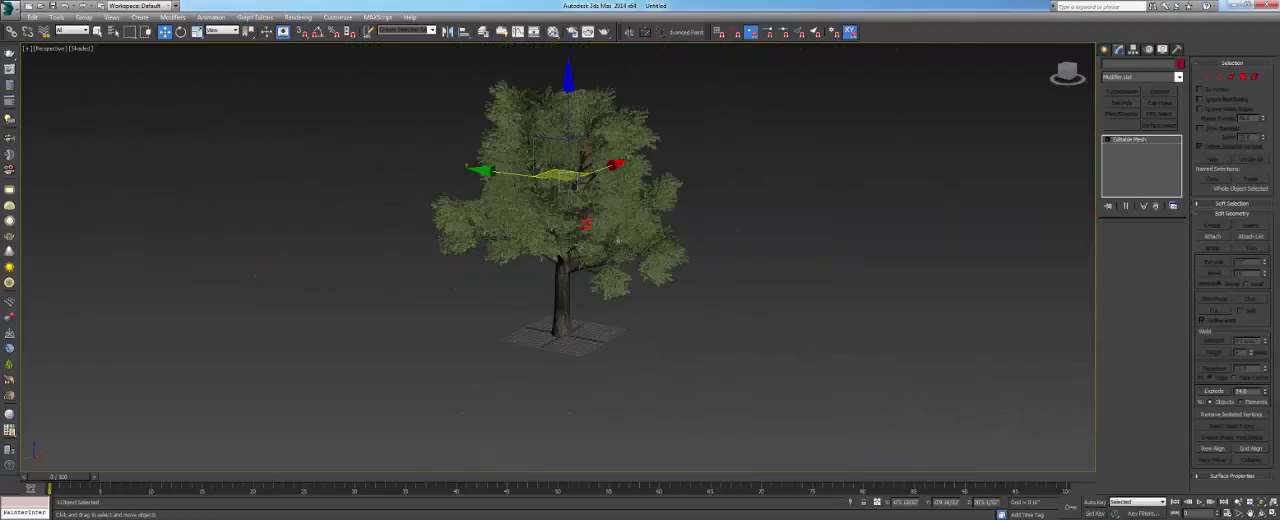
- Try moving a single mesh of the tree and undo the move
left_click_drag(599, 168, 564, 184)
key("ctrl+z")
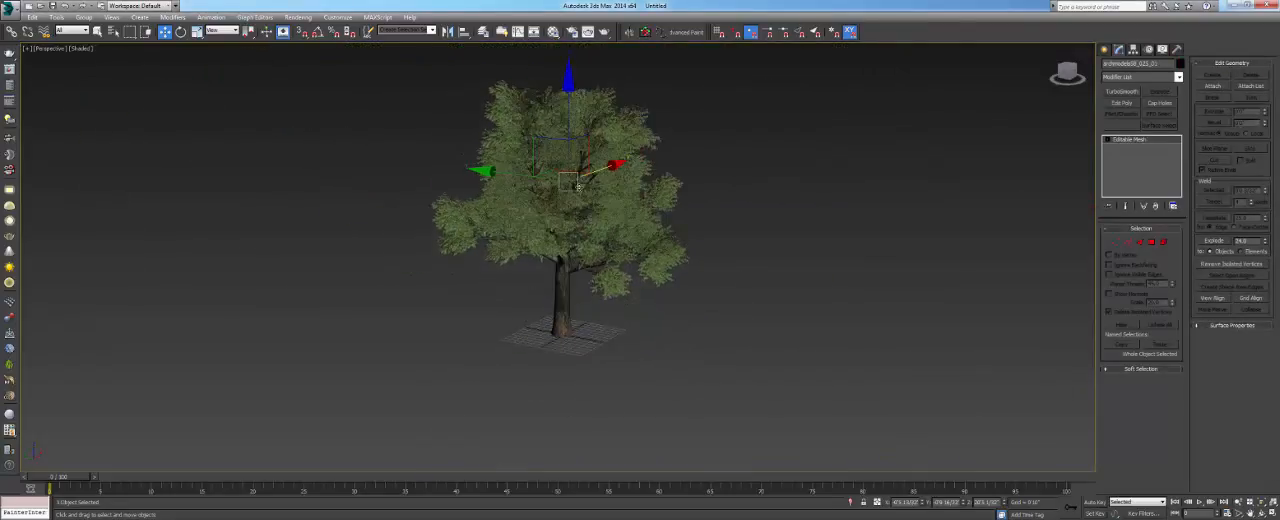
middle_click_drag(636, 297, 609, 289, "alt")
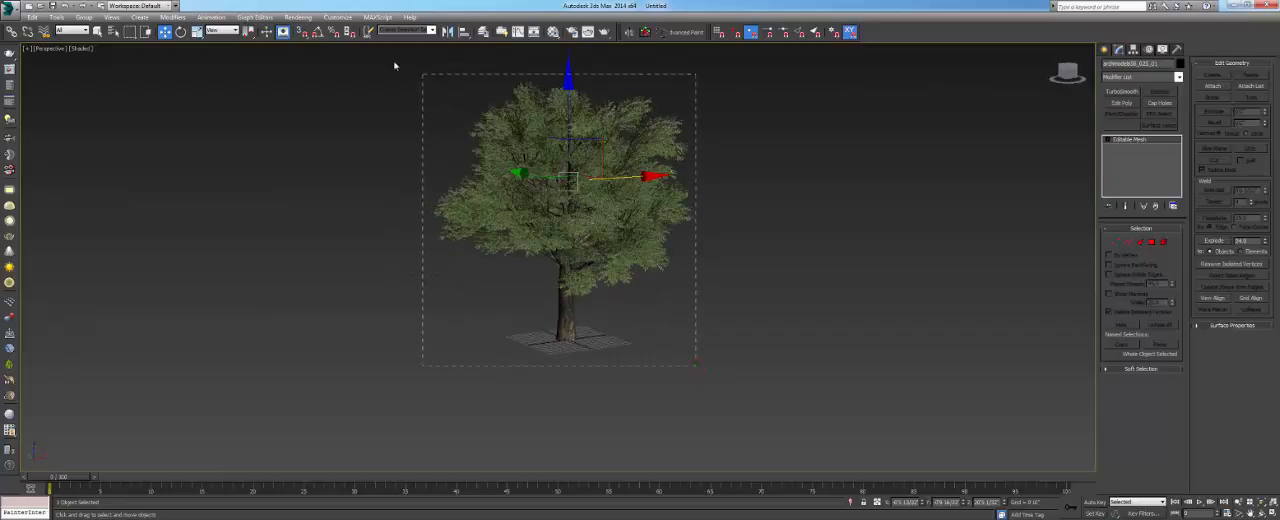
- Select all parts of the tree and group them as Group001
left_click_drag(394, 65, 386, 62)
left_click(84, 17)
left_click(96, 30)
left_click(646, 283)
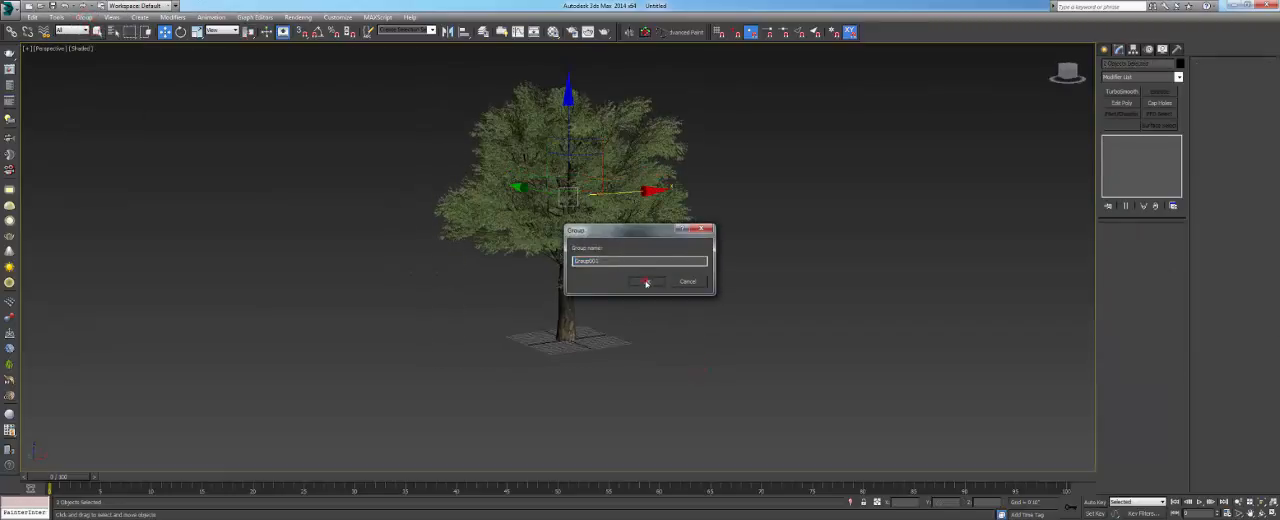
middle_click_drag(646, 283, 611, 278, "alt")
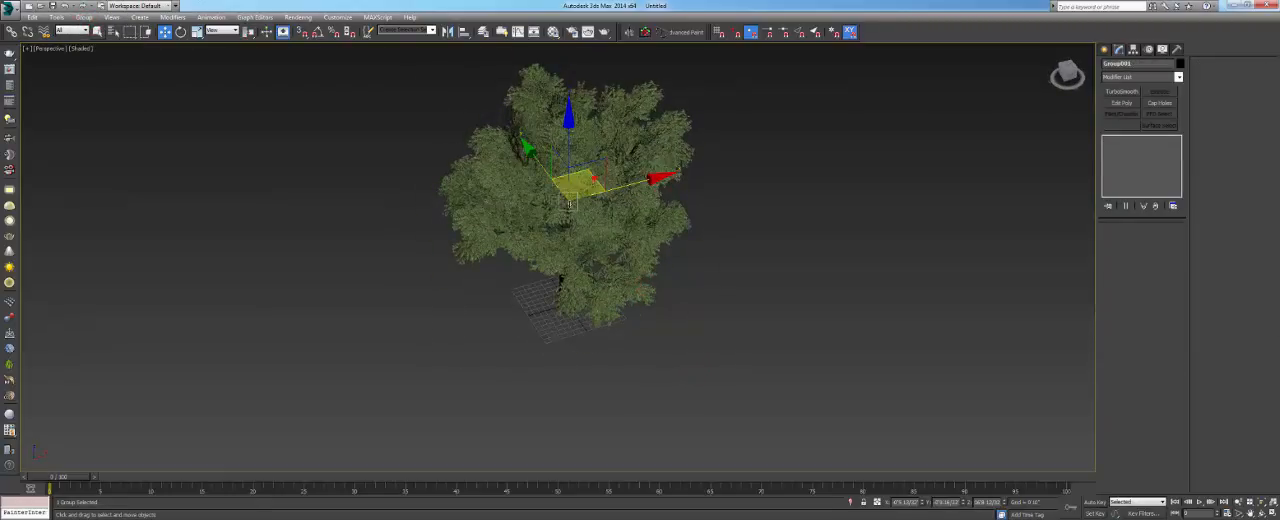
- Clone the tree group twice, placing one copy on each side of the original tree
mouse_move(568, 204)
left_mouse_down("shift")
mouse_move(371, 232)
mouse_move(425, 225)
mouse_move(647, 266)
left_mouse_up("shift")
left_click(636, 311)
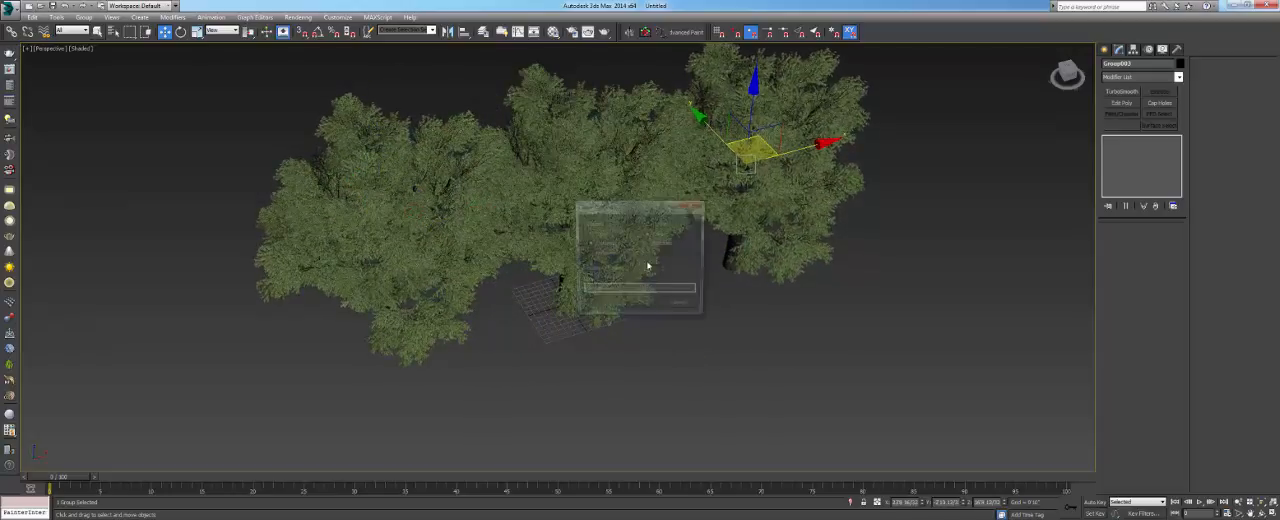
left_click(640, 302)
middle_click_drag(640, 302, 655, 283, "alt")
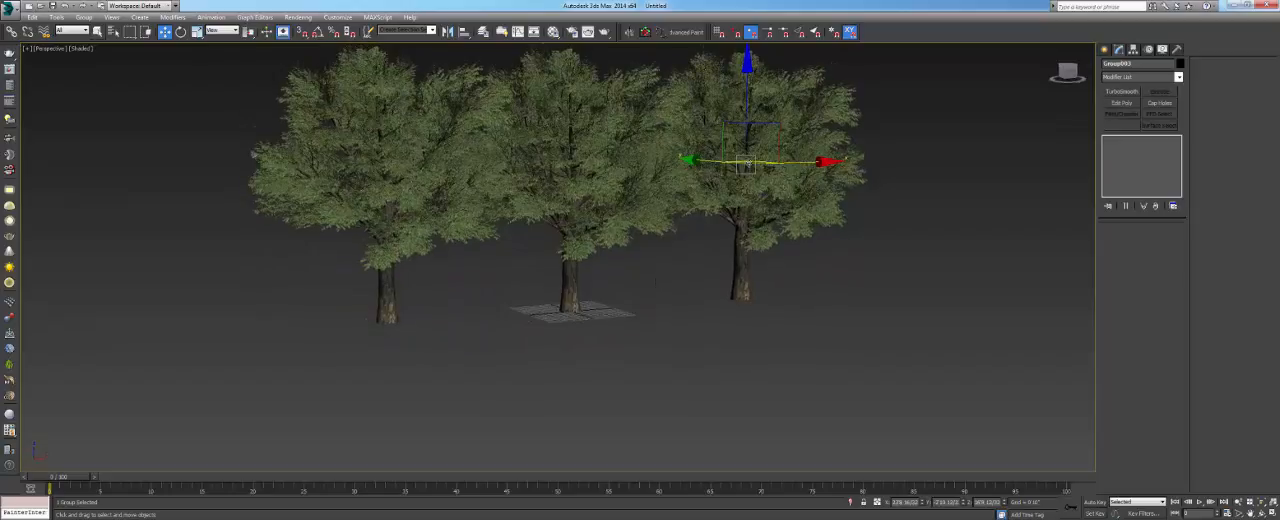
middle_click_drag(759, 158, 765, 190, "alt")
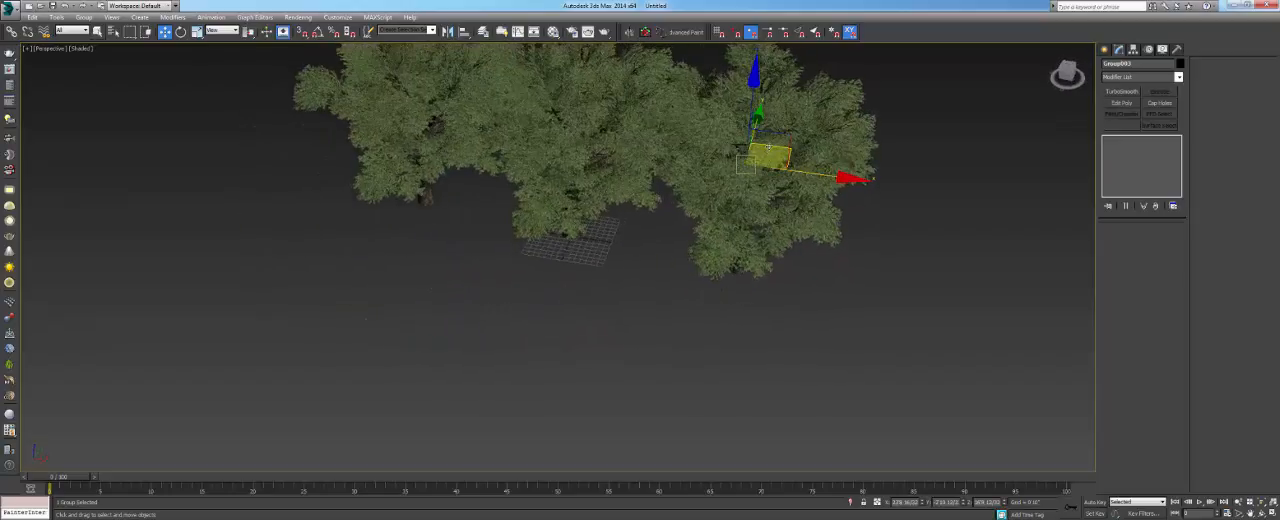
- Add two more instanced copies of the tree group in a second row in front of the existing trees
mouse_move(769, 147)
left_mouse_down("shift")
mouse_move(462, 223)
mouse_move(348, 200)
left_mouse_up("shift")
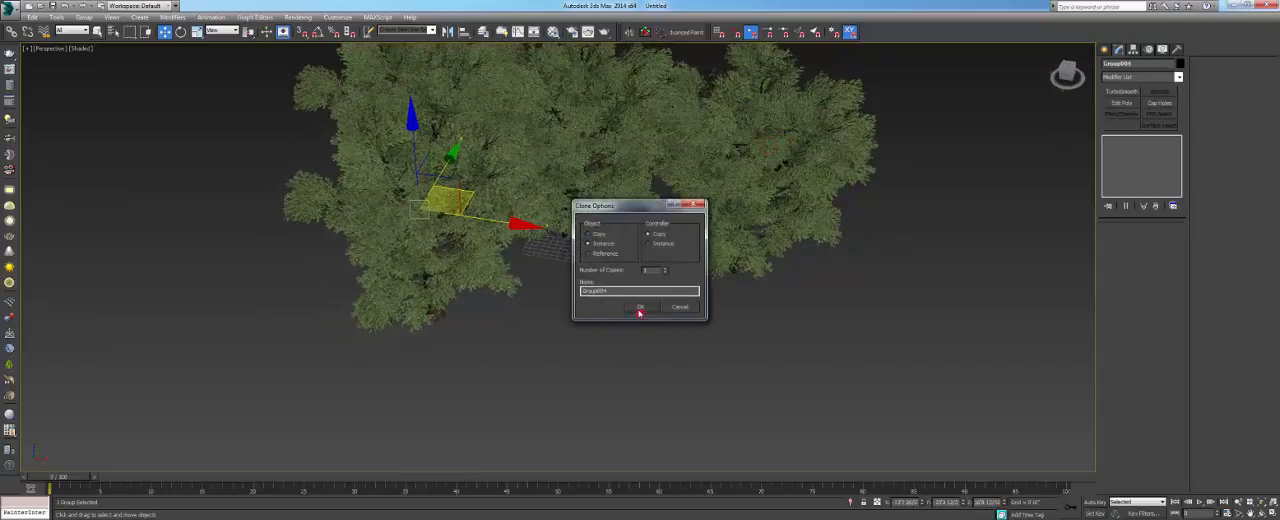
left_click(640, 308)
mouse_move(640, 308)
middle_mouse_down("alt")
mouse_move(571, 294)
mouse_move(557, 257)
mouse_move(615, 335)
middle_mouse_up("alt")
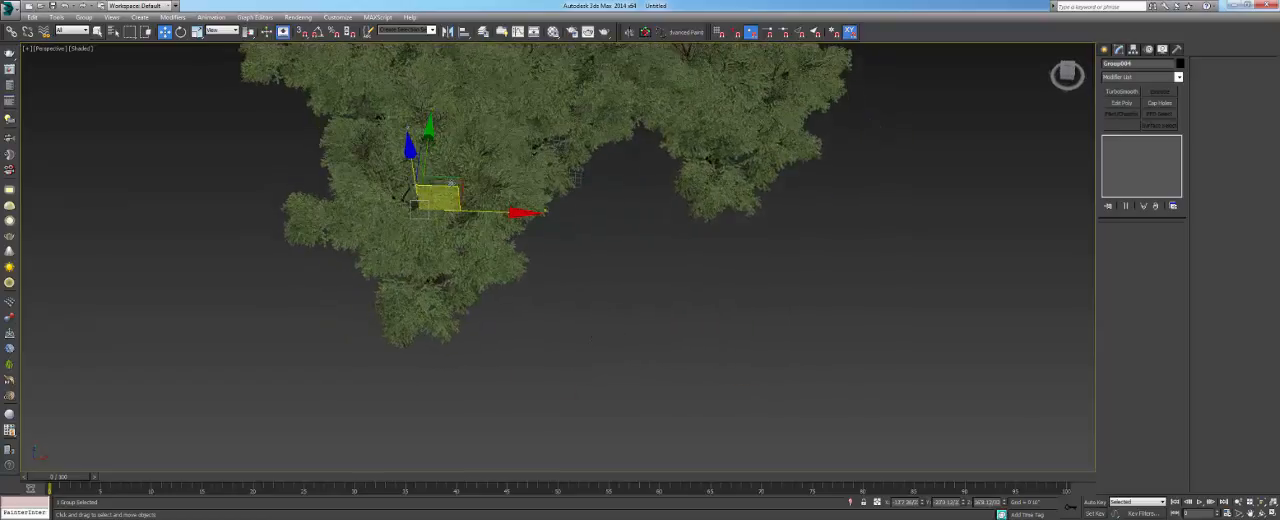
left_click_drag(437, 198, 645, 204, "shift")
left_click(637, 308)
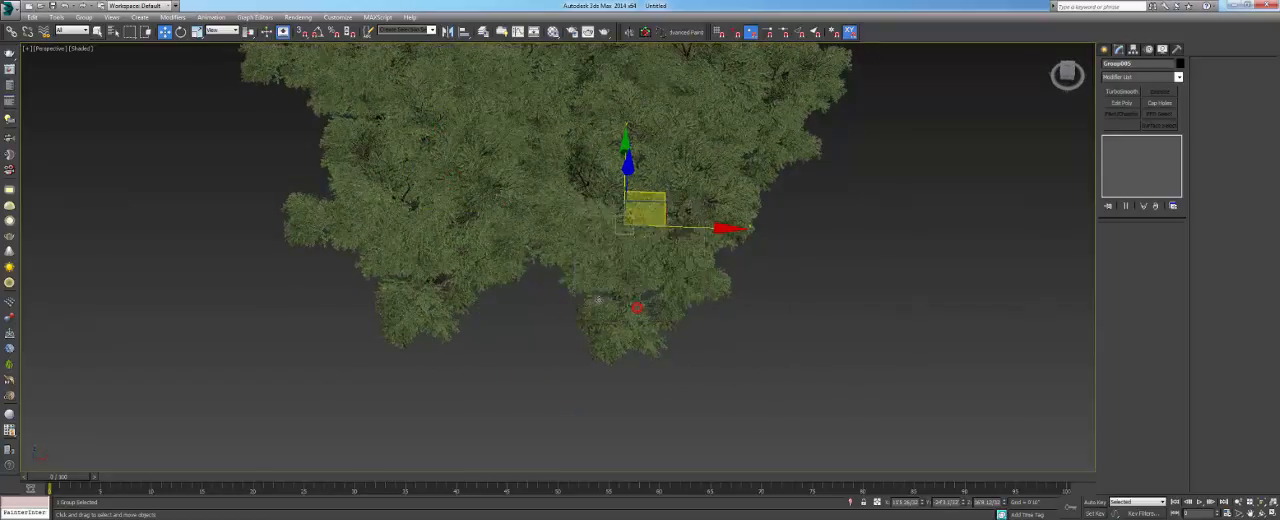
mouse_move(599, 298)
middle_mouse_down("alt")
mouse_move(590, 265)
mouse_move(572, 262)
mouse_move(600, 318)
mouse_move(603, 267)
mouse_move(606, 292)
mouse_move(603, 280)
middle_mouse_up("alt")
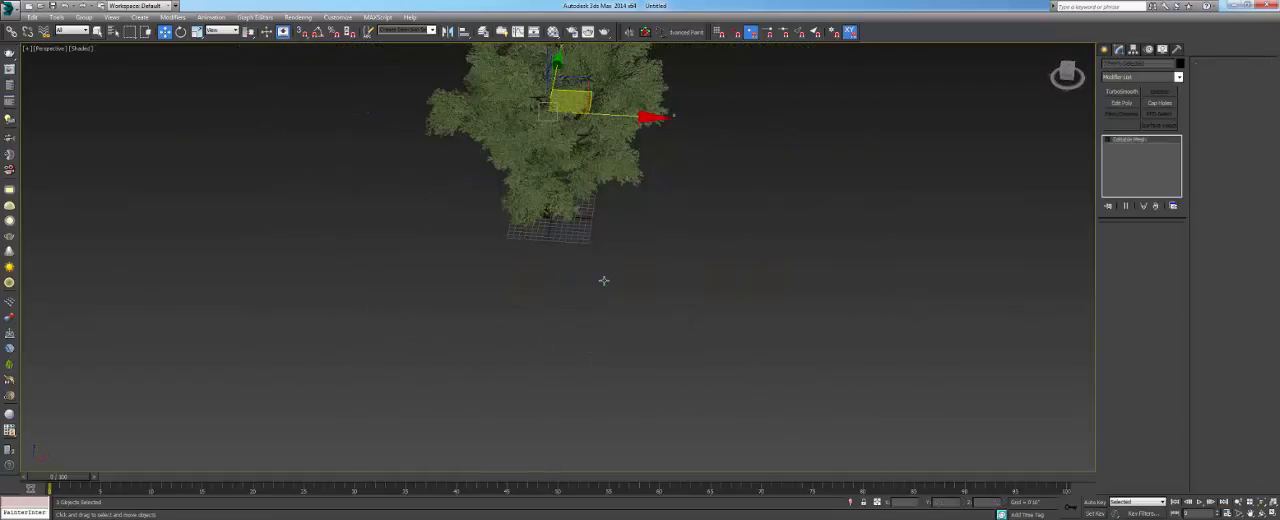
- Undo the tree copies and the grouping, and examine the single ungrouped tree up close from several angles
left_click(606, 178)
left_click(634, 240)
middle_click_drag(551, 221, 547, 249)
left_click(538, 298)
left_click_drag(533, 256, 491, 257)
scroll(541, 337, "up", 5)
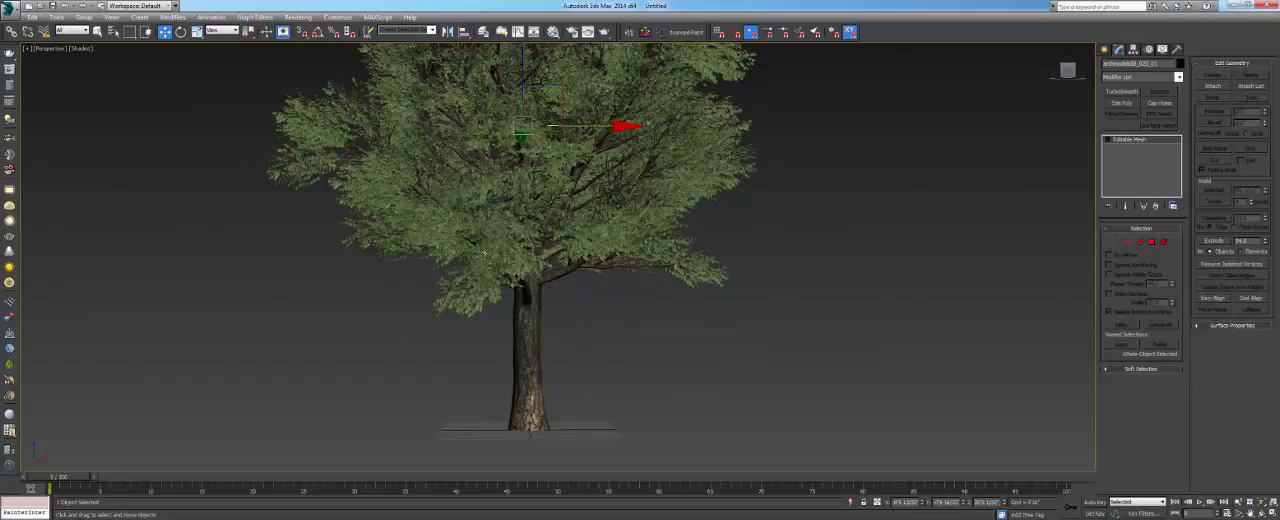
middle_click_drag(484, 253, 578, 241, "alt")
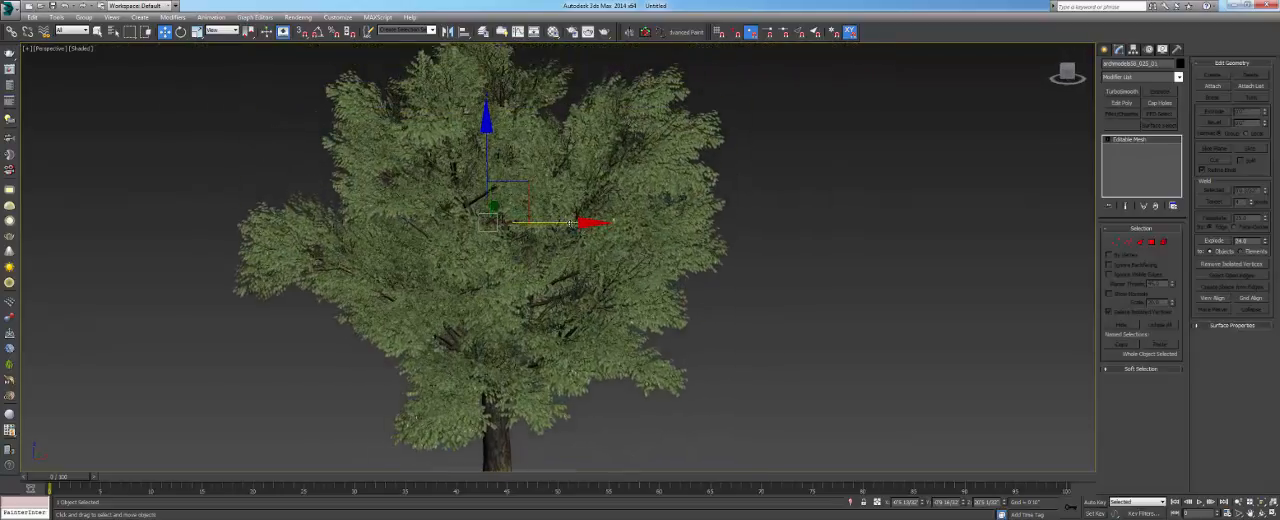
- Try moving the foliage mesh away from the trunk along the X axis, cancelling each move
left_click_drag(578, 222, 715, 225)
right_click(715, 225)
scroll(513, 249, "down", 5)
middle_click_drag(513, 249, 551, 221, "alt")
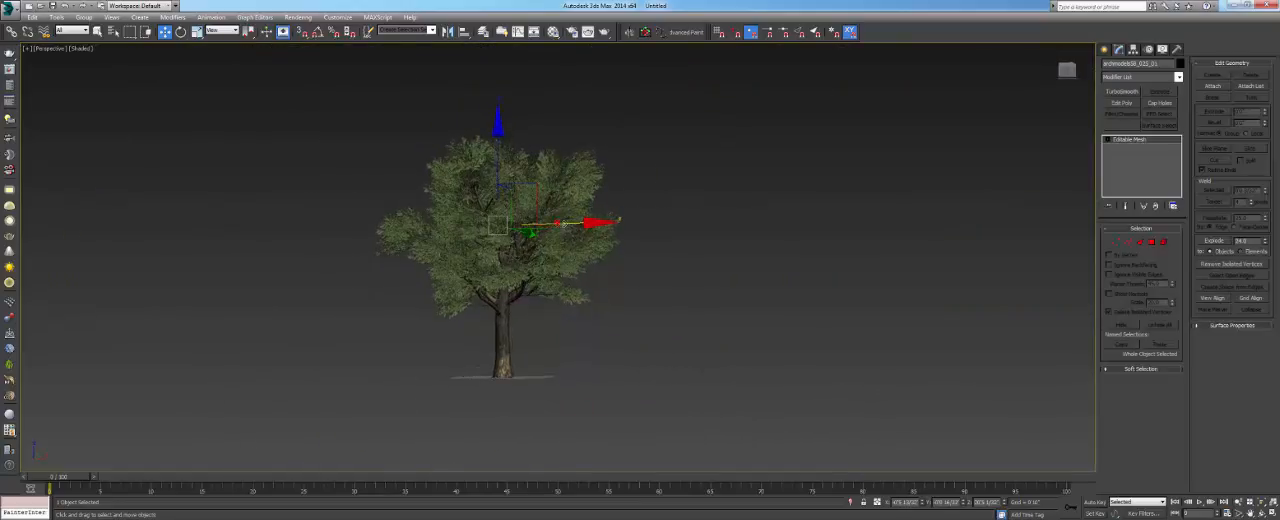
left_click_drag(560, 223, 790, 223)
right_click(790, 223)
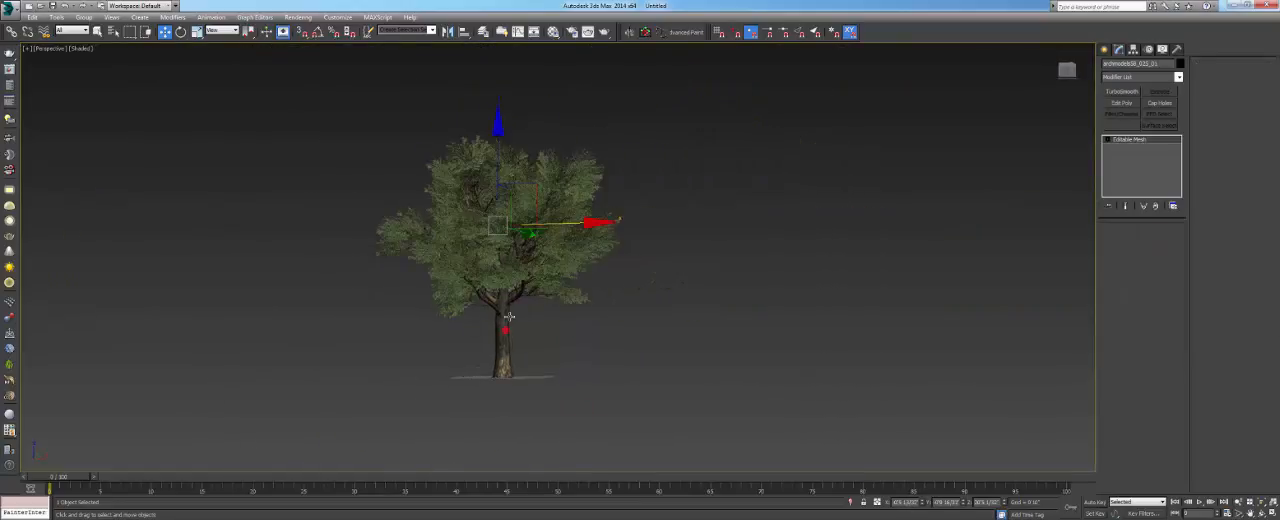
- Select the trunk mesh, view it from several angles, and try moving the foliage mesh away again
left_click(509, 316)
left_click_drag(509, 316, 498, 293)
middle_click_drag(562, 256, 566, 268, "alt")
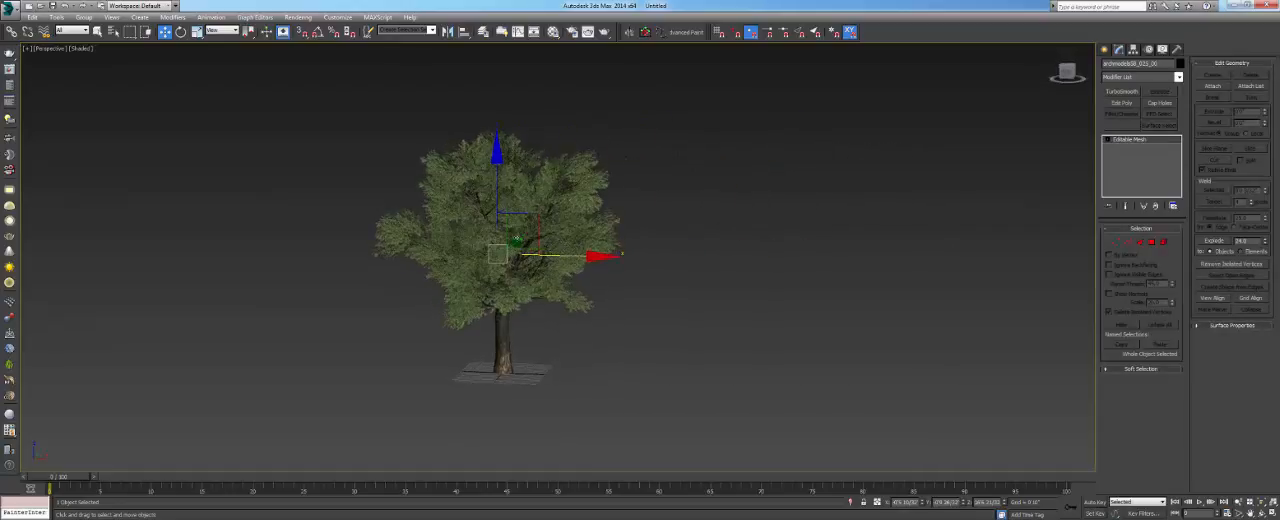
scroll(536, 350, "up", 3)
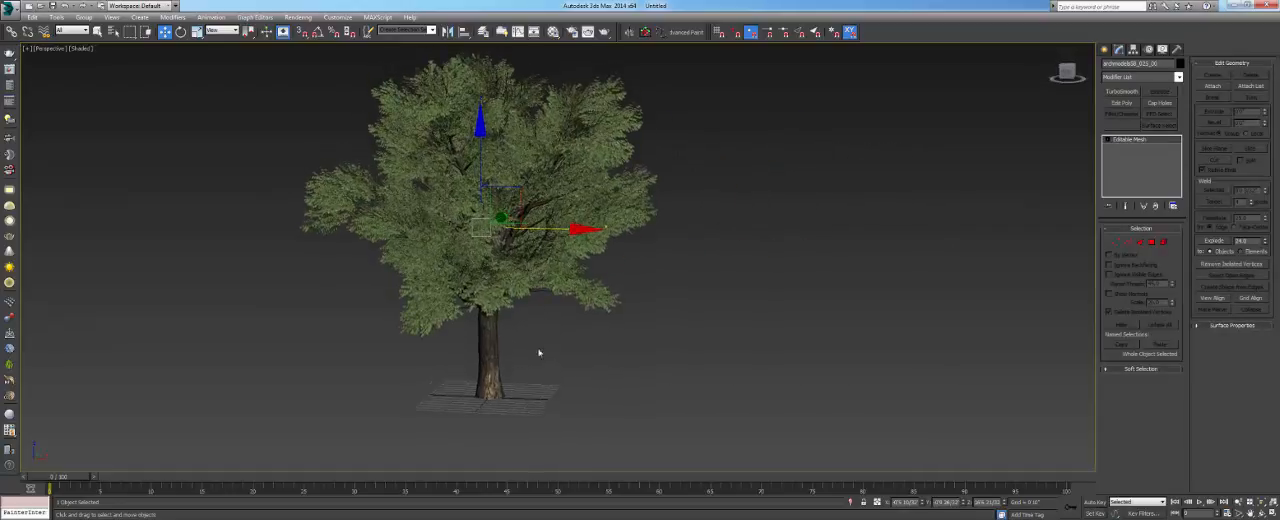
middle_click_drag(535, 328, 422, 188, "alt")
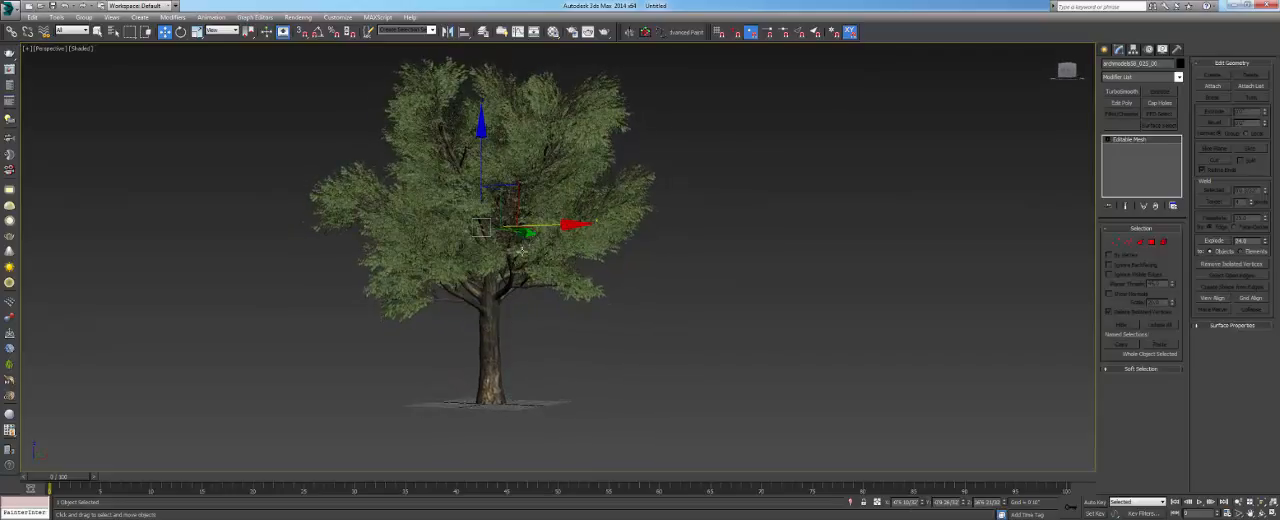
left_click_drag(548, 186, 730, 263)
right_click(730, 263)
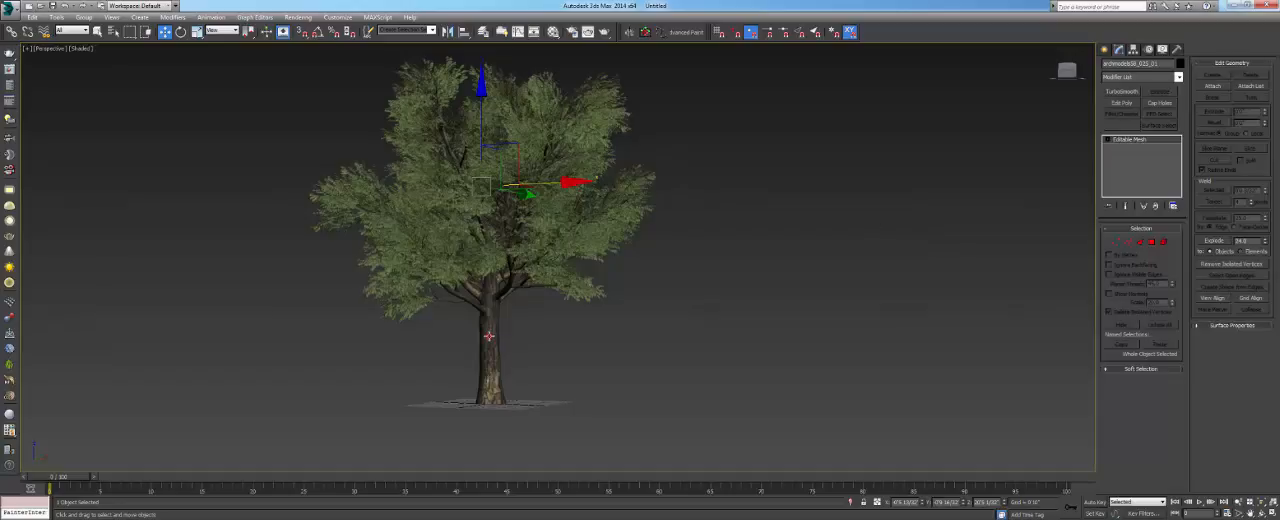
- Convert the trunk mesh to an Editable Poly and keep it selected
right_click(487, 330)
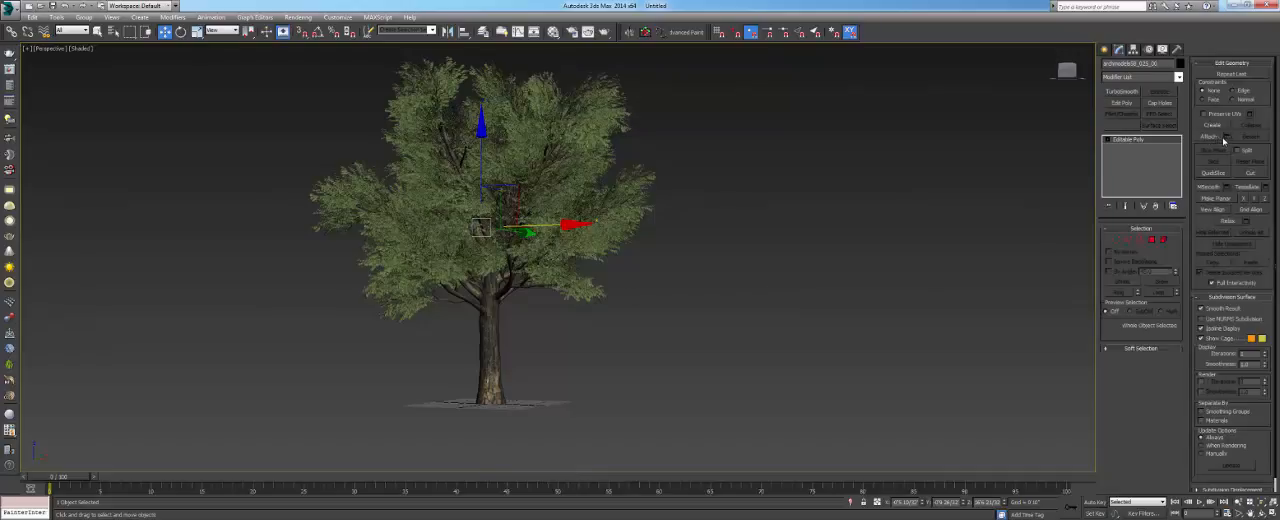
left_click(429, 394)
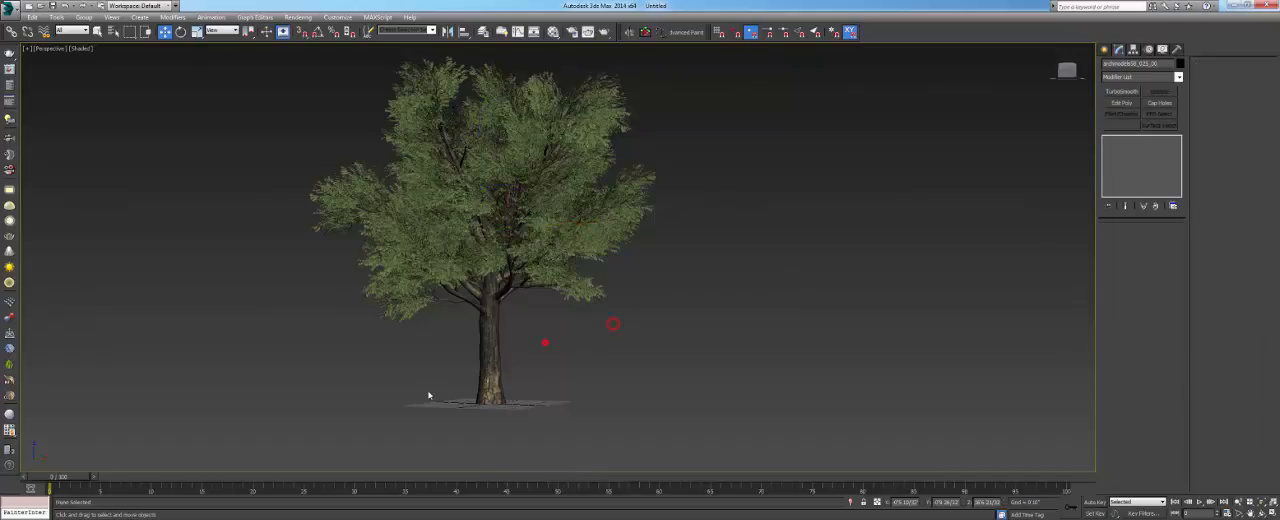
left_click(488, 366)
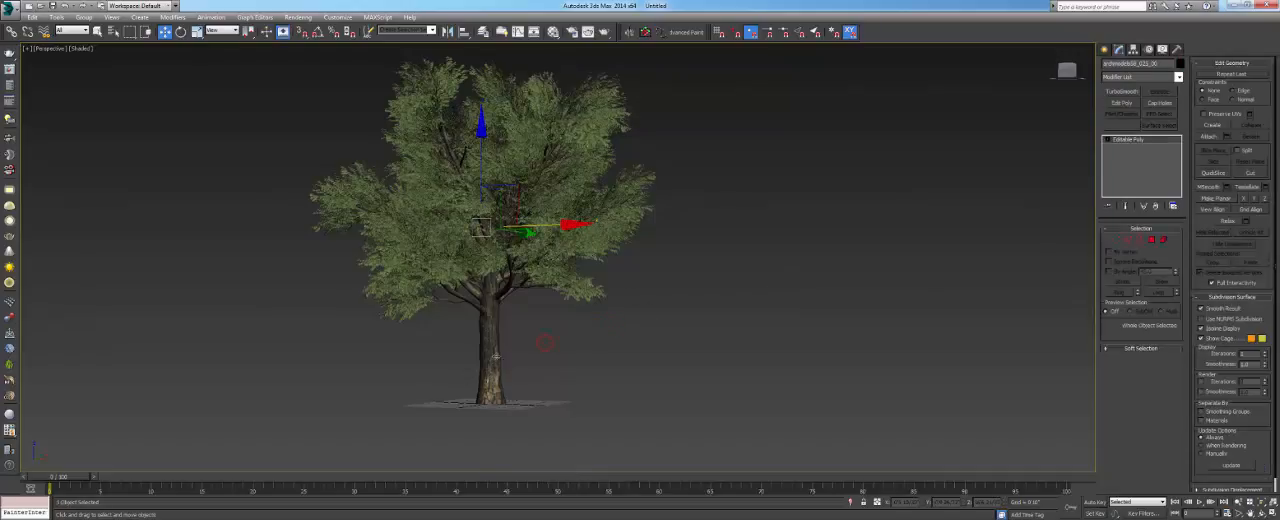
- Attach the foliage mesh to the trunk from the attach list, matching material IDs to material and condensing materials and IDs
left_click(1228, 137)
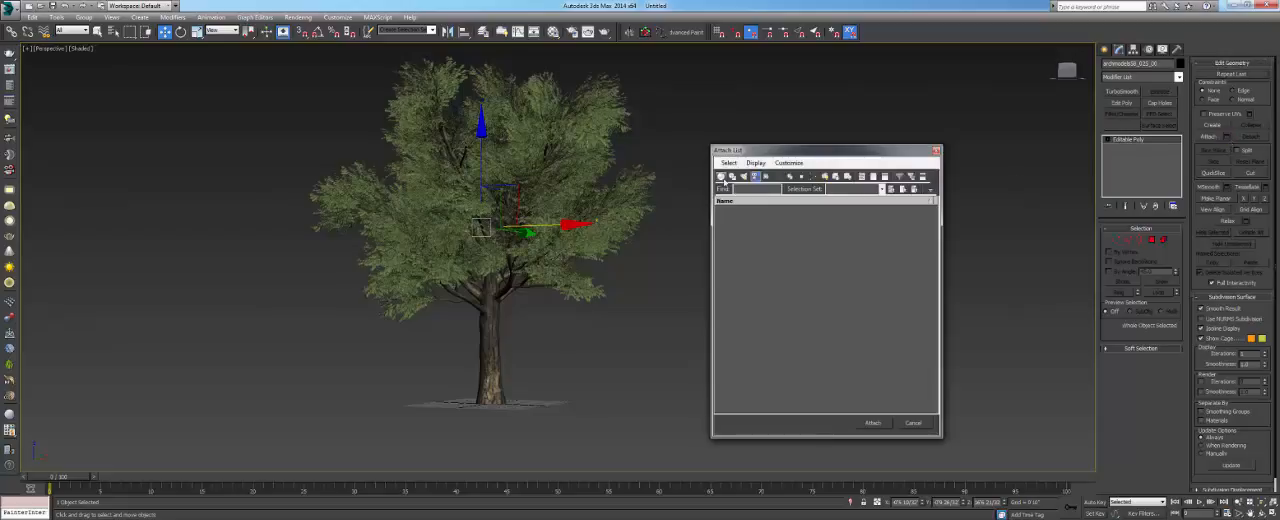
left_click(748, 212)
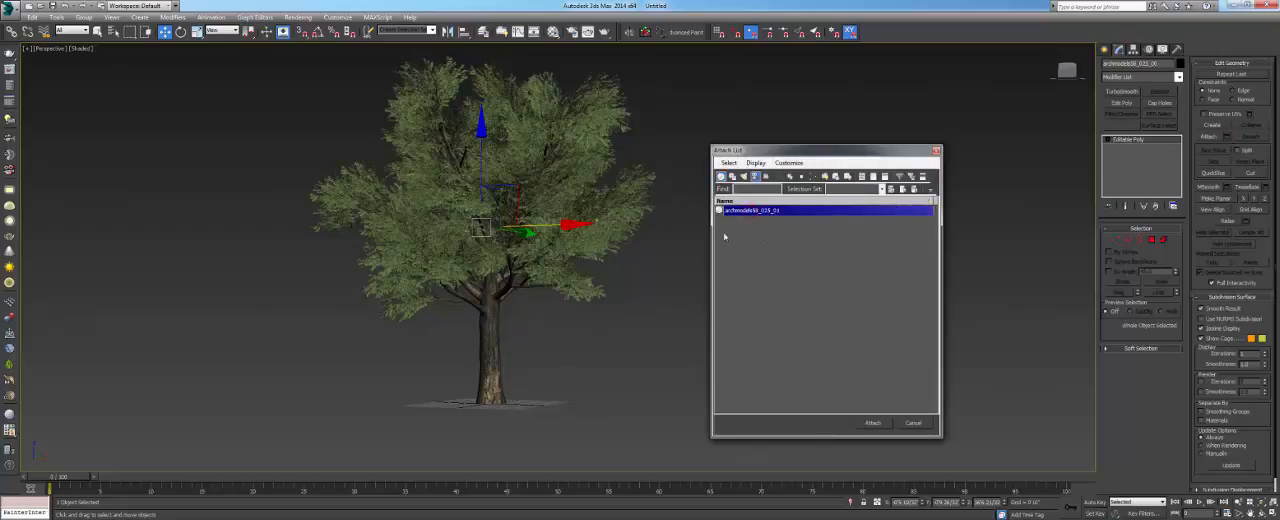
left_click(873, 425)
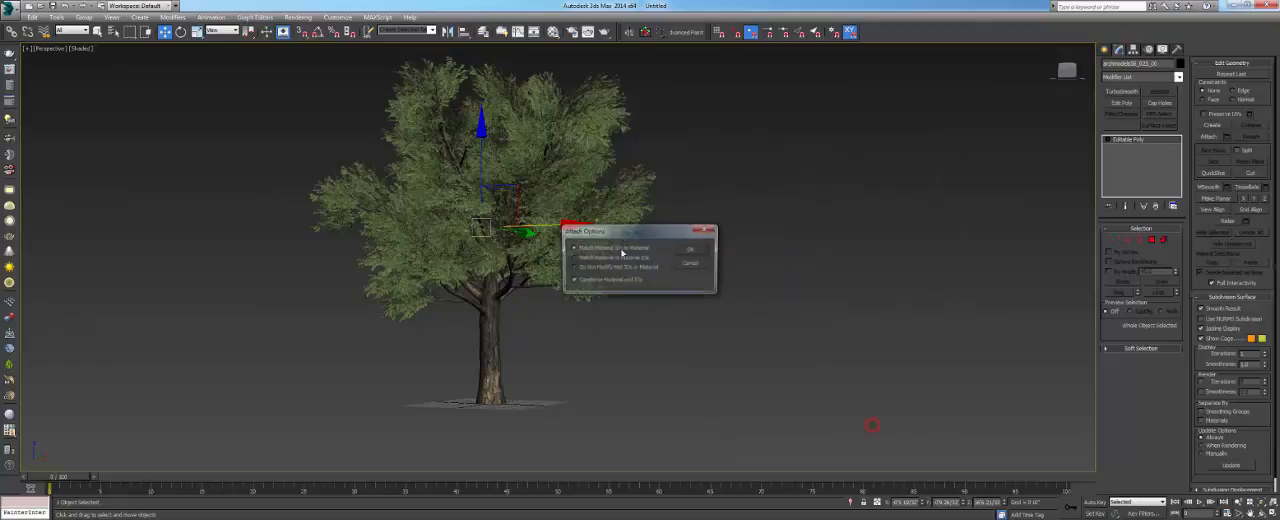
left_click(693, 250)
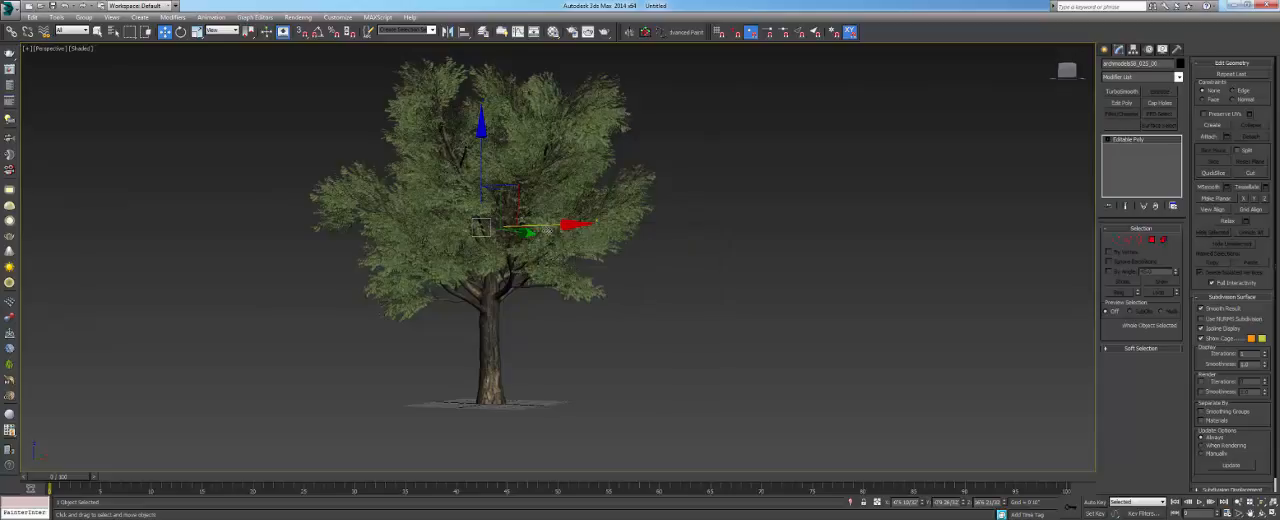
- Deselect the combined tree mesh and reselect it with a selection window across the whole tree
mouse_move(548, 227)
left_mouse_down()
mouse_move(694, 232)
mouse_move(397, 222)
mouse_move(762, 224)
mouse_move(511, 228)
mouse_move(677, 224)
mouse_move(530, 226)
left_mouse_up()
middle_click_drag(537, 261, 568, 290, "alt")
scroll(568, 290, "up", 3)
right_click(538, 275)
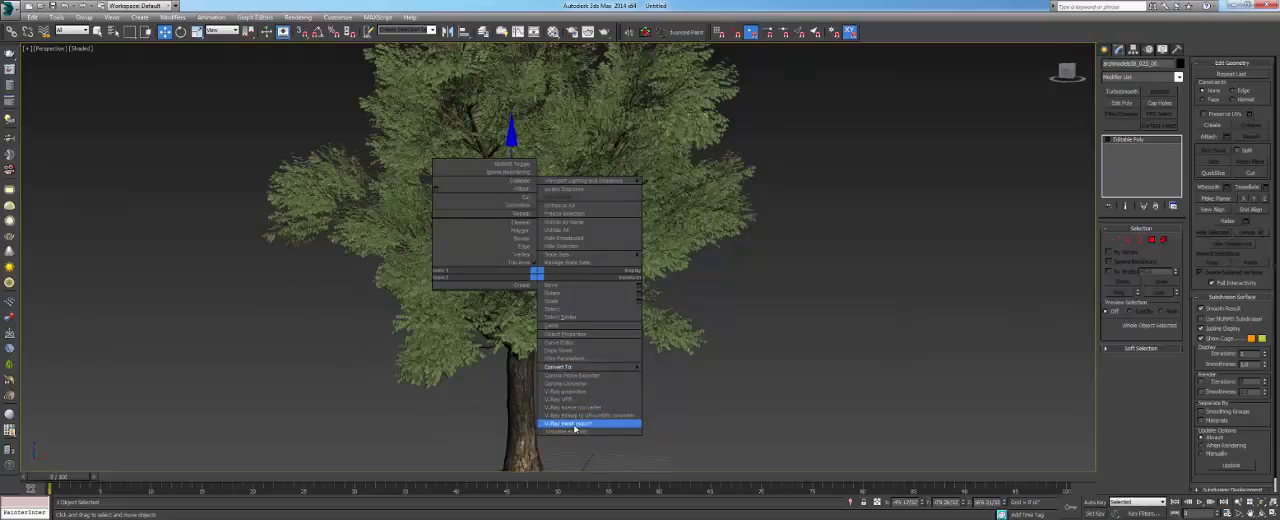
left_click(736, 406)
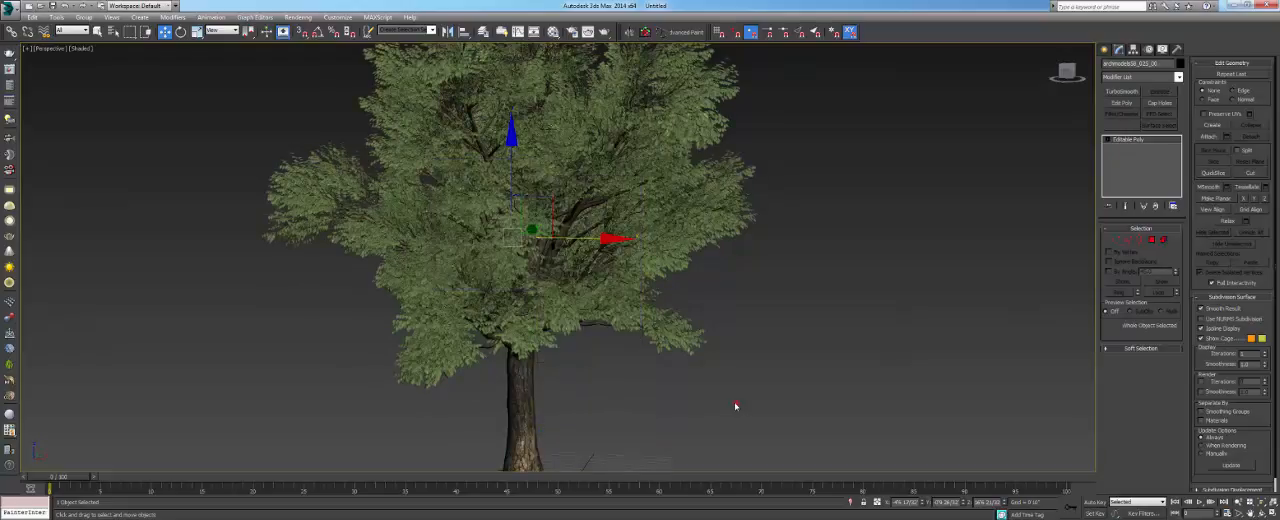
left_click(909, 233)
left_click_drag(916, 171, 352, 366)
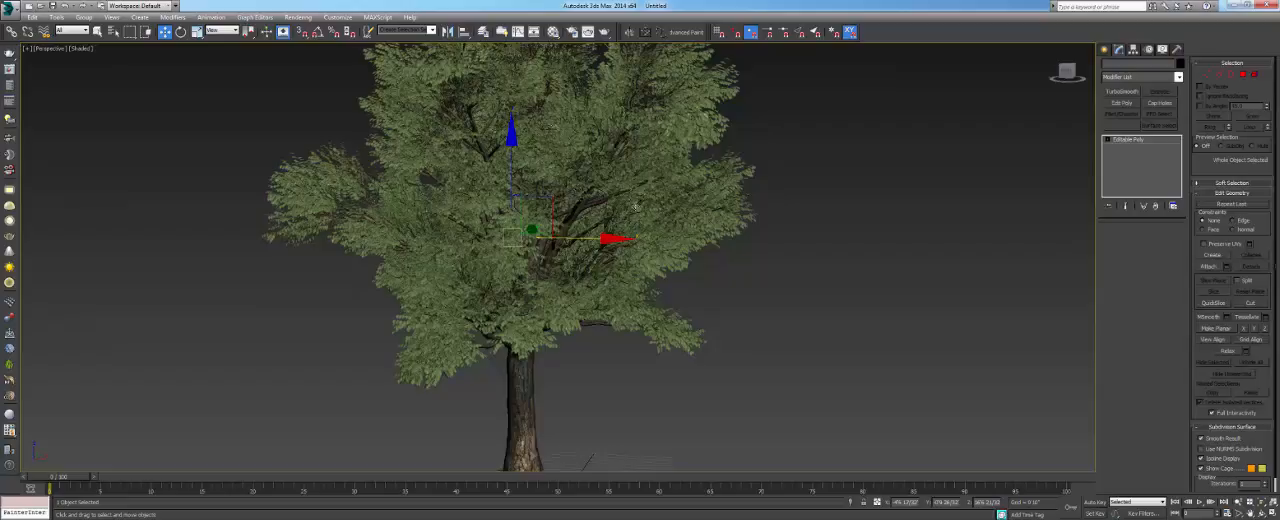
- Open the V-Ray mesh export settings for the selected tree mesh
right_click(628, 224)
left_click(656, 341)
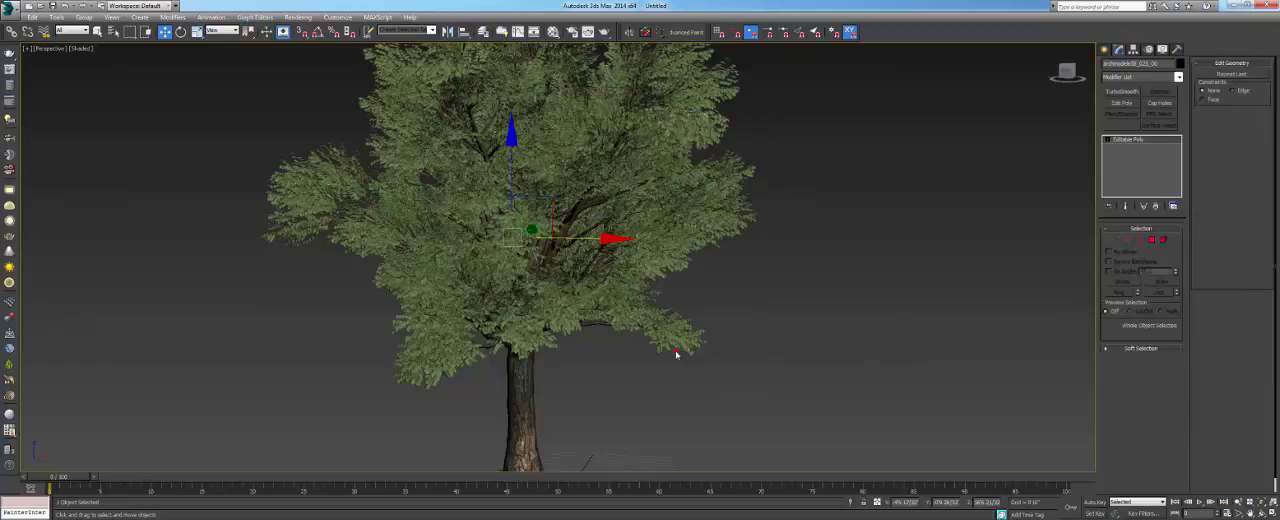
left_click_drag(624, 131, 636, 141)
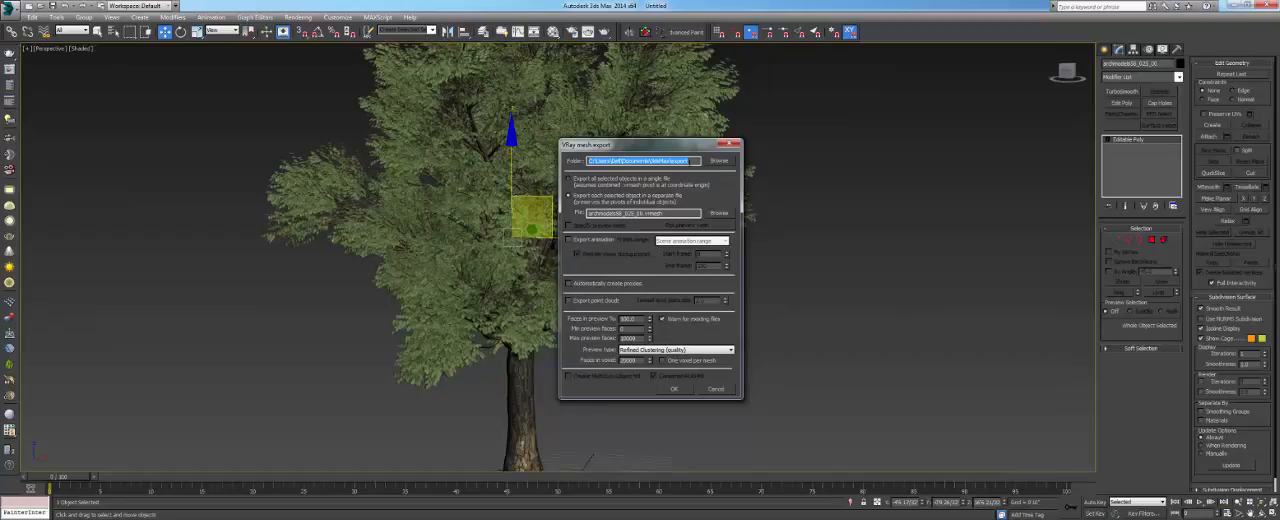
- Create a folder named 01 on the Desktop as the export folder, and choose to export all selected objects in a single file
left_click(719, 161)
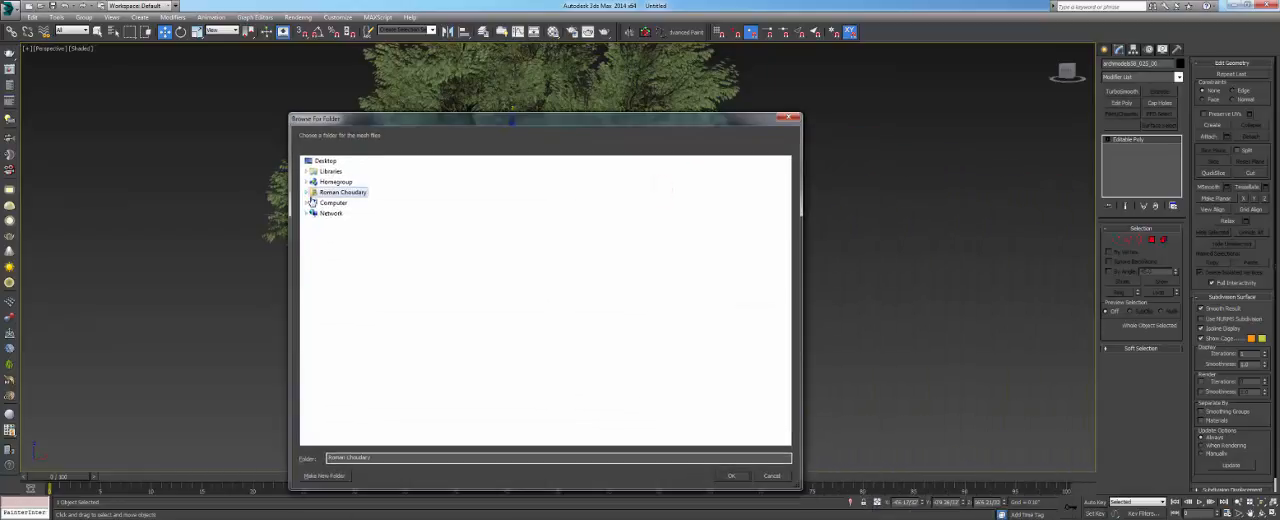
left_click(308, 202)
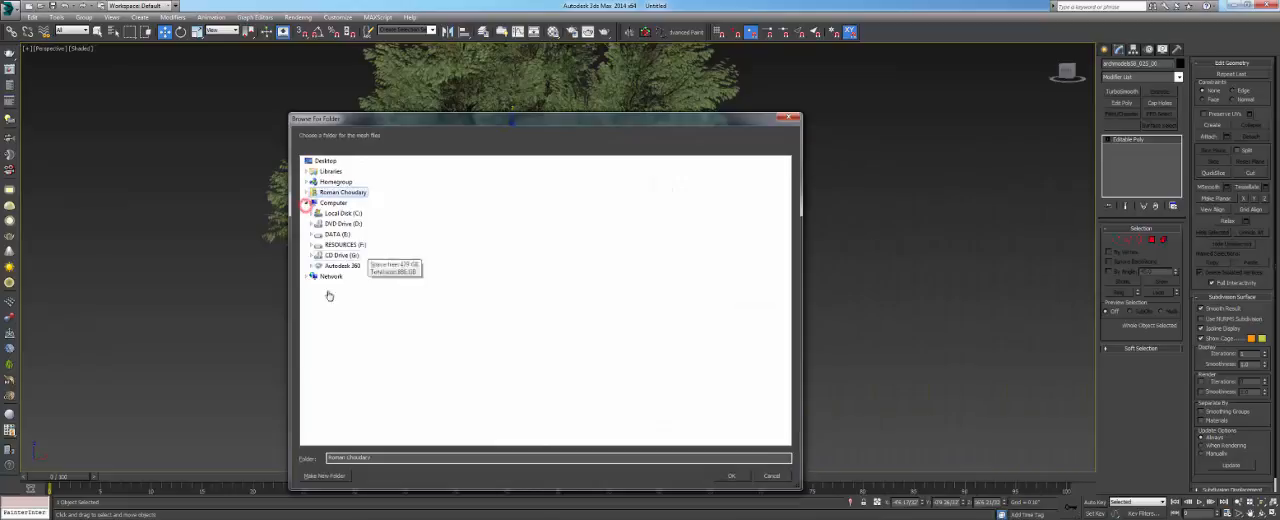
left_click(308, 161)
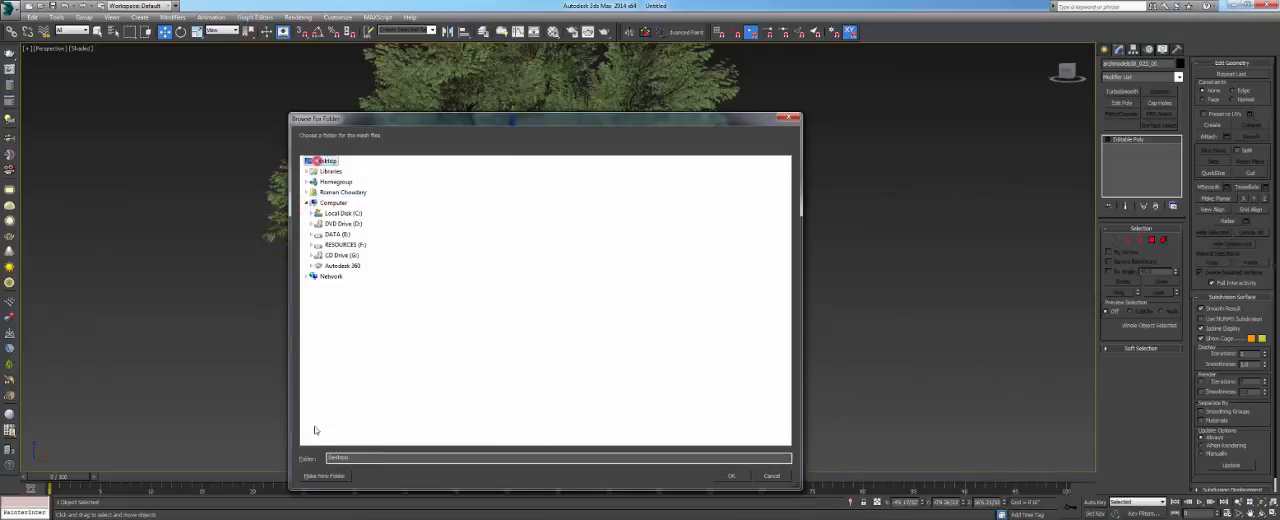
left_click(324, 476)
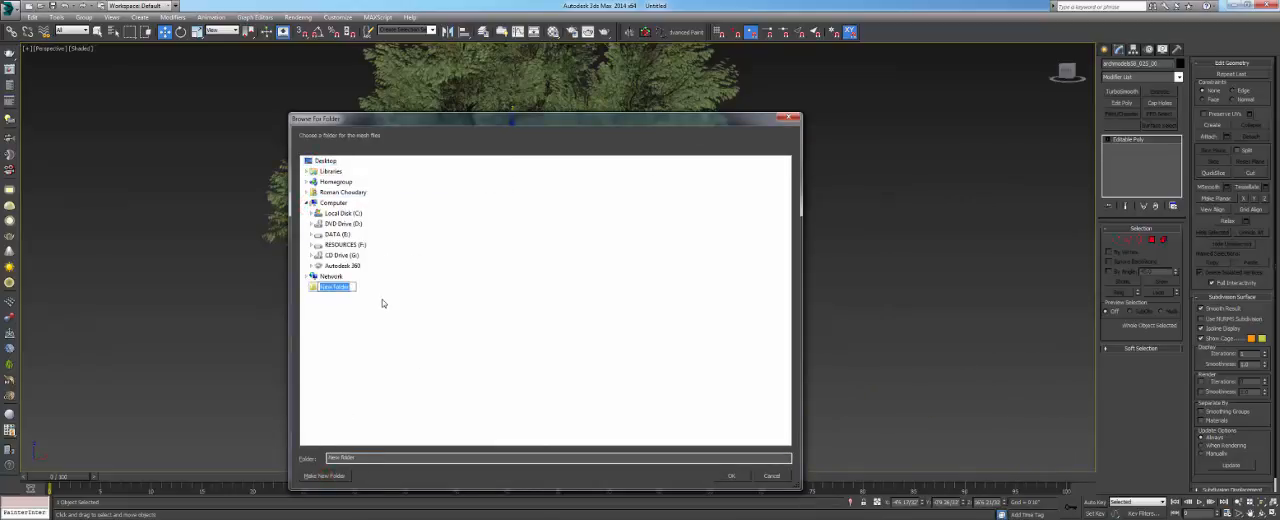
type("80")
key("Return")
left_click(731, 476)
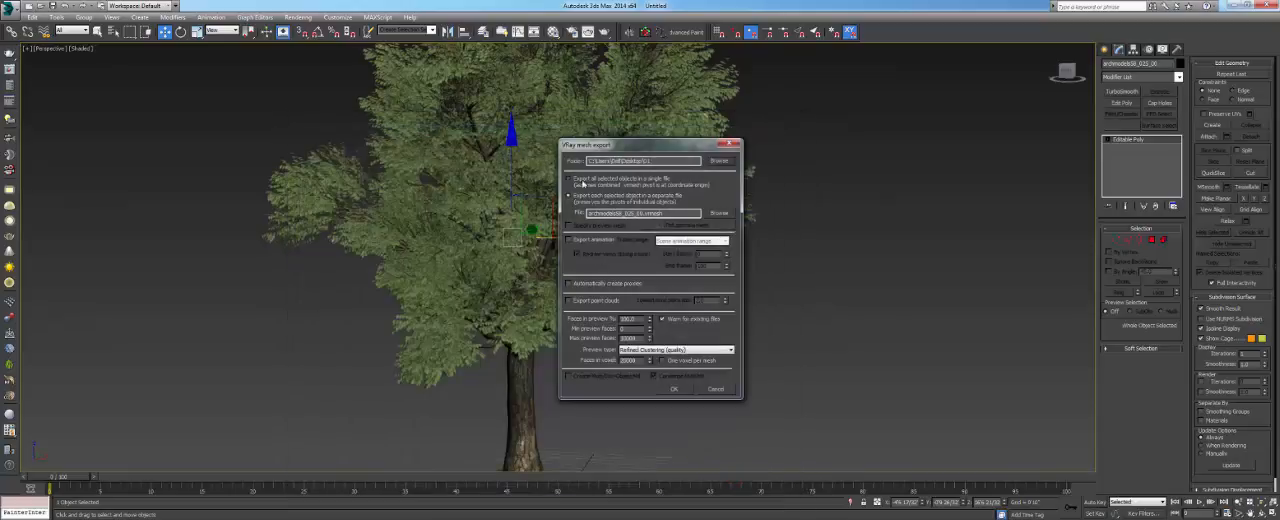
left_click(569, 179)
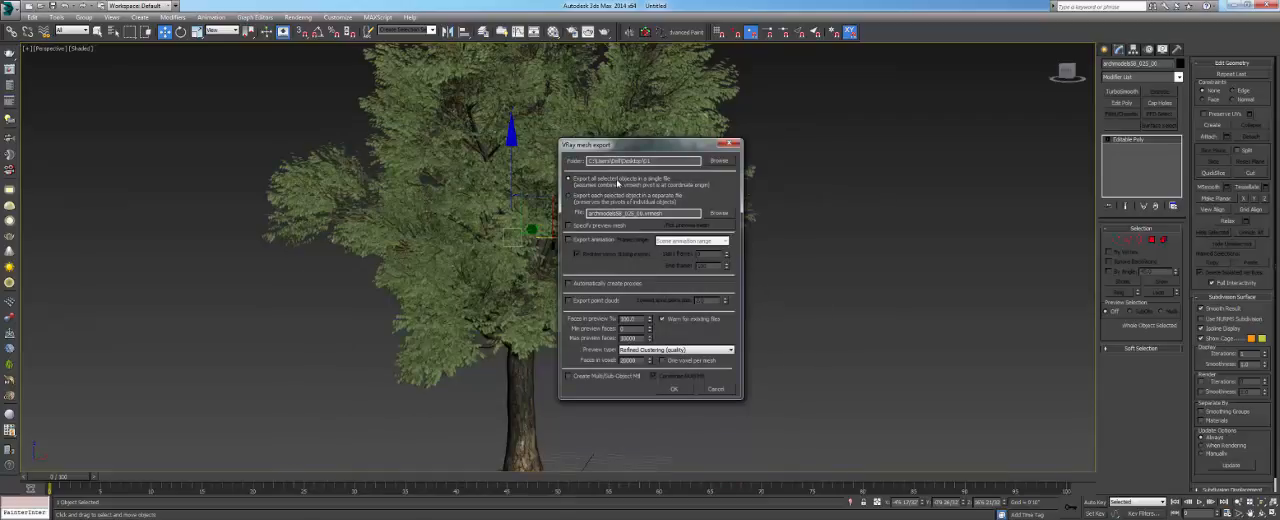
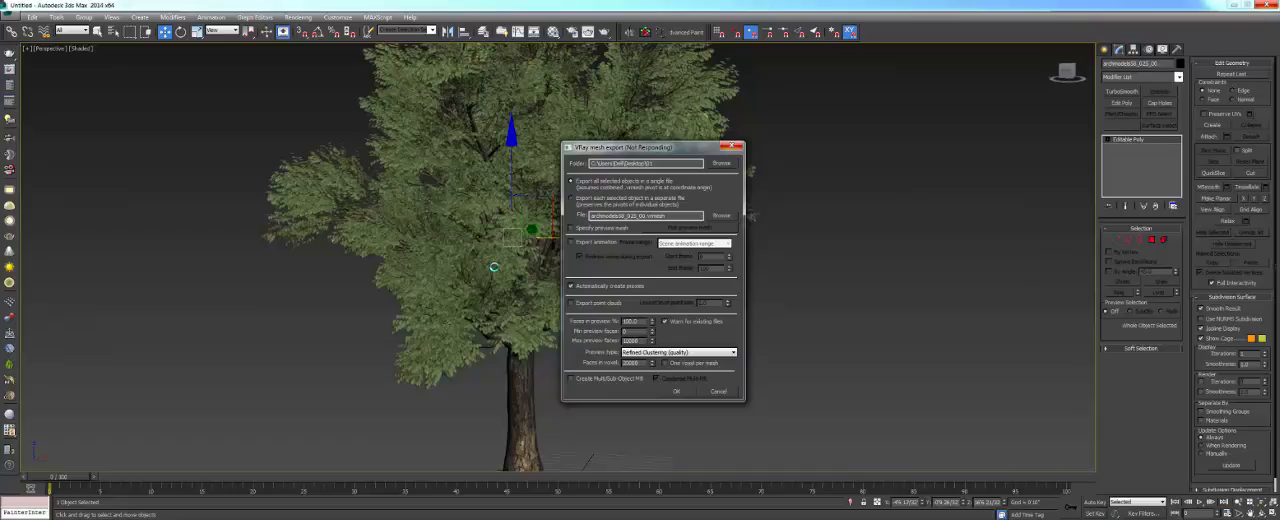
- Check the 01 folder on the Desktop in Windows Explorer for the exported vrmesh file, and return to 3ds Max
middle_click_drag(524, 228, 621, 269, "alt")
left_click_drag(813, 148, 518, 250)
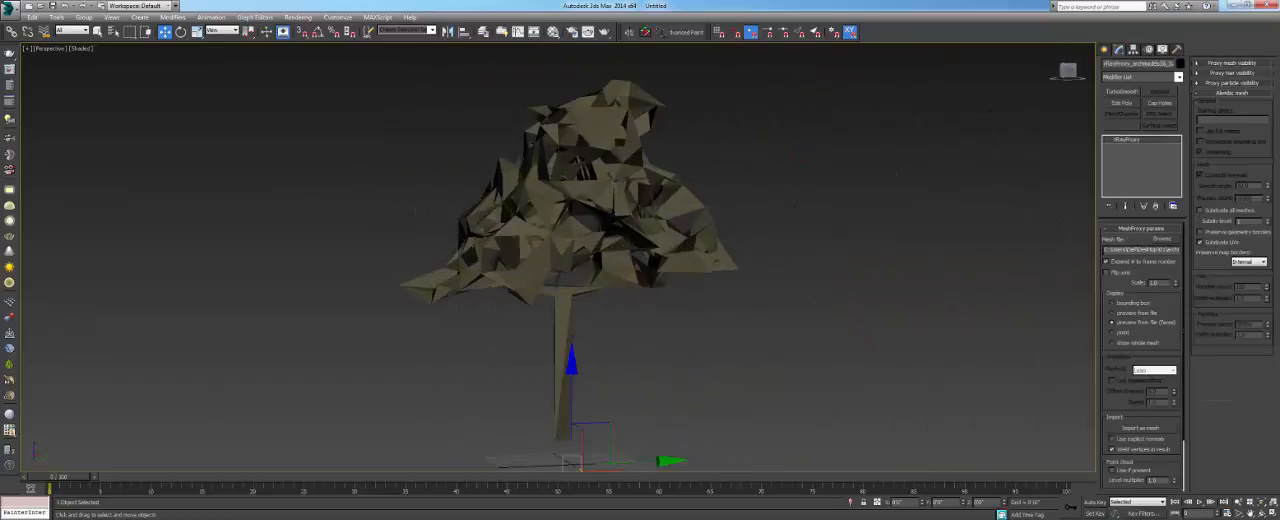
key("super")
left_click(154, 234)
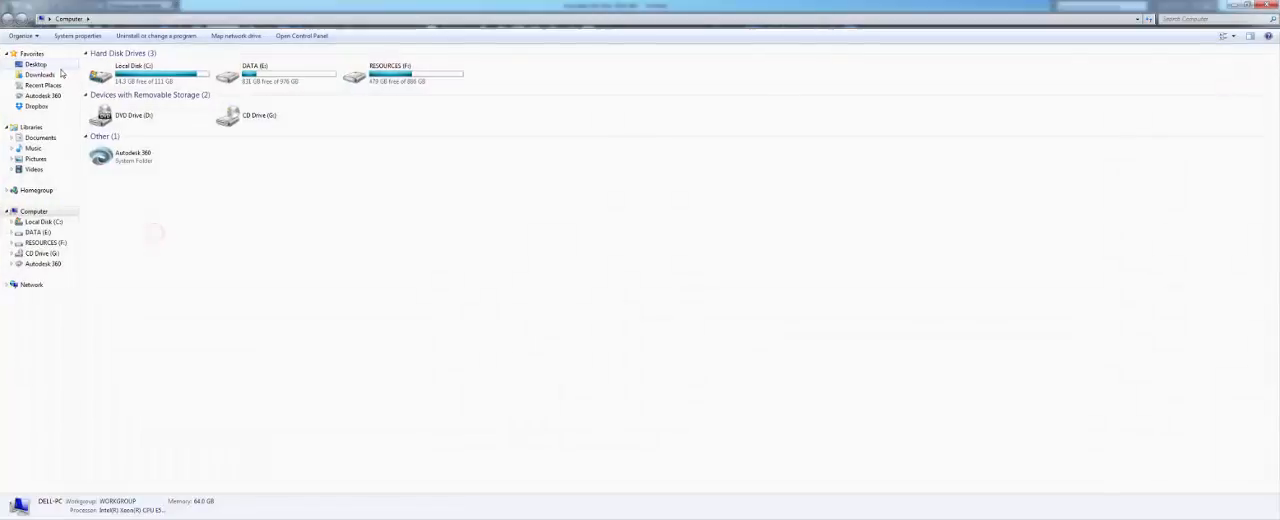
left_click(55, 65)
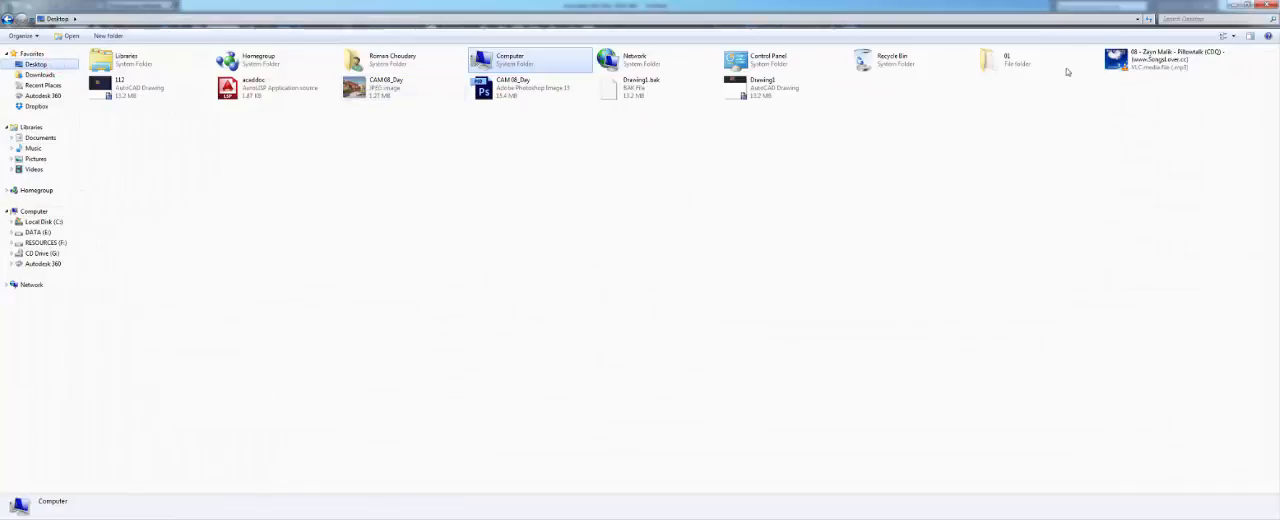
left_click(1008, 60)
double_click(1008, 60)
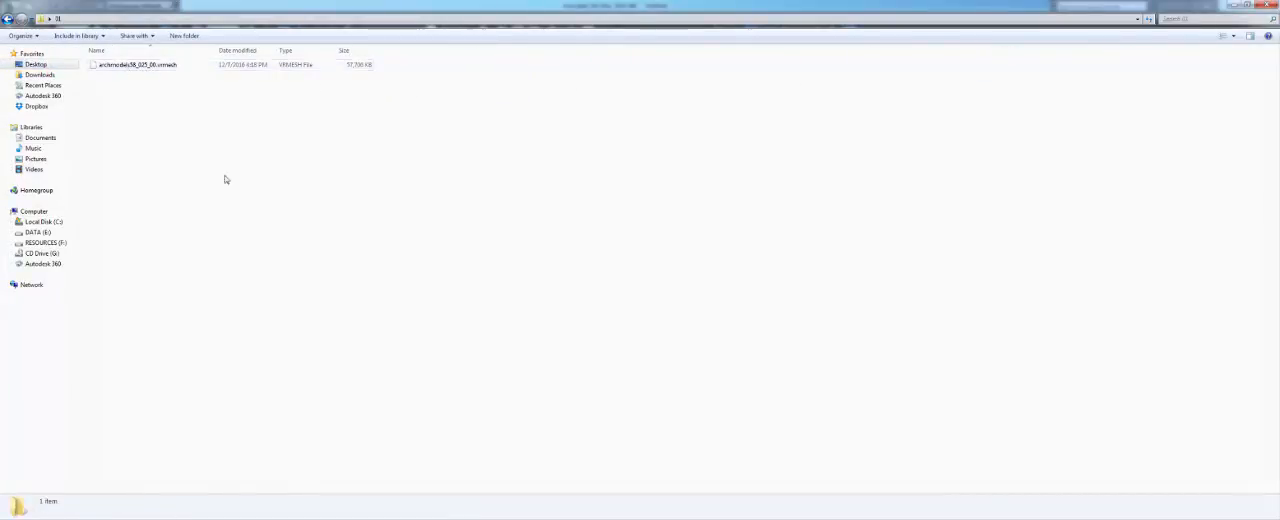
left_click(552, 517)
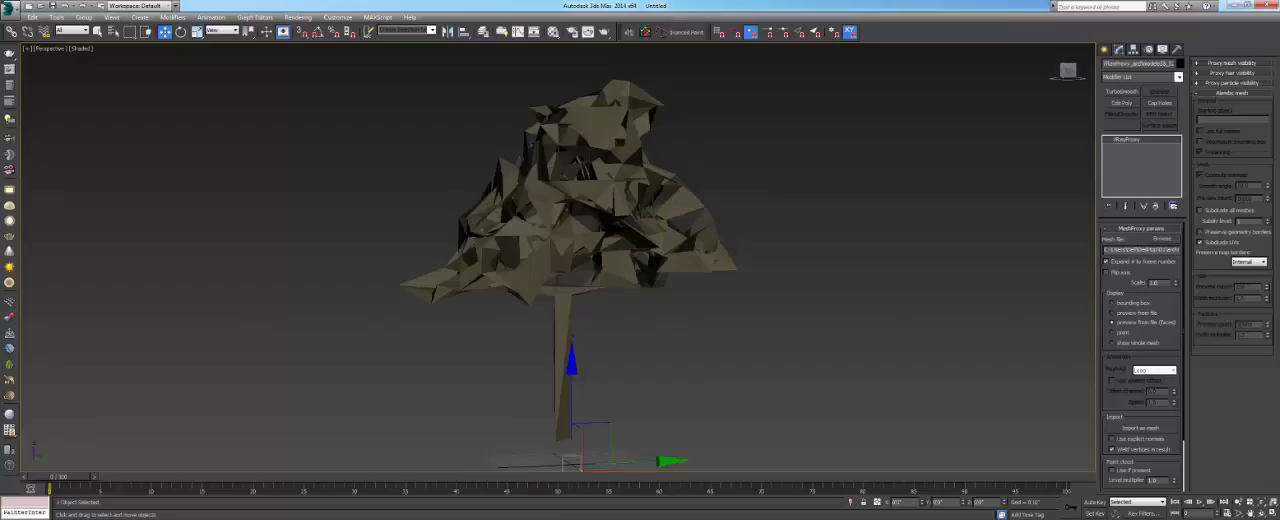
- Examine the low-poly preview of the V-Ray proxy tree from several angles and distances
middle_click_drag(596, 230, 505, 252, "alt")
scroll(505, 252, "up", 6)
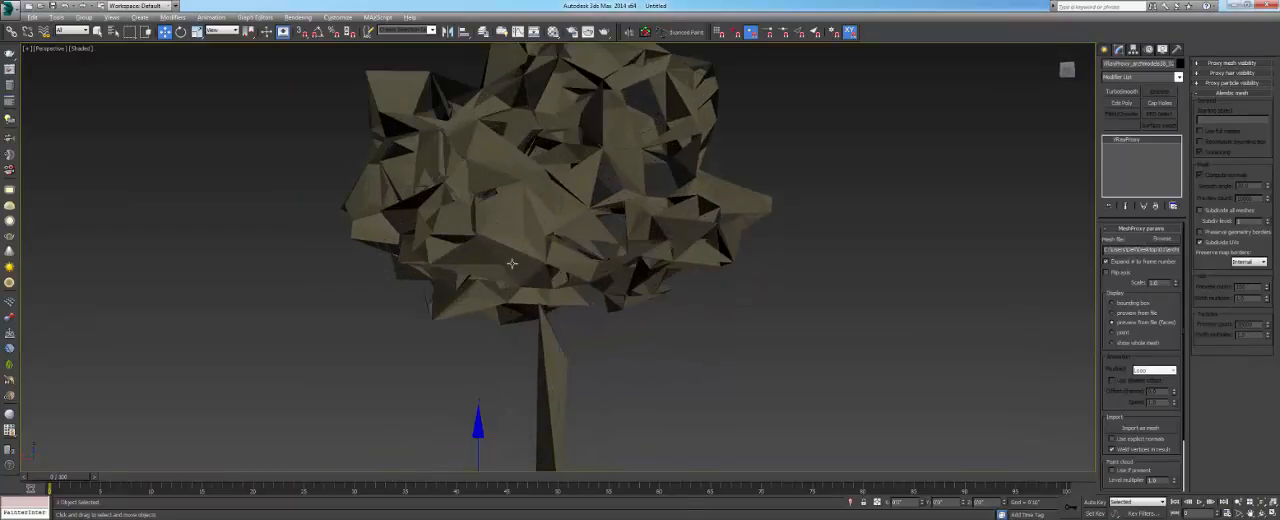
middle_click_drag(557, 250, 534, 237, "alt")
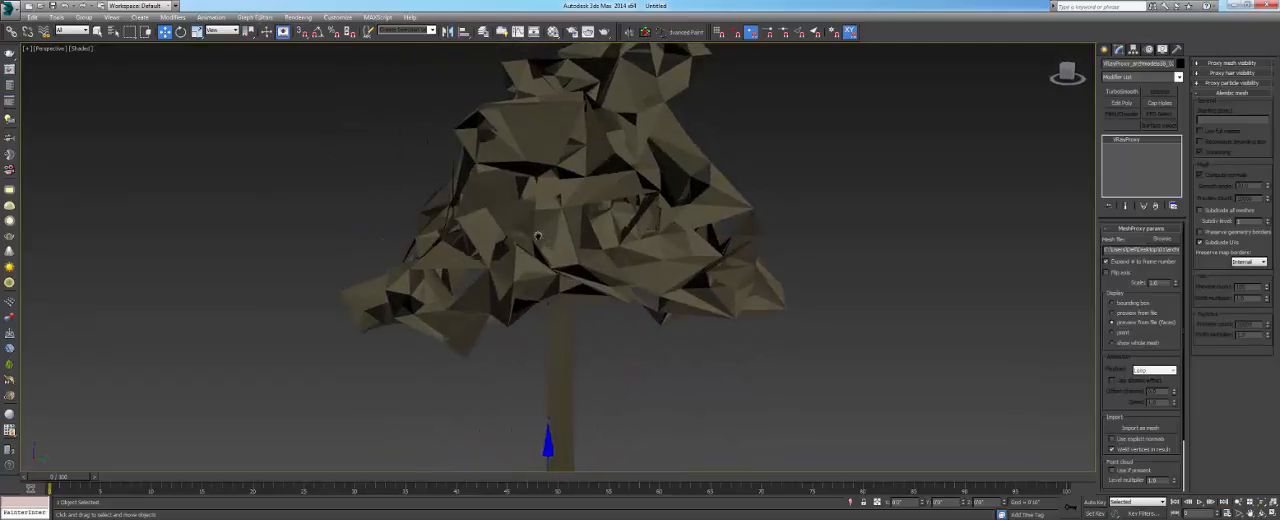
scroll(570, 245, "down", 4)
middle_click_drag(563, 274, 557, 266, "alt")
scroll(530, 210, "up", 4)
middle_click_drag(529, 208, 548, 219, "alt")
scroll(548, 219, "down", 3)
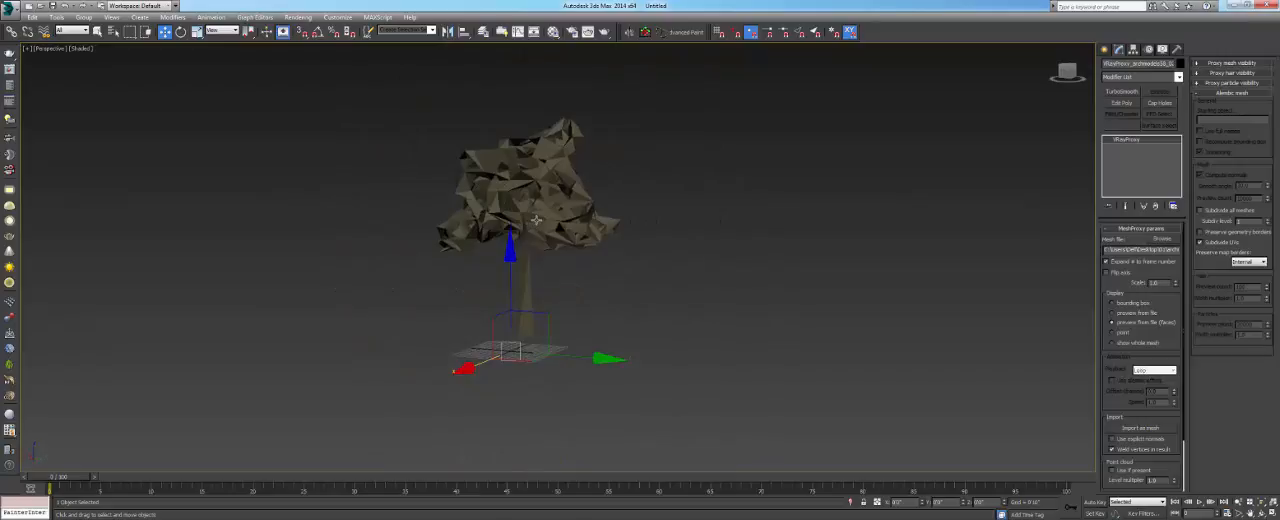
mouse_move(536, 220)
middle_mouse_down("alt")
mouse_move(532, 190)
mouse_move(555, 242)
middle_mouse_up("alt")
key("F3")
key("F3")
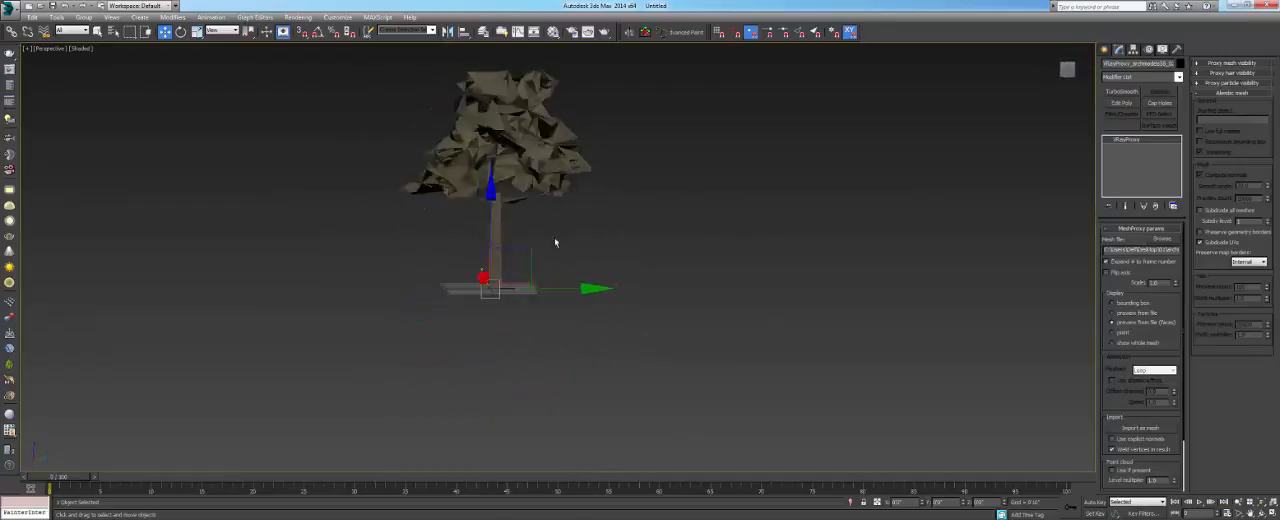
- Clone the proxy tree in the top view as a row of instances along the X axis
key("t")
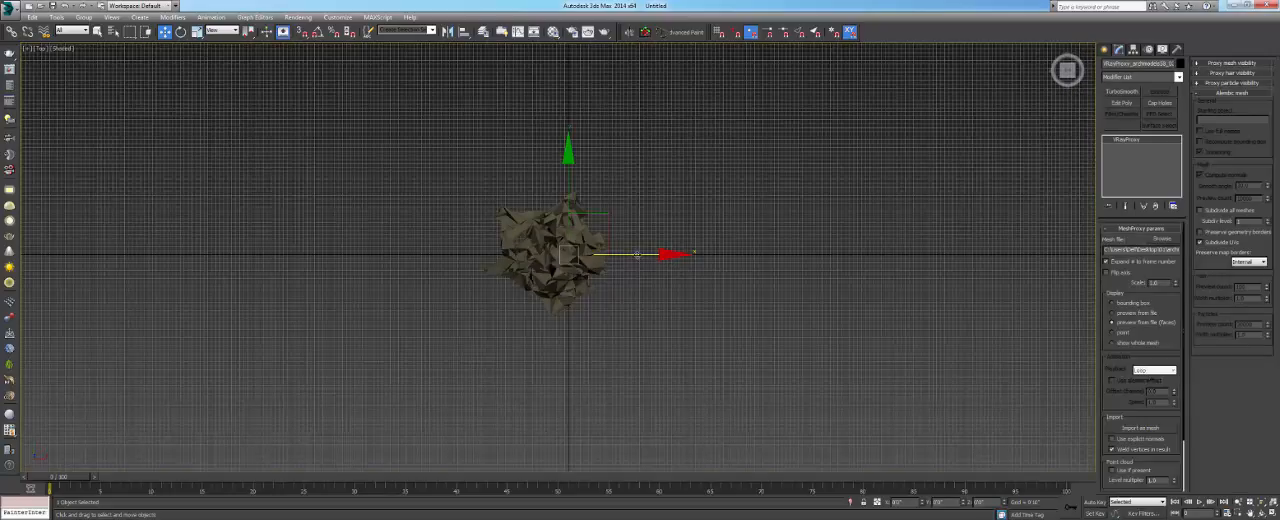
mouse_move(637, 255)
left_mouse_down()
mouse_move(686, 257)
mouse_move(587, 257)
left_mouse_up()
key("g")
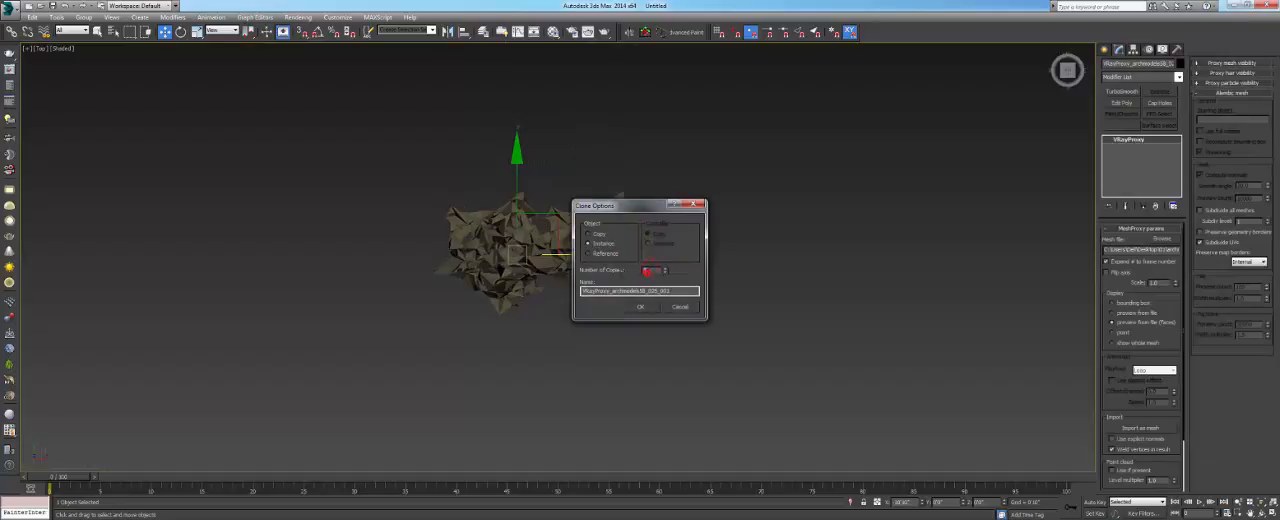
left_click(640, 307)
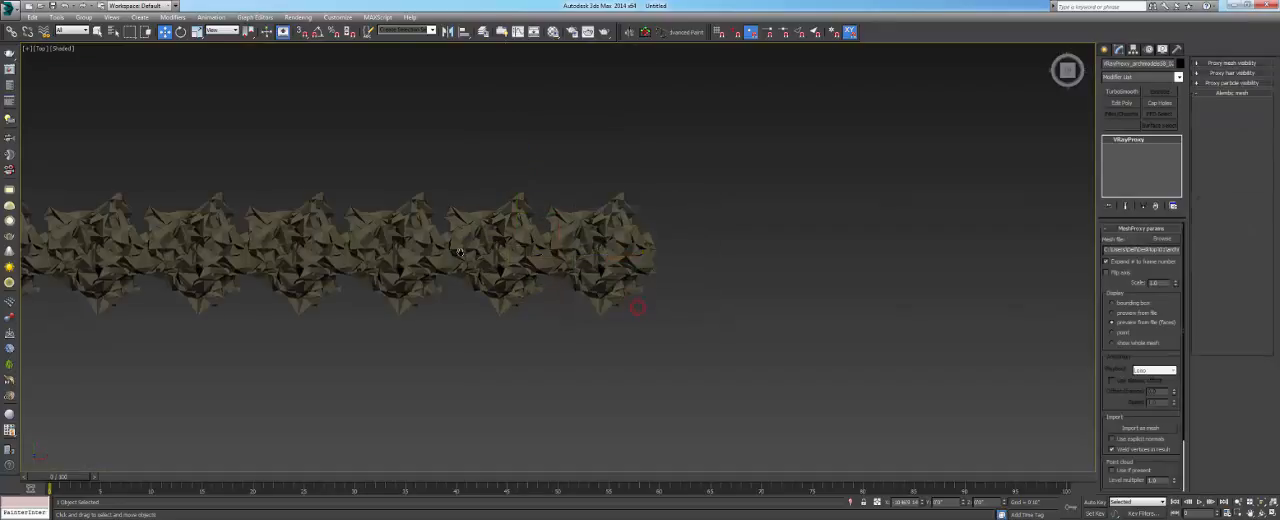
- Inspect the row of cloned trees in perspective and undo the cloning
key("z")
middle_click_drag(788, 323, 692, 292)
middle_click_drag(341, 200, 524, 240)
scroll(567, 257, "up", 2)
key("p")
key("z")
scroll(522, 243, "down", 5)
middle_click_drag(800, 260, 468, 252)
key("ctrl+z")
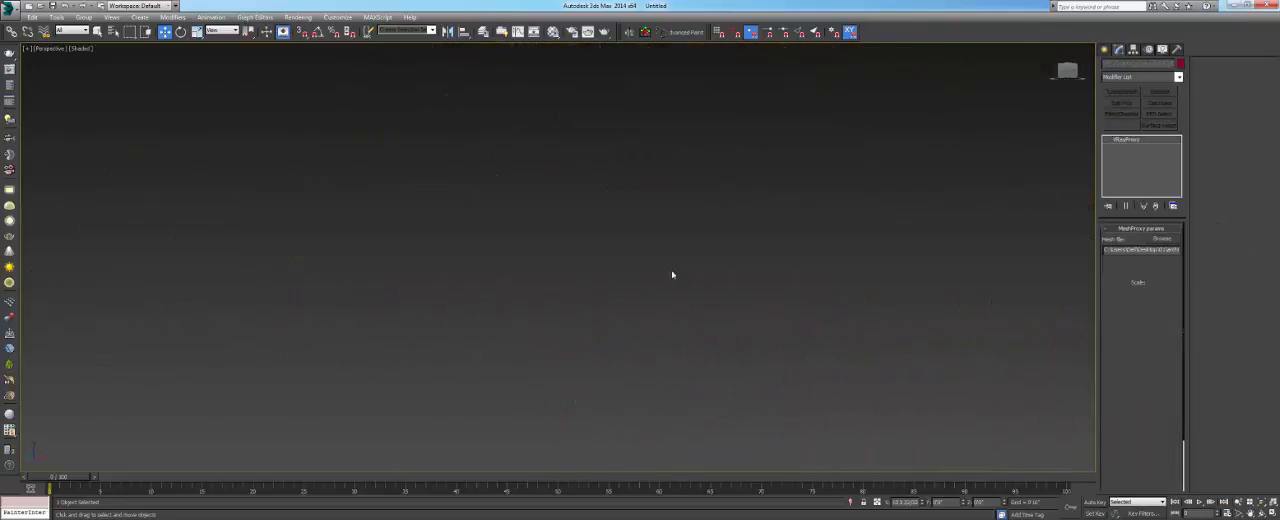
- Create a large rectangular ground plane under the proxy tree and move the tree off the plane to one side
key("z")
scroll(617, 257, "down", 5)
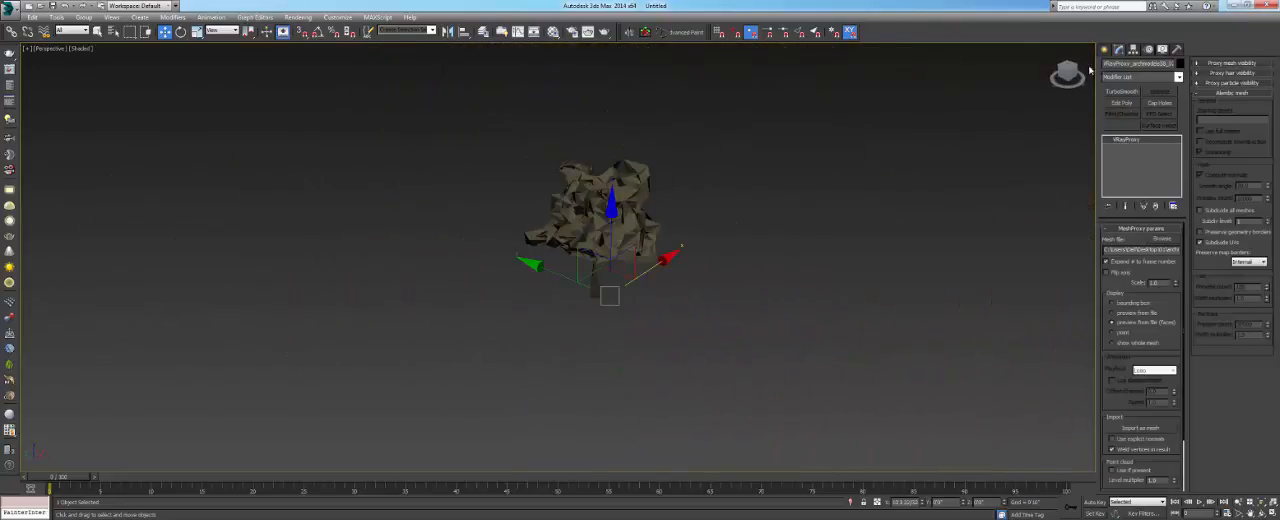
left_click(1107, 49)
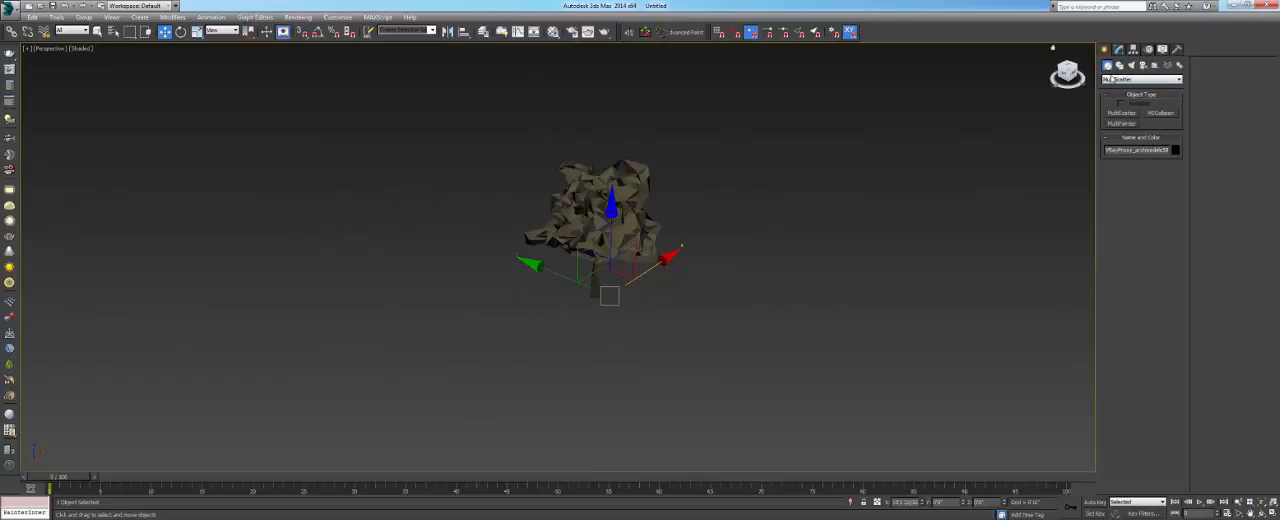
left_click(1111, 80)
left_click(1135, 88)
left_click(1160, 155)
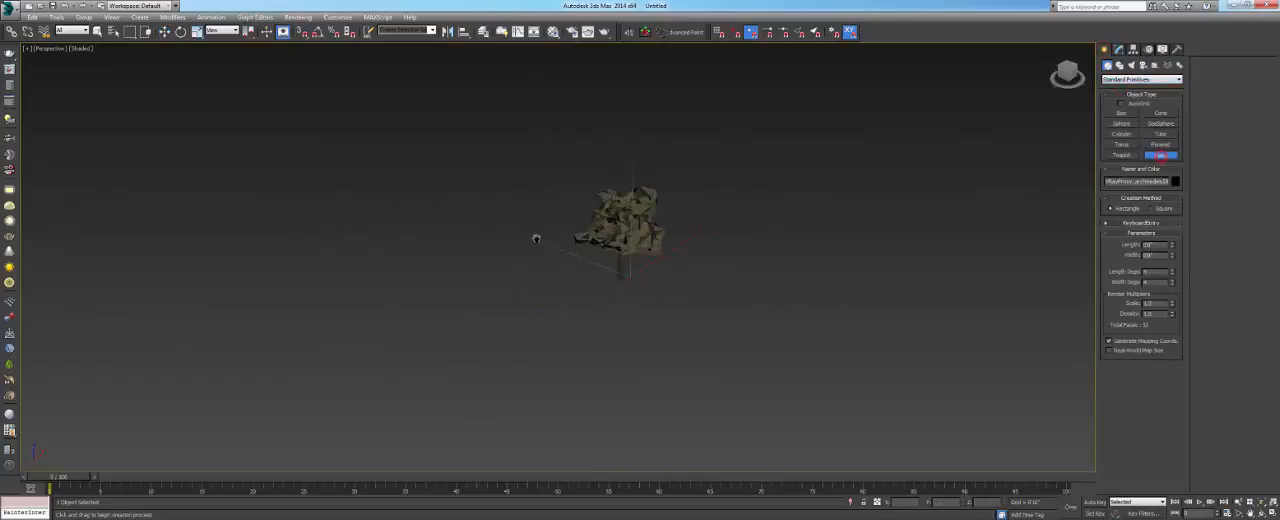
middle_click_drag(536, 239, 575, 235)
left_click_drag(560, 125, 411, 518)
key("w")
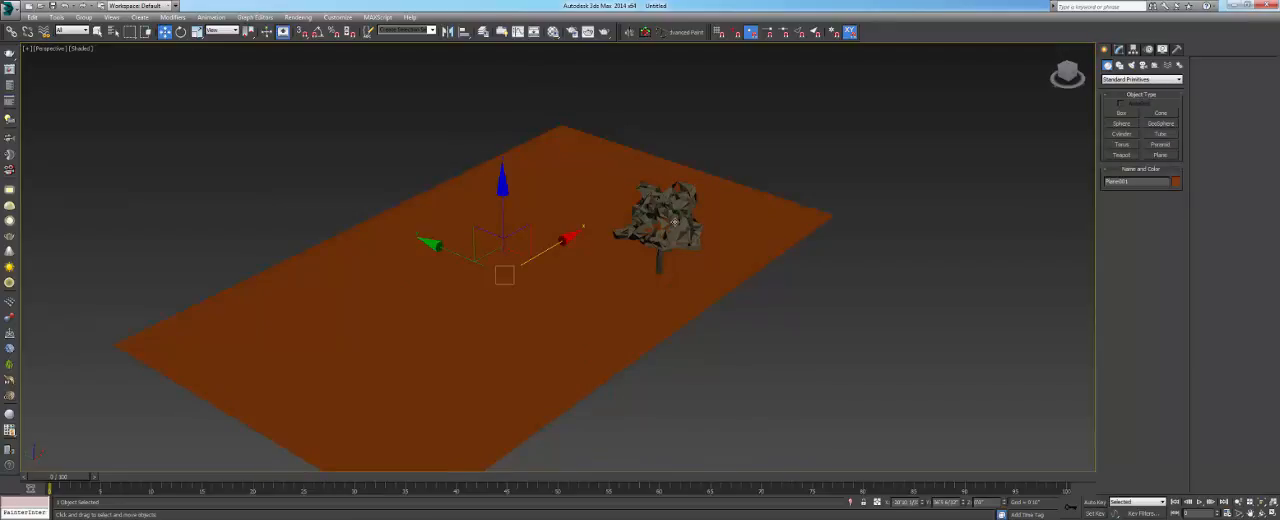
left_click(672, 222)
left_click_drag(679, 253, 914, 203)
- Set Advanced Painter to Randomizer, pick the proxy tree as its source object, and select the ground plane
left_click(680, 33)
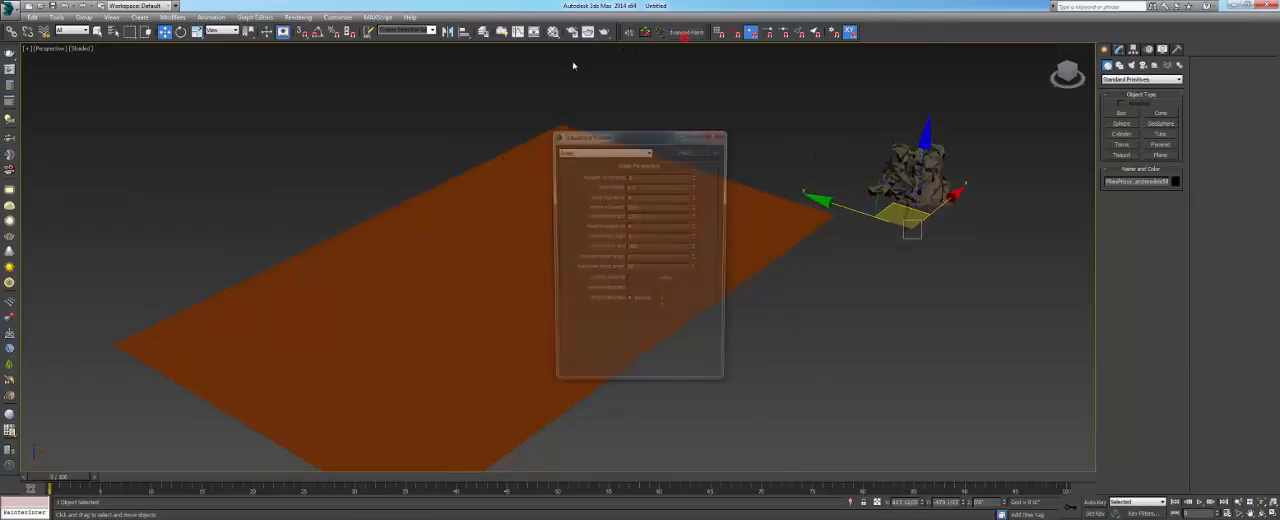
left_click(587, 154)
left_click(580, 178)
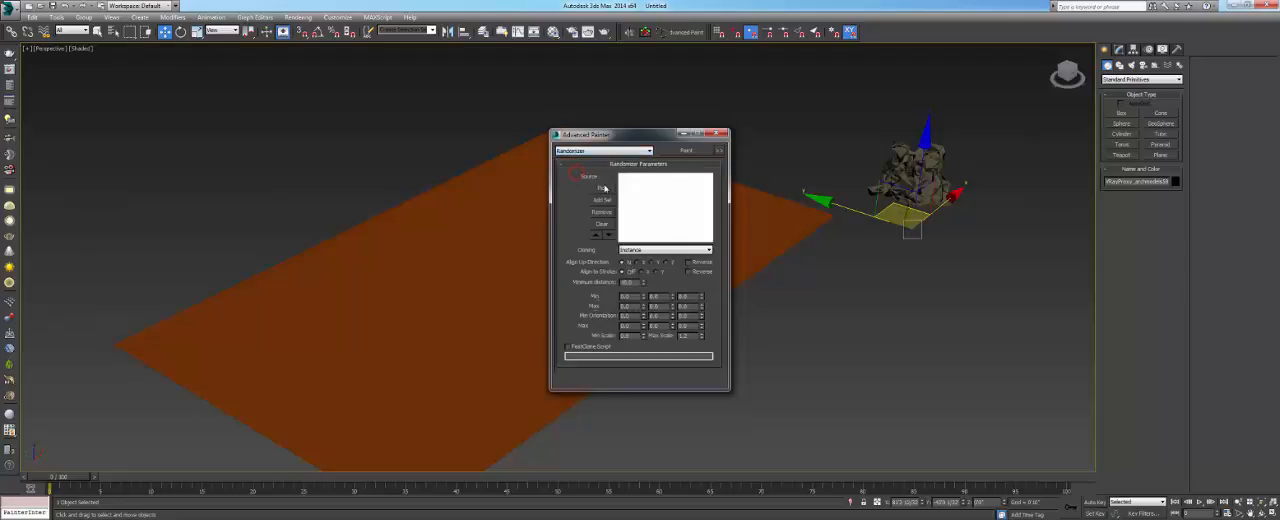
left_click(603, 188)
left_click(895, 172)
left_click(758, 198)
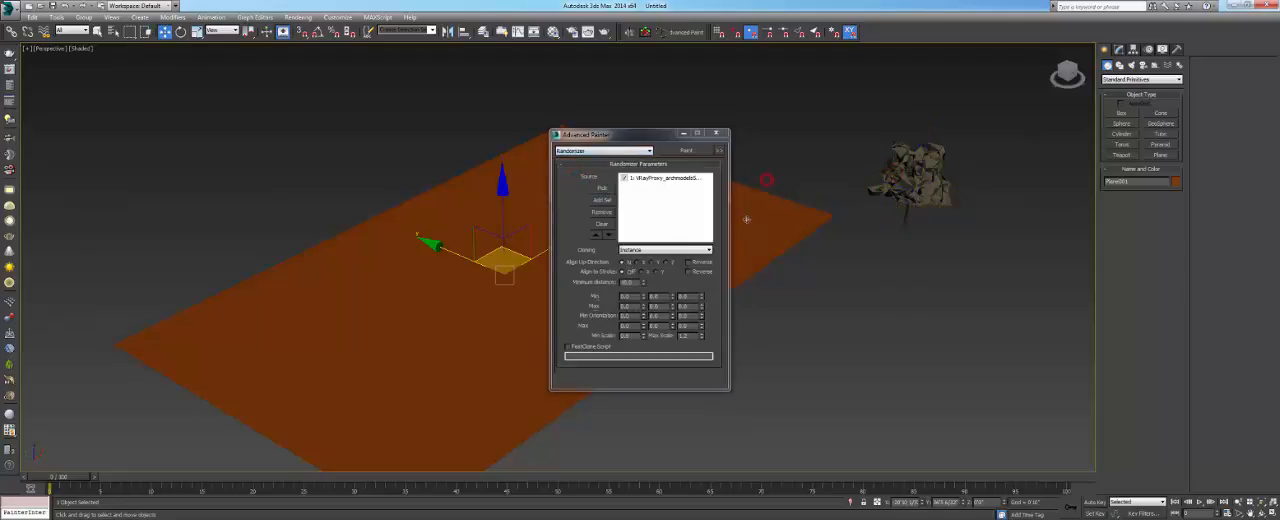
- Paint instances of the proxy tree all over the ground plane, and close Advanced Painter
left_click_drag(641, 141, 880, 156)
left_click(917, 168)
mouse_move(703, 262)
left_mouse_down()
mouse_move(714, 266)
mouse_move(437, 234)
mouse_move(394, 437)
mouse_move(565, 375)
left_mouse_up()
left_click(620, 316)
left_click(409, 212)
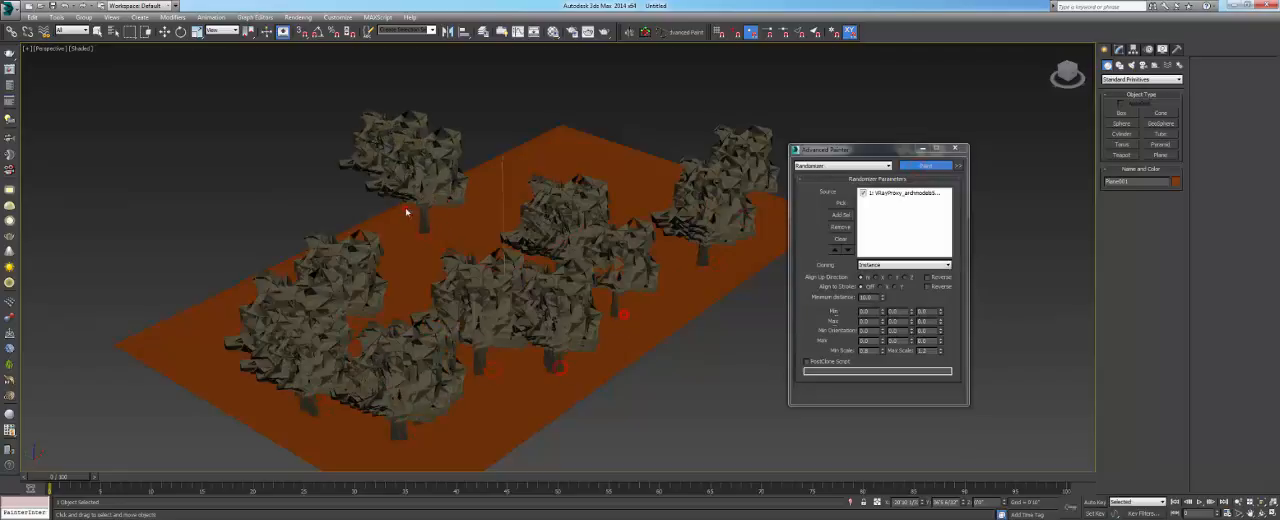
left_click(608, 151)
left_click(637, 179)
left_click(672, 227)
left_click(665, 279)
left_click(597, 393)
left_click(442, 446)
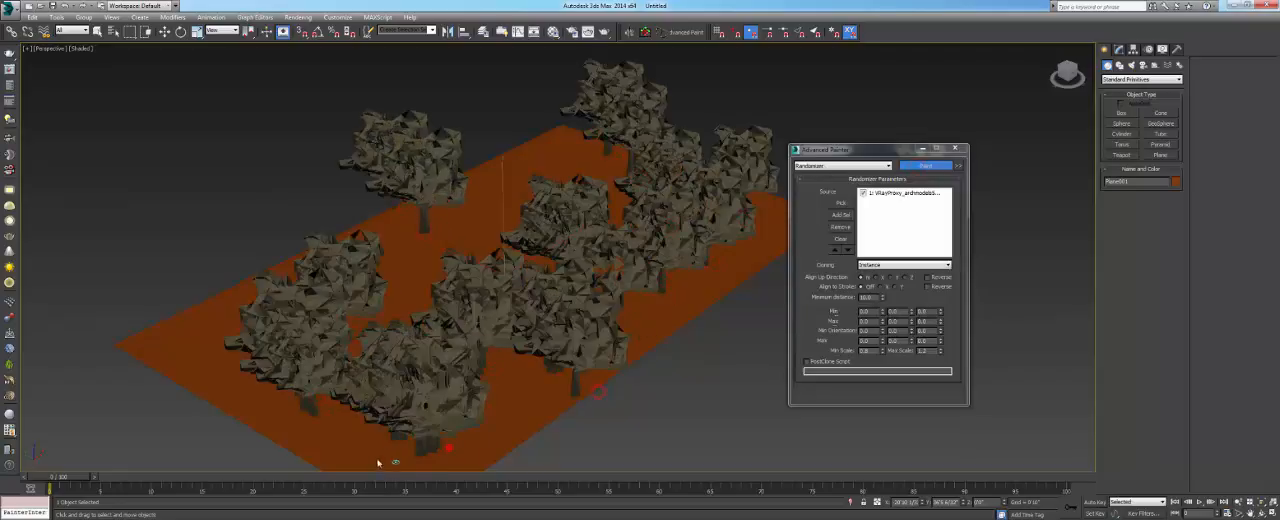
left_click(362, 449)
mouse_move(334, 412)
middle_mouse_down("alt")
mouse_move(275, 321)
mouse_move(314, 384)
middle_mouse_up("alt")
left_click(158, 327)
left_click(332, 263)
left_click(459, 240)
left_click(491, 244)
left_click(547, 154)
left_click(645, 157)
left_click(633, 163)
left_click(415, 243)
left_click(417, 311)
left_click(498, 313)
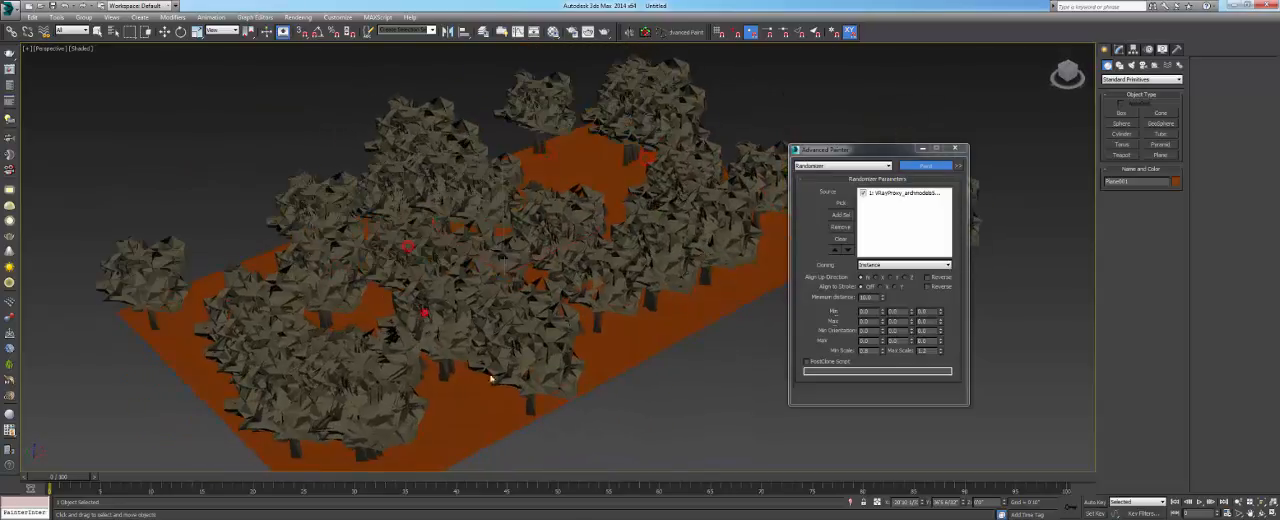
left_click(483, 371)
scroll(533, 358, "down", 2)
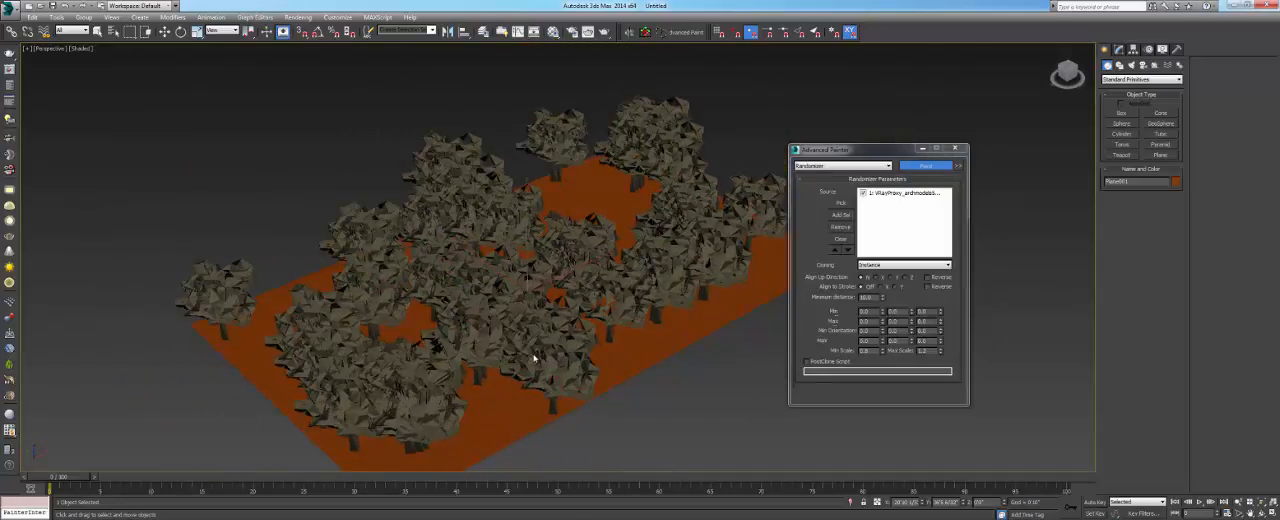
middle_click_drag(576, 322, 366, 320)
left_click(955, 148)
middle_click_drag(522, 233, 660, 213)
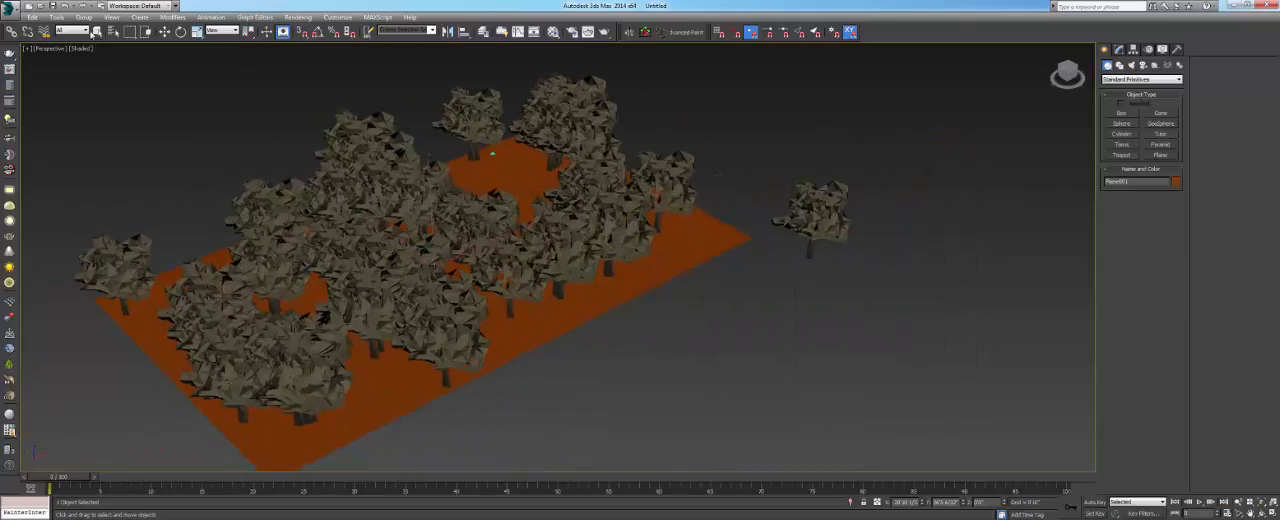
- Delete all painted trees from the ground plane, keeping the plane and the original proxy tree
left_click(98, 32)
middle_click_drag(330, 250, 410, 185, "alt")
left_click_drag(25, 91, 708, 344)
key("Delete")
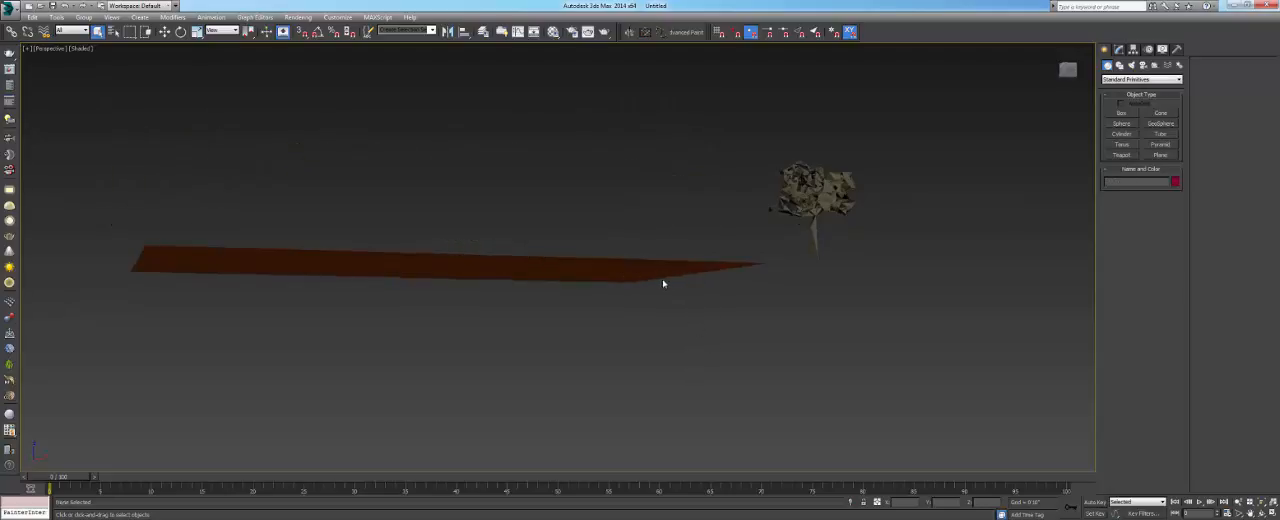
- Create a MultiScatter object beside the ground plane and the proxy tree
middle_click_drag(666, 280, 714, 273, "alt")
left_click(1108, 78)
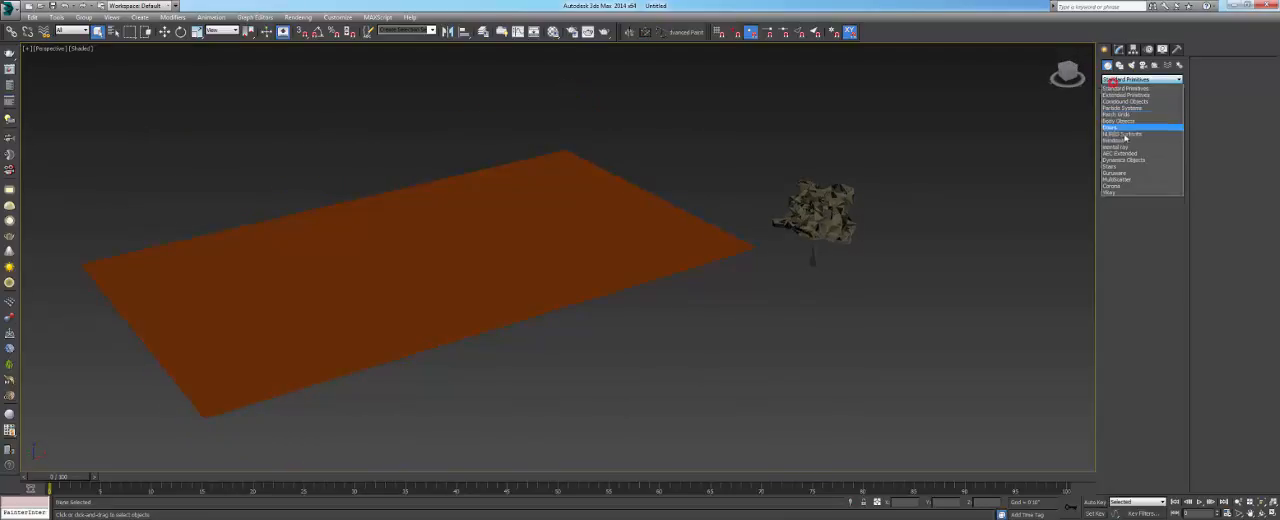
left_click(1117, 178)
left_click(1121, 112)
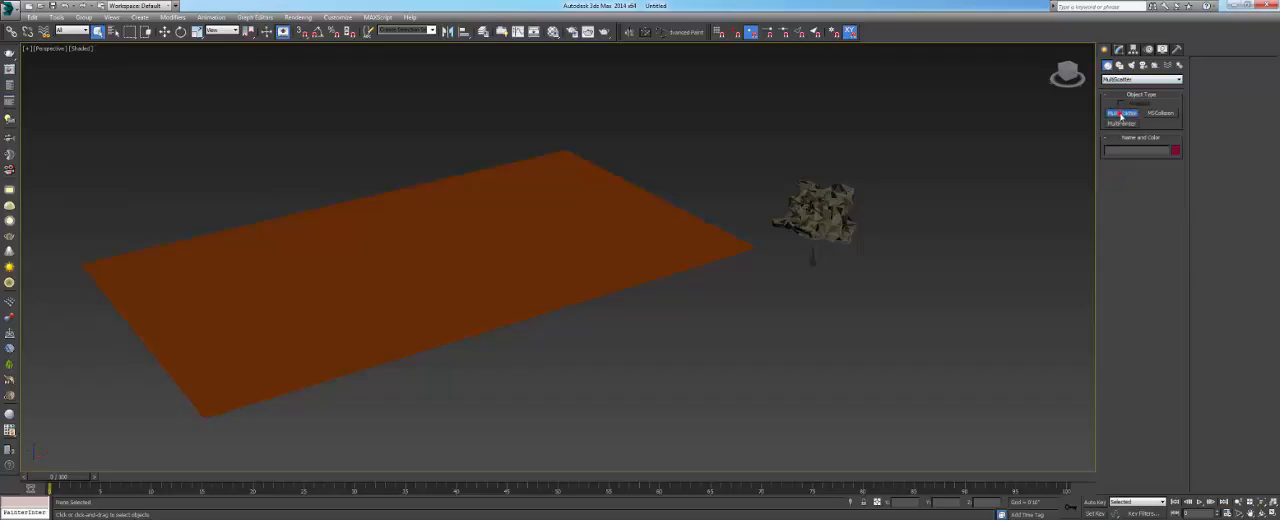
left_click_drag(920, 277, 934, 304)
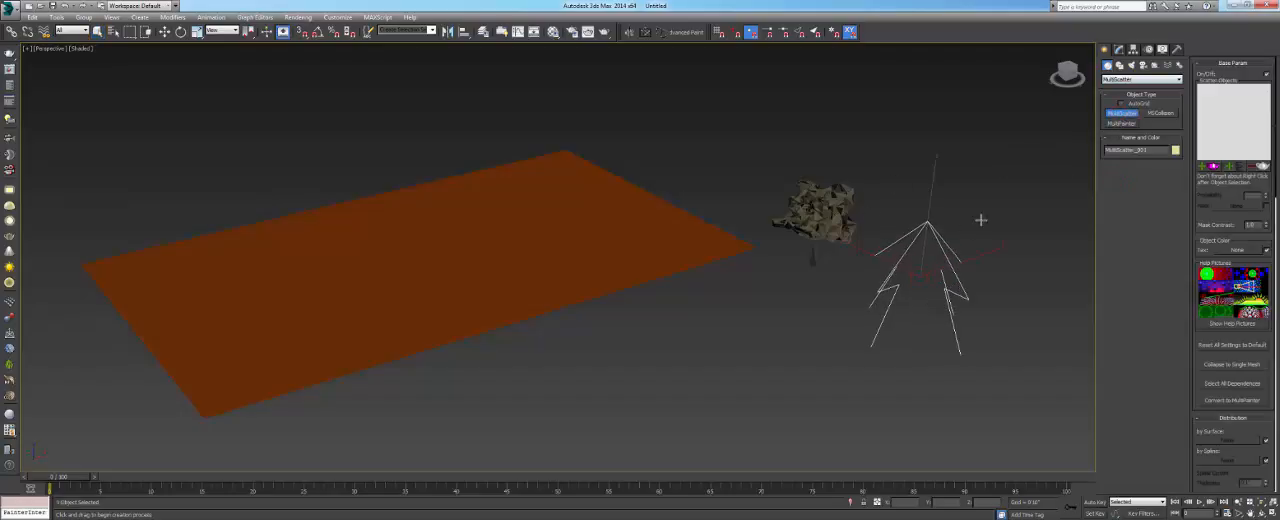
- Add the proxy tree to the MultiScatter's scatter objects and pick the ground plane as its distribution surface
left_click(1118, 48)
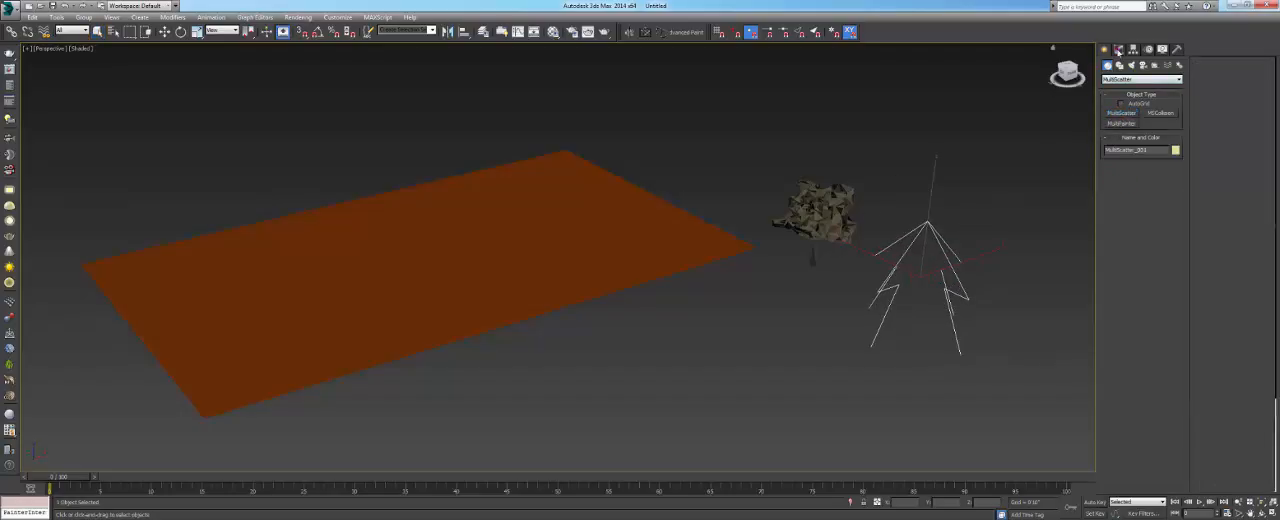
left_click(1120, 332)
left_click(826, 208)
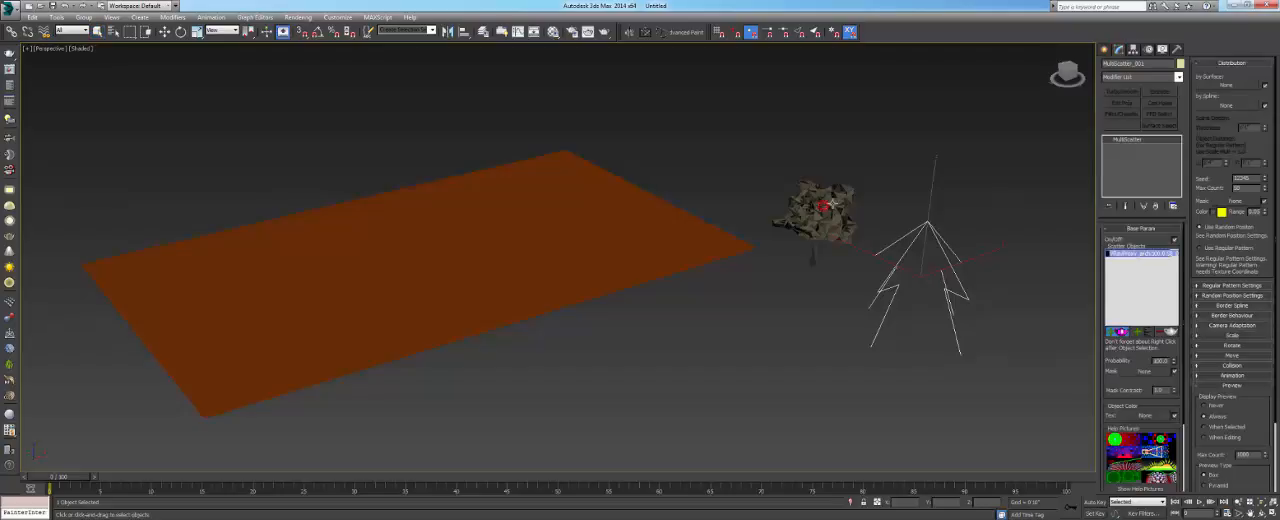
left_click(1200, 88)
left_click(494, 229)
- Examine the scattered box previews on the ground plane from different angles, along with the MultiScatter distribution settings
middle_click_drag(494, 229, 821, 235, "alt")
scroll(821, 233, "up", 4)
scroll(821, 233, "down", 5)
middle_click_drag(318, 188, 526, 208)
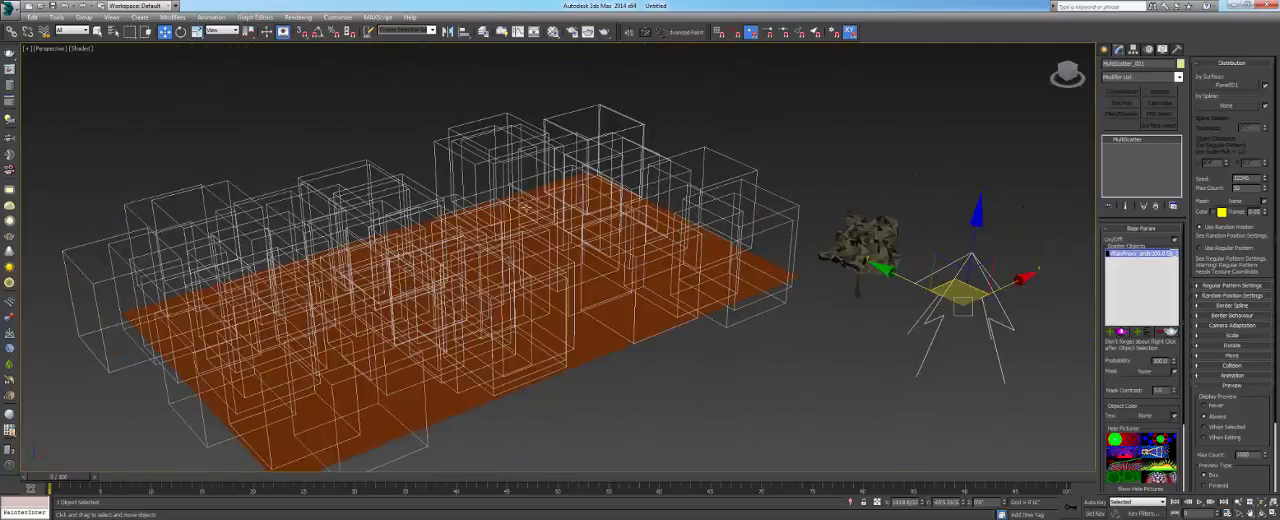
middle_click_drag(549, 250, 574, 238, "alt")
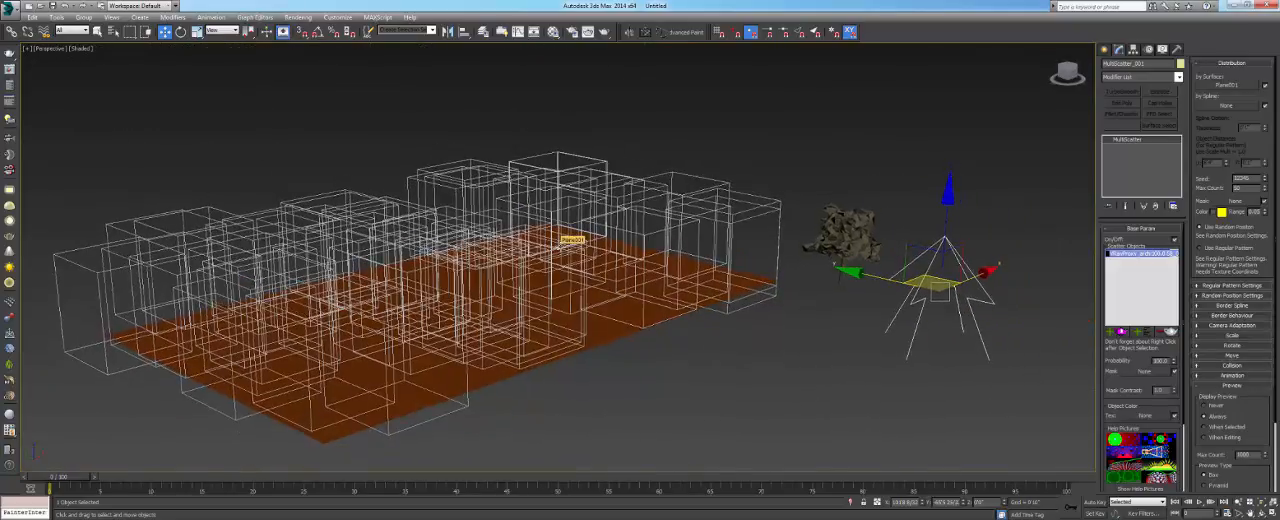
middle_click_drag(600, 289, 610, 270, "alt")
left_click_drag(1199, 212, 1203, 194)
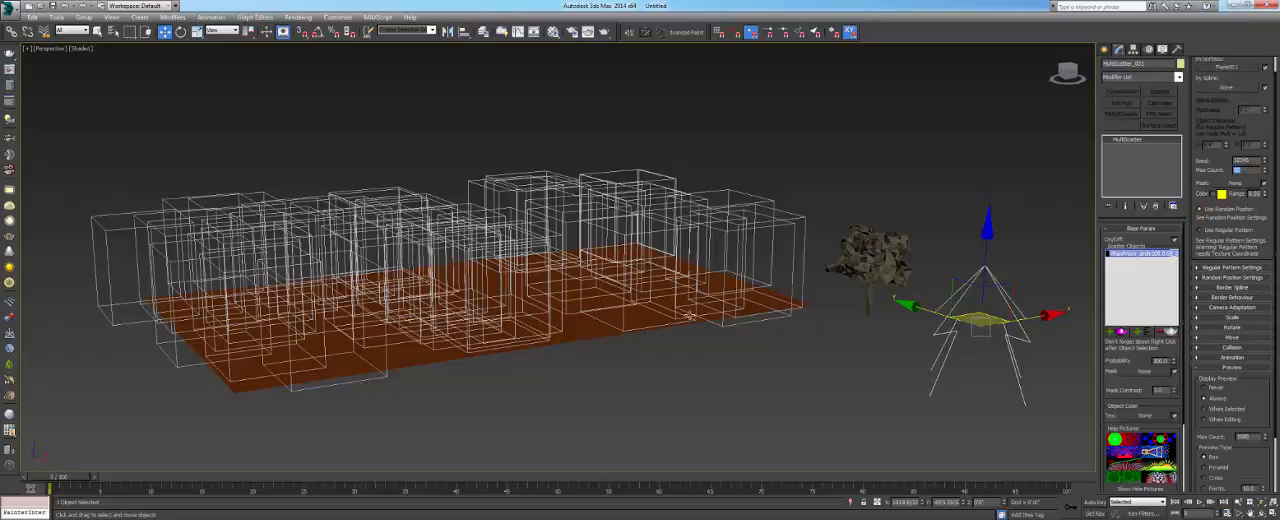
mouse_move(541, 278)
middle_mouse_down("alt")
mouse_move(528, 264)
mouse_move(517, 281)
middle_mouse_up("alt")
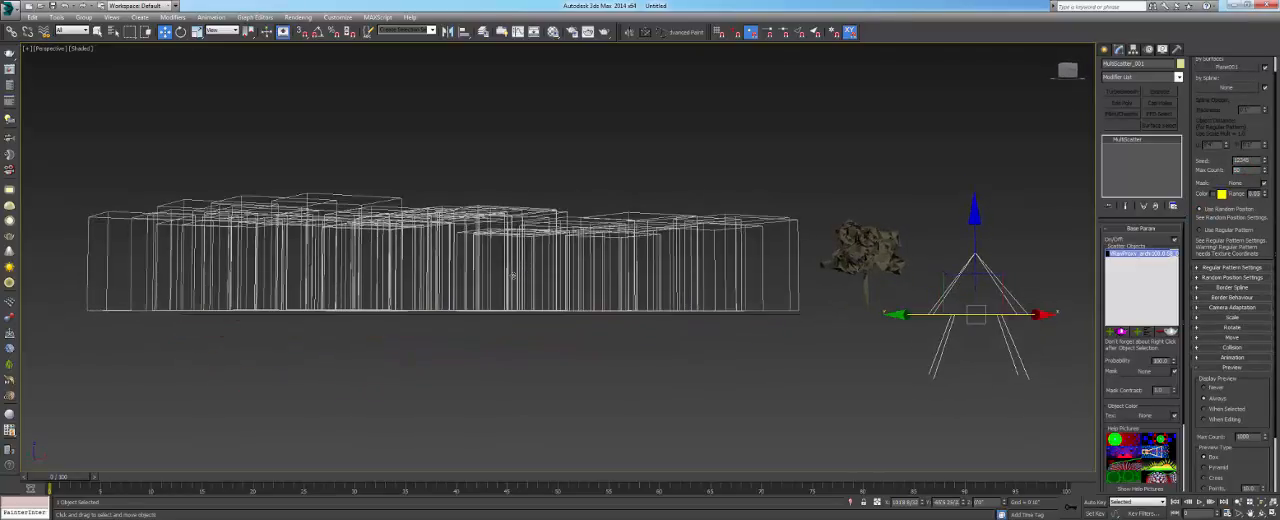
- Delete the MultiScatter object, the ground plane and the proxy tree to empty the scene
middle_click_drag(513, 276, 655, 301, "alt")
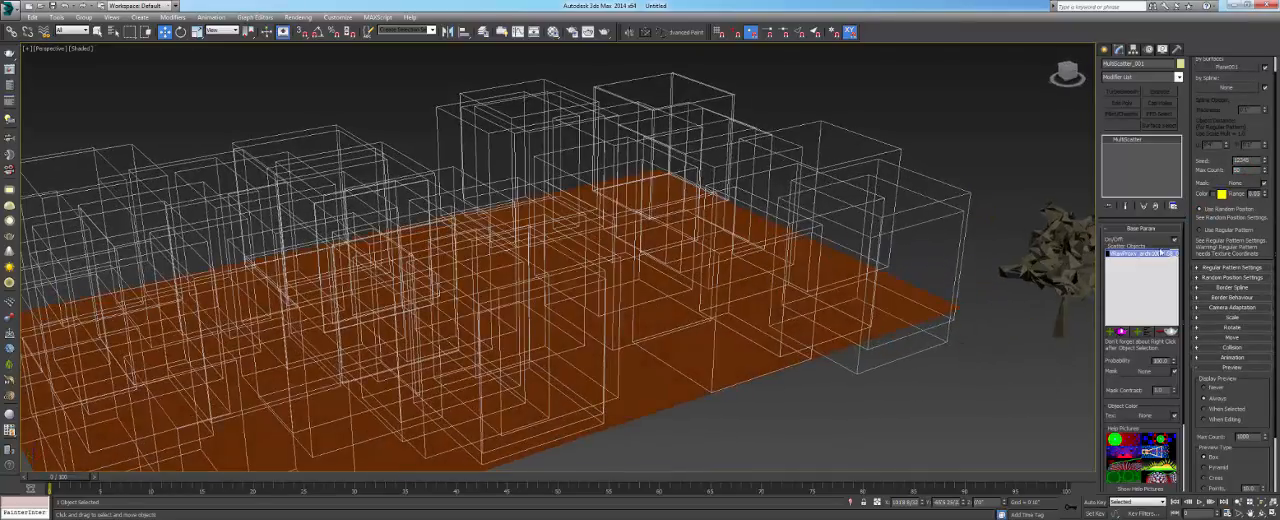
left_click(990, 182)
scroll(811, 213, "down", 5)
middle_click_drag(657, 261, 630, 297)
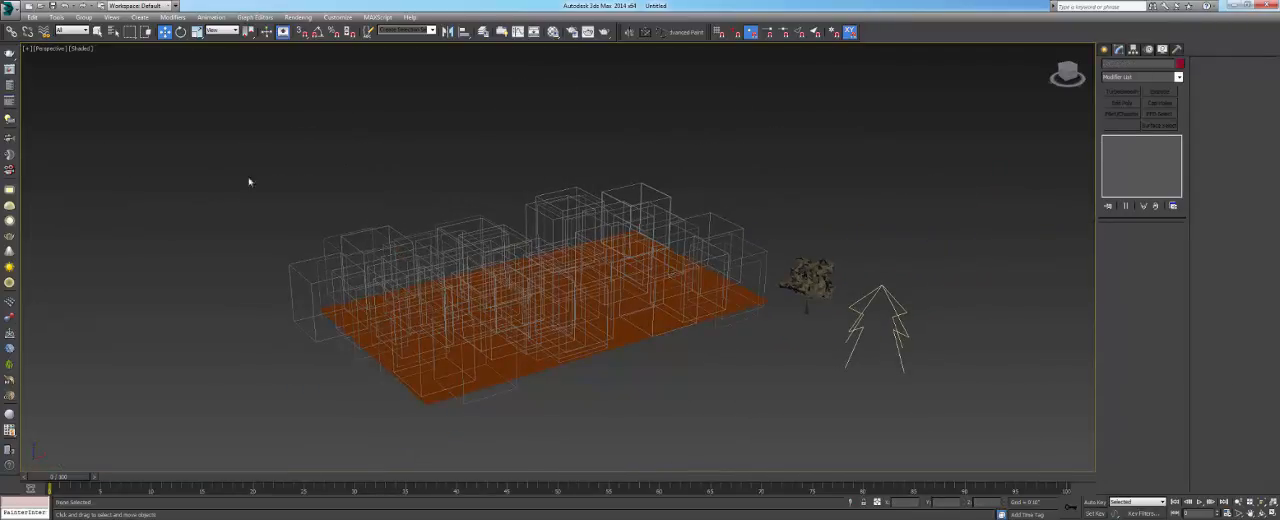
left_click_drag(178, 160, 680, 400)
key("Delete")
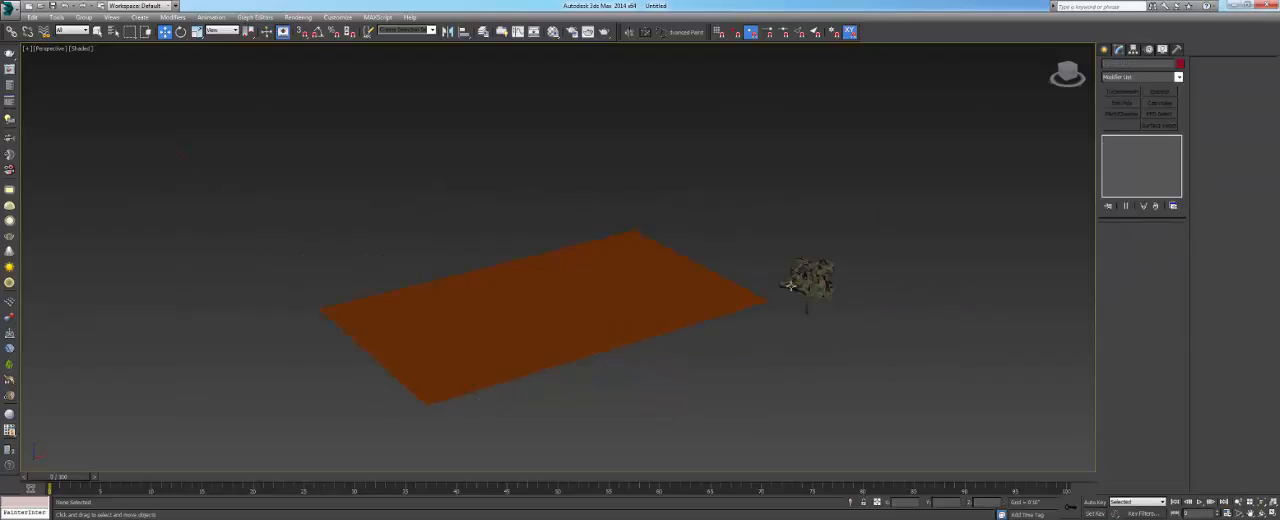
left_click(630, 276)
key("Delete")
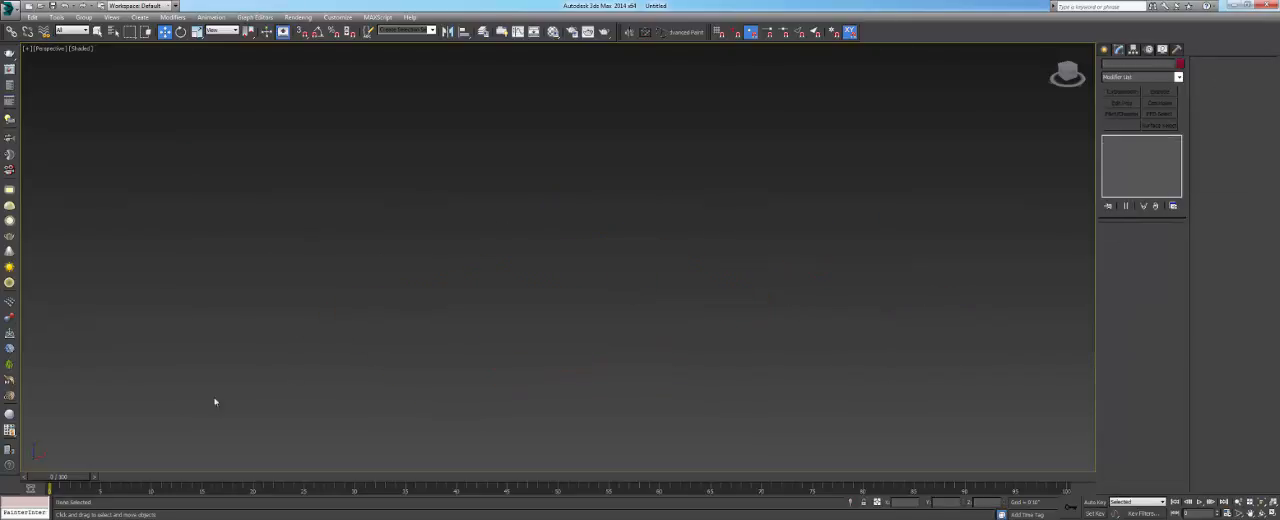
- Browse in Windows Explorer to the HDCarsCollection_V4 folder under 3D Models, CARS on the RESOURCES drive
key("super")
left_click(143, 227)
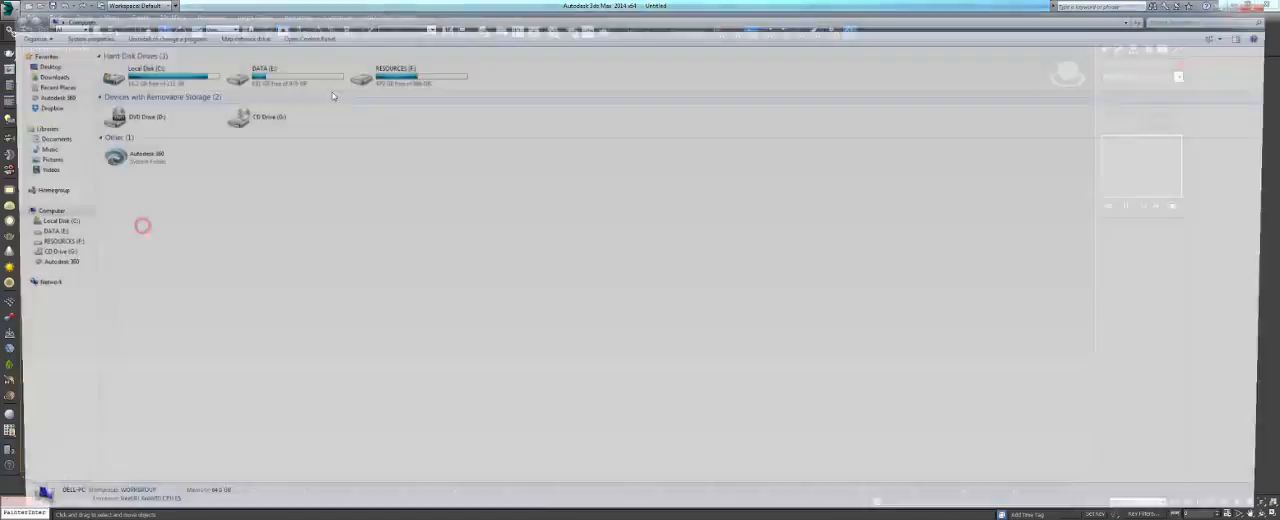
double_click(422, 80)
double_click(165, 66)
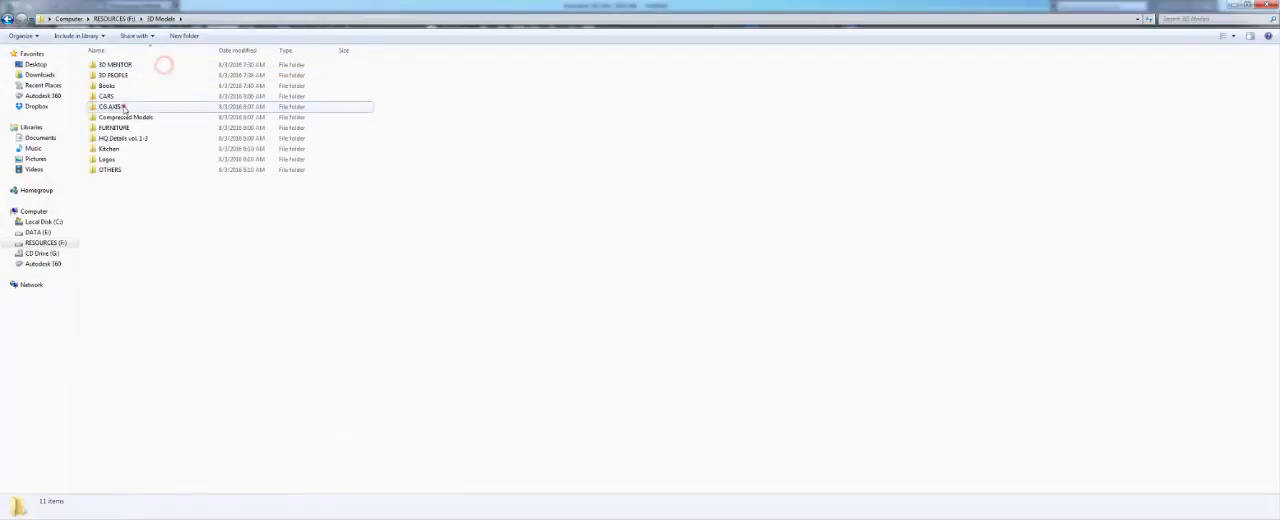
double_click(125, 104)
double_click(125, 106)
- Merge the hdcars4_audi_a4 scene file into the empty 3ds Max scene and place the car
double_click(118, 160)
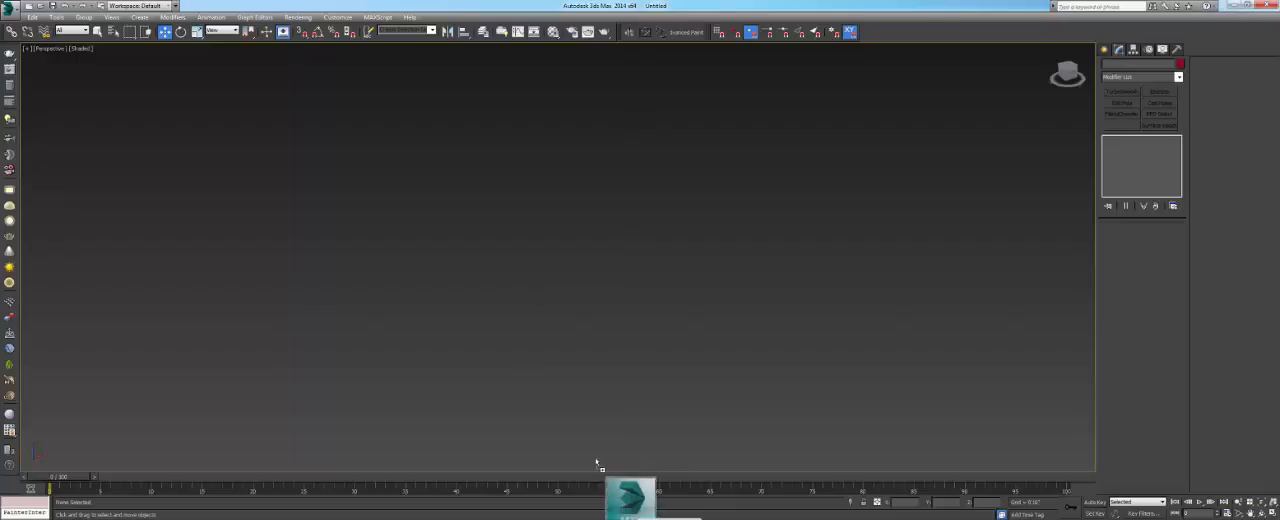
right_click(523, 276)
left_click(540, 292)
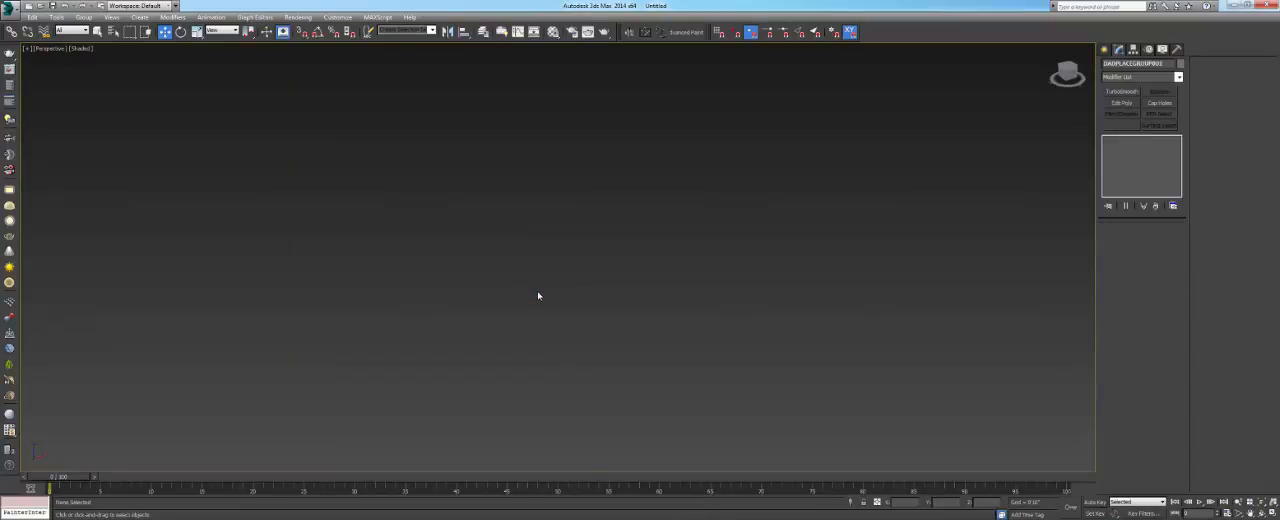
left_click(549, 292)
left_click(569, 305)
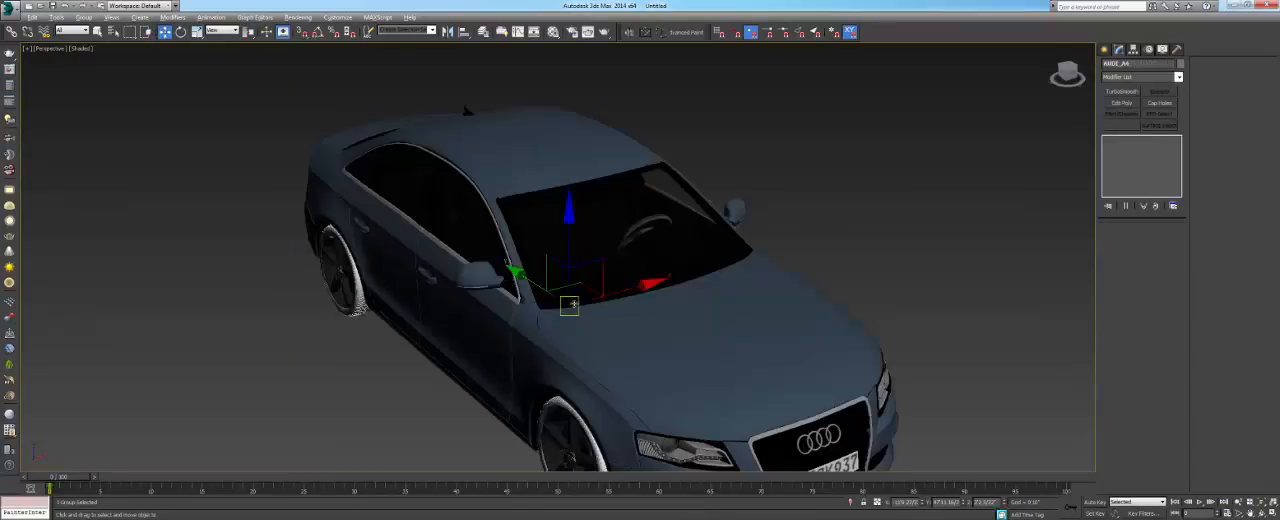
middle_click_drag(569, 306, 607, 336, "alt")
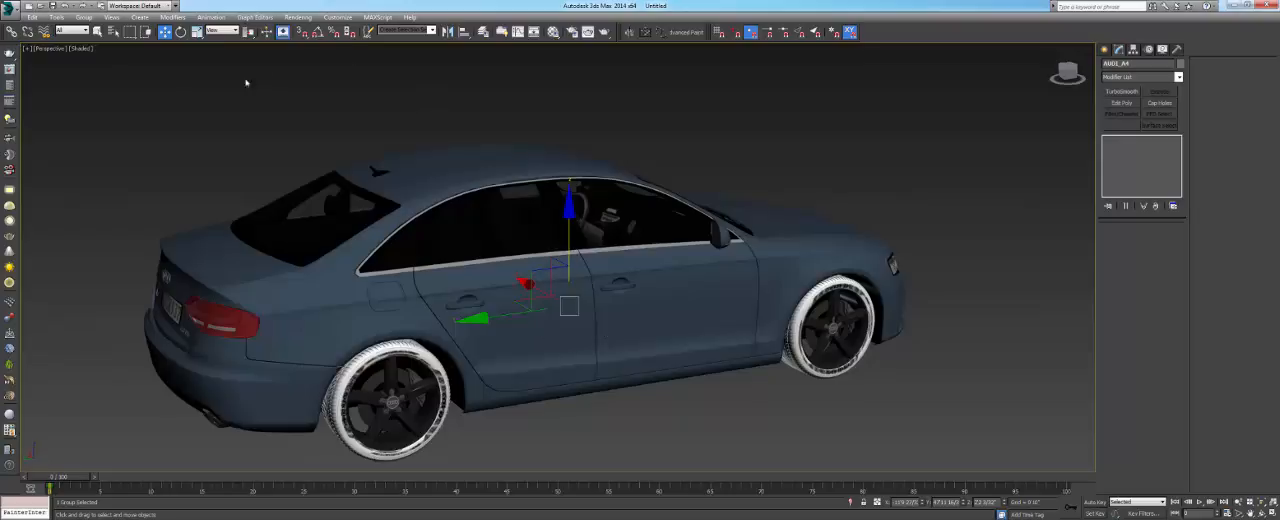
- Ungroup the AUDI_A4 group
left_click(84, 18)
left_click(300, 4)
middle_click_drag(562, 291, 500, 306, "alt")
key("F3")
key("F3")
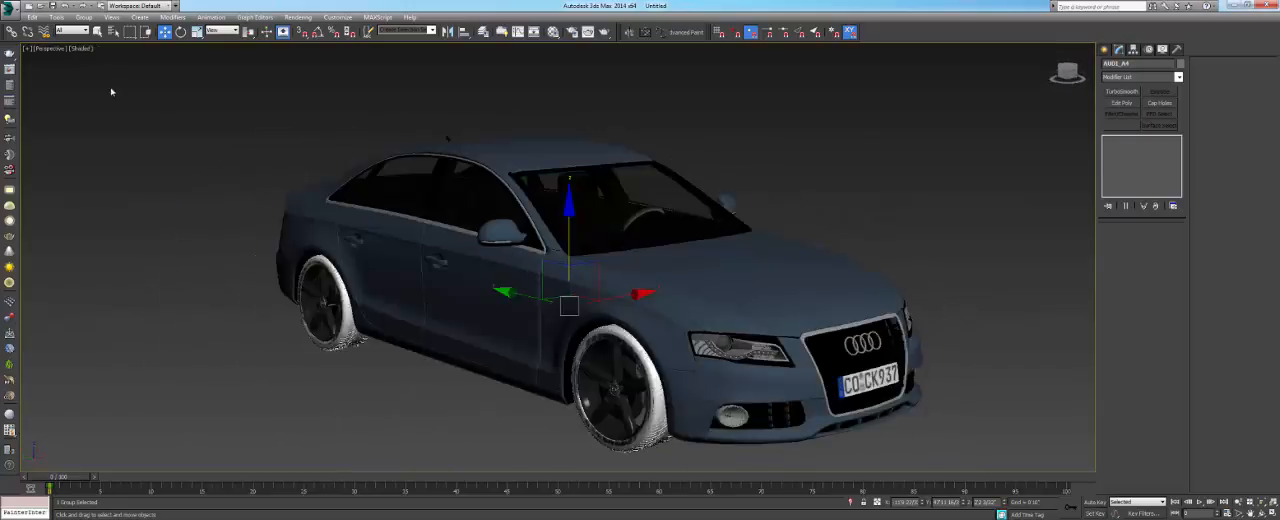
left_click(84, 17)
left_click(95, 38)
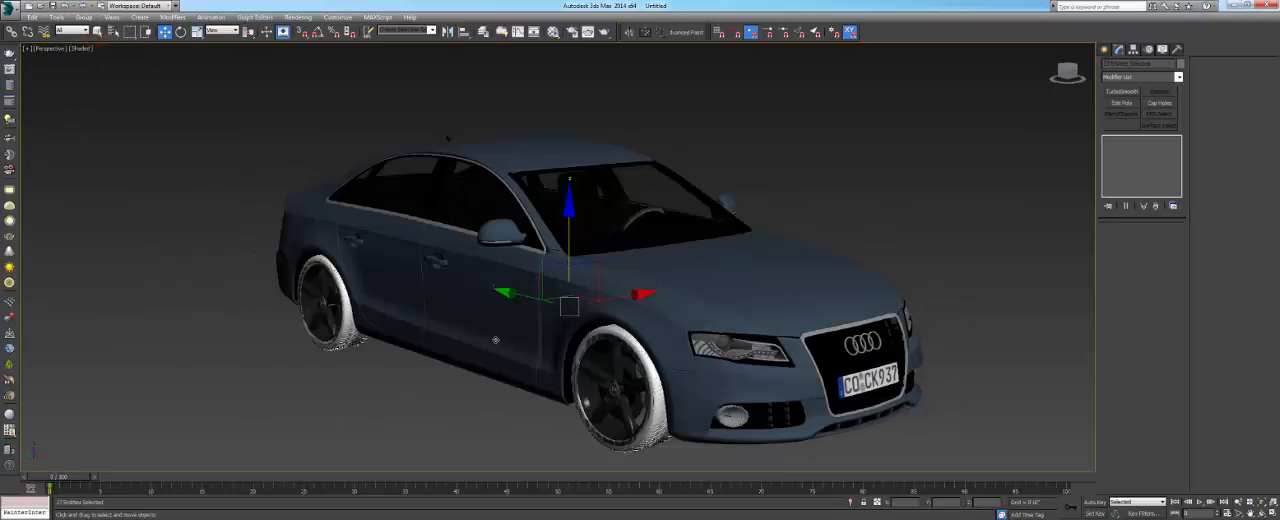
- Test-move the car body and the front wheel group to check how the parts are separated, undoing each move
left_click(487, 318)
left_click_drag(831, 287, 837, 187)
key("ctrl+z")
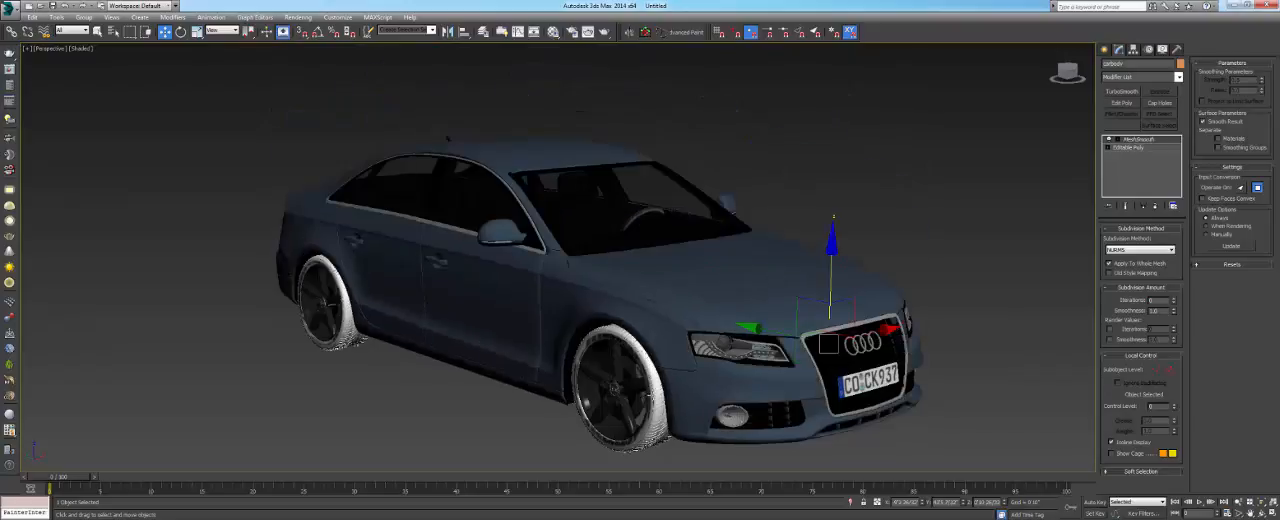
left_click(652, 405)
left_click_drag(667, 377, 612, 386)
key("ctrl+z")
scroll(611, 388, "down", 3)
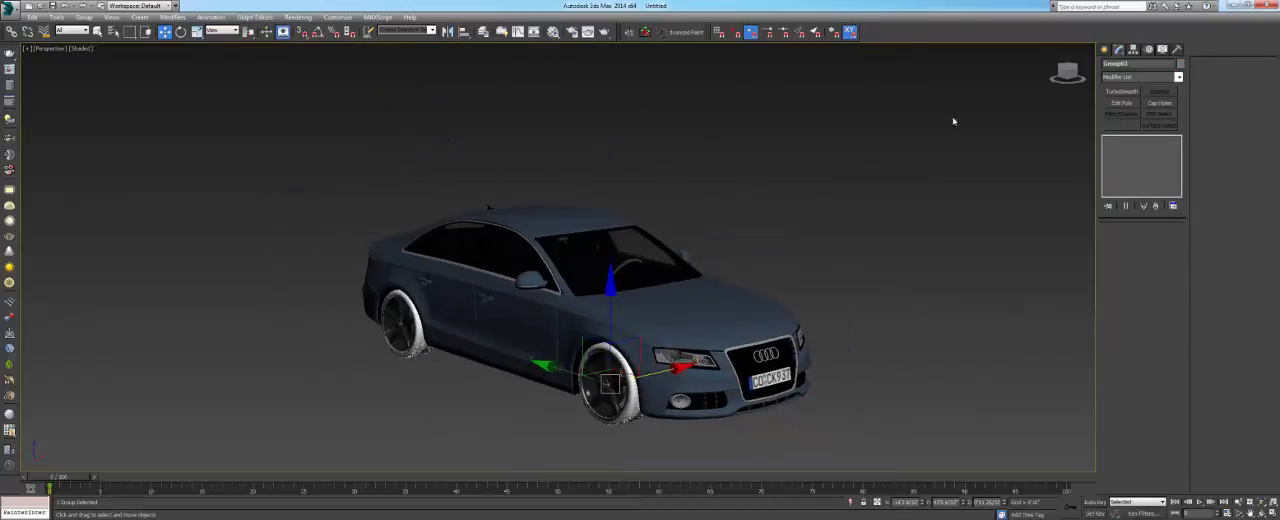
- Select all car parts, ungroup the remaining nested groups and clear the selection
key("ctrl+a")
left_click(84, 17)
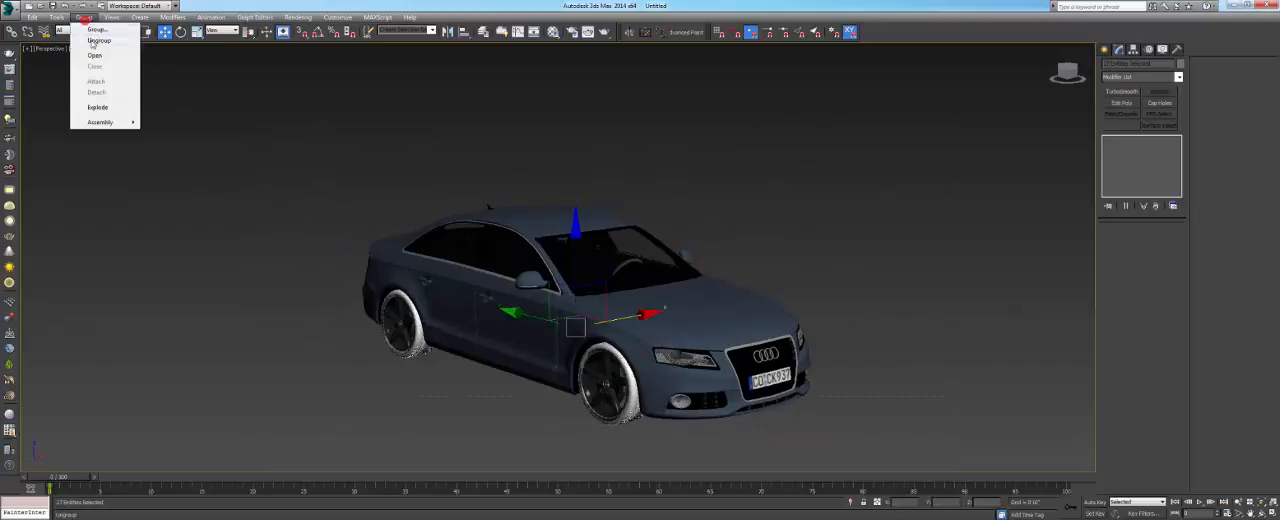
left_click(98, 41)
left_click(84, 17)
left_click(363, 154)
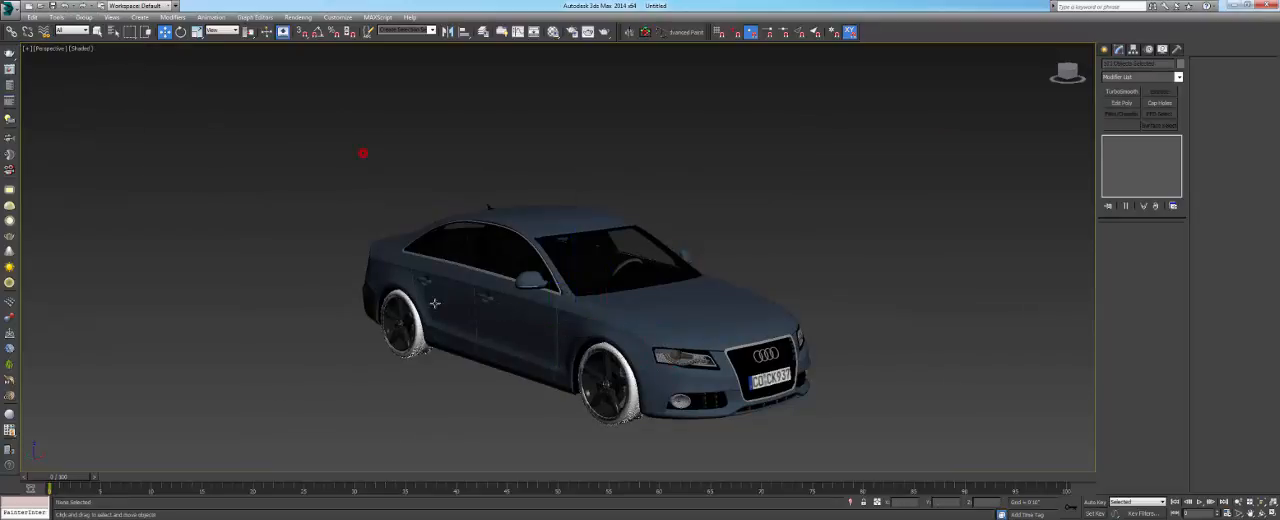
- Test-move parts of the rear and front wheels to check that they are individual objects, undoing each move
left_click(420, 326)
left_click_drag(485, 314, 293, 361)
key("ctrl+z")
scroll(600, 436, "up", 3)
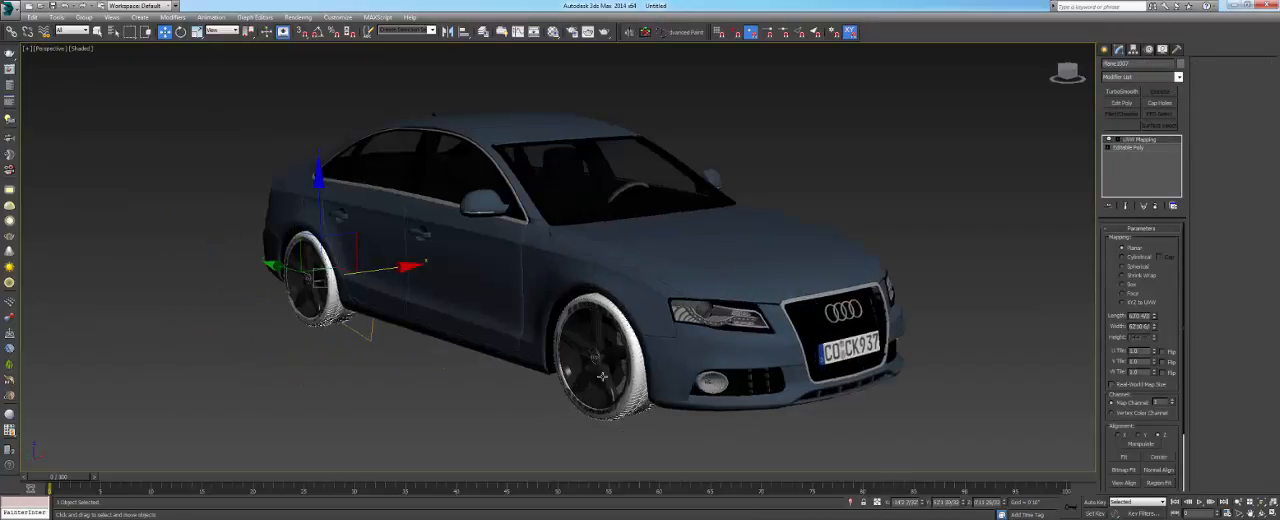
left_click(600, 336)
scroll(600, 336, "up", 2)
left_click_drag(640, 360, 624, 380)
key("ctrl+z")
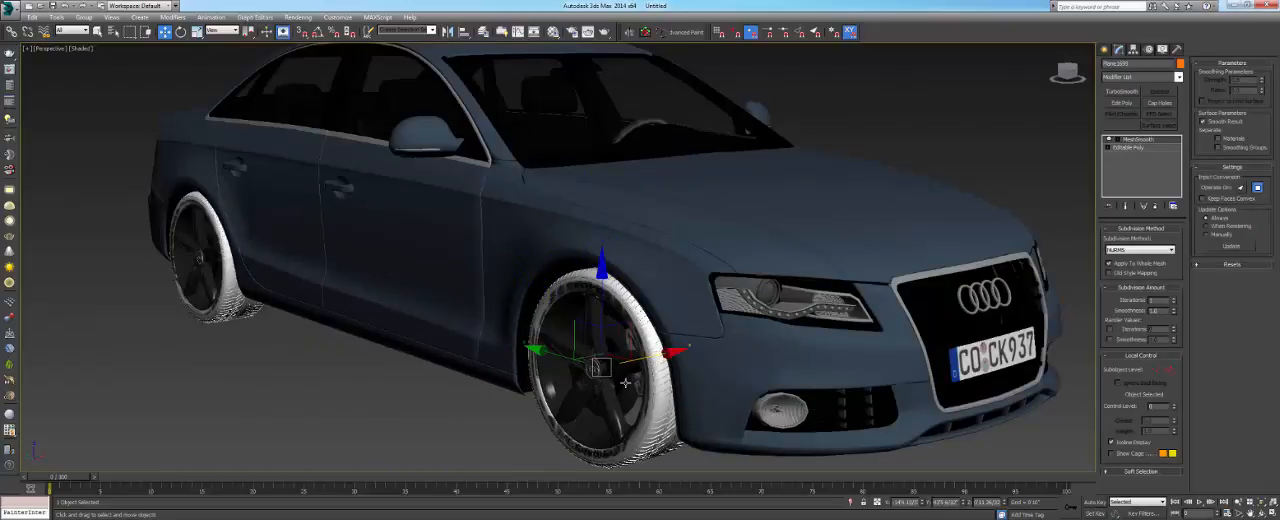
- Convert the car body mesh to an Editable Poly
scroll(737, 129, "down", 4)
left_click(725, 256)
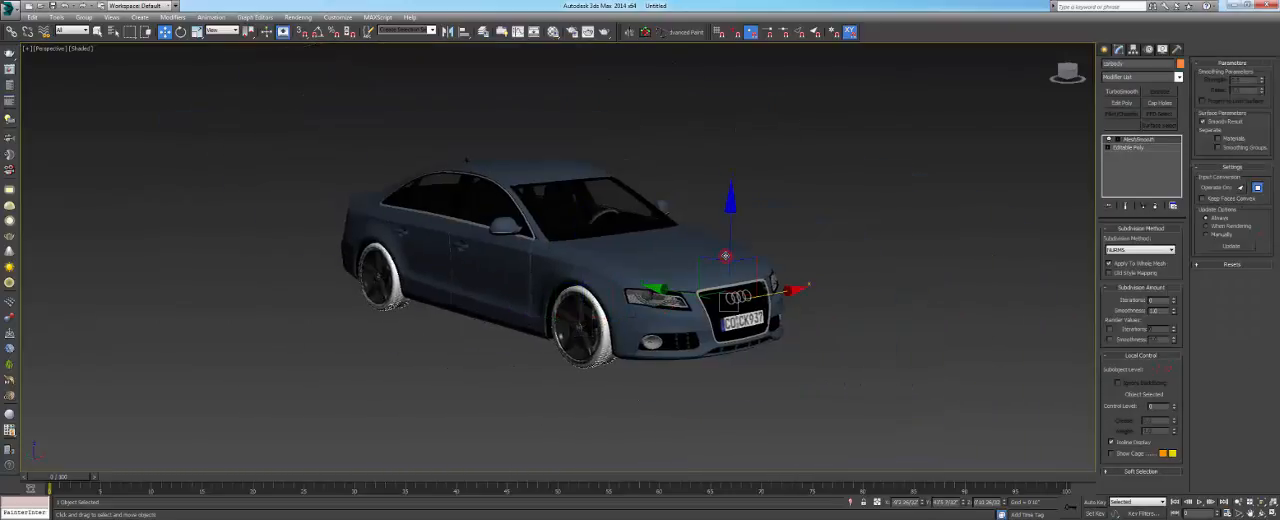
right_click(690, 253)
mouse_move(745, 349)
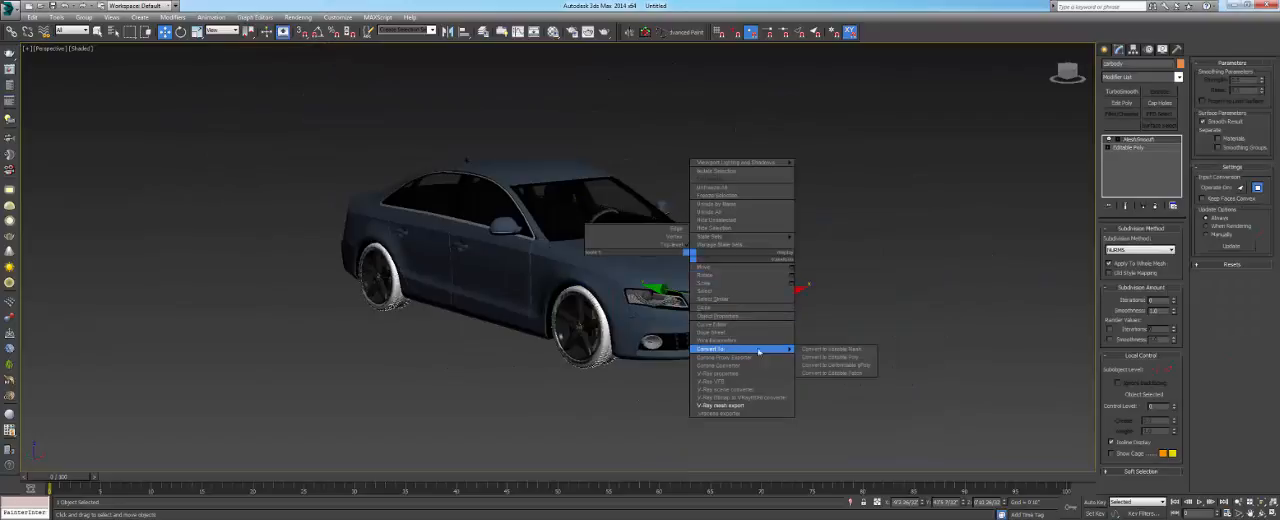
left_click(817, 357)
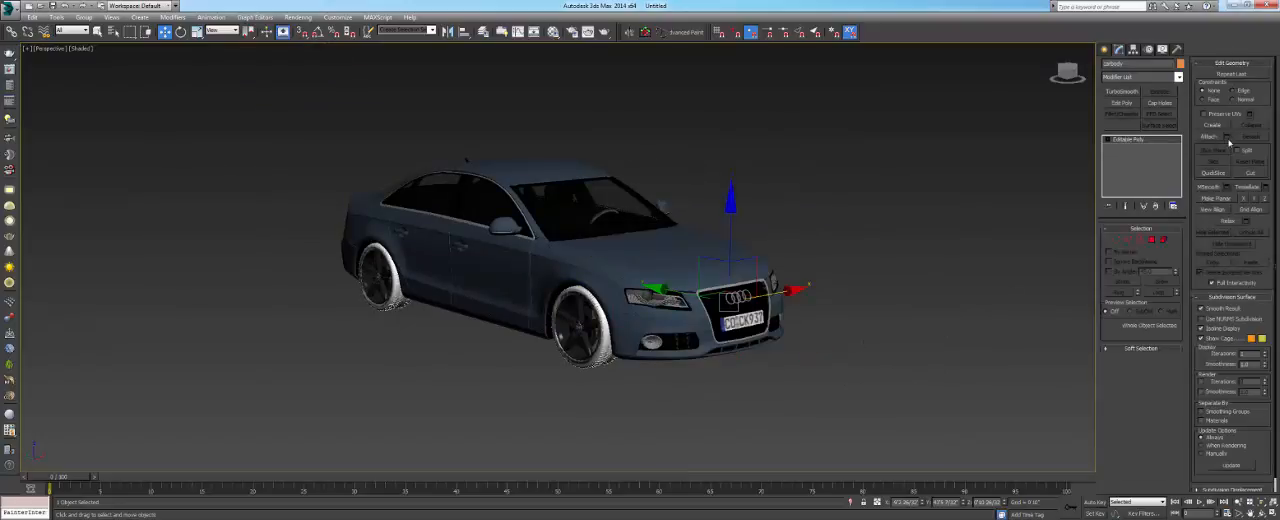
- Attach all the other car geometry to the body using the attach list
left_click(1229, 141)
left_click(728, 177)
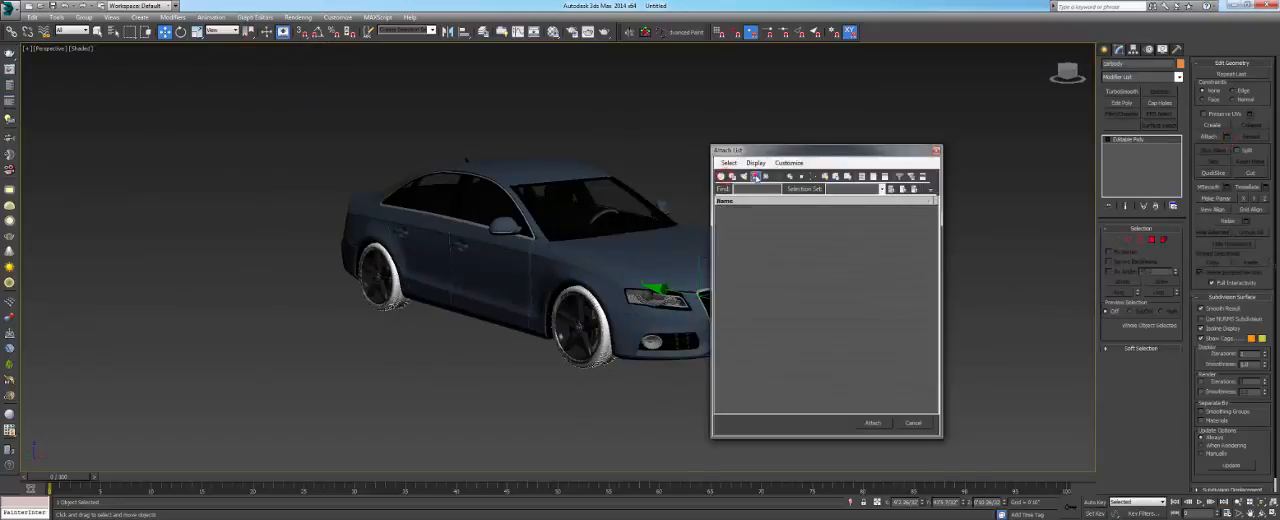
left_click(721, 177)
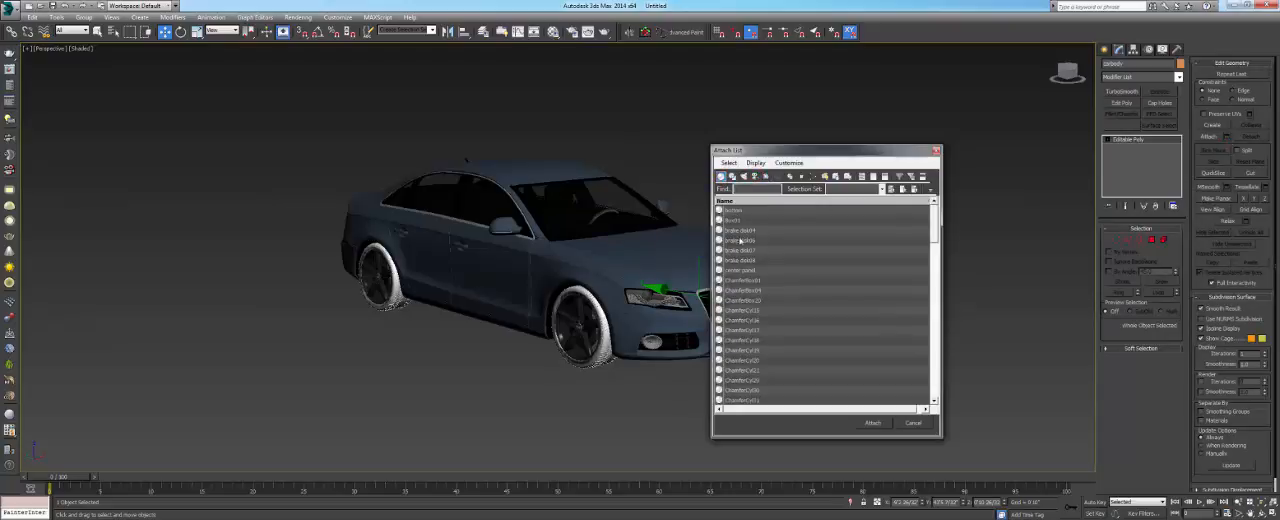
key("ctrl+a")
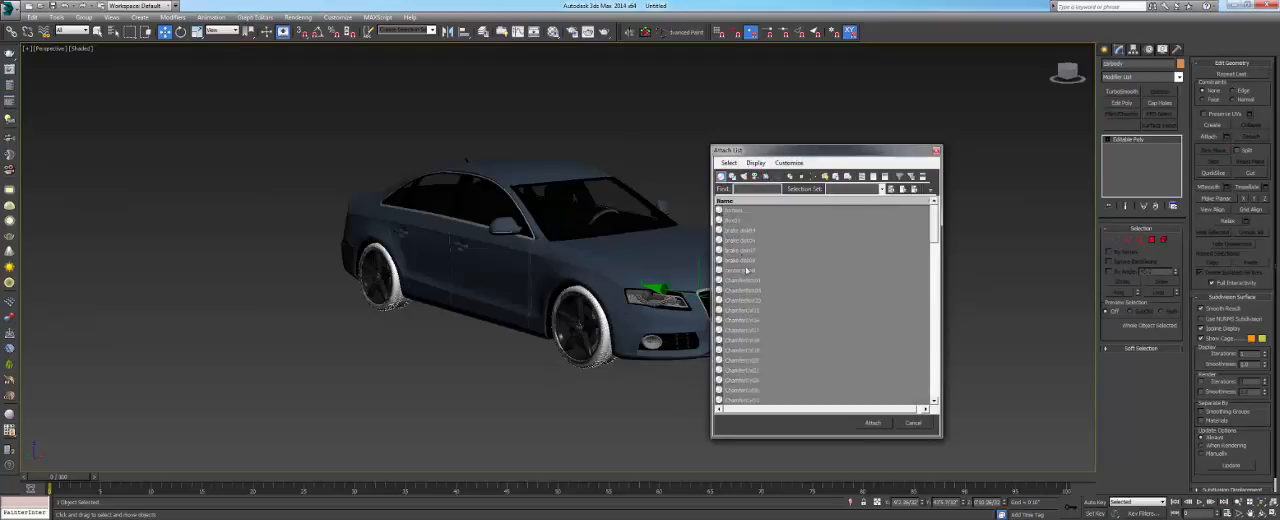
left_click(870, 423)
- Move the attached car upward to test that it behaves as one object
left_click(691, 249)
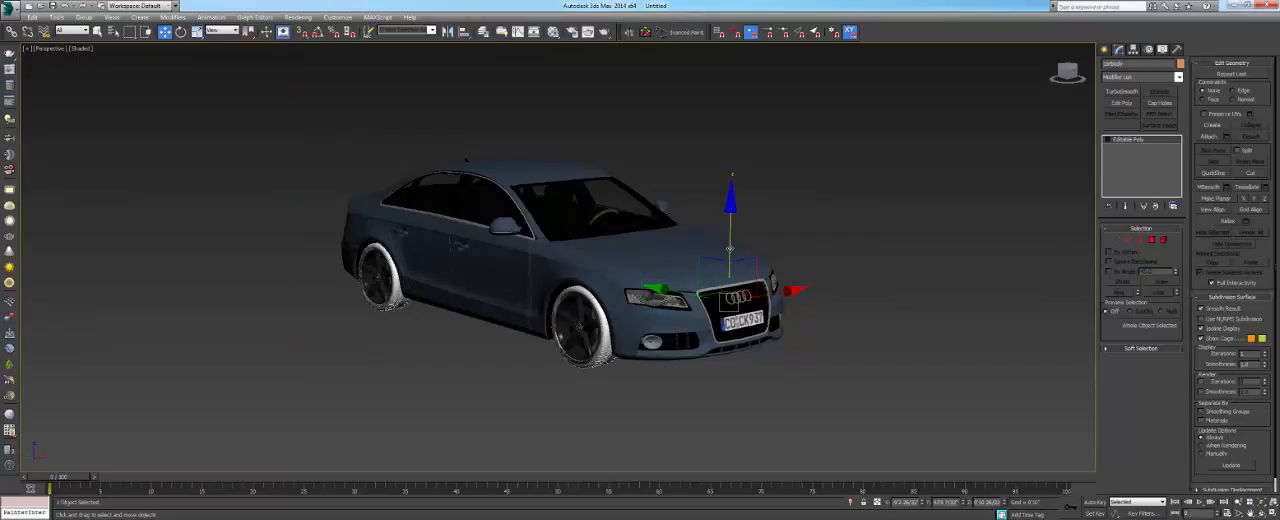
left_click_drag(728, 250, 731, 209)
left_click(808, 360)
left_click(665, 221)
key("ctrl+z")
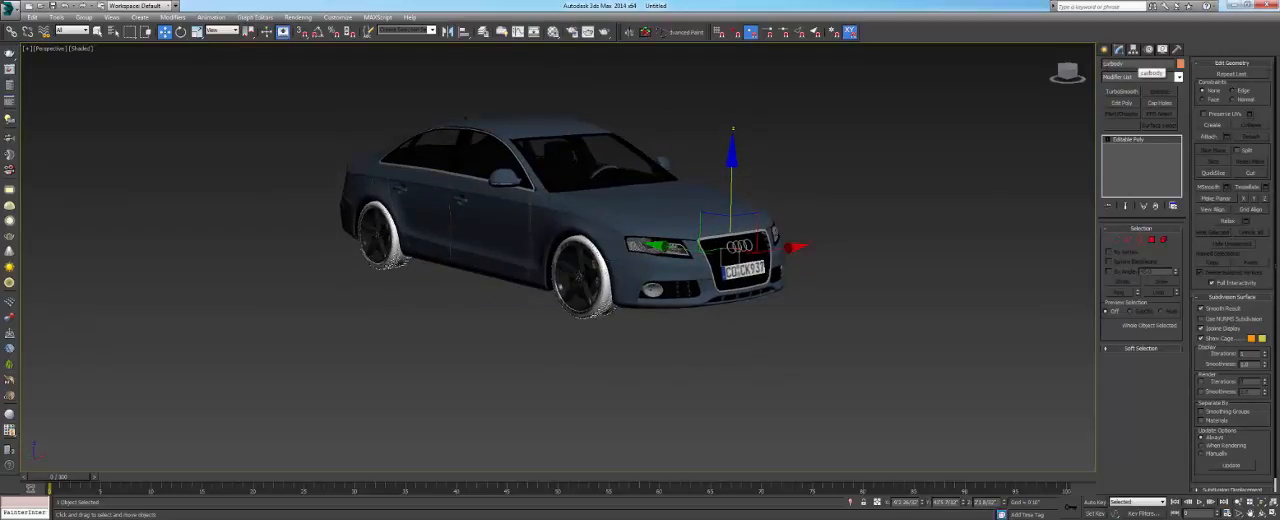
- Export the car as a V-Ray mesh to a desktop folder, with all selected objects in a single file and automatic proxy creation
middle_click_drag(645, 221, 638, 278)
scroll(656, 283, "down", 3)
right_click(638, 278)
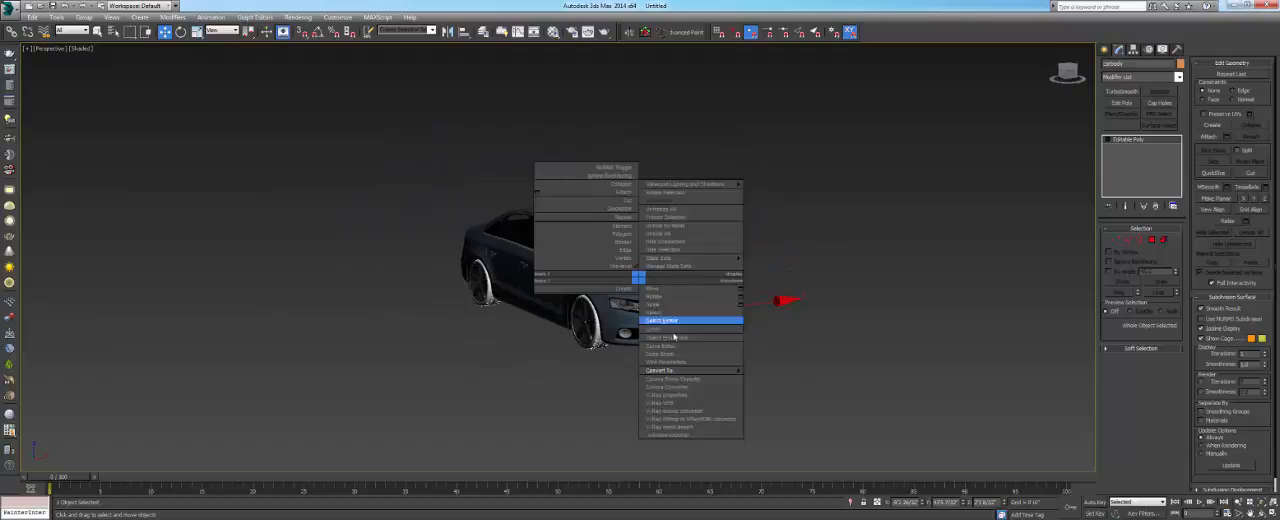
left_click(674, 428)
left_click(708, 152)
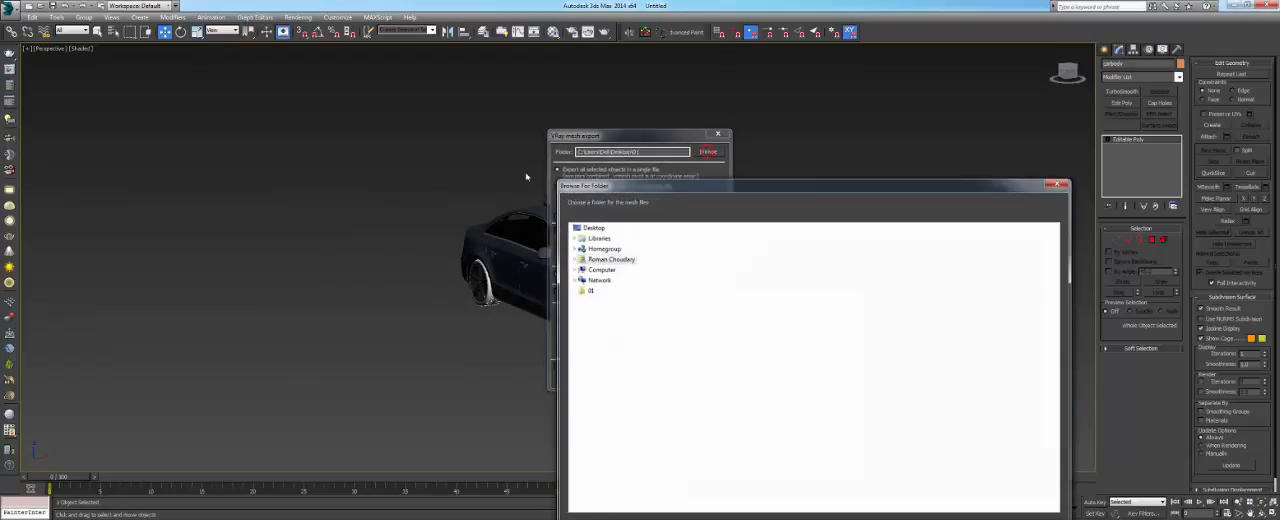
left_click(586, 300)
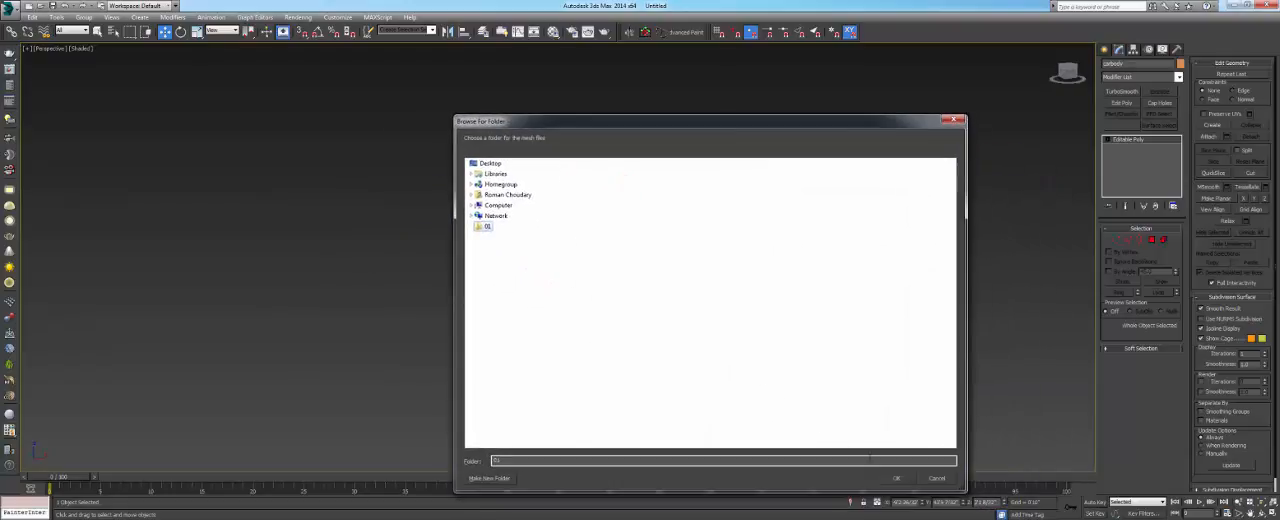
left_click(893, 478)
left_click(558, 170)
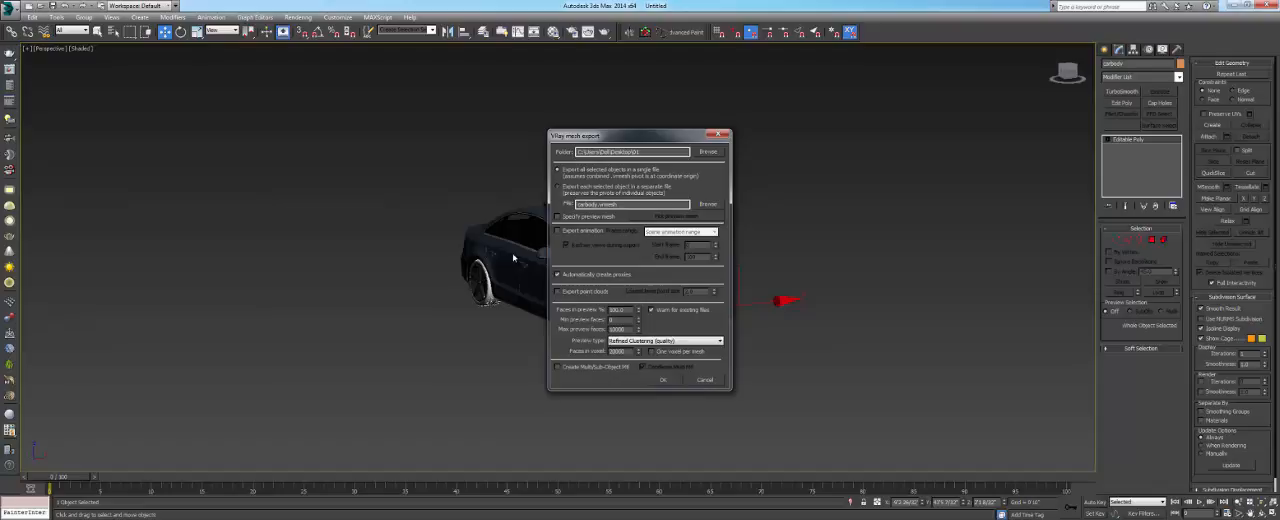
key("Return")
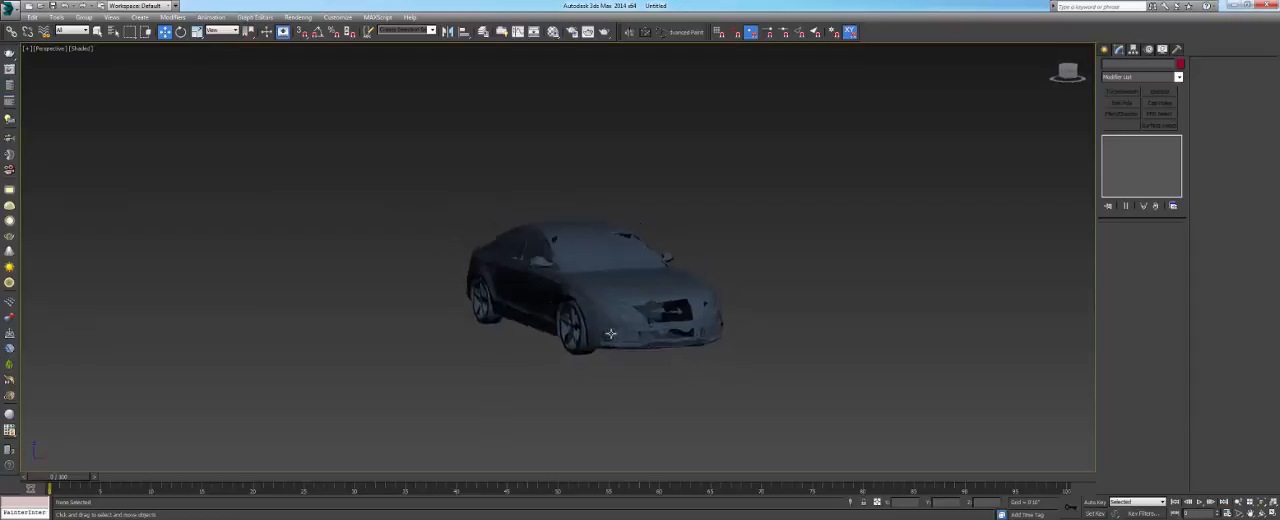
- Select the car proxy and examine where its pivot sits relative to the car
middle_click_drag(620, 336, 588, 280, "alt")
scroll(620, 291, "up", 3)
left_click(619, 293)
scroll(626, 292, "down", 10)
scroll(624, 294, "up", 4)
scroll(588, 280, "up", 2)
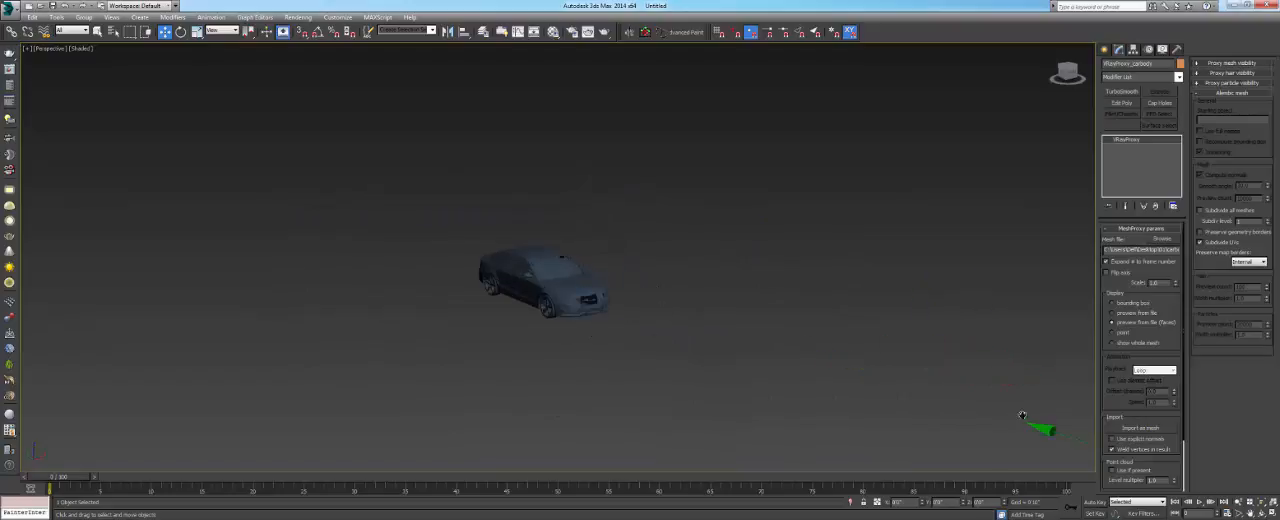
scroll(1021, 413, "down", 2)
middle_click_drag(1074, 439, 981, 399)
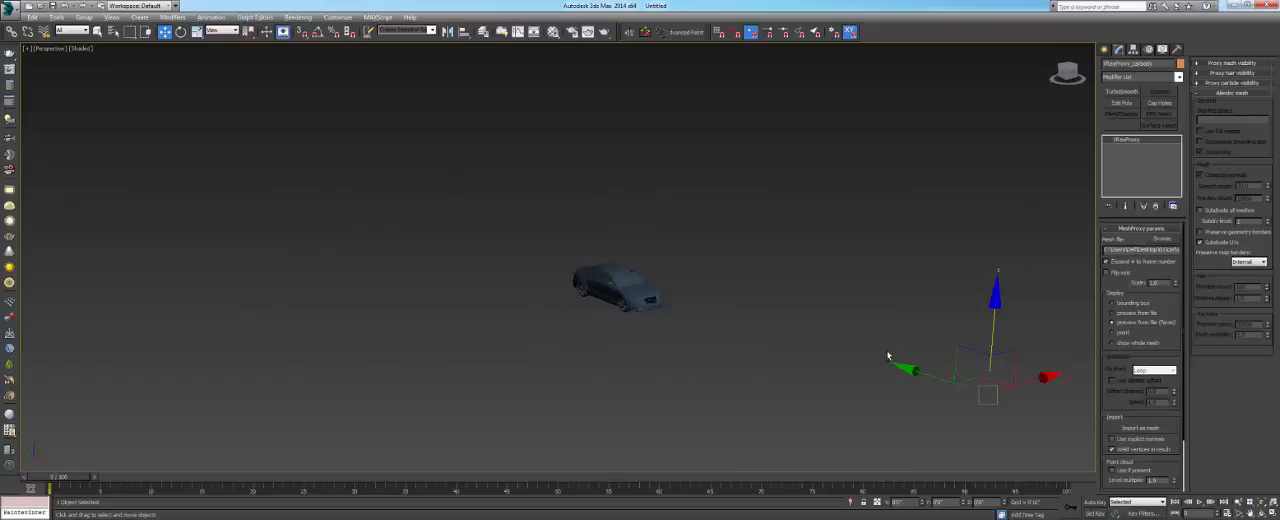
middle_click_drag(887, 356, 655, 264, "alt")
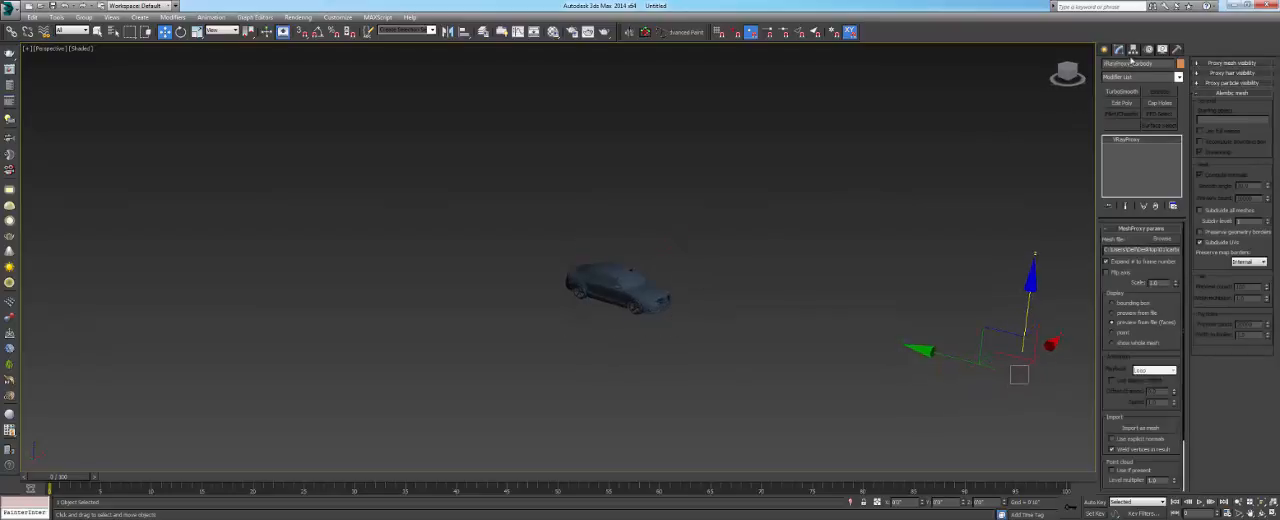
- Center the car proxy's pivot on the object using Affect Pivot Only, and deselect the car
left_click(1134, 50)
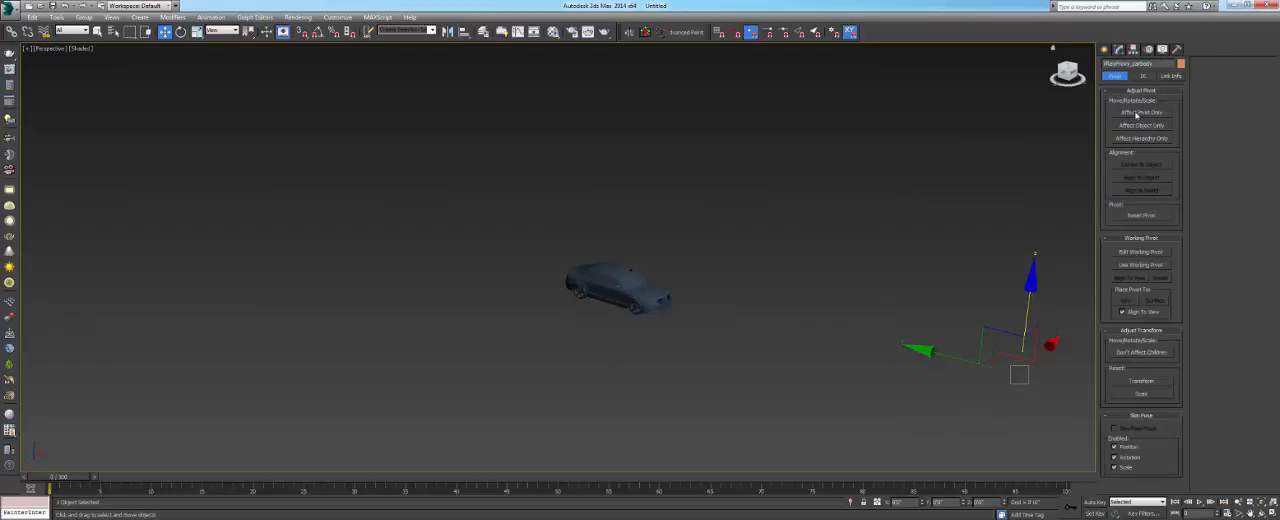
left_click(1142, 113)
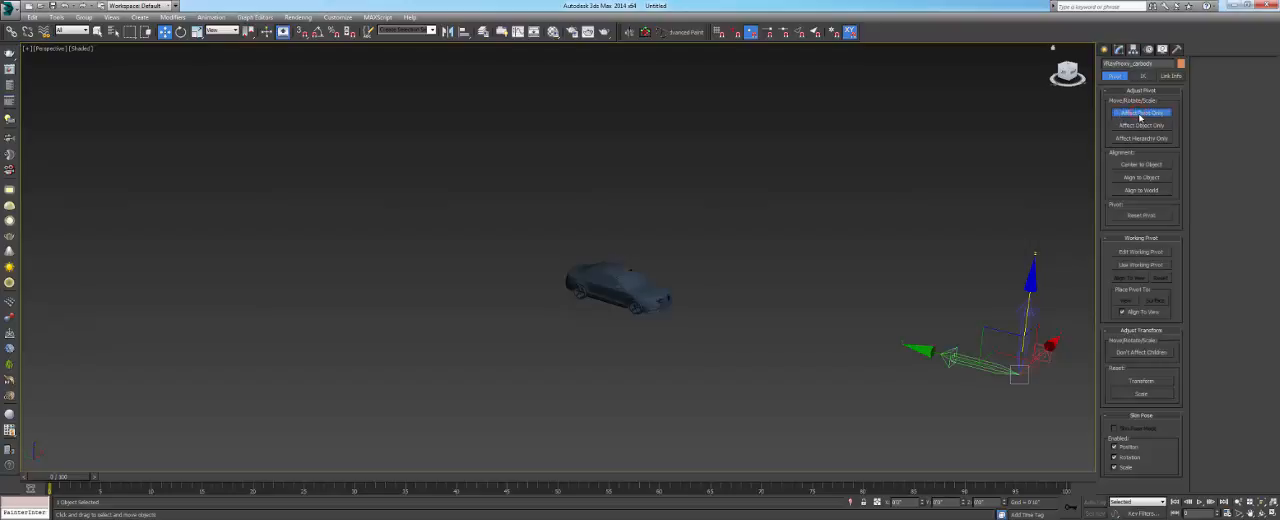
left_click_drag(975, 362, 835, 326)
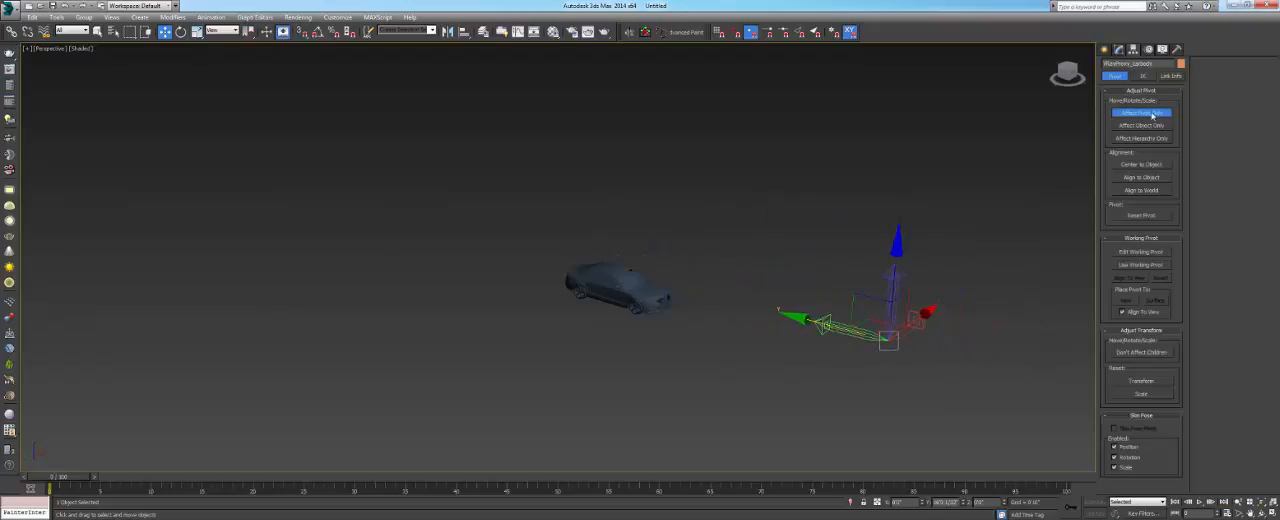
left_click(1138, 164)
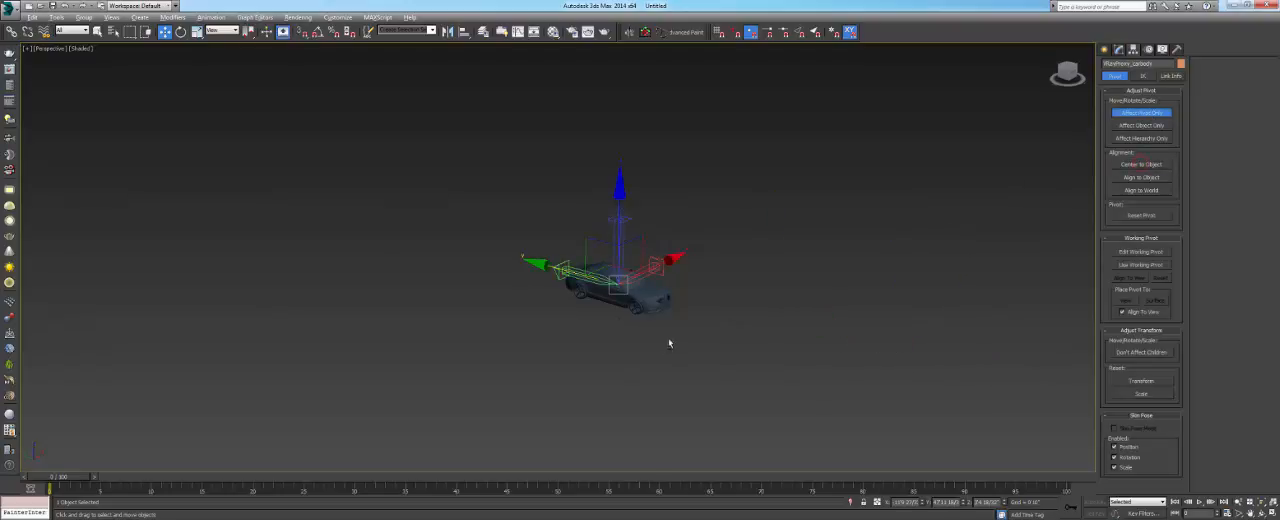
left_click(1141, 112)
left_click(727, 226)
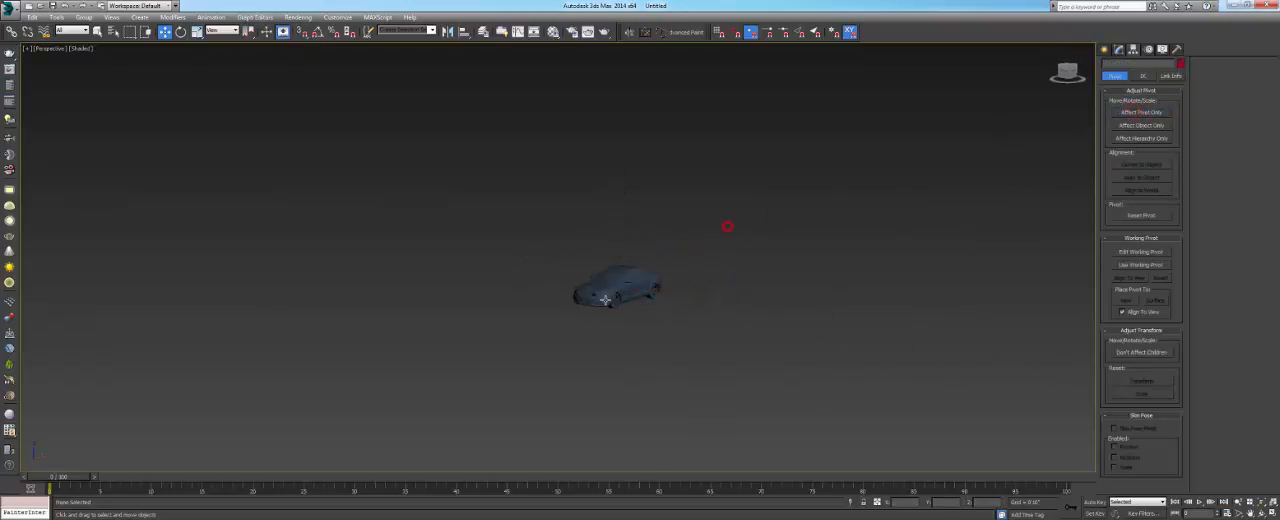
- Frame the car proxy and examine its shaded and wireframe preview mesh from several sides
left_click(606, 296)
key("z")
mouse_move(606, 289)
middle_mouse_down("alt")
mouse_move(771, 307)
mouse_move(650, 274)
mouse_move(676, 287)
mouse_move(664, 305)
middle_mouse_up("alt")
scroll(697, 295, "down", 3)
key("F3")
key("F3")
mouse_move(672, 262)
left_mouse_down("shift")
mouse_move(411, 295)
mouse_move(429, 292)
left_mouse_up("shift")
left_click(682, 306)
middle_click_drag(678, 306, 715, 328, "alt")
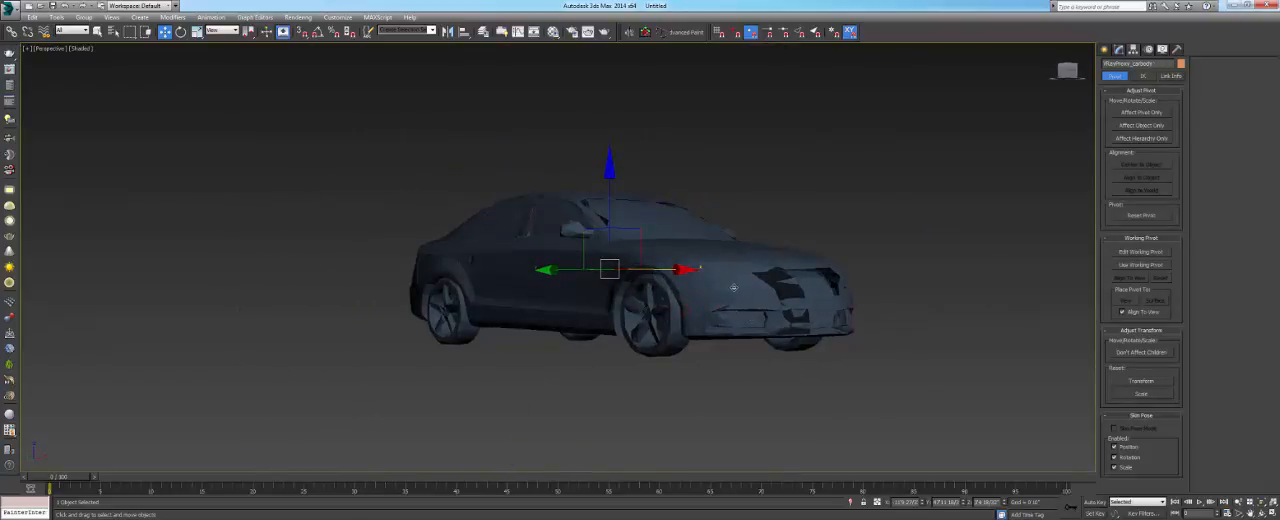
middle_click_drag(733, 288, 659, 319, "alt")
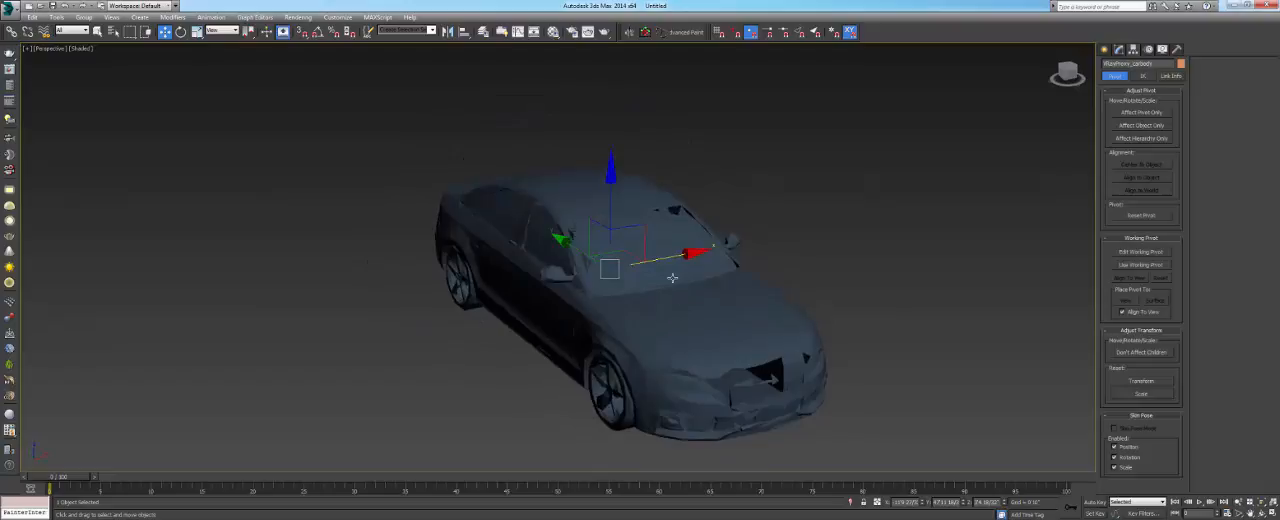
- Show the car proxy in a wireframe top view and deselect it, leaving free space around it
key("t")
key("z")
key("F3")
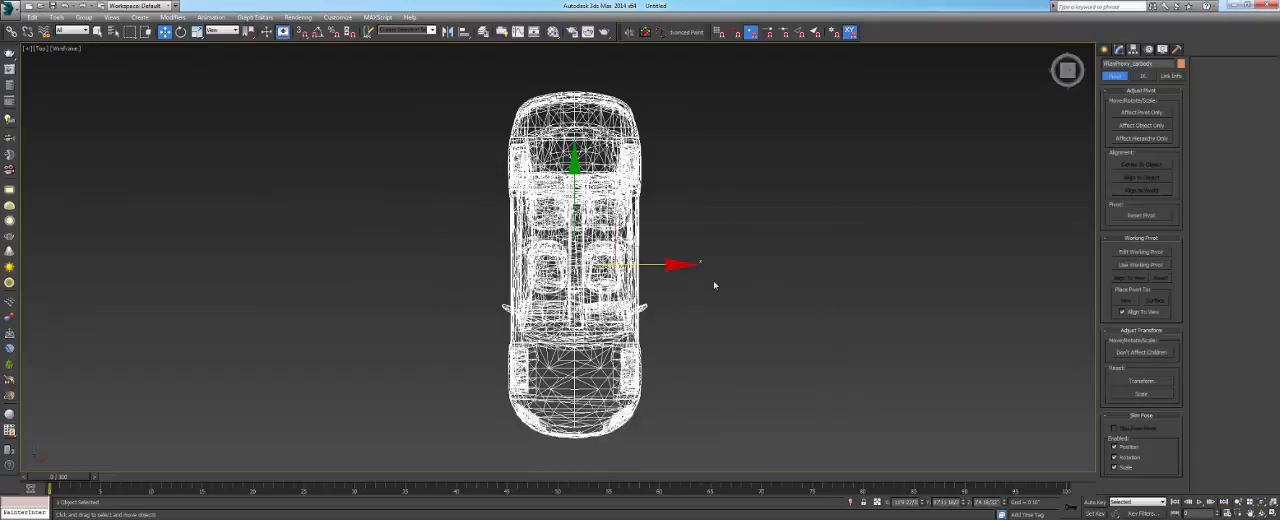
left_click(714, 283)
scroll(621, 239, "down", 2)
left_click(618, 240)
scroll(618, 240, "down", 4)
left_click(669, 246)
scroll(669, 246, "down", 2)
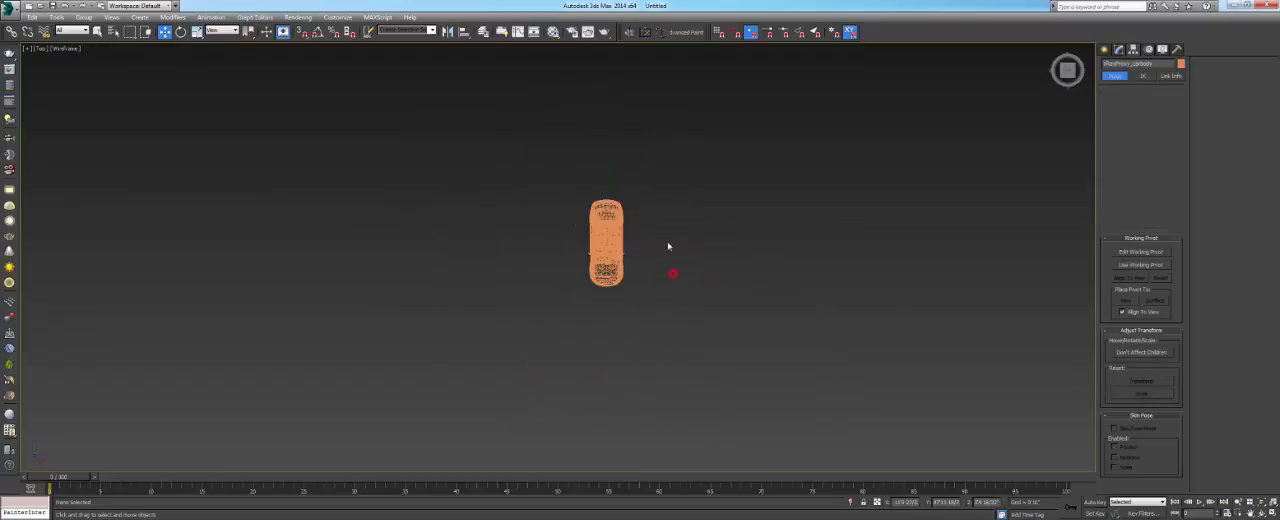
- Create five boxes of differing sizes around the car using the Box standard primitive
left_click(1105, 49)
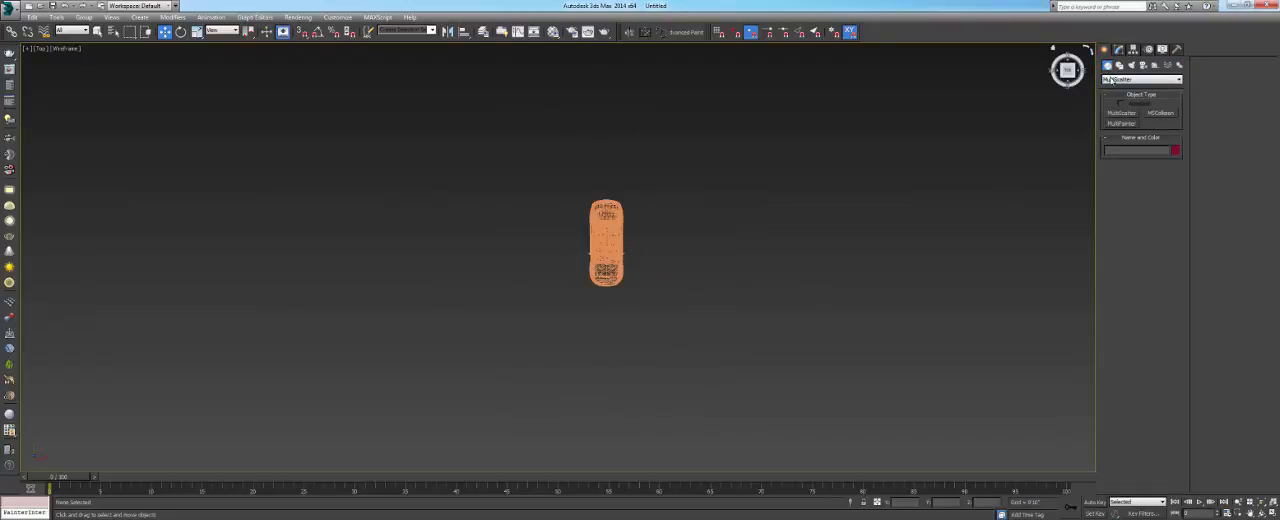
left_click(1112, 80)
left_click(1112, 79)
left_click(1115, 80)
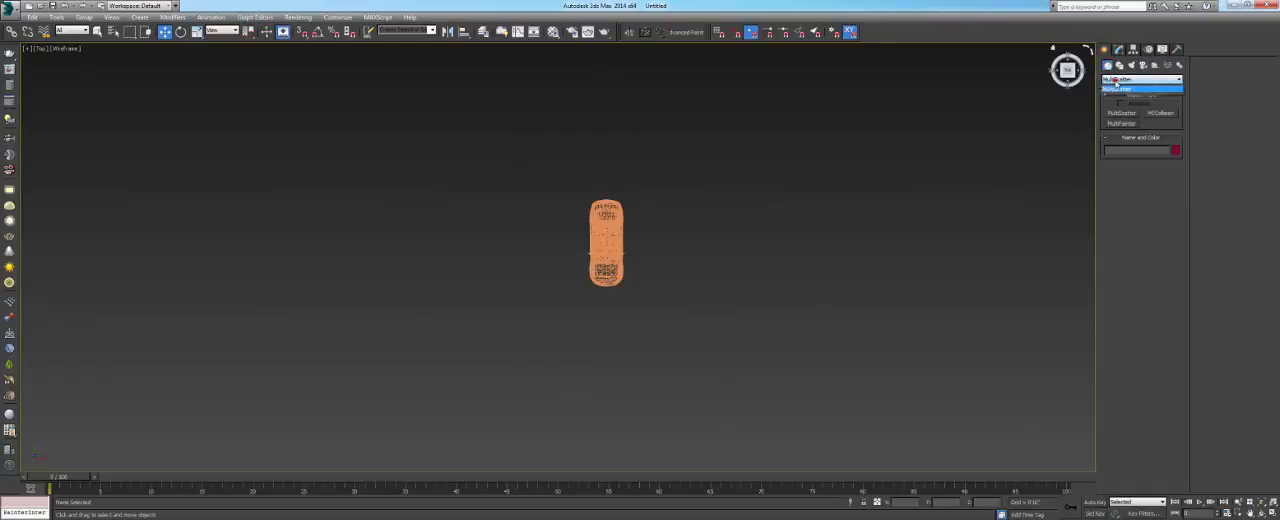
left_click(1122, 89)
left_click(1121, 113)
left_click_drag(521, 184, 557, 220)
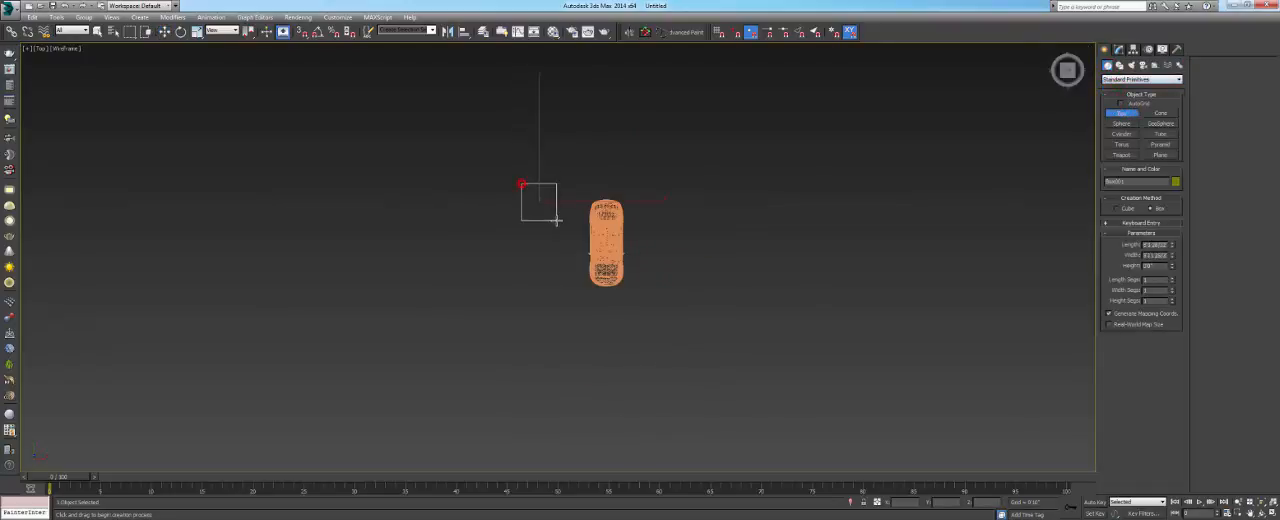
left_click(550, 200)
left_click_drag(462, 235, 483, 264)
left_click(491, 252)
left_click_drag(684, 203, 703, 232)
left_click(697, 220)
left_click_drag(667, 284, 689, 310)
left_click(694, 279)
left_click_drag(540, 311, 562, 341)
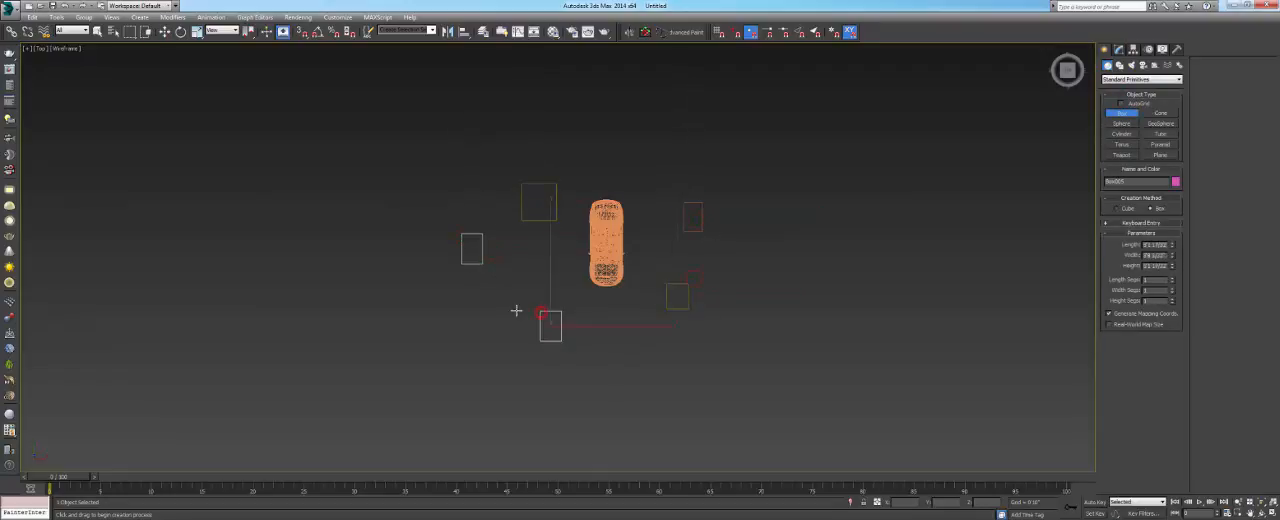
key("w")
- Switch back to a shaded perspective view of the car and boxes, and select the car proxy
key("p")
key("z")
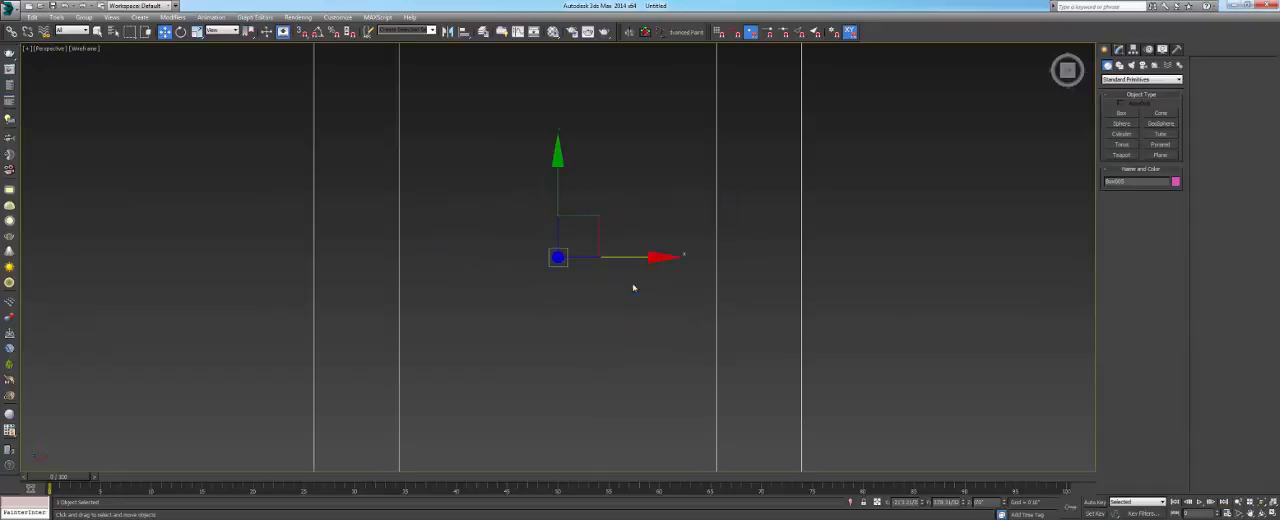
middle_click_drag(634, 286, 650, 255, "alt")
key("F3")
scroll(650, 255, "down", 10)
left_click(589, 163)
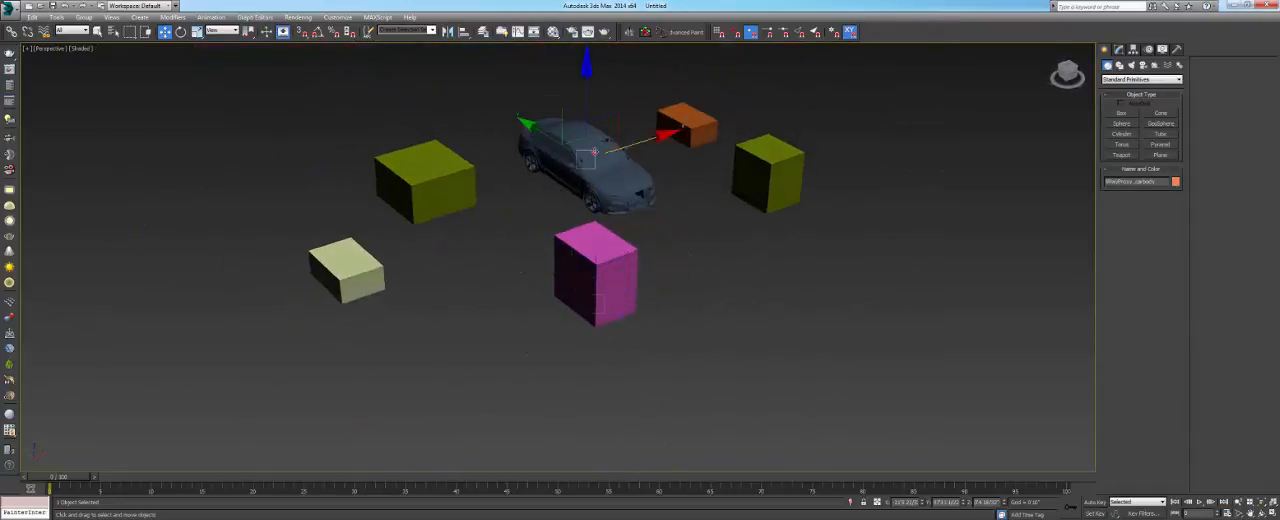
scroll(589, 163, "up", 8)
scroll(478, 201, "down", 3)
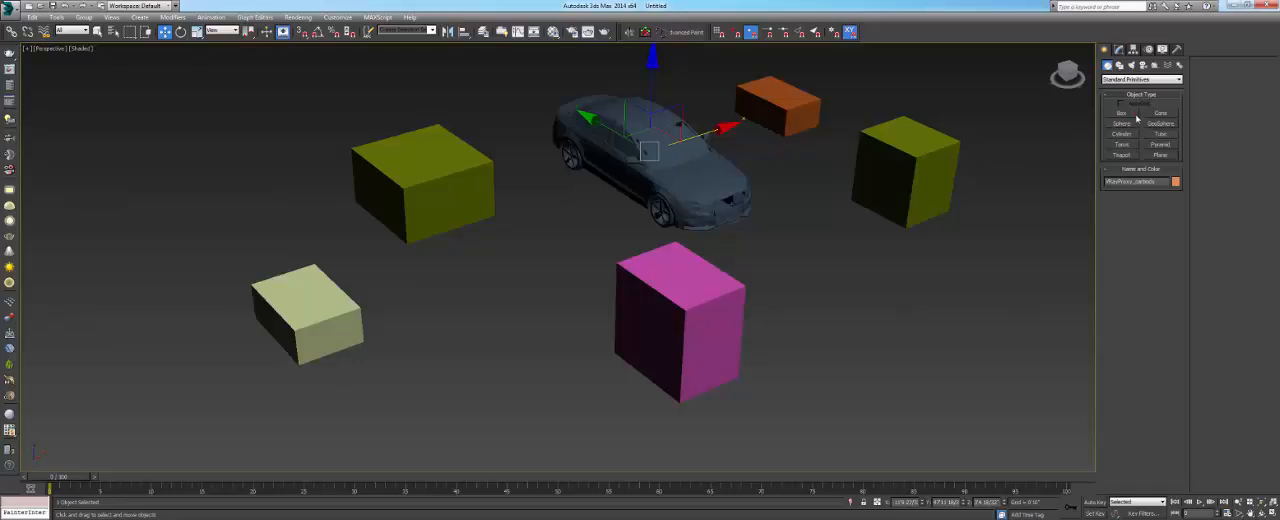
- Scatter teapots of various sizes among and around the boxes and the car
left_click(1122, 155)
left_click_drag(857, 243, 774, 322)
left_click_drag(576, 338, 552, 345)
left_click_drag(470, 327, 450, 318)
left_click_drag(415, 297, 425, 287)
left_click_drag(540, 226, 530, 206)
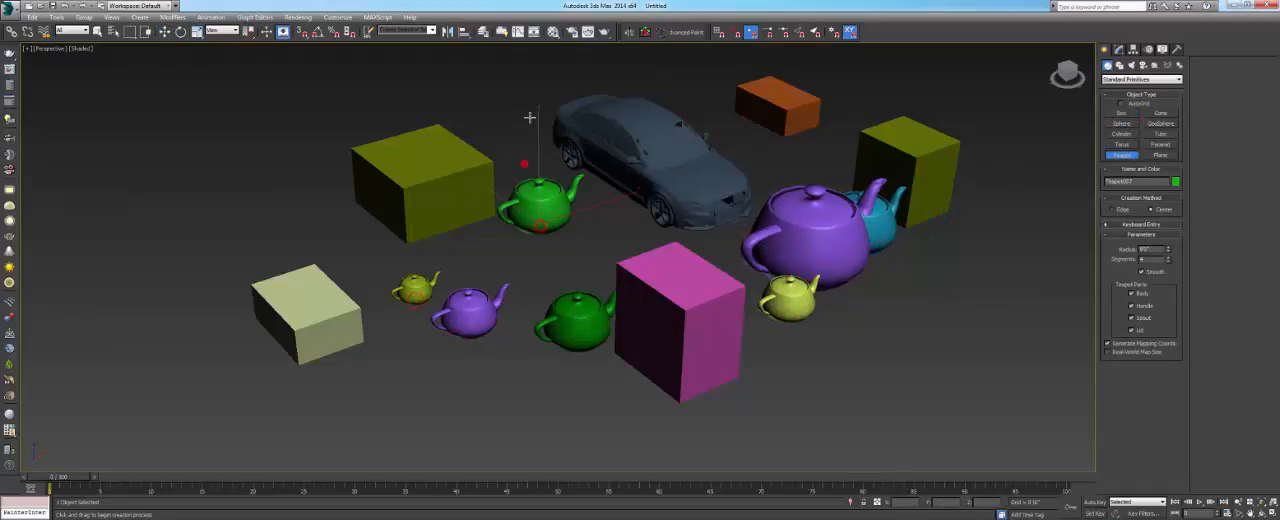
left_click_drag(530, 117, 538, 110)
left_click_drag(673, 91, 700, 70)
left_click_drag(766, 134, 790, 112)
left_click_drag(959, 98, 968, 130)
left_click_drag(992, 242, 975, 252)
left_click_drag(917, 309, 900, 318)
left_click_drag(396, 361, 350, 325)
left_click_drag(223, 206, 212, 234)
left_click_drag(323, 222, 298, 240)
middle_click_drag(300, 248, 277, 225)
key("w")
- Display edged faces and select all five boxes, leaving the car and teapots unselected
middle_click_drag(465, 305, 492, 242, "alt")
scroll(474, 230, "up", 5)
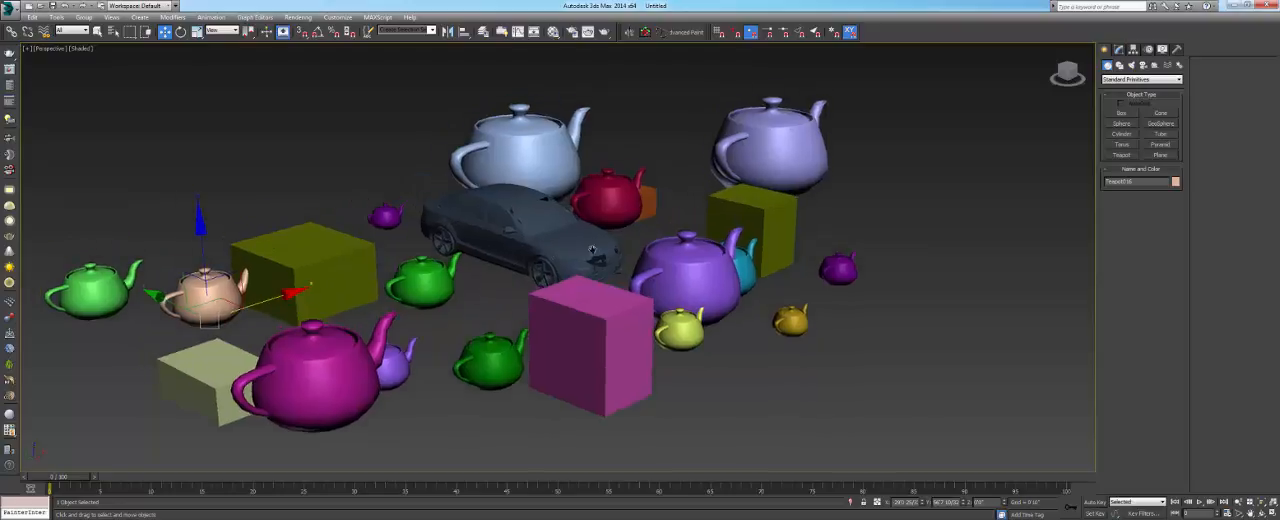
middle_click_drag(492, 216, 515, 165)
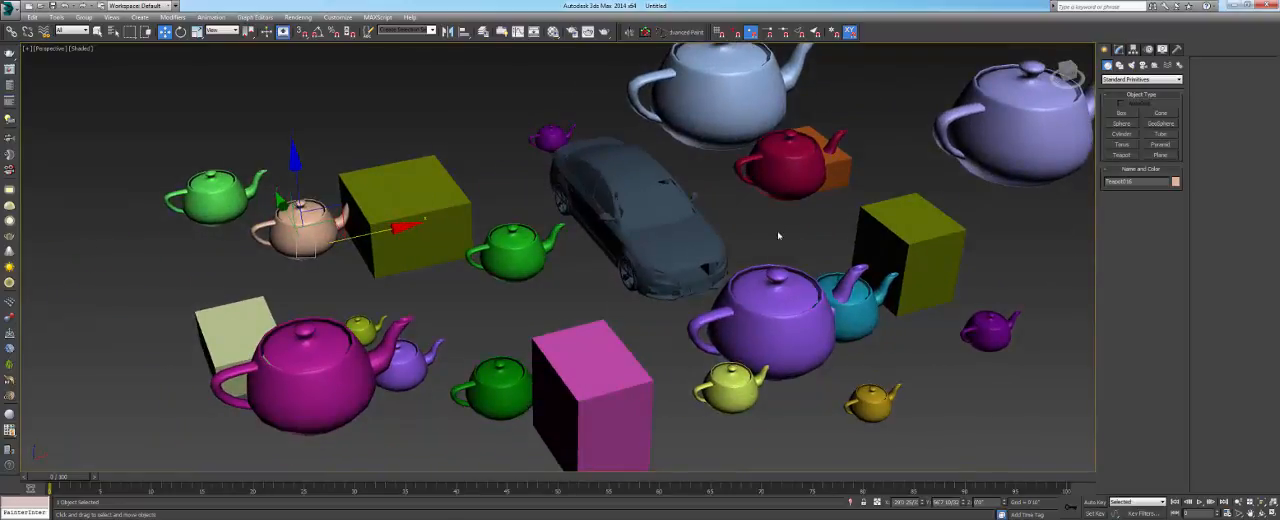
middle_click_drag(778, 236, 776, 222)
left_click(405, 226)
key("F4")
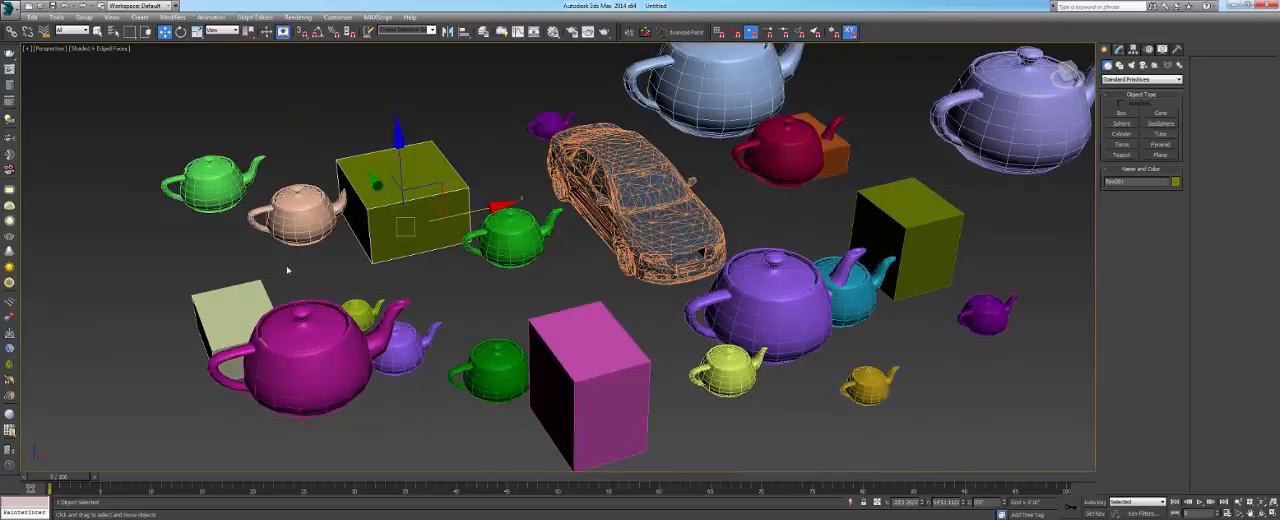
left_click(233, 290, "ctrl")
left_click(576, 320, "ctrl")
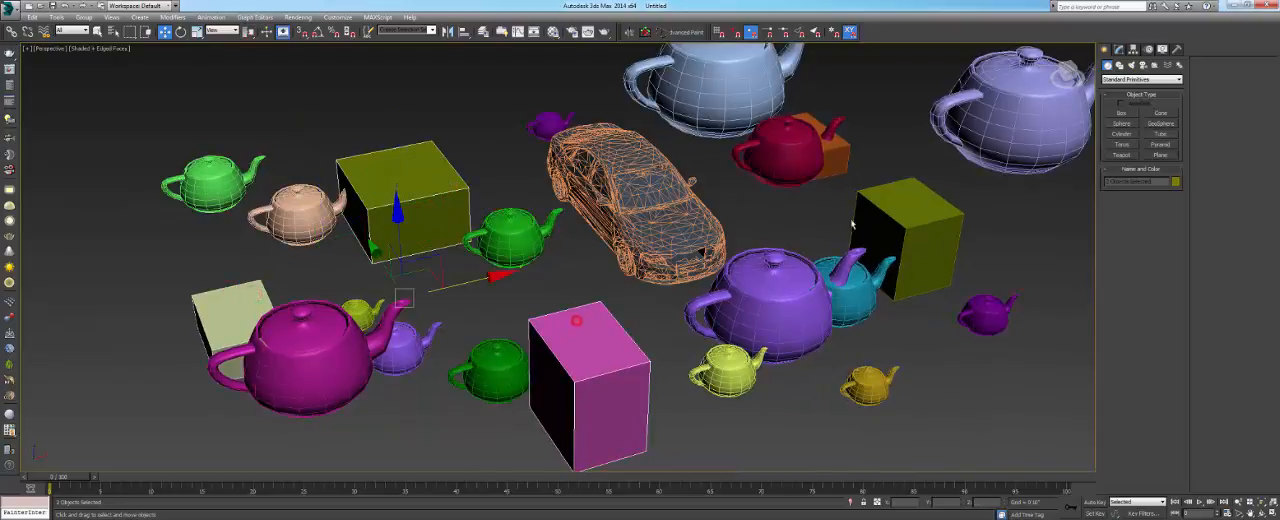
left_click(896, 209, "ctrl")
left_click(845, 152, "ctrl")
middle_click_drag(845, 152, 834, 105)
left_click_drag(584, 160, 411, 167)
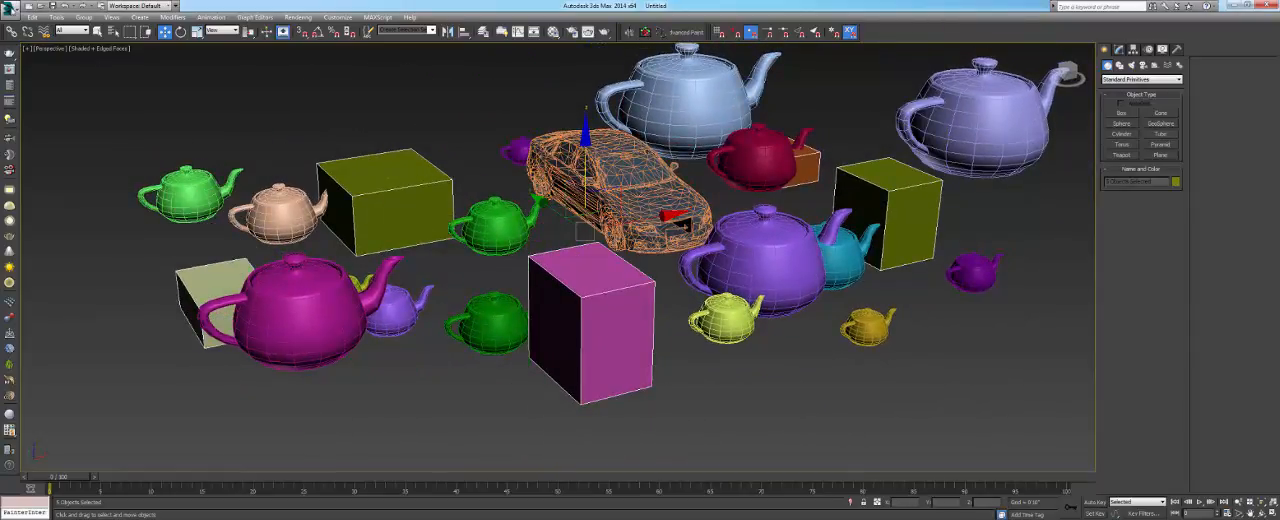
- Save only the selected boxes as a 3ds Max scene named HOUSES on the Desktop
left_click(10, 7)
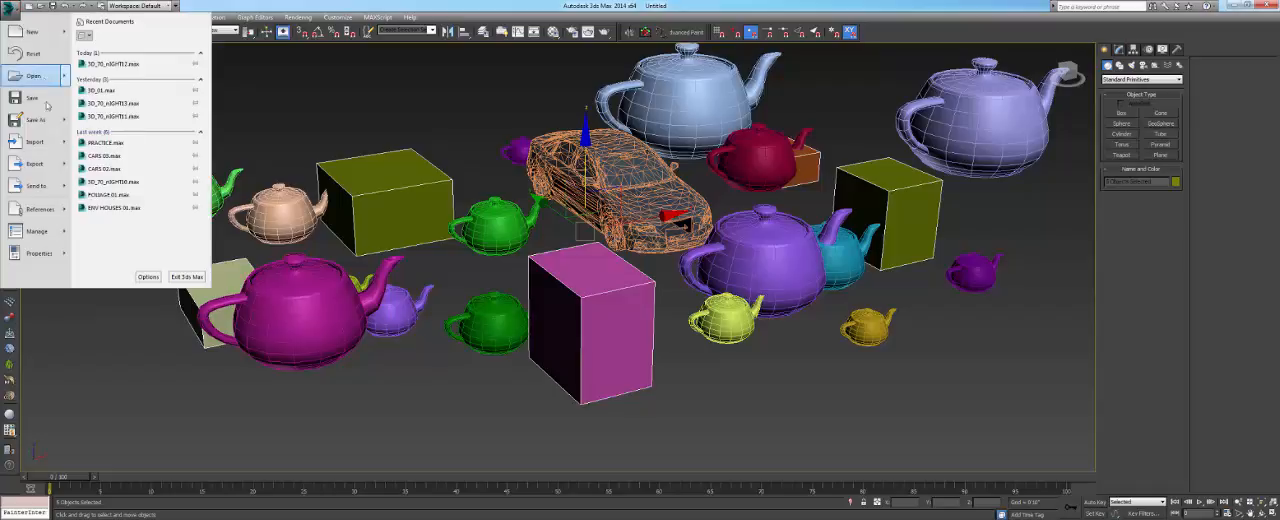
mouse_move(65, 120)
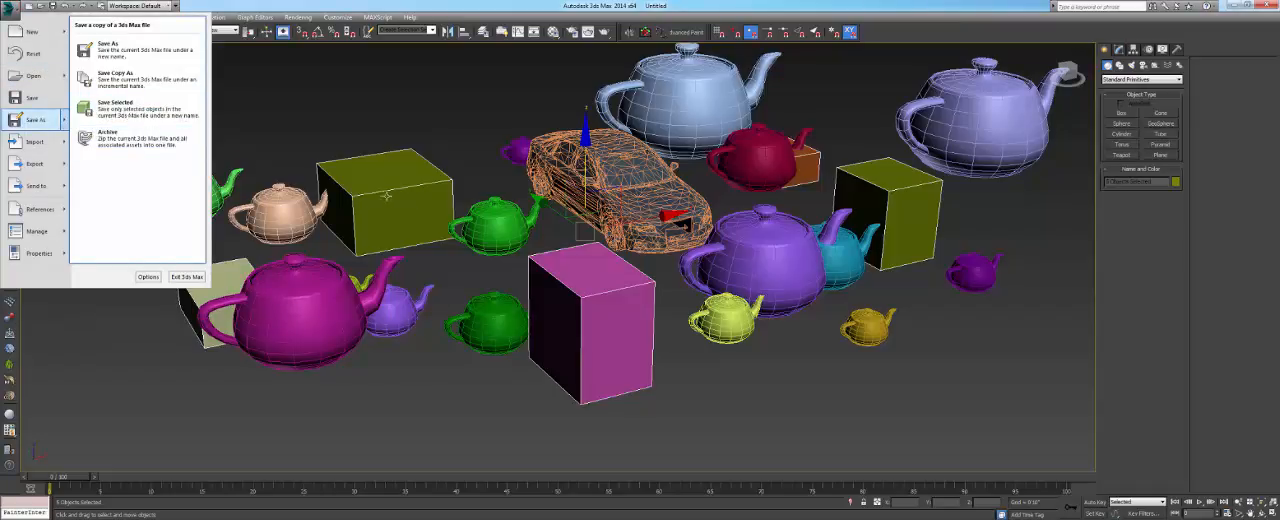
left_click(144, 115)
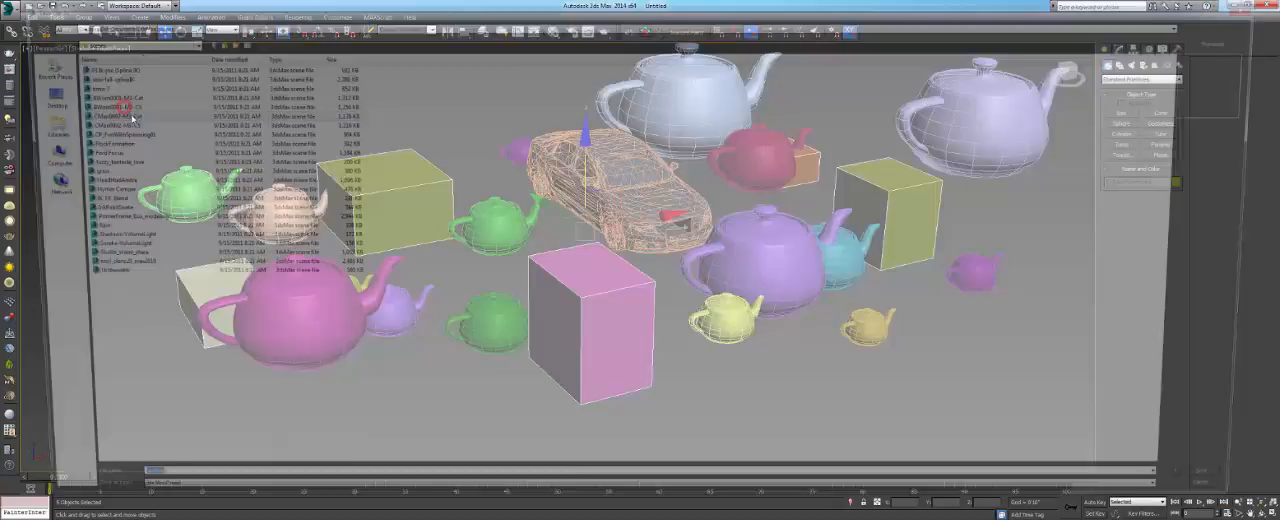
left_click(27, 102)
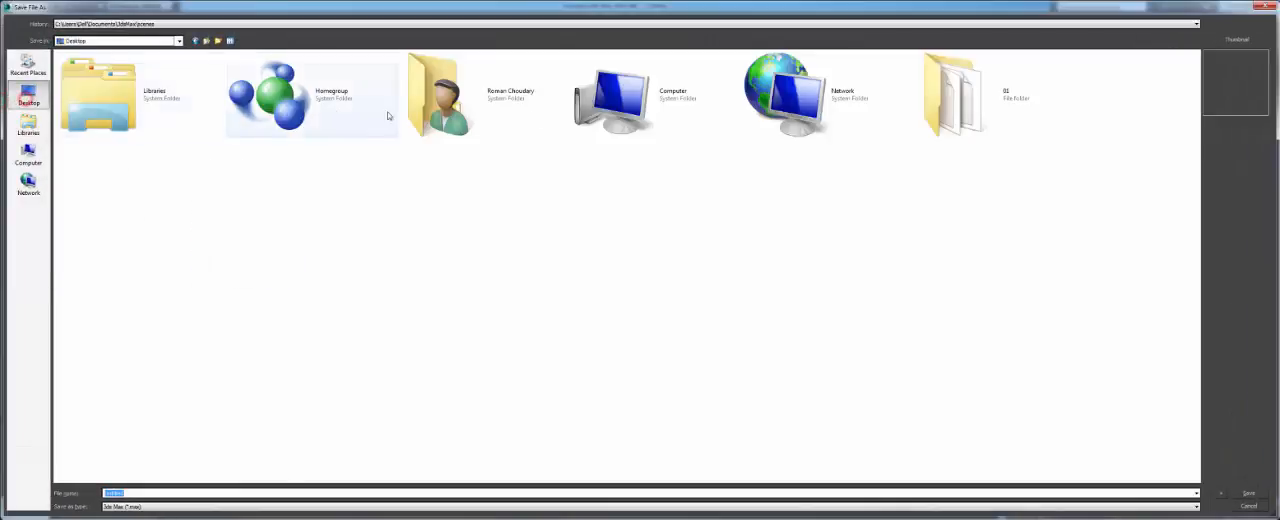
left_click(1003, 93)
left_click(177, 492)
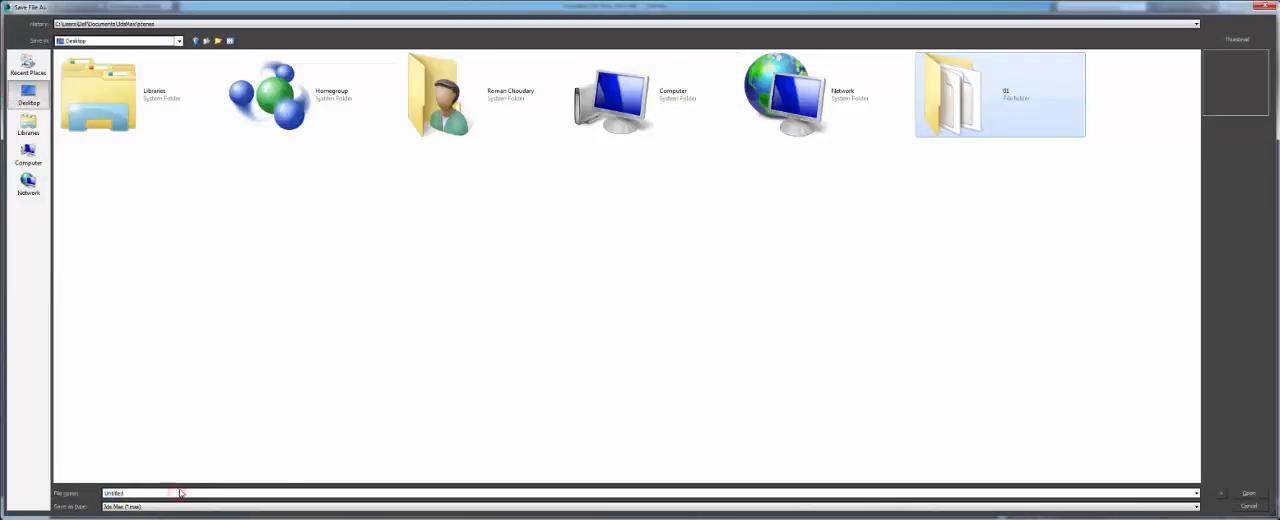
double_click(189, 492)
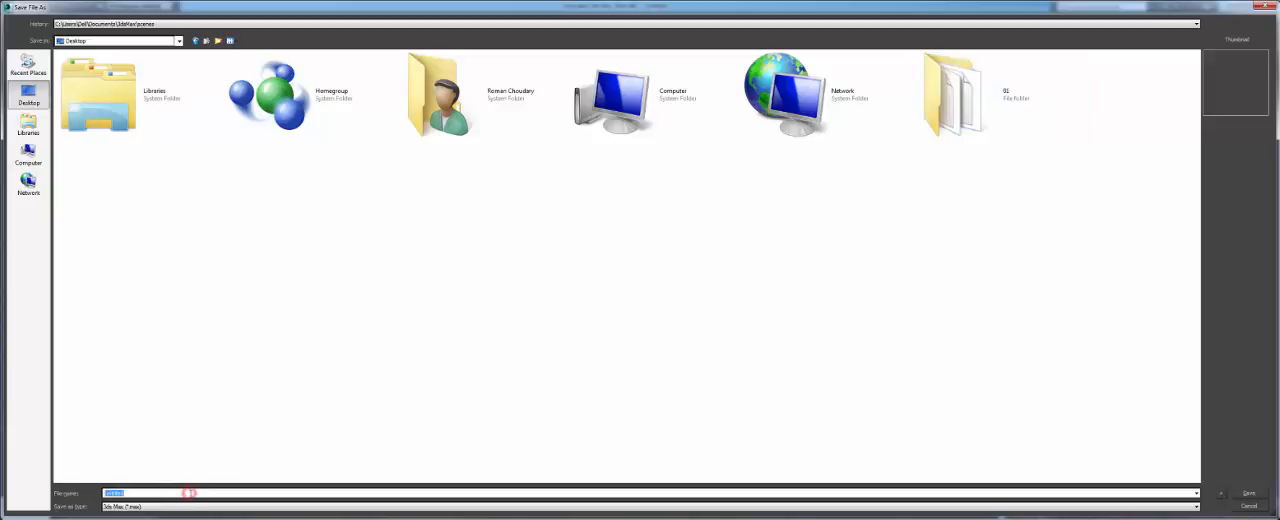
type("HOME")
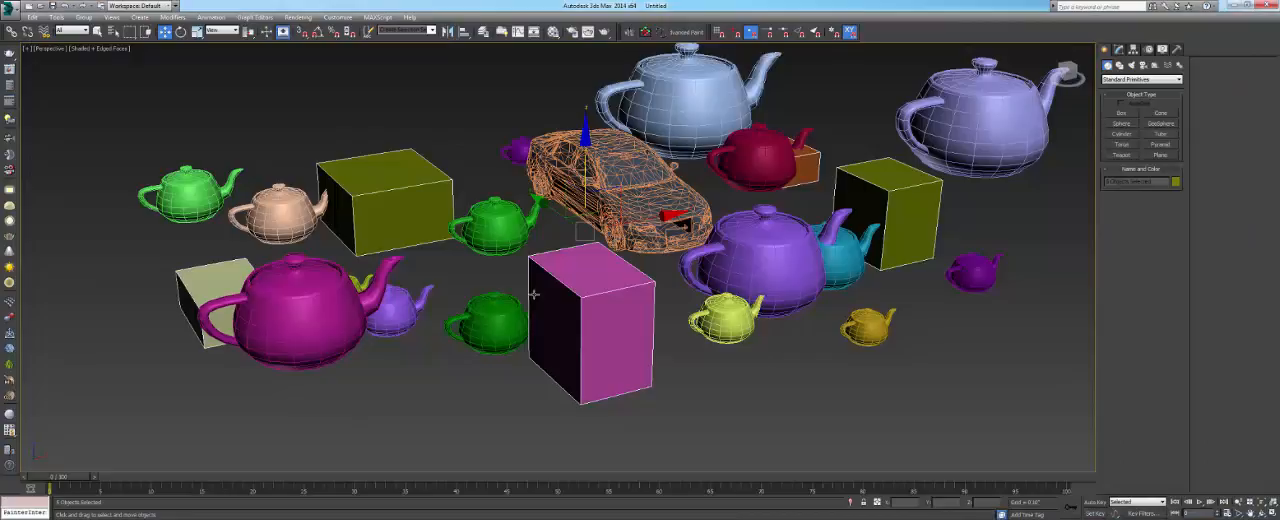
- Switch to Windows Explorer and check the Desktop and its 01 folder for the saved files
middle_click_drag(542, 280, 512, 263)
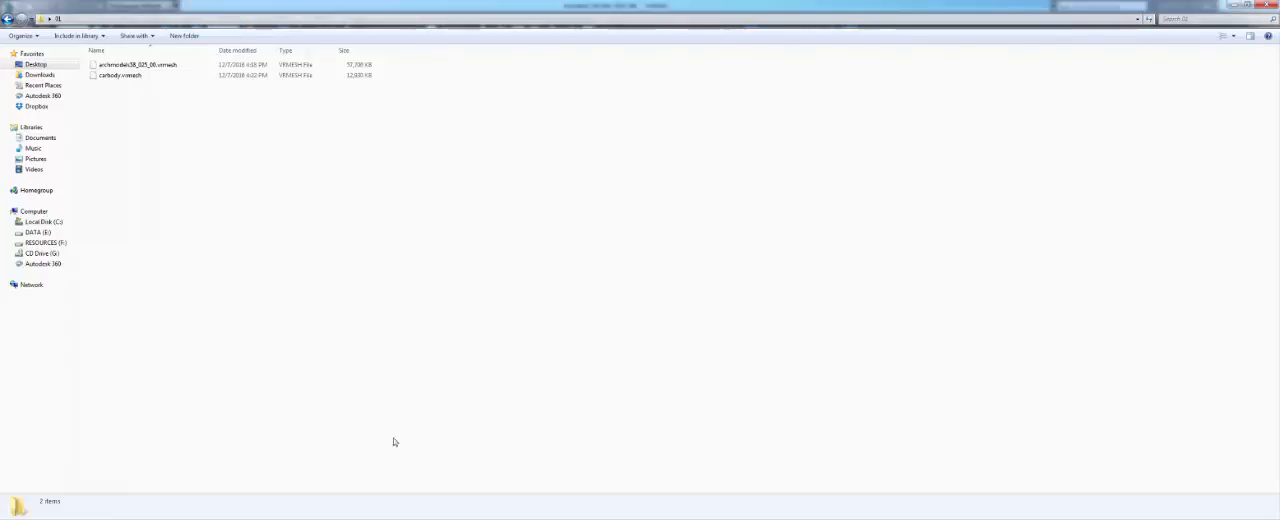
left_click(35, 64)
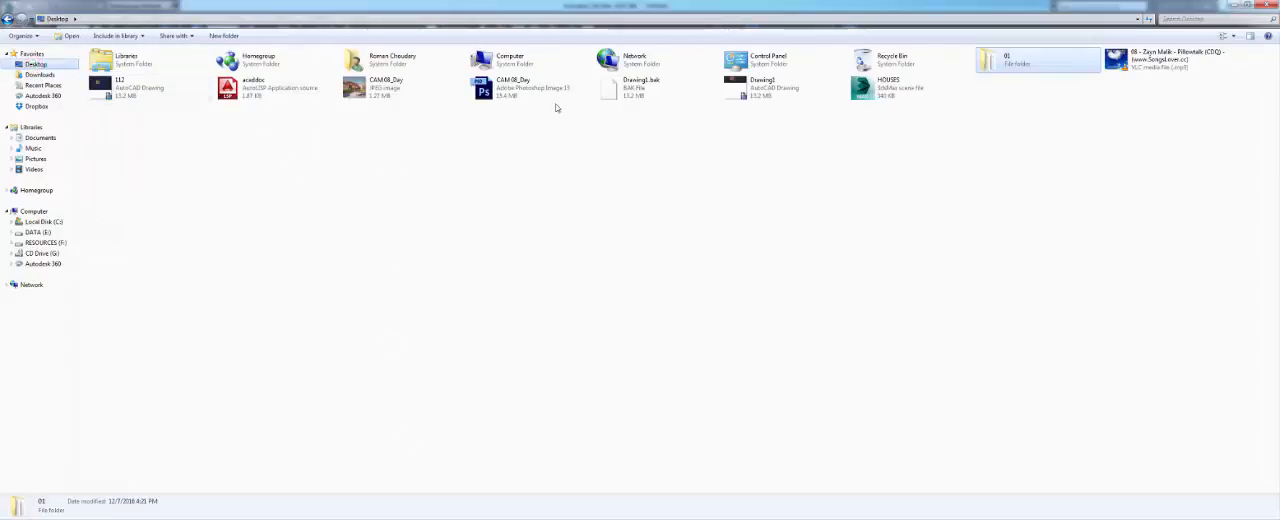
double_click(985, 58)
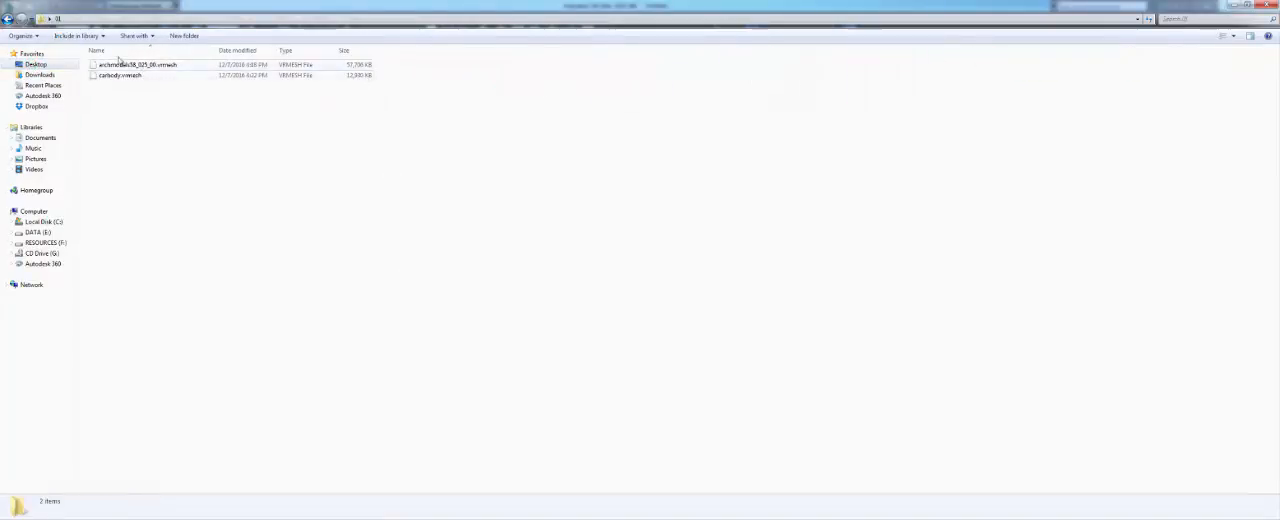
left_click(40, 65)
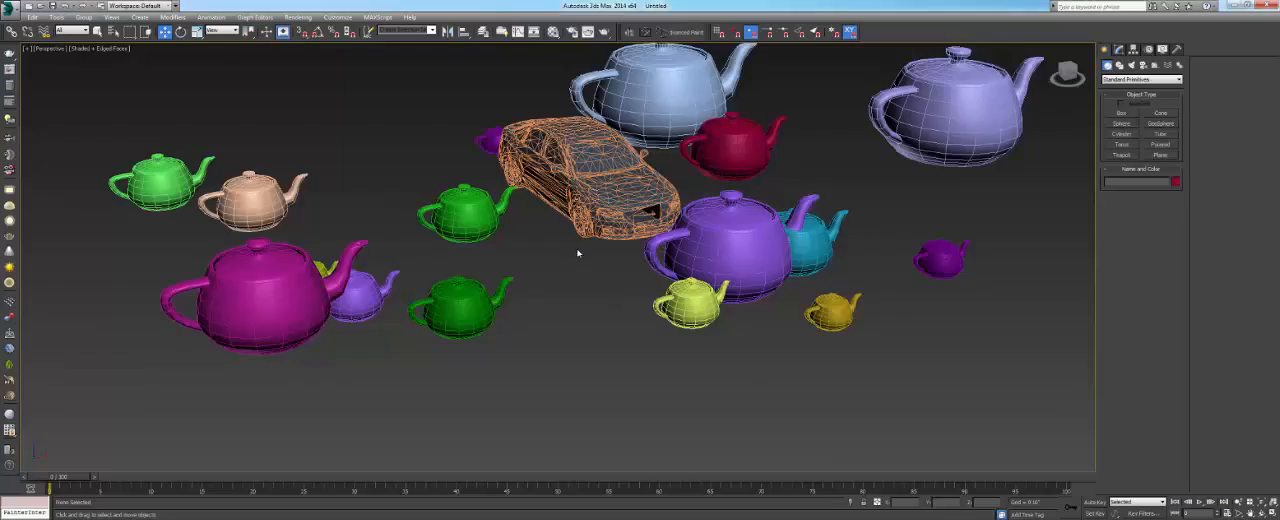
- Save only the selected boxes as a 3ds Max scene named HOUSES in the Desktop's 01 folder
left_click(13, 6)
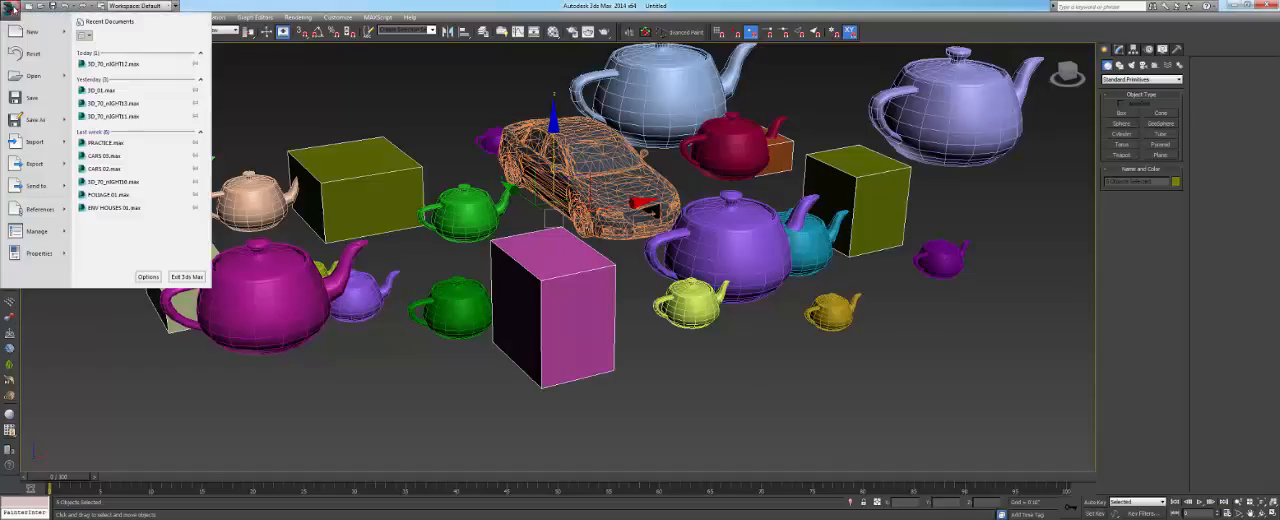
left_click(66, 120)
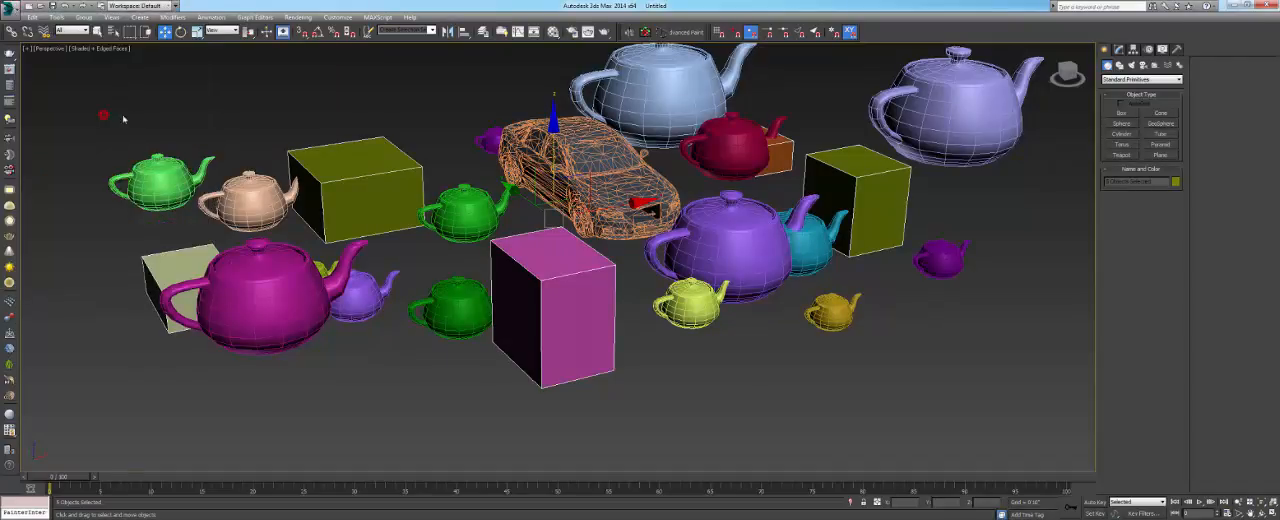
double_click(1014, 100)
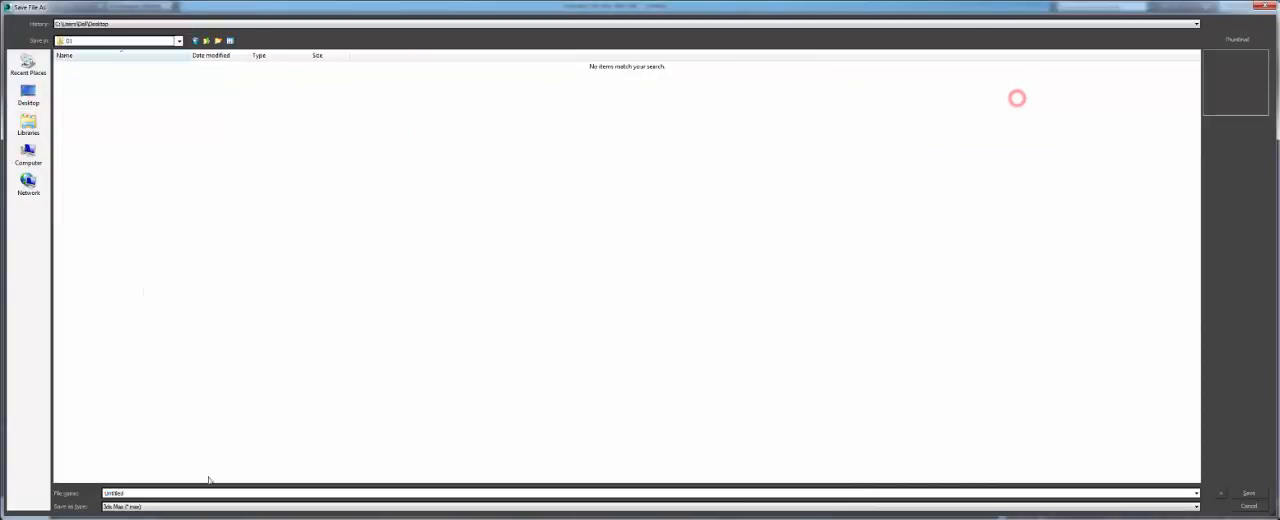
left_click(206, 507)
left_click(200, 507)
double_click(194, 494)
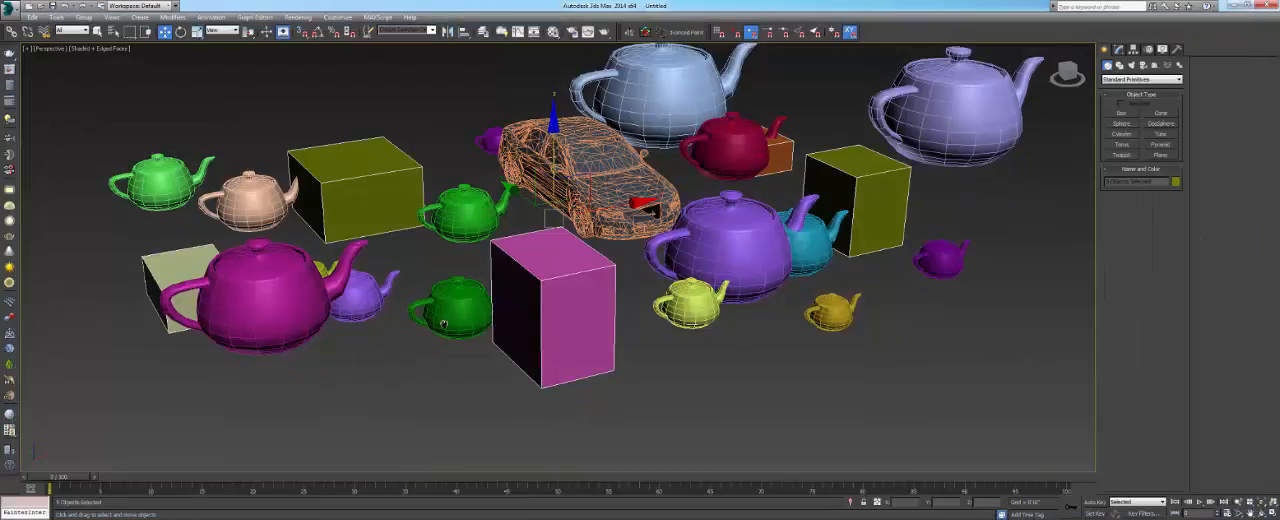
- Delete the selected boxes from the scene and check the Desktop's 01 folder in Windows Explorer for the saved HOUSES file
key("Delete")
middle_click_drag(443, 323, 430, 316)
key("super")
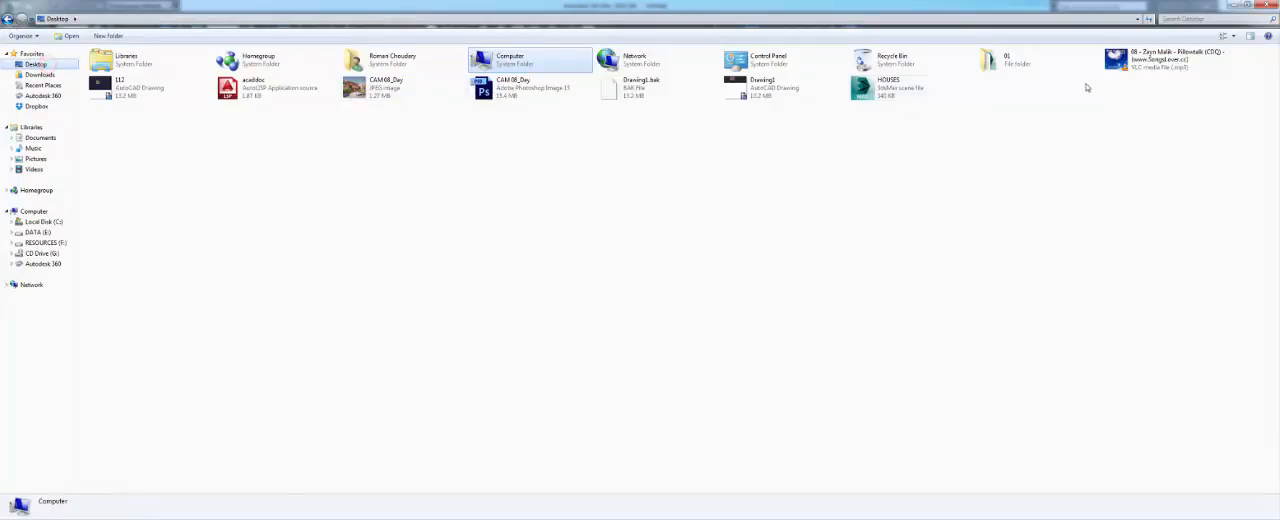
double_click(1034, 63)
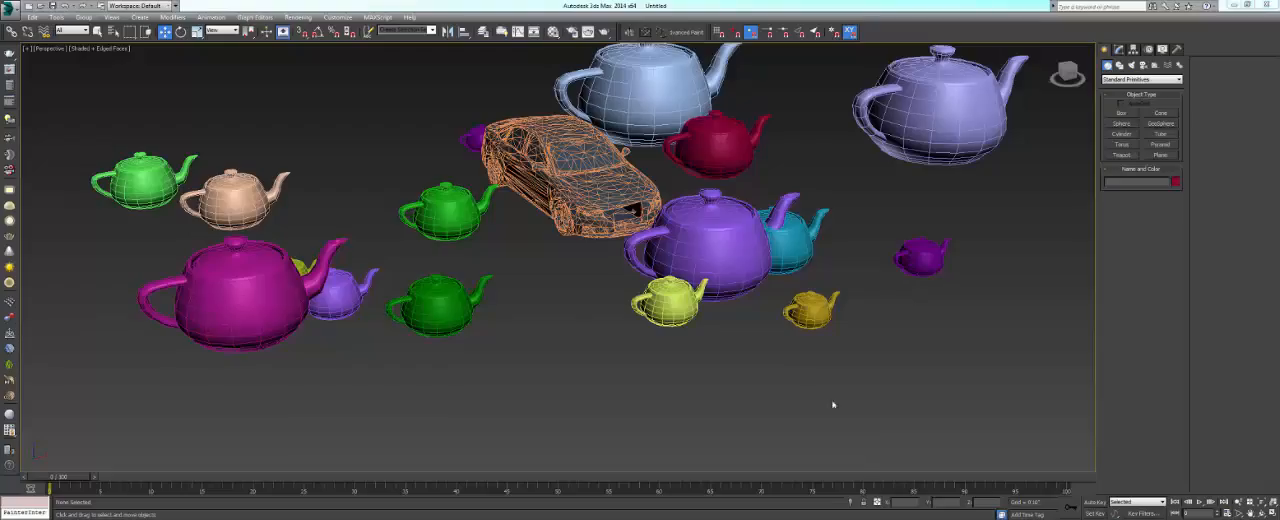
- Switch back to 3ds Max and select all the teapots, including the one behind the car, leaving the car unselected
middle_click_drag(425, 189, 450, 209)
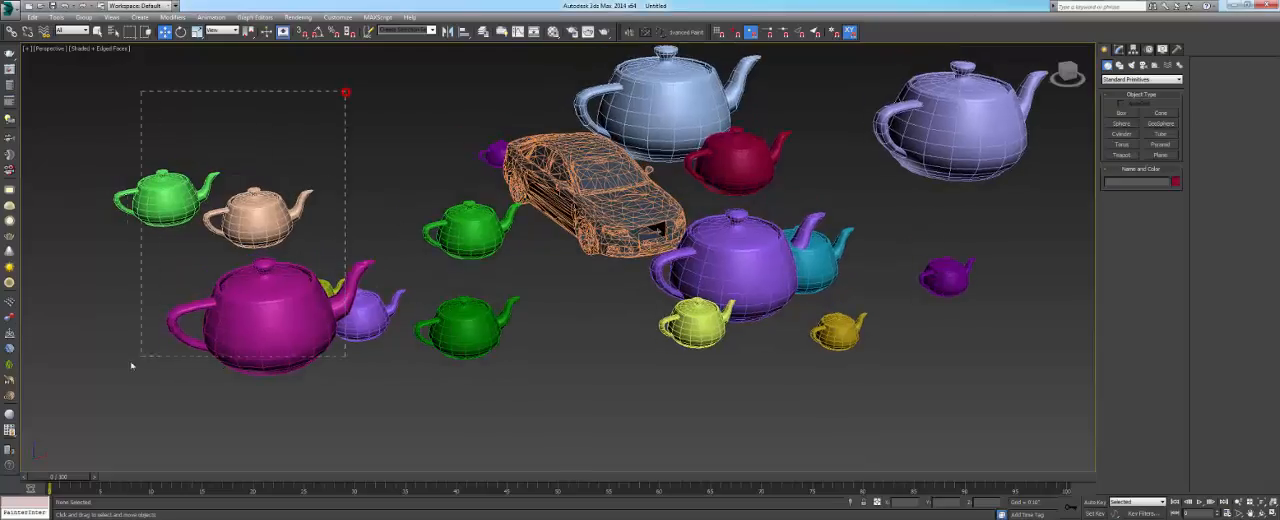
left_click_drag(131, 365, 133, 363)
left_click_drag(488, 418, 548, 298, "ctrl")
left_click_drag(735, 277, 734, 276, "ctrl")
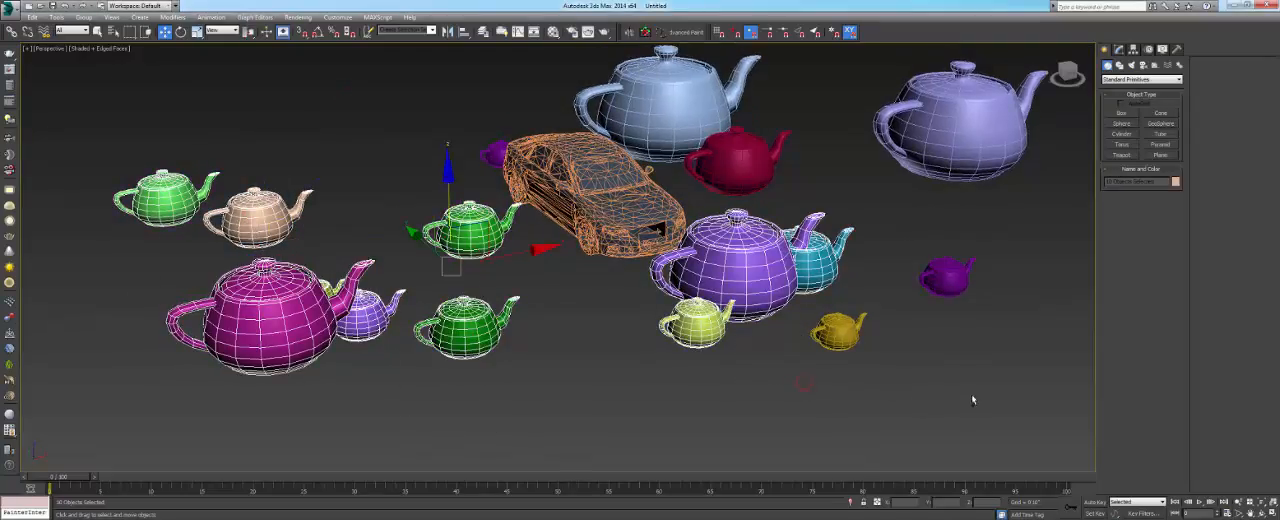
left_click_drag(970, 394, 970, 394, "ctrl")
key("ctrl+a")
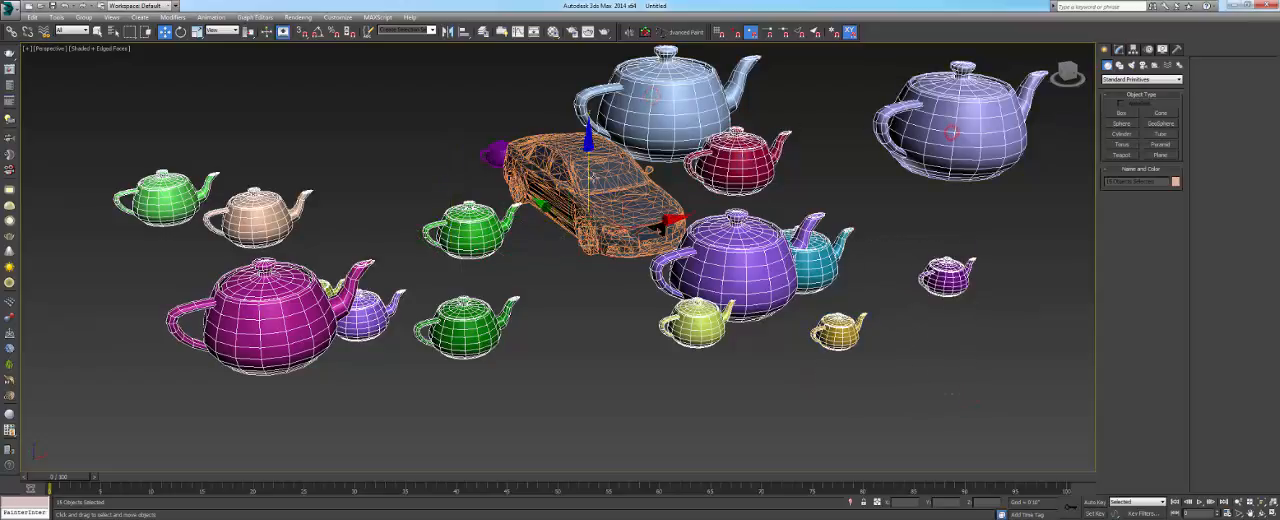
left_click_drag(607, 218, 702, 175)
key("ctrl+z")
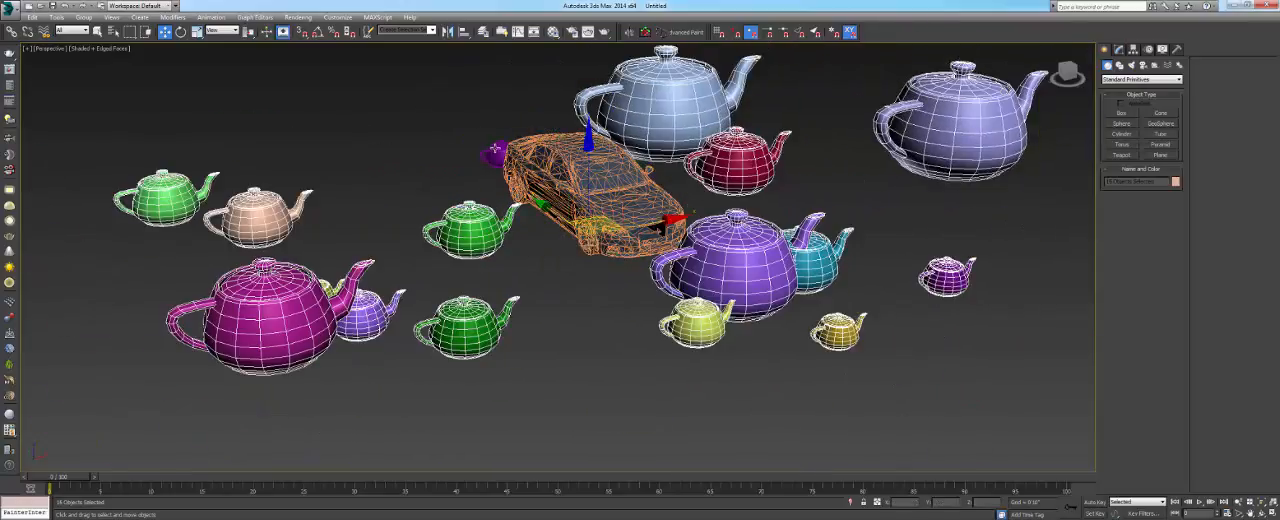
left_click(495, 153, "ctrl")
middle_click_drag(509, 180, 578, 214, "alt")
left_click_drag(571, 210, 450, 208)
key("ctrl+z")
- Save only the selected teapots as a scene named TREES in the 01 folder and delete them from the current scene
left_click(10, 6)
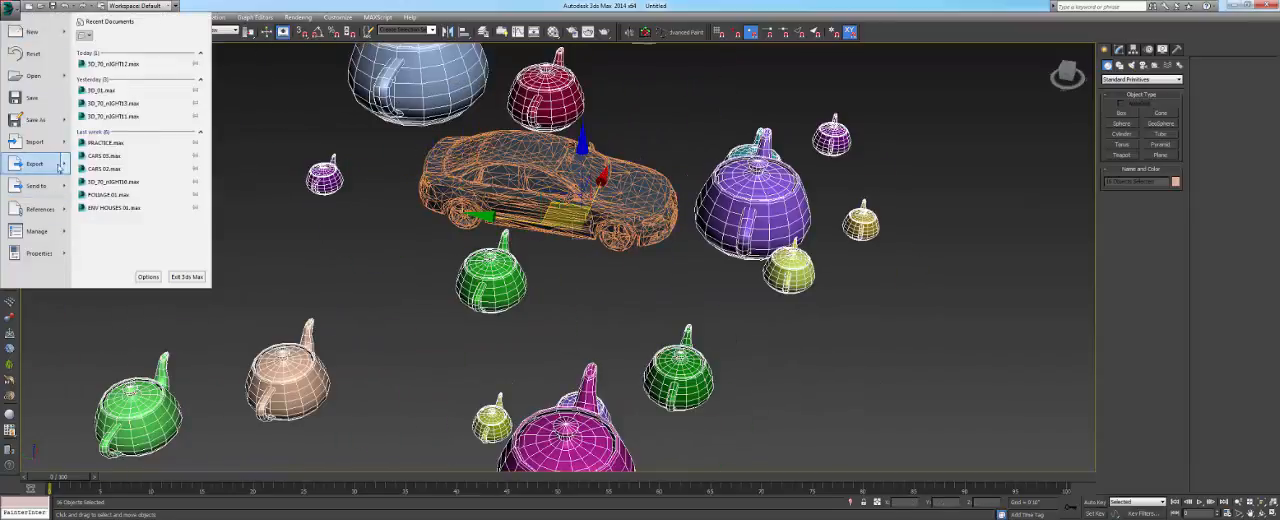
mouse_move(67, 120)
left_click(106, 108)
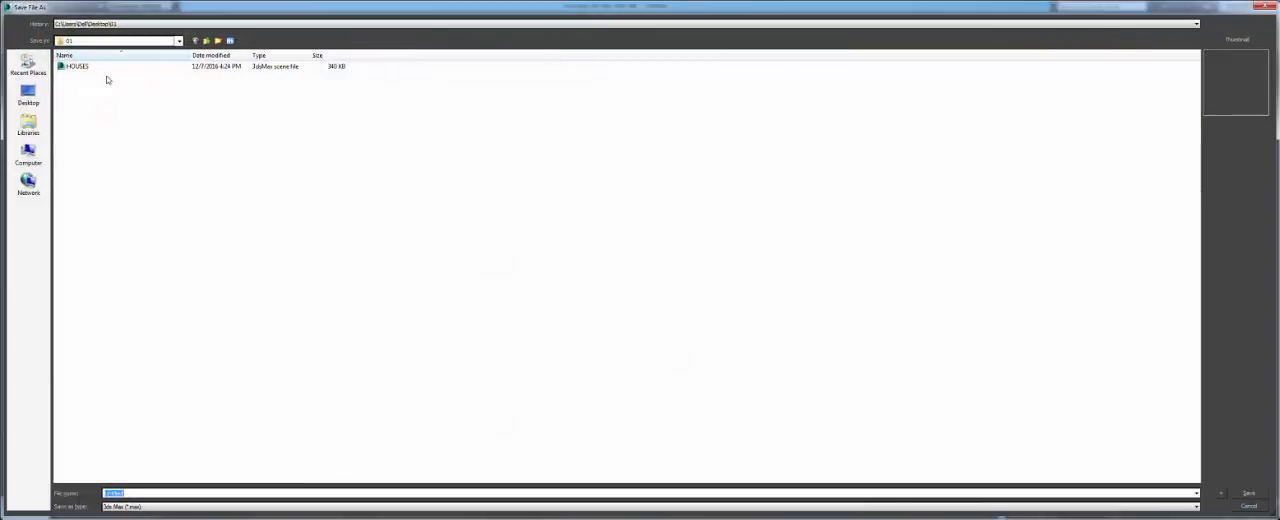
type("TREES")
key("Return")
middle_click_drag(547, 210, 522, 207)
key("Delete")
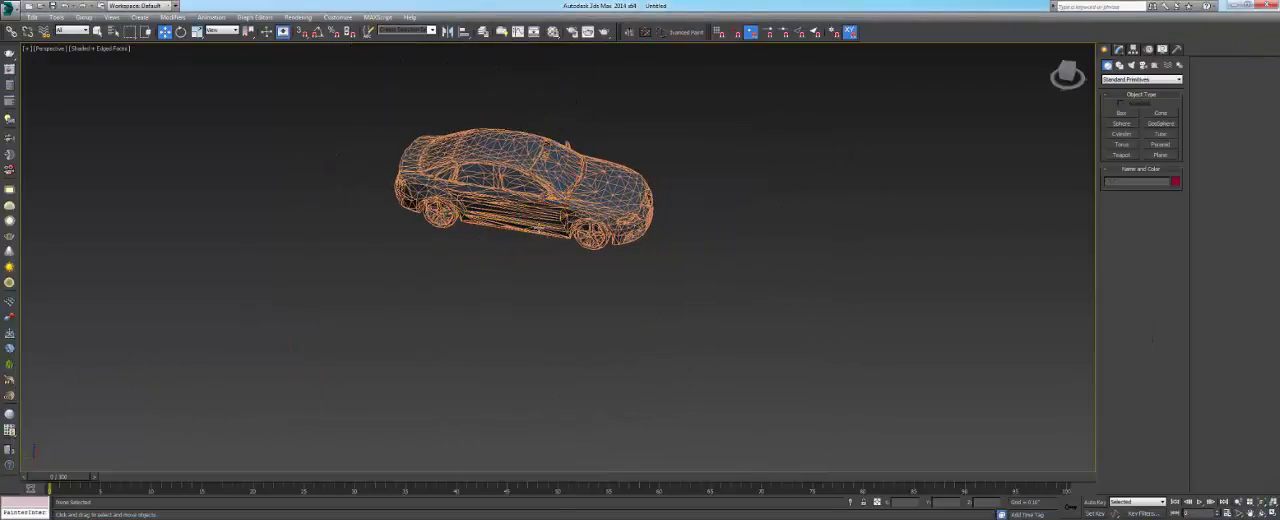
middle_click_drag(635, 264, 695, 262, "alt")
scroll(695, 262, "up", 5)
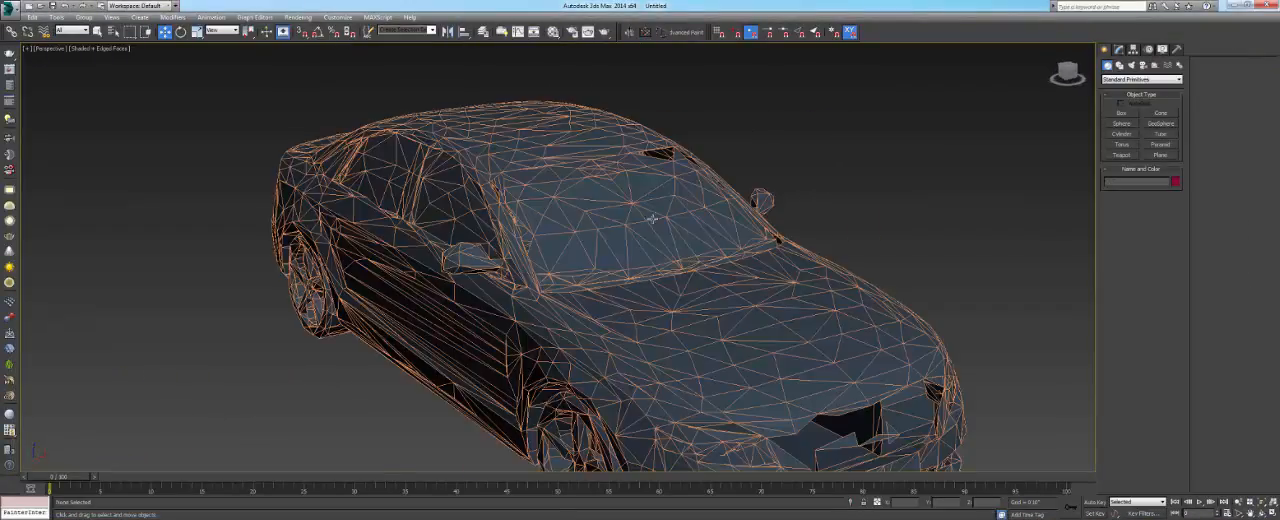
middle_click_drag(640, 217, 403, 123, "alt")
left_click(12, 12)
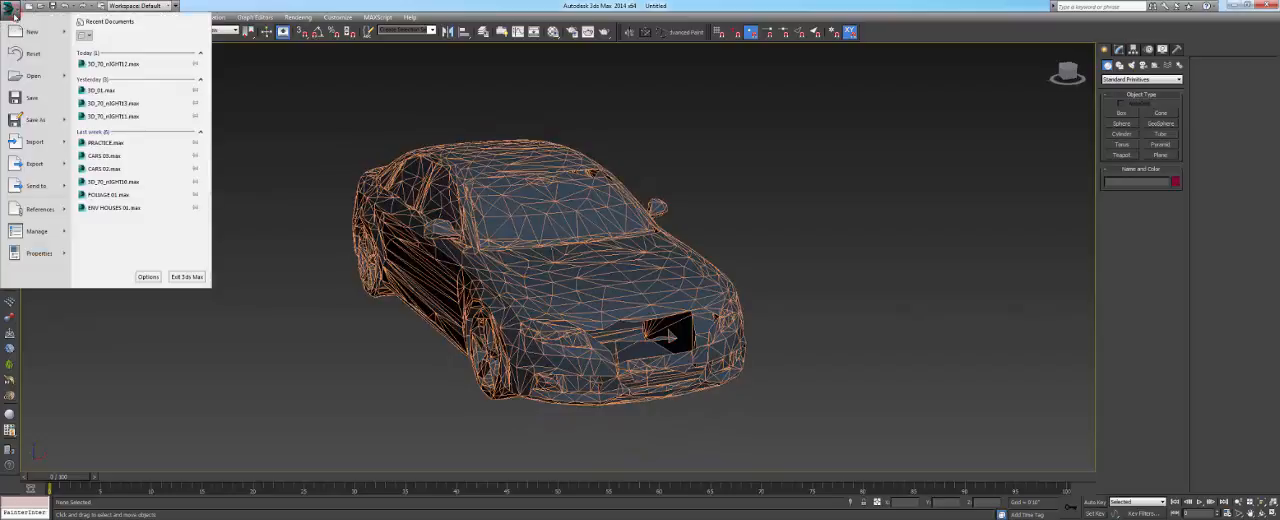
left_click(372, 5)
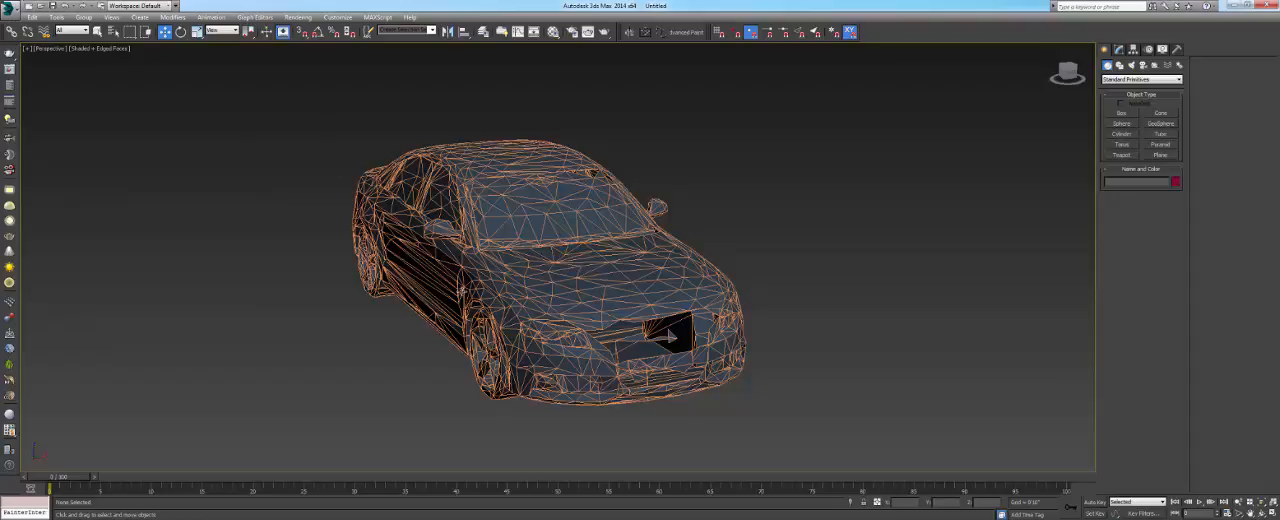
- Attach the HOUSES scene from the Desktop's 01 folder as an external scene reference with XRef Scene
left_click(12, 6)
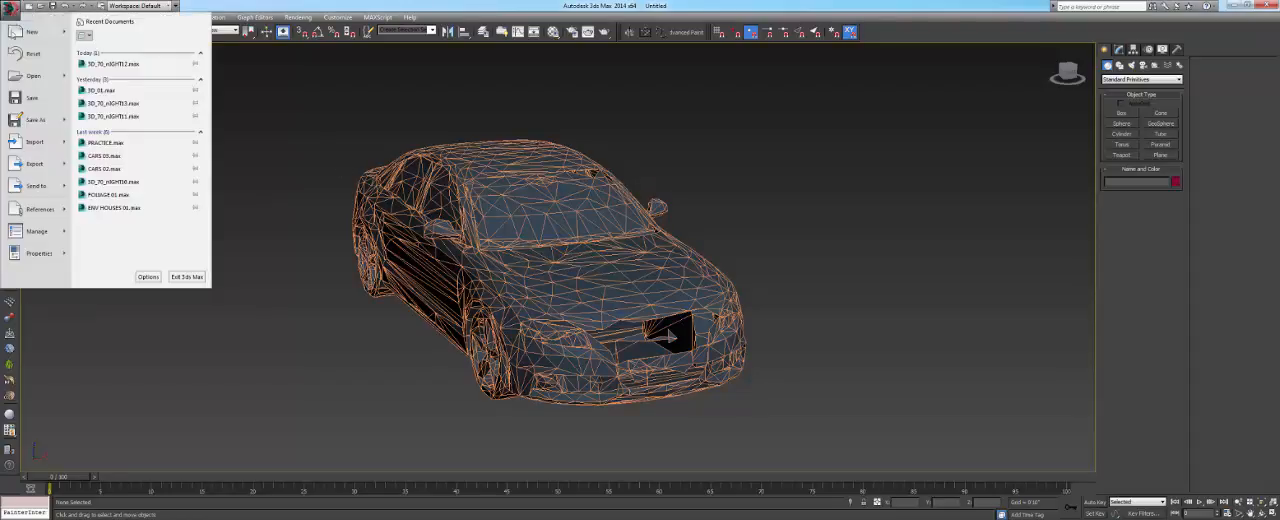
left_click(44, 210)
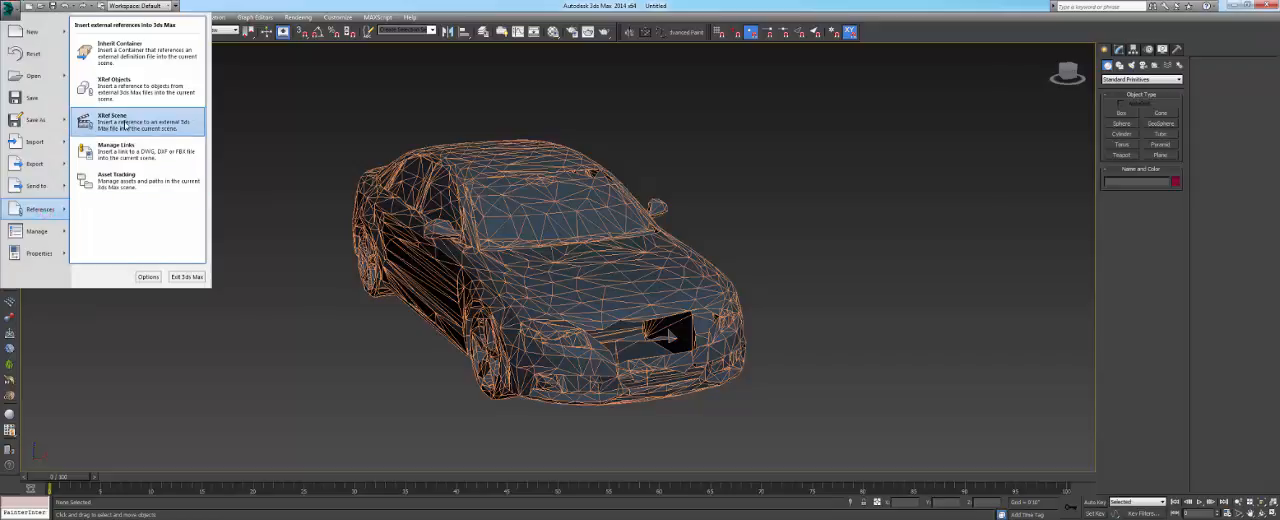
left_click(112, 120)
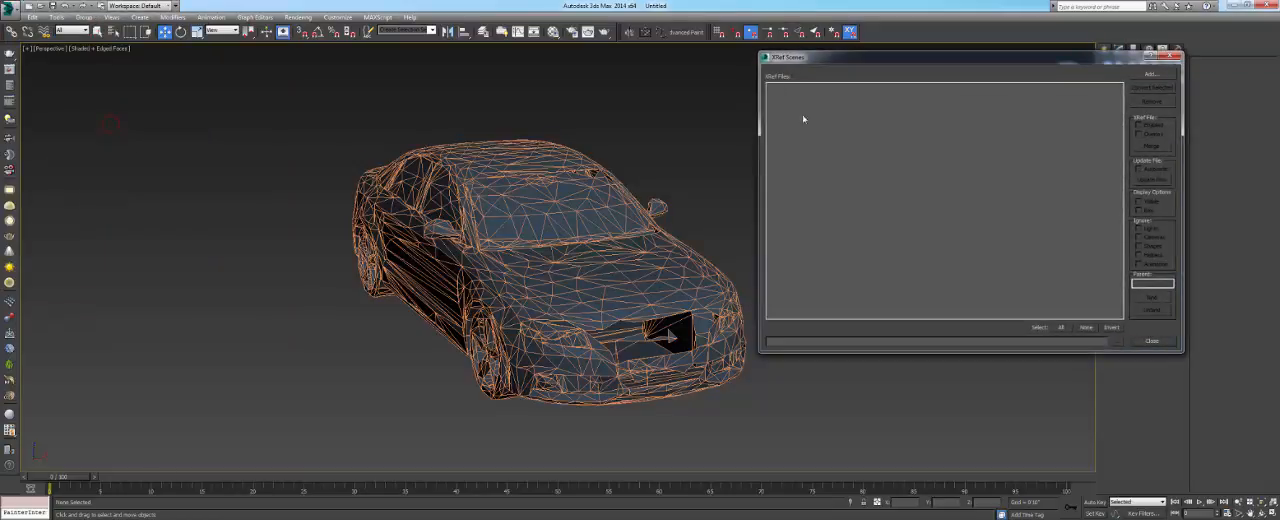
left_click_drag(824, 63, 386, 101)
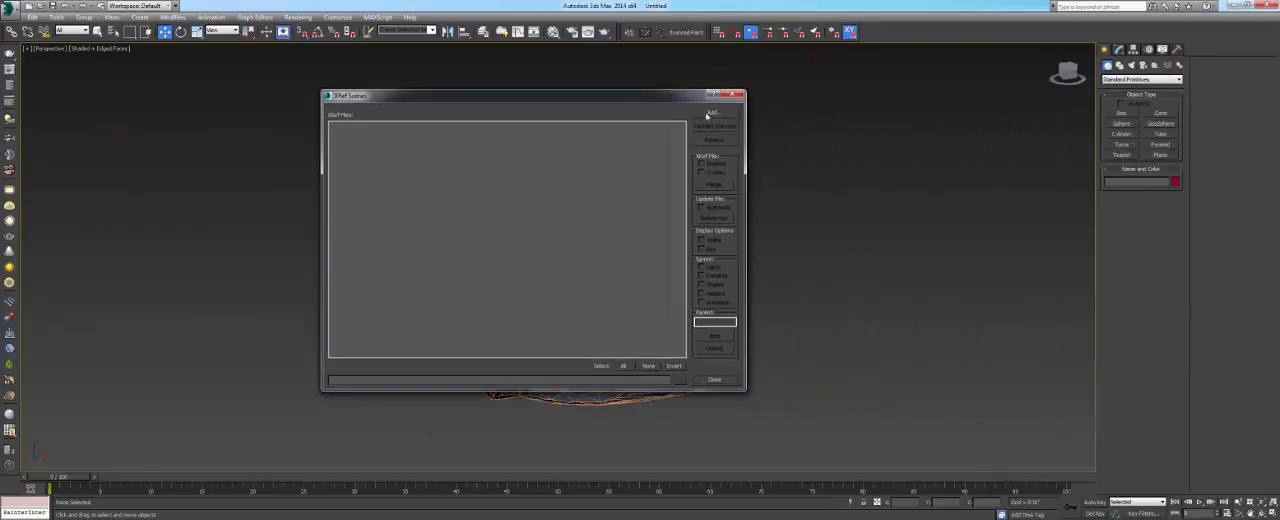
left_click(709, 114)
left_click(28, 95)
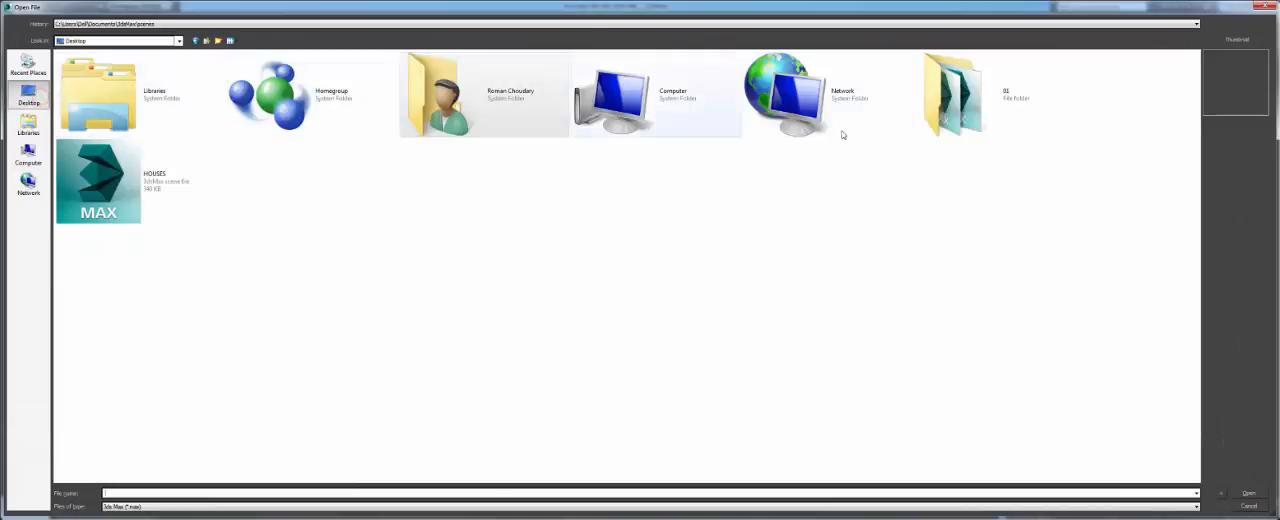
double_click(1000, 118)
left_click(80, 69)
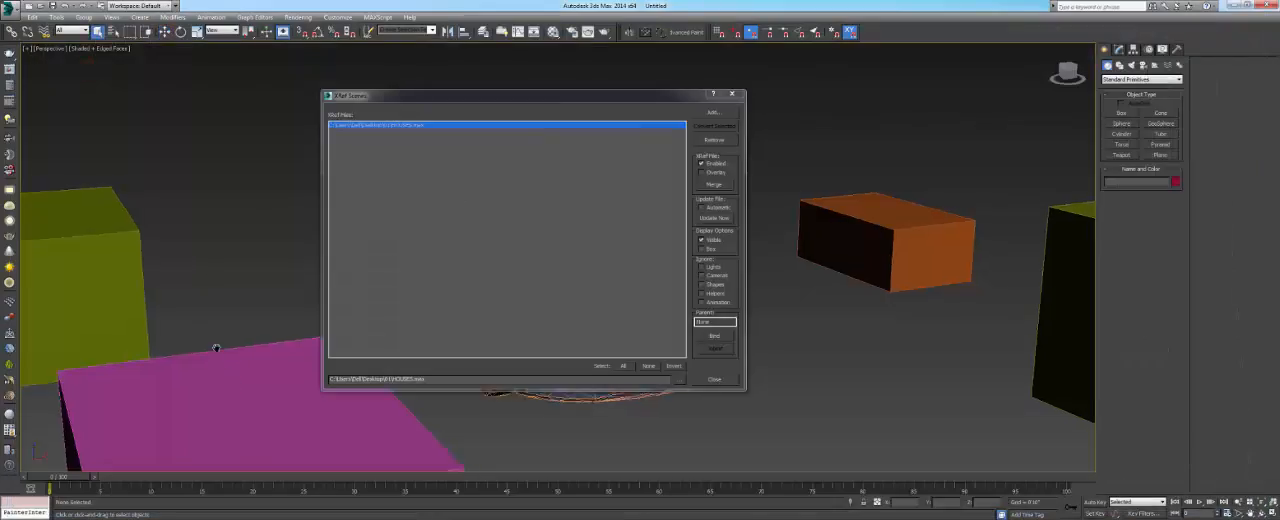
middle_click_drag(206, 266, 217, 302, "alt")
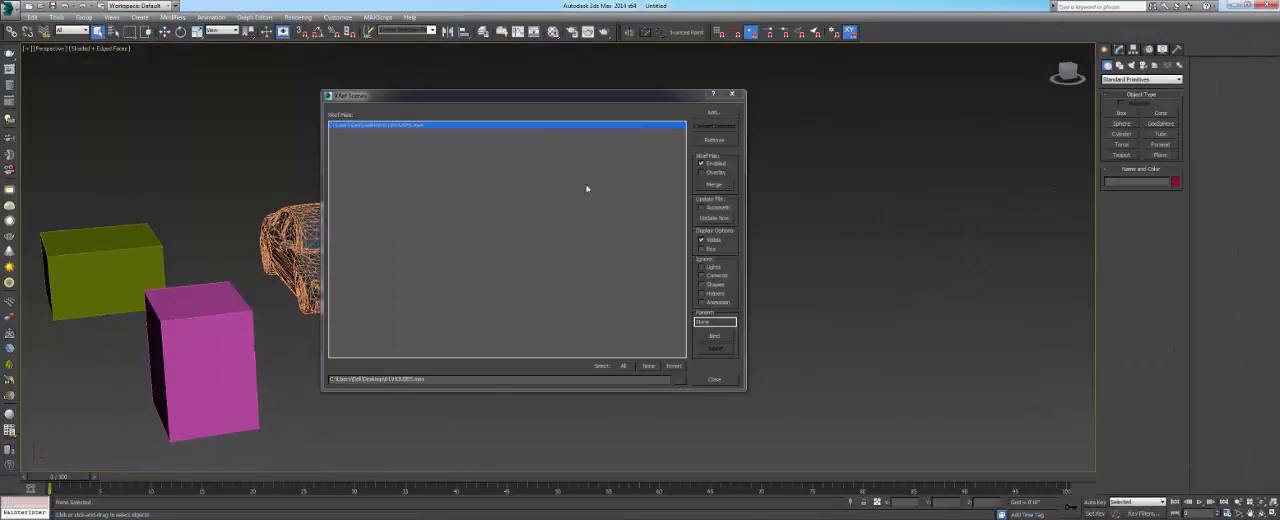
- Add the TREES scene from the 01 folder as a second XRef scene
left_click(709, 111)
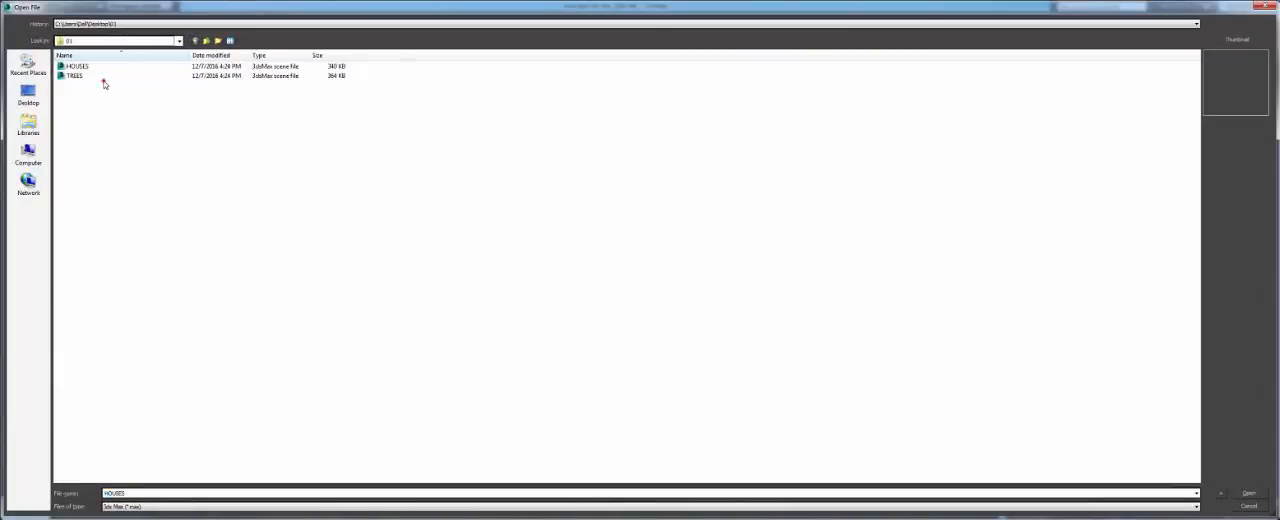
left_click(103, 80)
double_click(103, 78)
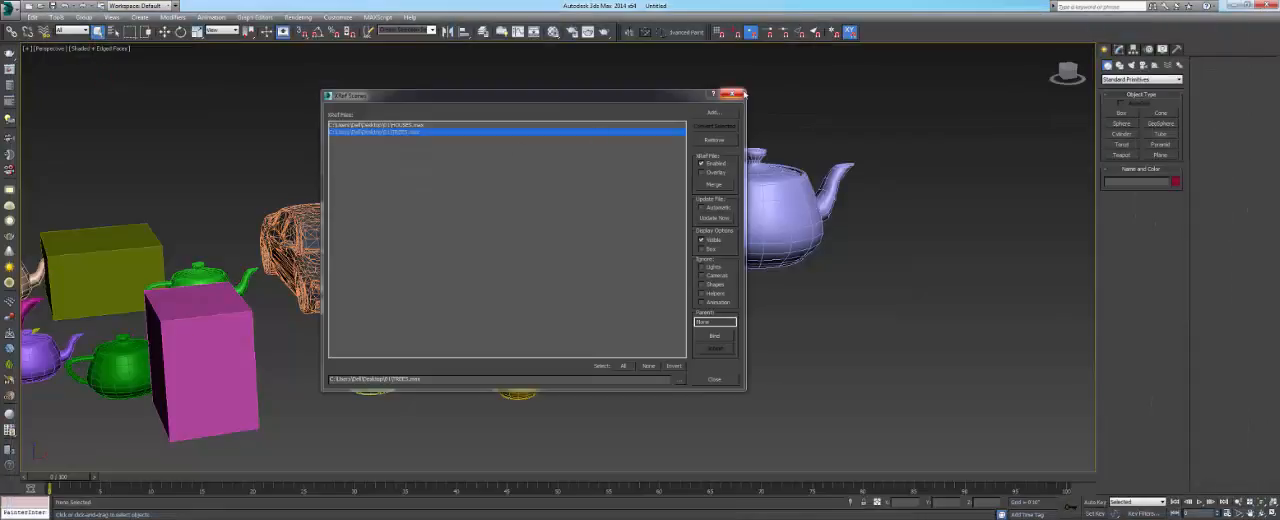
left_click_drag(557, 92, 642, 99)
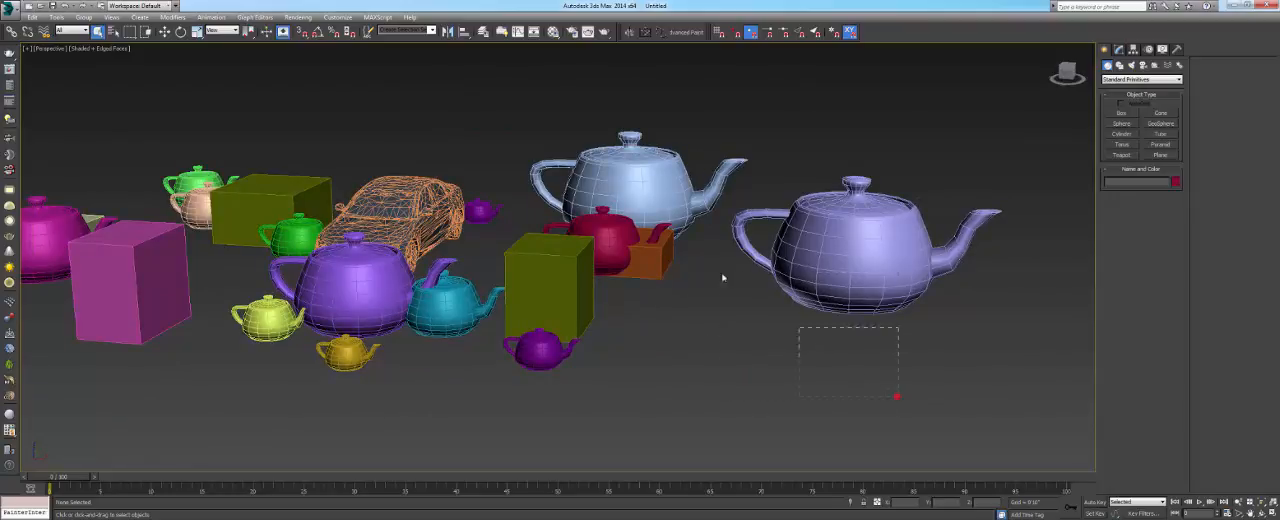
- Try to window-select the referenced boxes and teapots and examine the combined scene from several angles
left_click_drag(723, 278, 657, 222)
left_click_drag(521, 136, 547, 174)
mouse_move(572, 240)
middle_mouse_down("alt")
mouse_move(690, 300)
mouse_move(551, 297)
mouse_move(631, 306)
middle_mouse_up("alt")
left_click_drag(920, 360, 540, 94)
mouse_move(730, 372)
middle_mouse_down("alt")
mouse_move(728, 335)
mouse_move(696, 308)
mouse_move(697, 291)
middle_mouse_up("alt")
left_click_drag(870, 390, 725, 238)
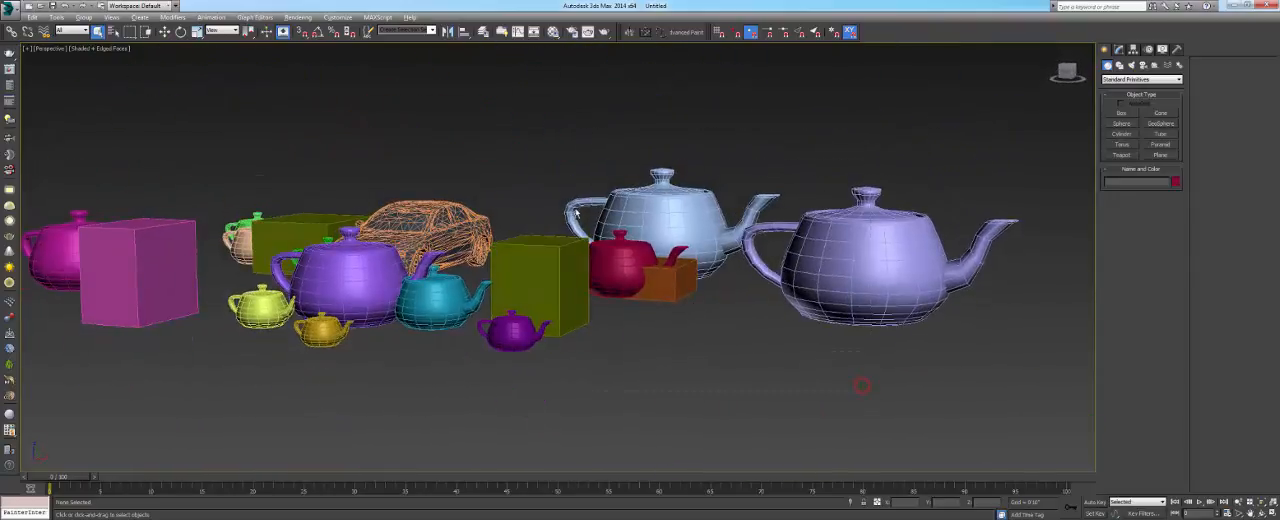
middle_click_drag(576, 213, 705, 350, "alt")
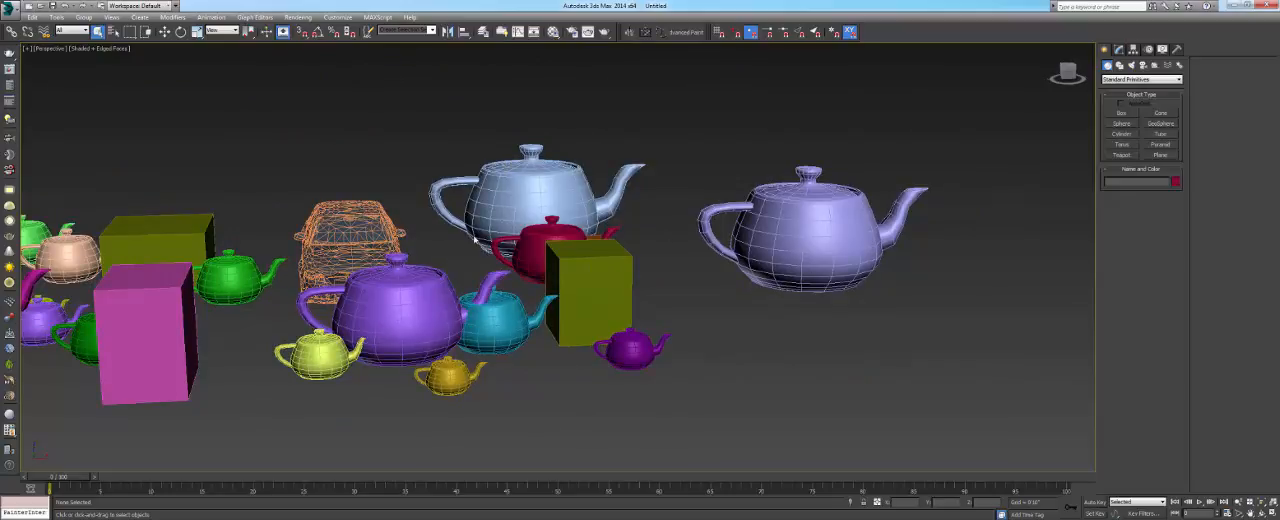
middle_click_drag(490, 243, 534, 270, "alt")
- Reopen the XRef Scenes dialog and switch the TREES reference off and back on
left_click(10, 8)
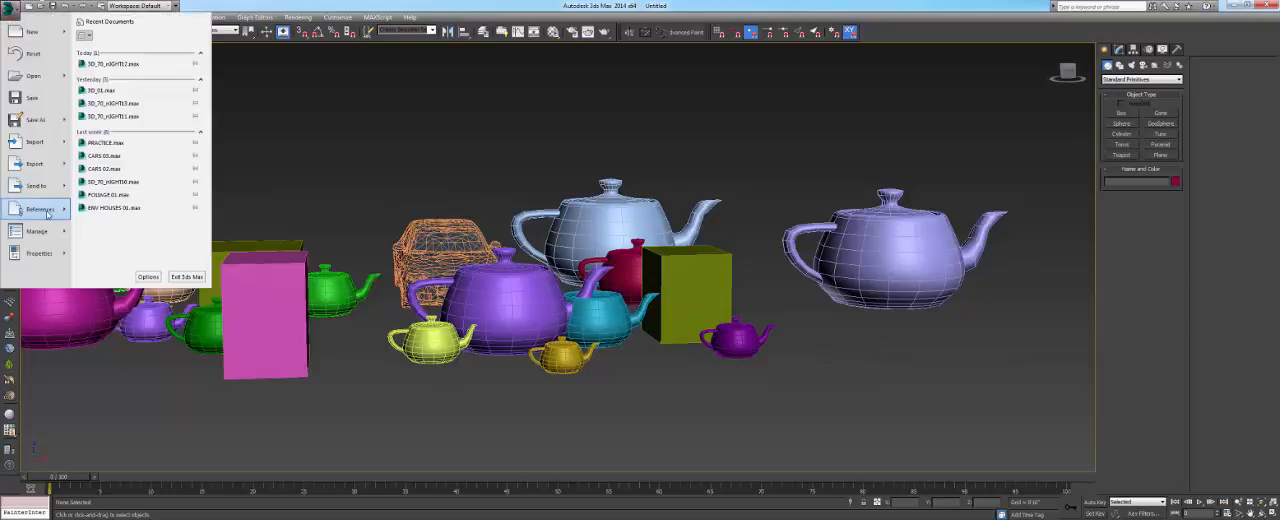
mouse_move(42, 209)
left_click(130, 122)
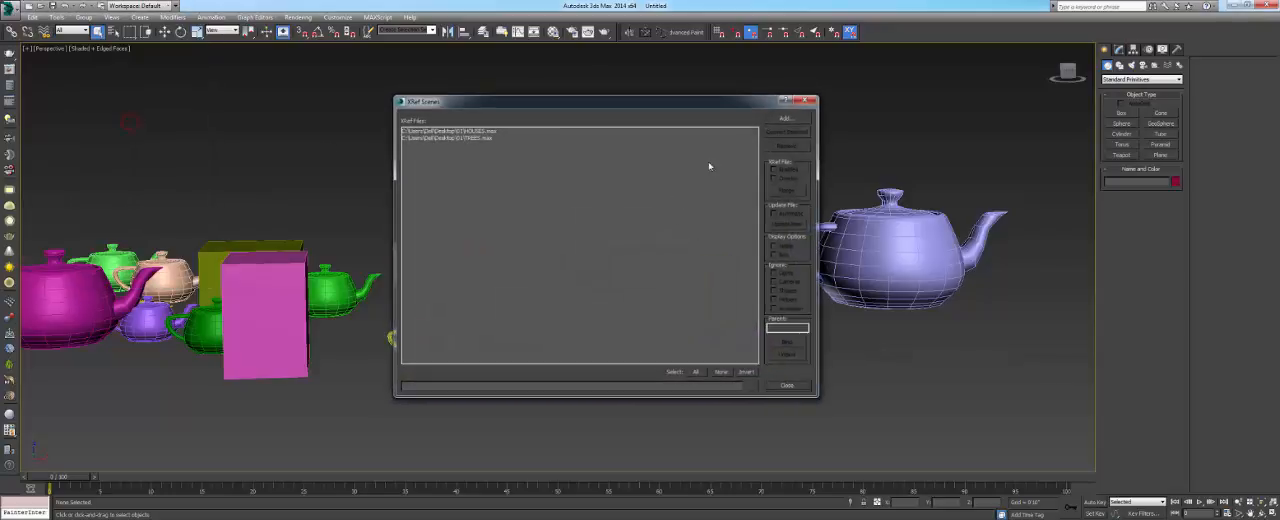
left_click(451, 138)
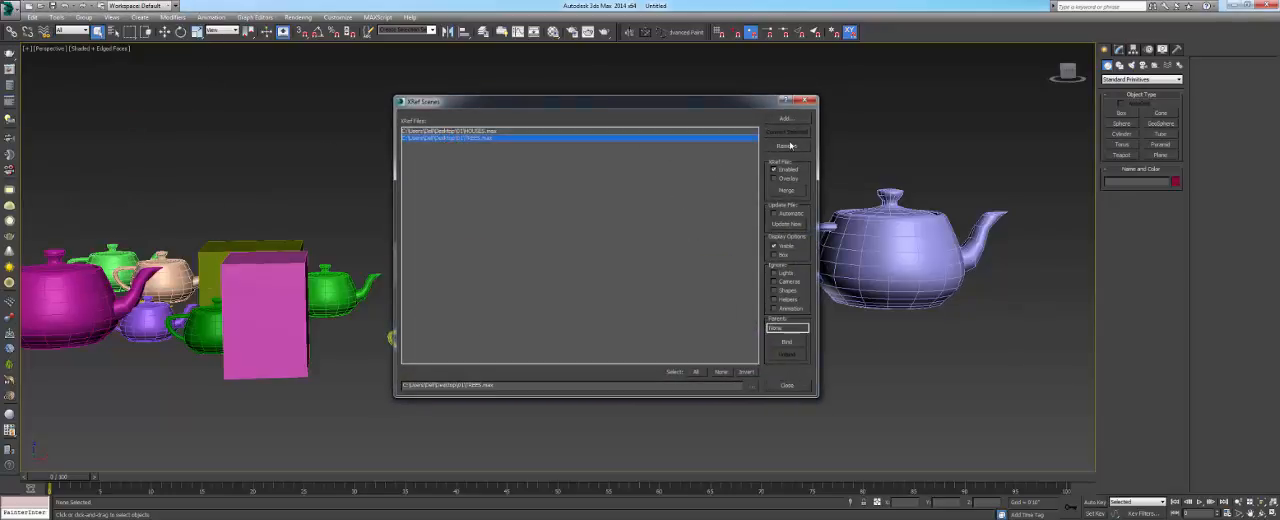
left_click(787, 172)
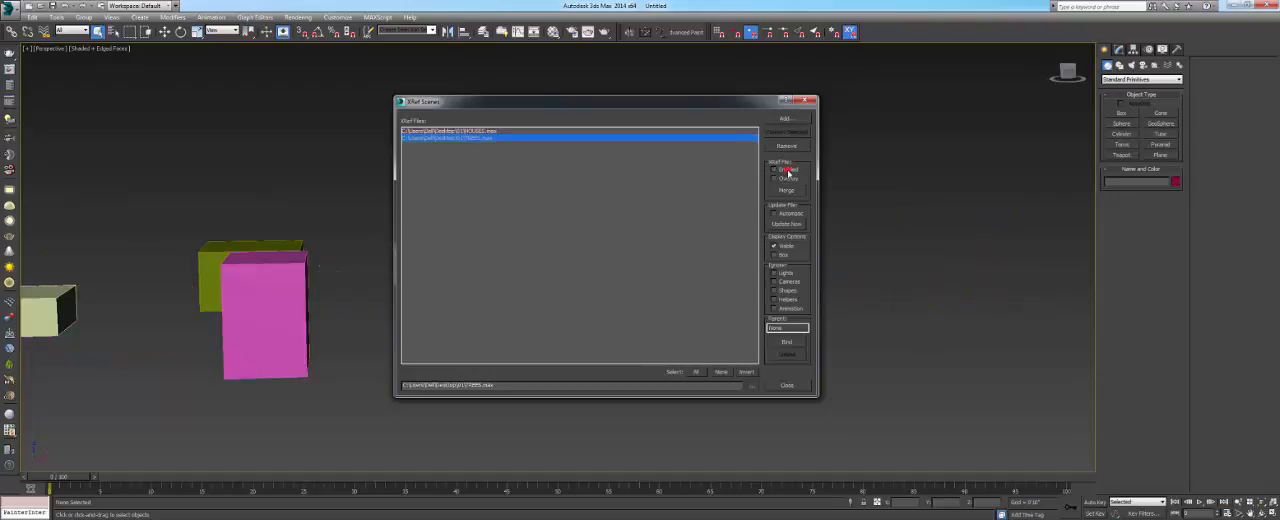
middle_click_drag(188, 292, 192, 313, "alt")
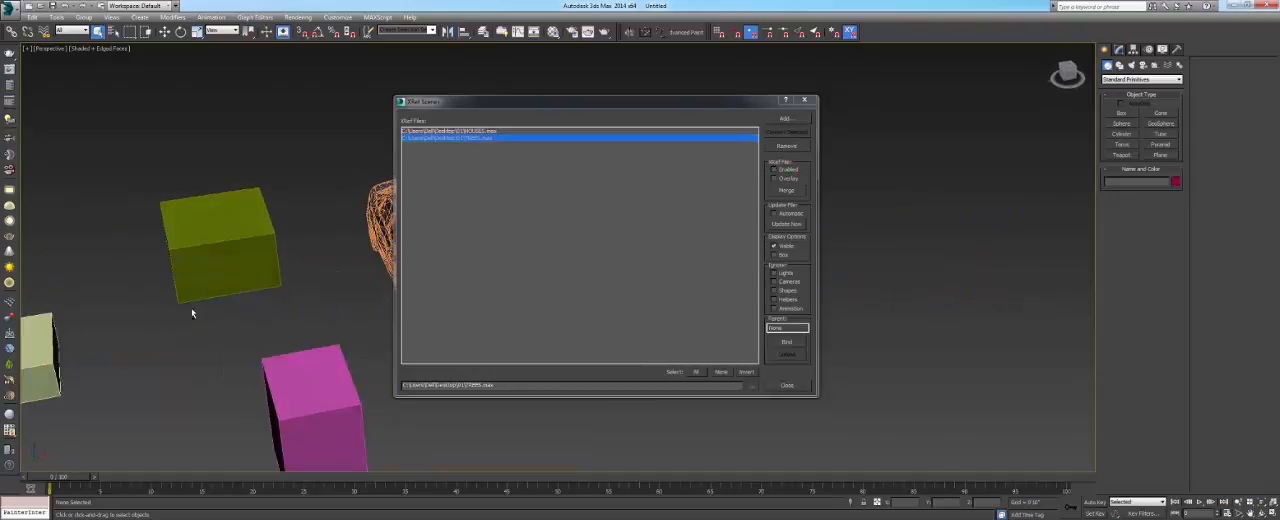
left_click(775, 170)
- Remove the TREES reference from the XRef scenes and move the dialog clear of the car
left_click(788, 146)
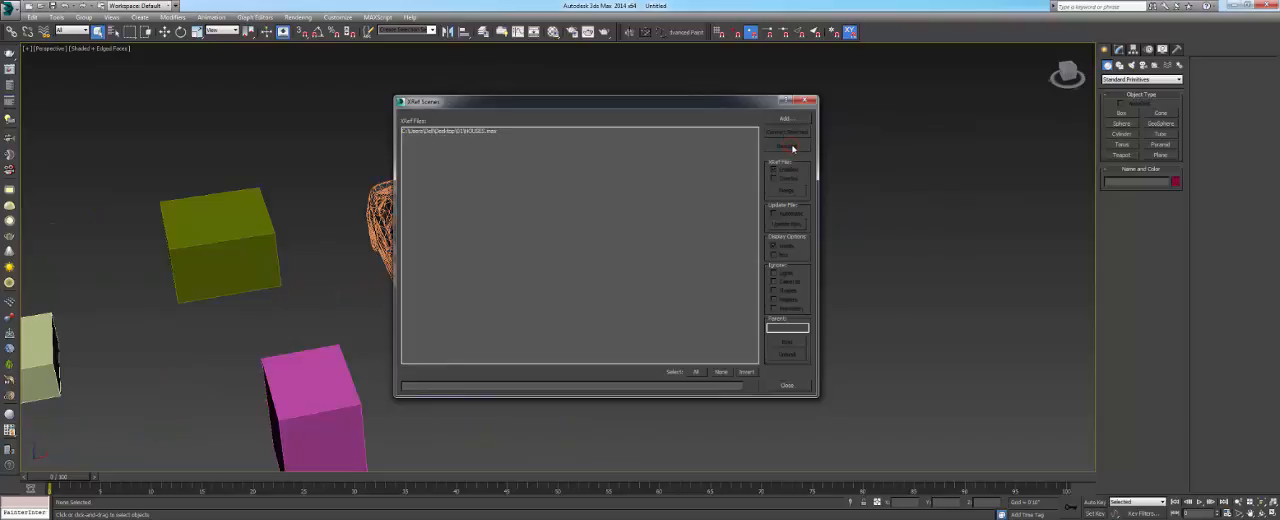
left_click_drag(614, 103, 762, 104)
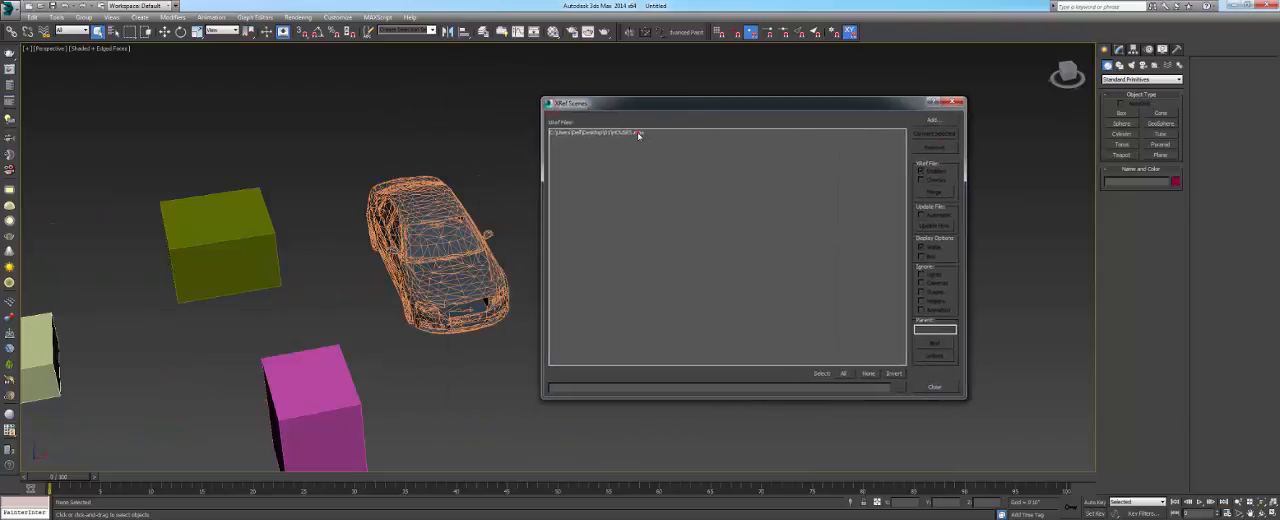
- Merge the HOUSES reference into the current scene, accept the merge and close the XRef Scenes dialog
left_click(640, 132)
middle_click_drag(251, 297, 350, 263)
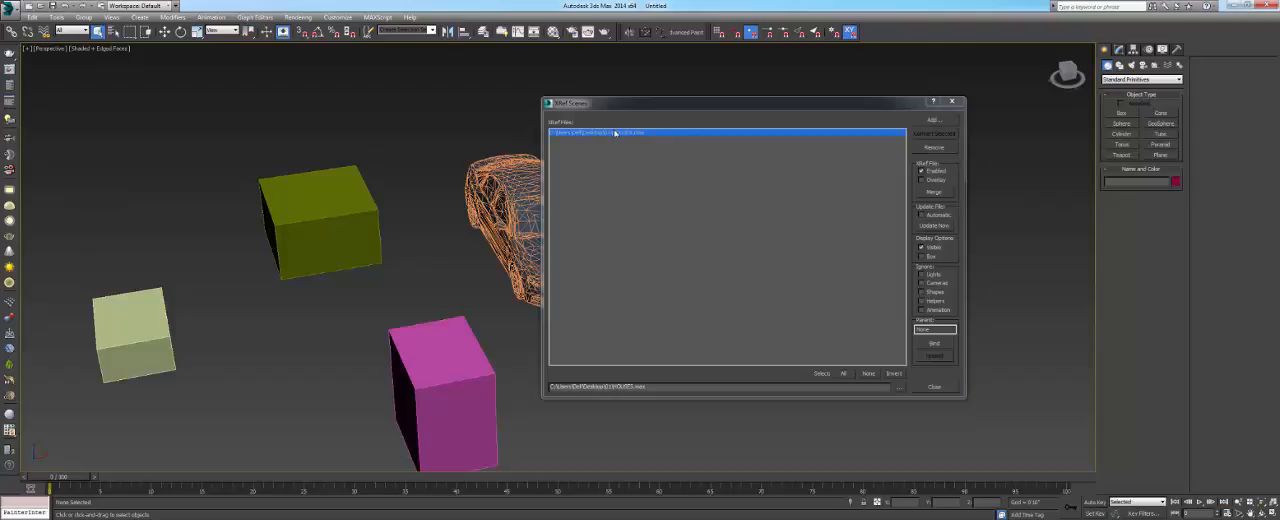
left_click(932, 191)
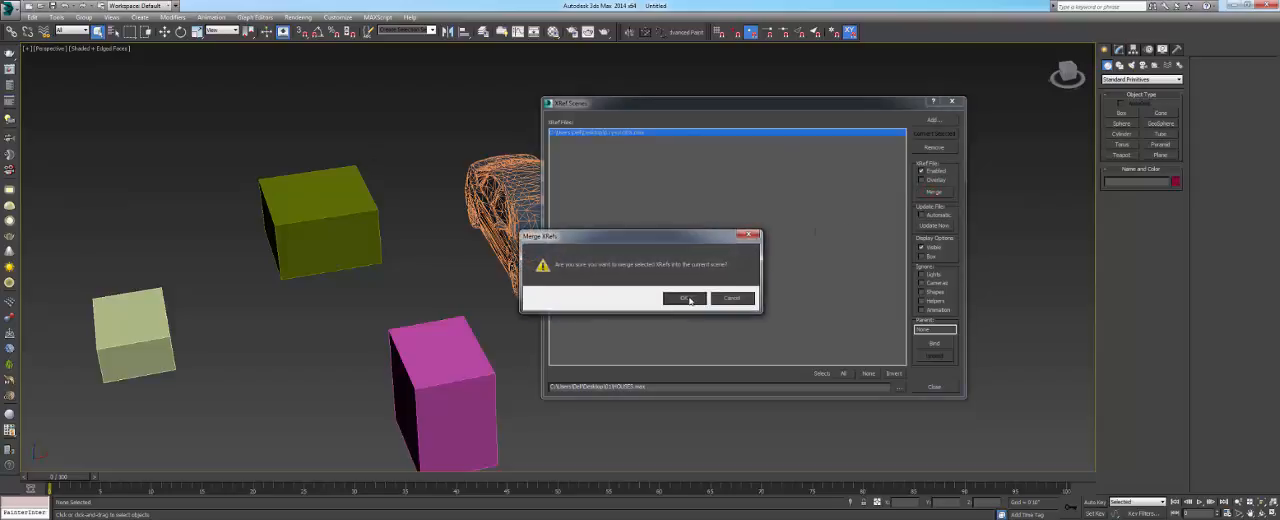
left_click(689, 300)
left_click(949, 102)
- Select the merged boxes one by one to check that they can be picked as scene objects
left_click_drag(423, 154, 305, 263)
left_click_drag(506, 322, 360, 418)
left_click(161, 317)
left_click_drag(275, 276, 280, 273)
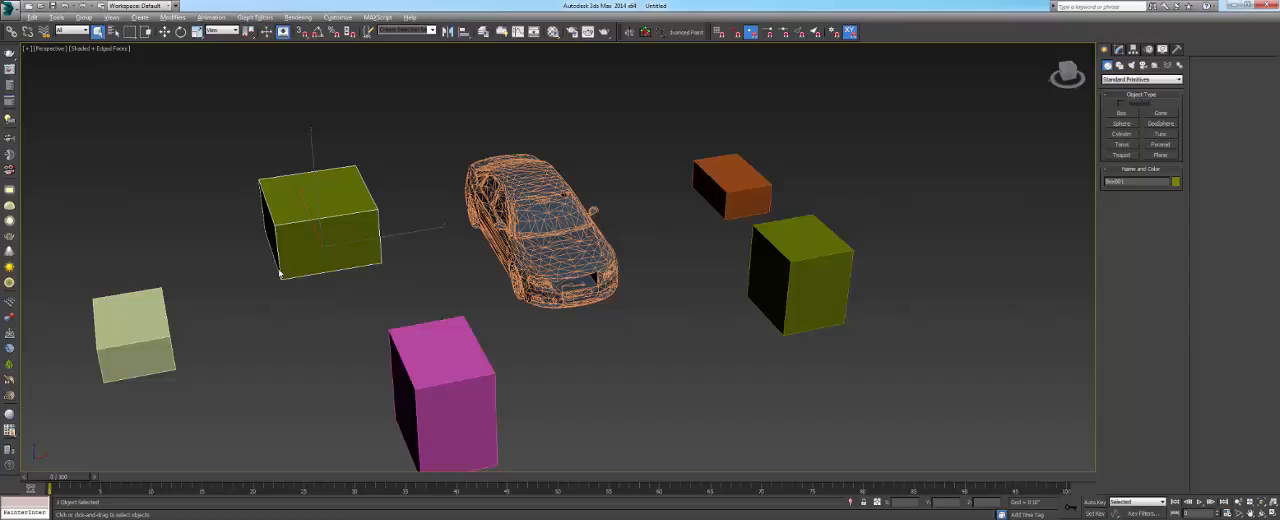
- Reset 3ds Max to an empty scene without saving the current one
key("alt+f")
key("r")
left_click(647, 283)
left_click(619, 278)
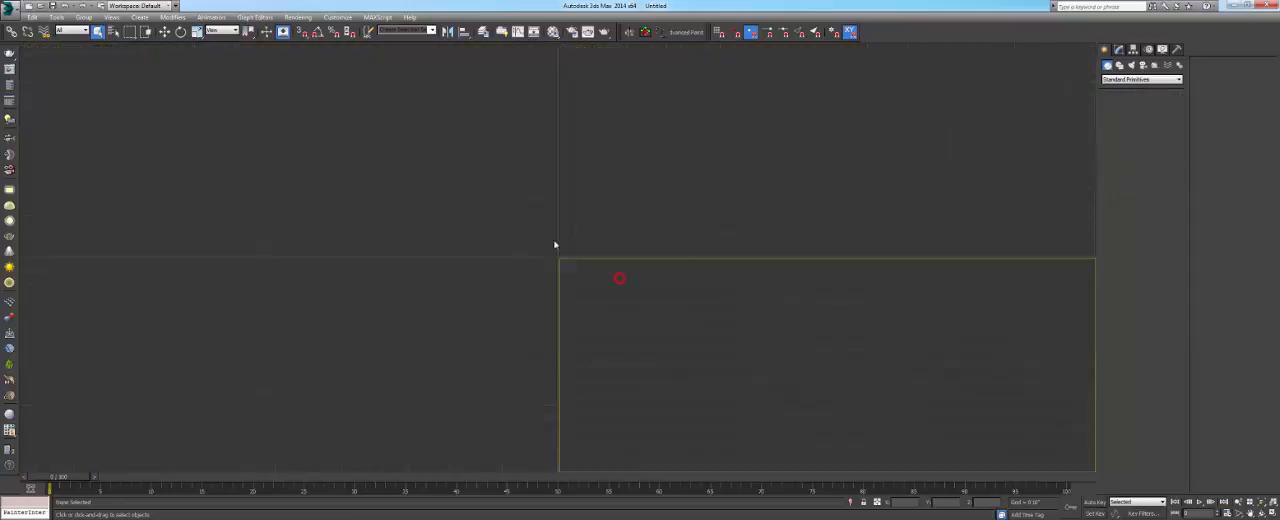
key("super")
left_click(691, 304)
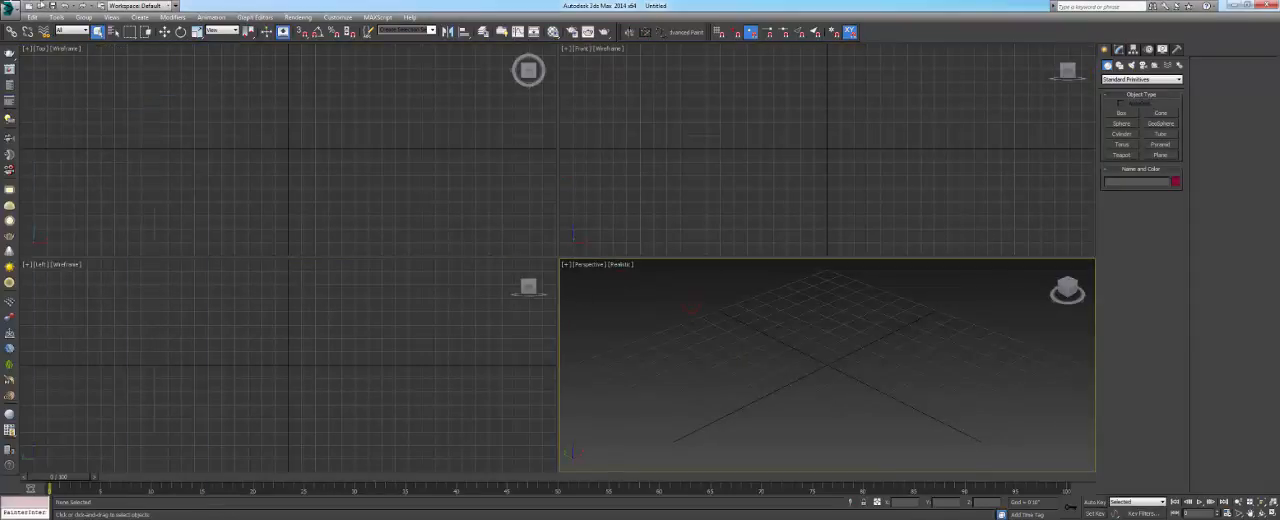
- Open the 3D_03 scene from the Cube Design, HOUSE 02, MAX folder and continue past the missing external files
left_click(41, 5)
left_click(28, 152)
double_click(213, 77)
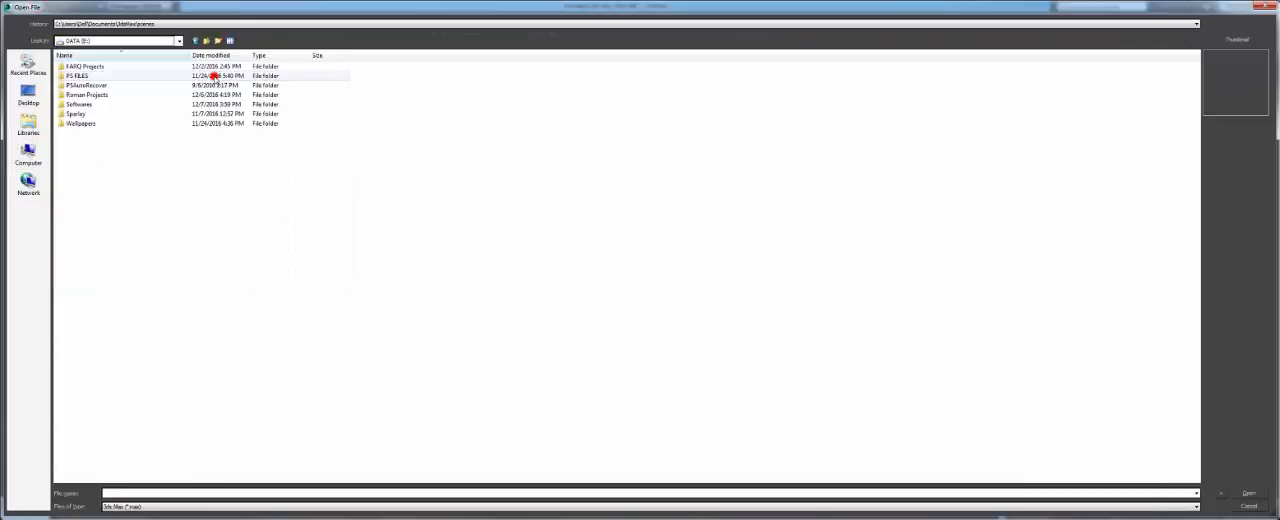
double_click(116, 95)
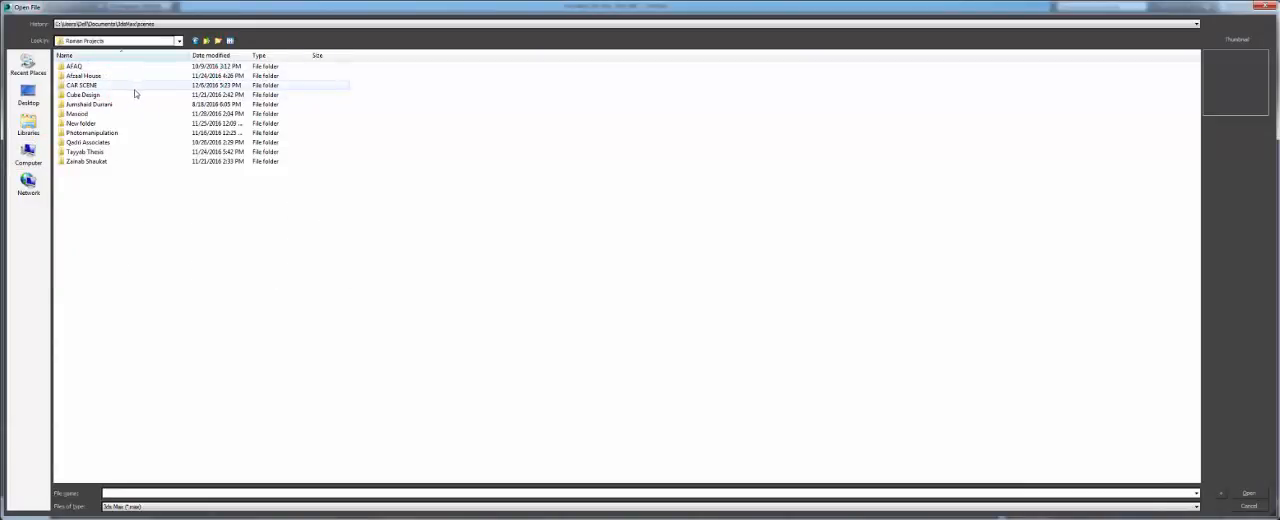
double_click(130, 93)
double_click(114, 72)
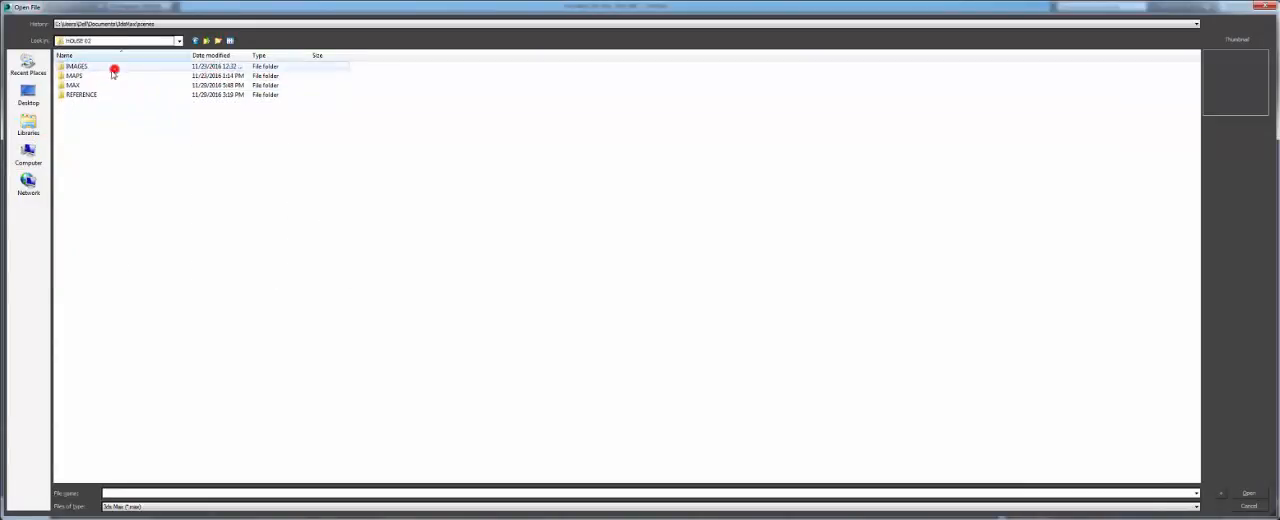
double_click(86, 85)
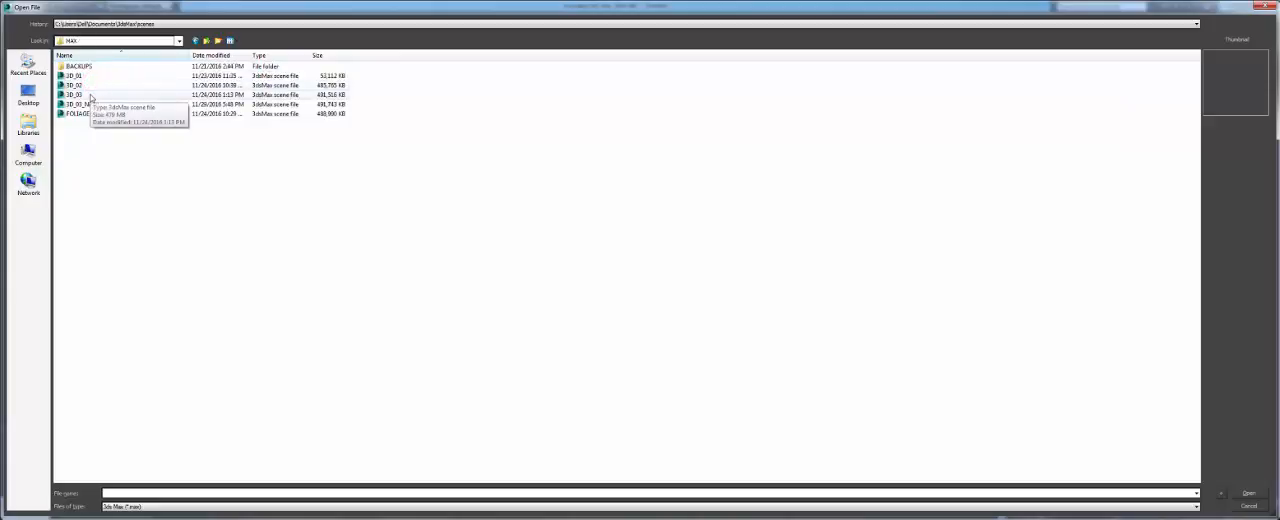
double_click(88, 95)
left_click(699, 345)
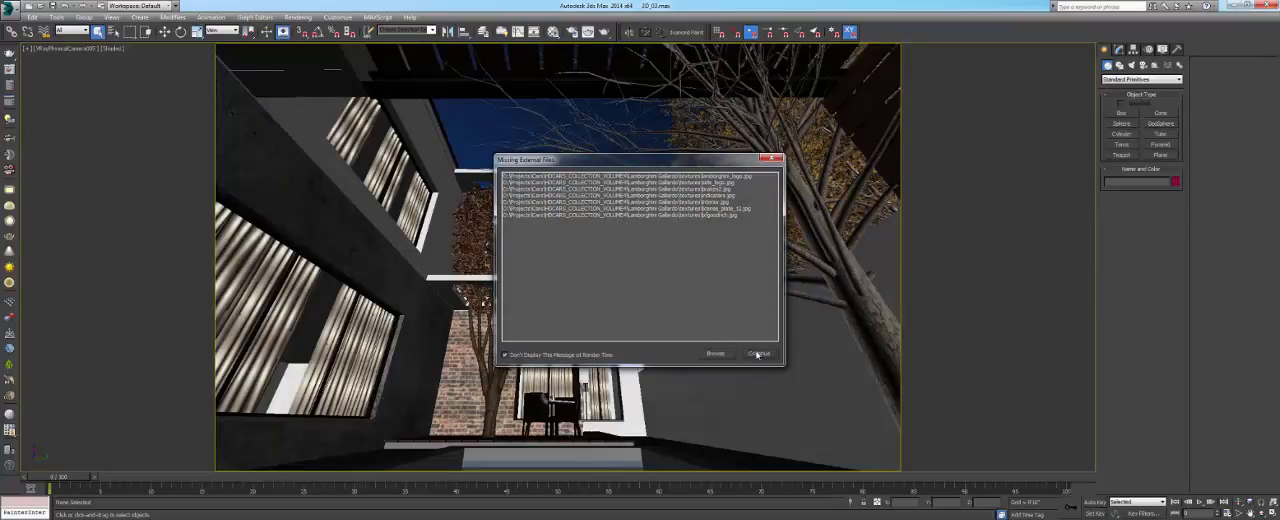
left_click(759, 354)
left_click(689, 297)
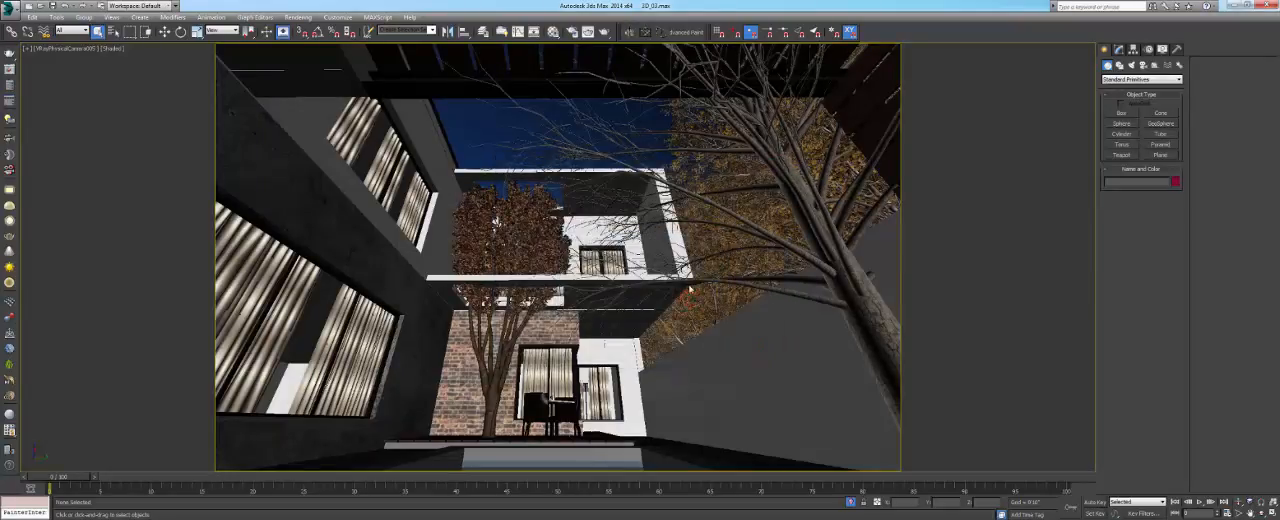
- Look at the house front through a V-Ray camera and disable the FOLIAGE 01 XRef scene
key("c")
double_click(640, 193)
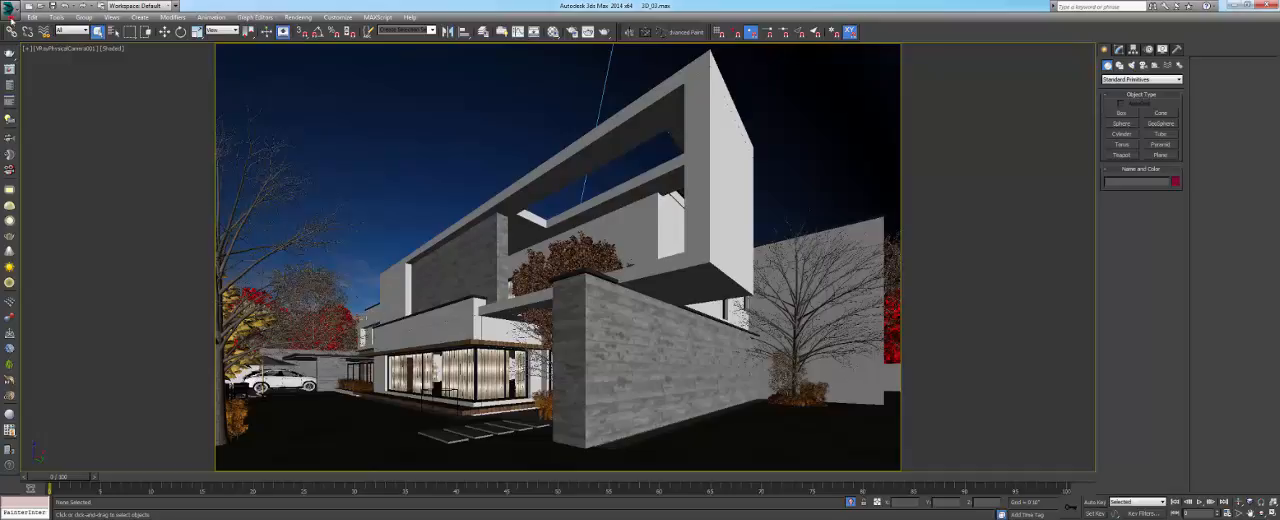
left_click(12, 8)
mouse_move(38, 208)
left_click(120, 122)
left_click(643, 133)
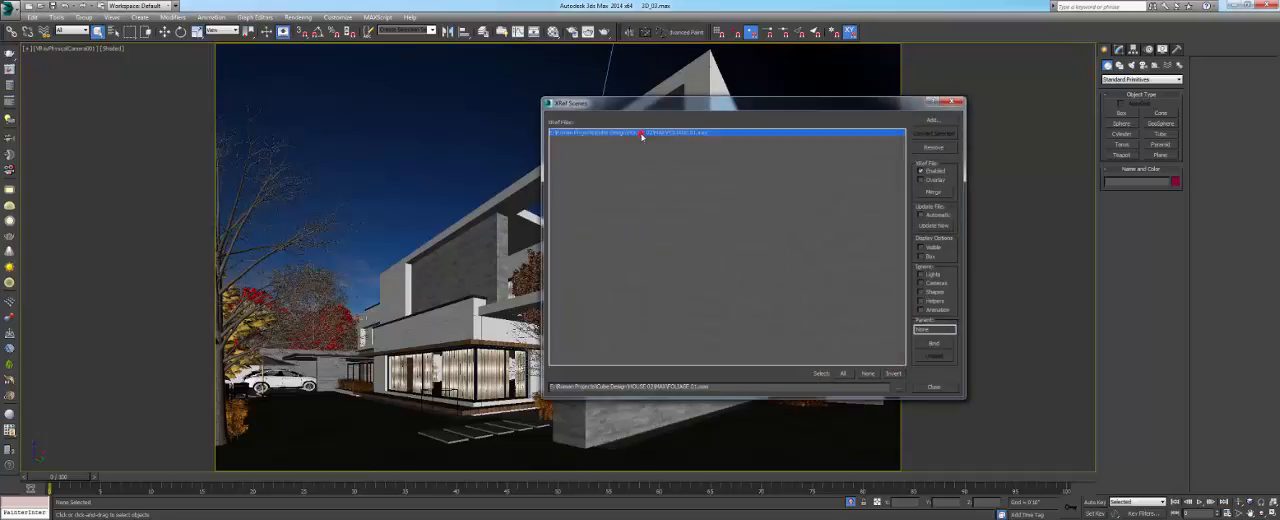
left_click(930, 172)
left_click(955, 102)
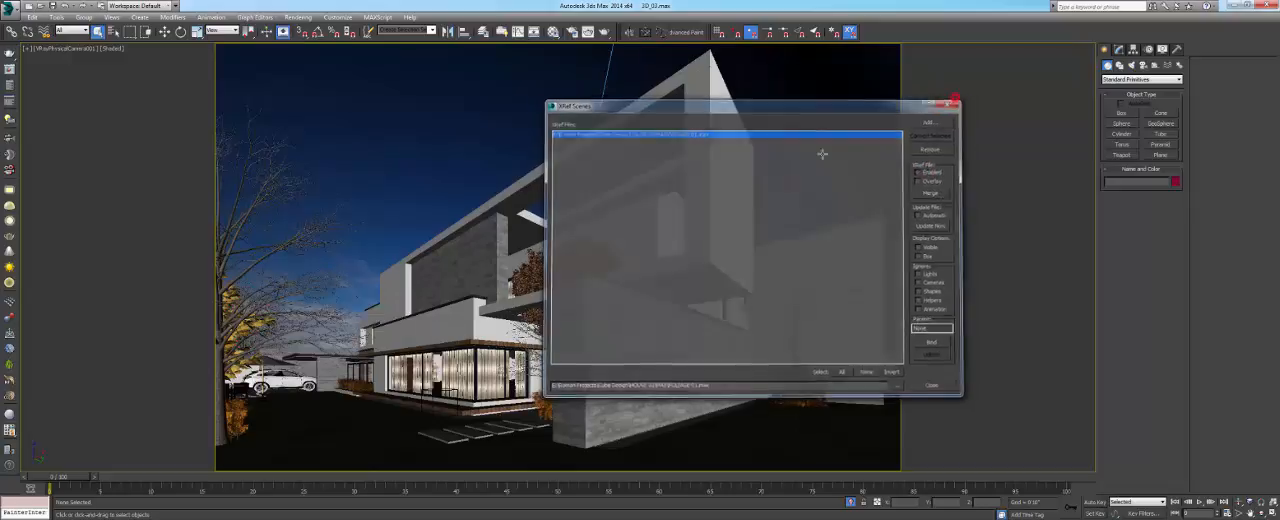
- Select the balcony slab, frame it in a perspective view and examine the house and garden from closer and farther away
left_click(519, 303)
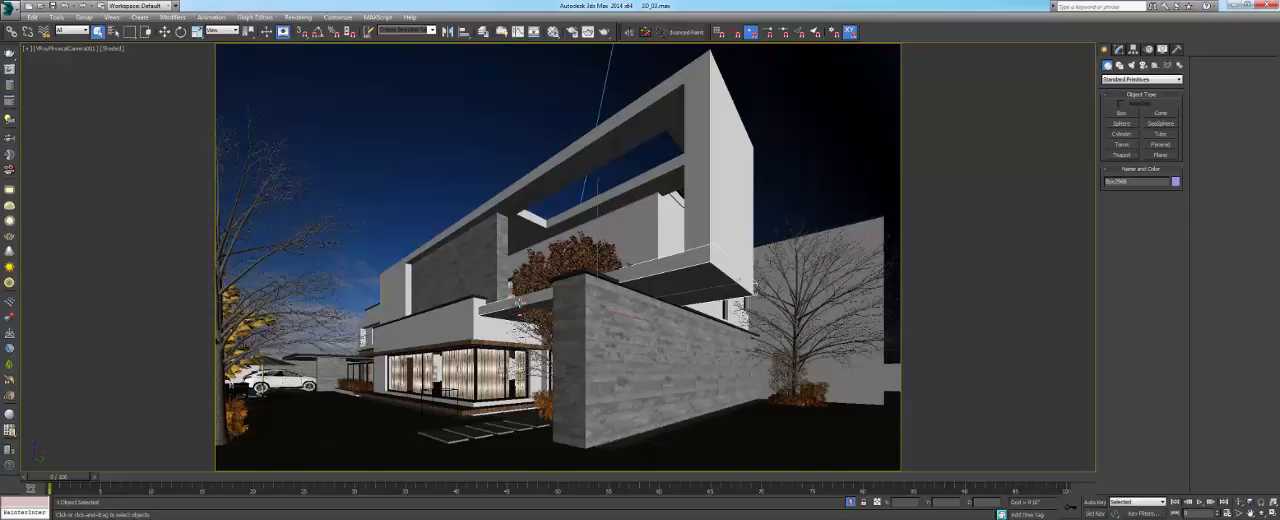
key("p")
key("z")
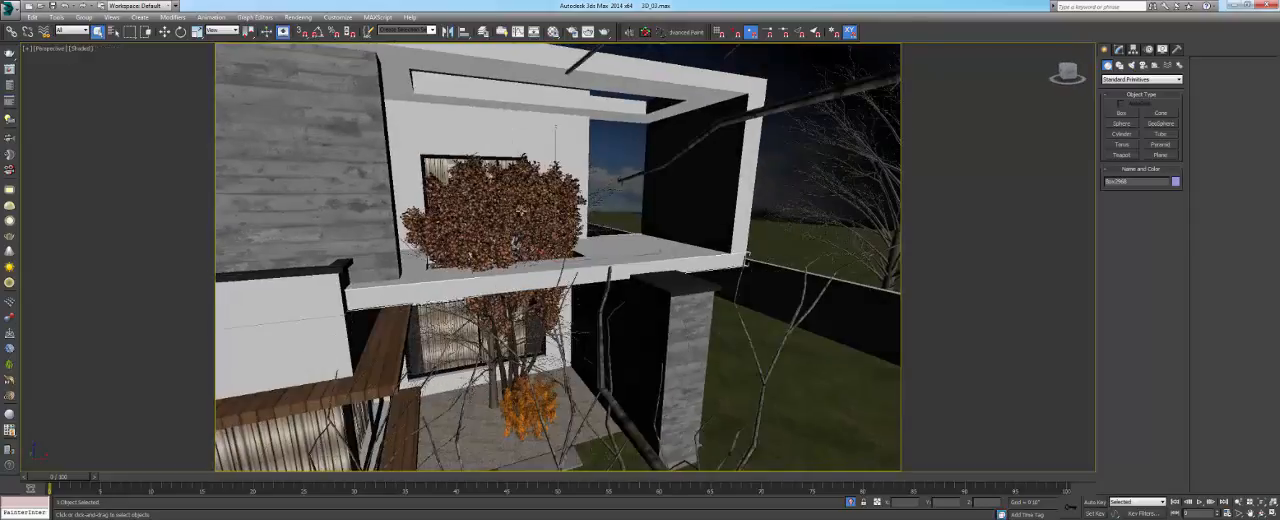
middle_click_drag(519, 208, 316, 300, "alt")
scroll(445, 182, "up", 5)
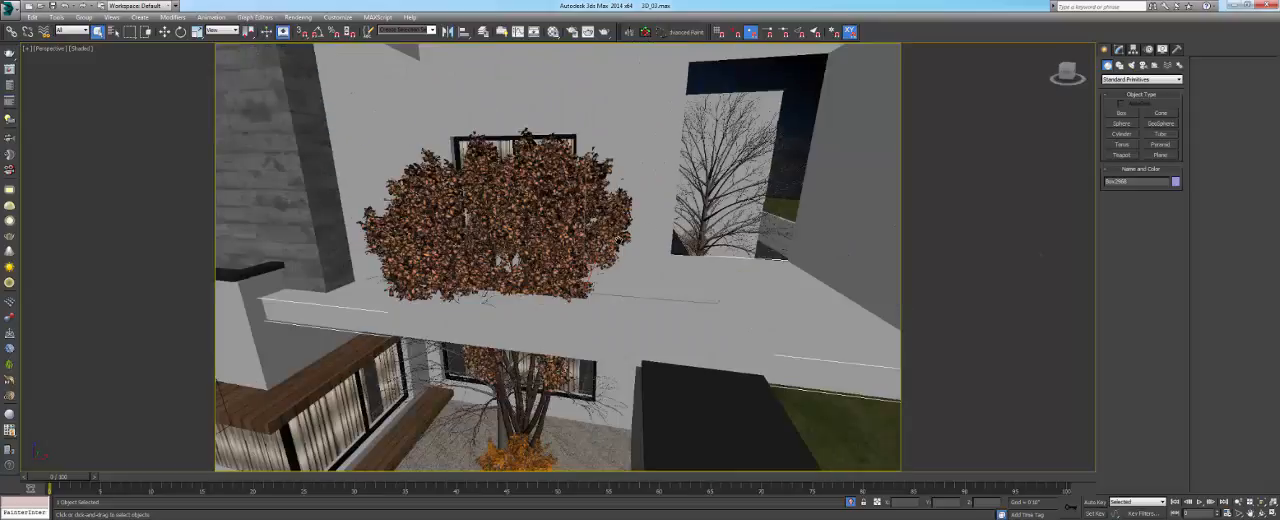
middle_click_drag(487, 300, 588, 333, "alt")
scroll(585, 295, "down", 4)
scroll(580, 278, "down", 6)
scroll(588, 335, "up", 6)
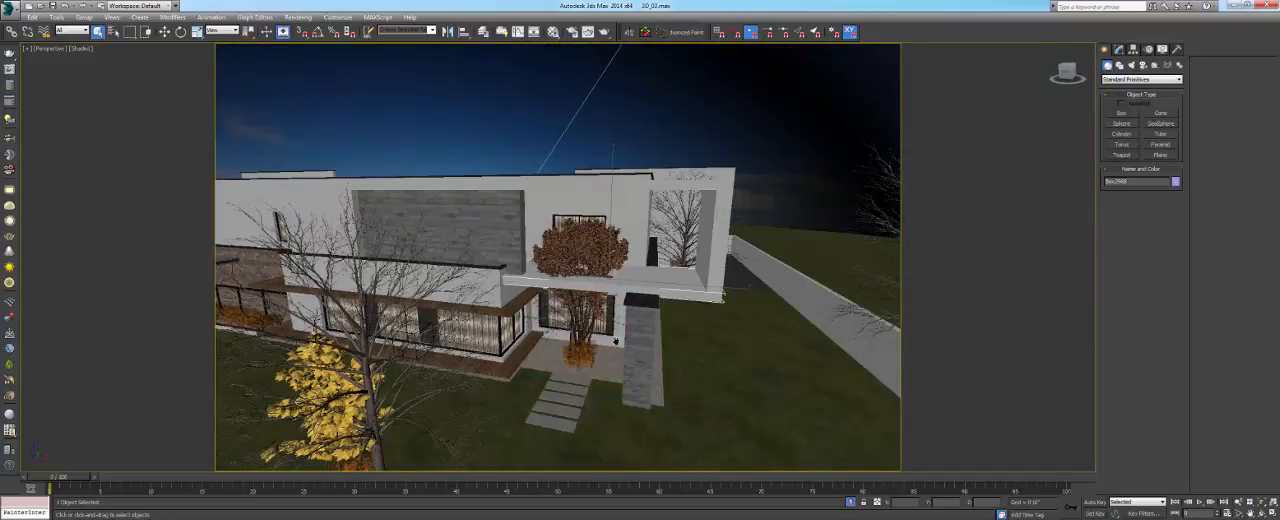
middle_click_drag(672, 374, 655, 361, "alt")
scroll(666, 364, "down", 5)
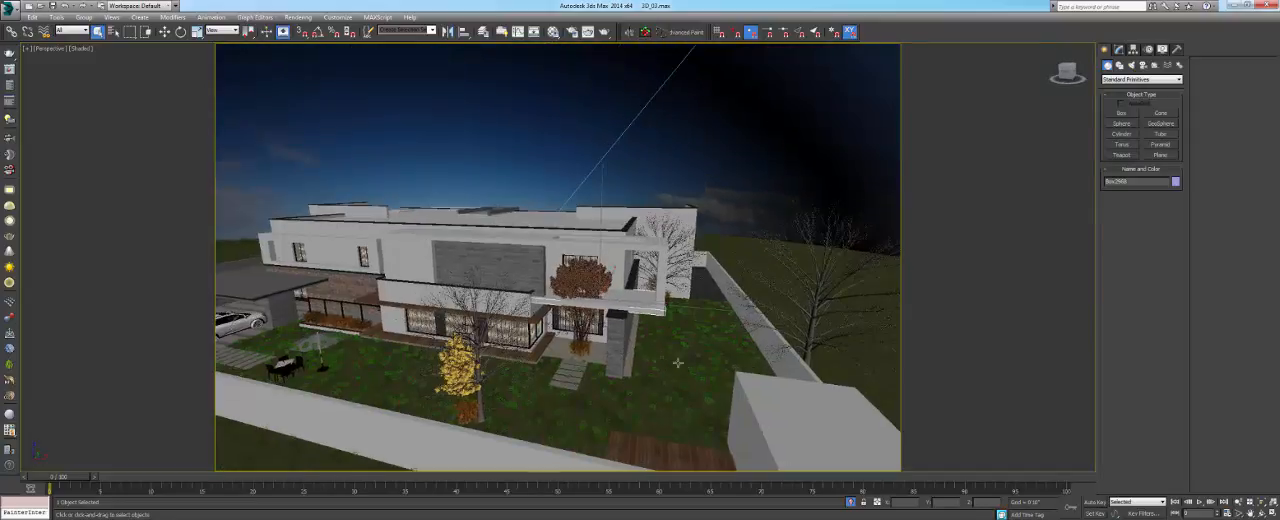
- Display the scene in wireframe and examine the trees, cars and garden around the house
key("F3")
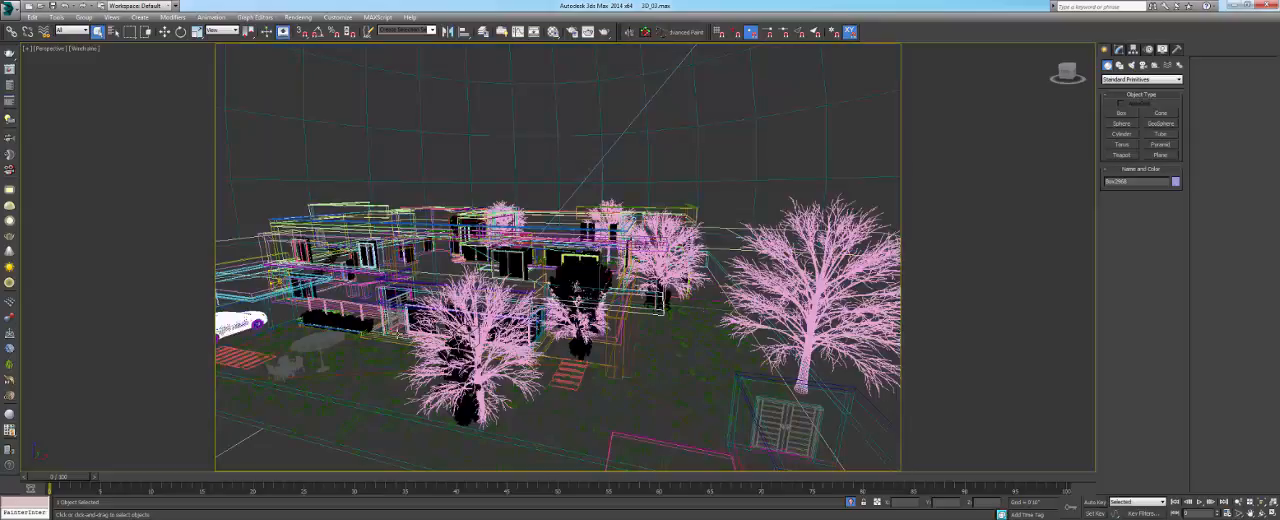
middle_click_drag(398, 340, 413, 362, "alt")
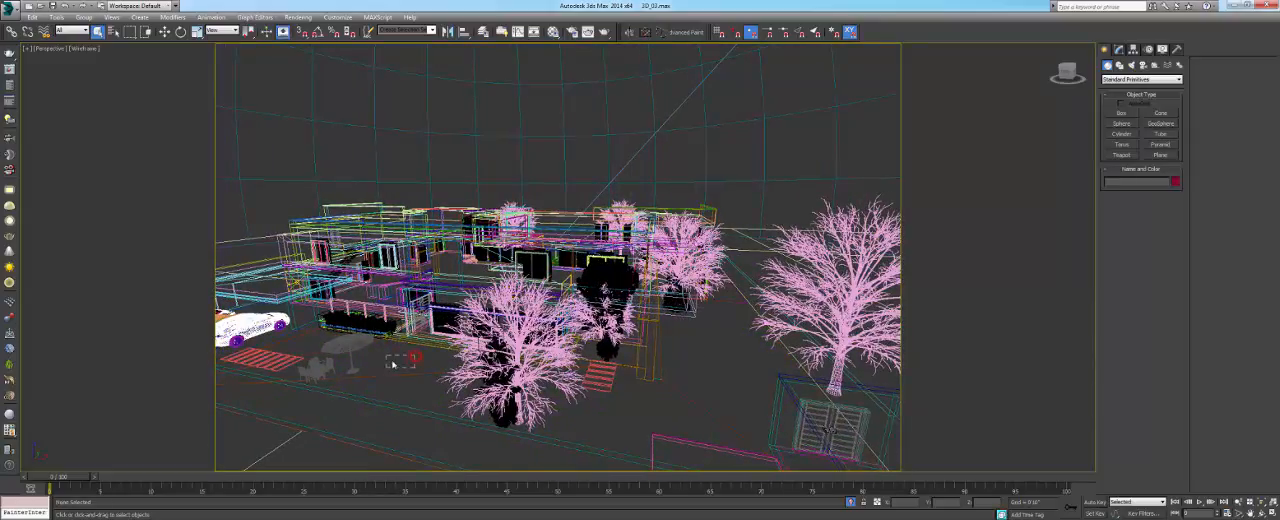
scroll(408, 352, "down", 3)
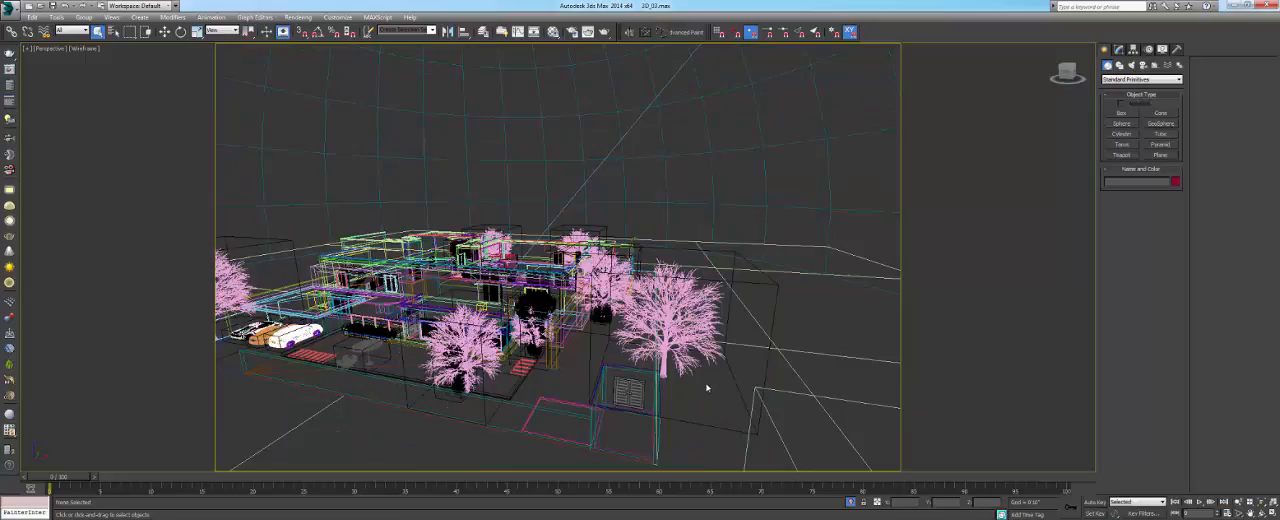
- Select the MultiScatter grass object in top view, look at its Max Count setting and examine the site plan
key("t")
key("z")
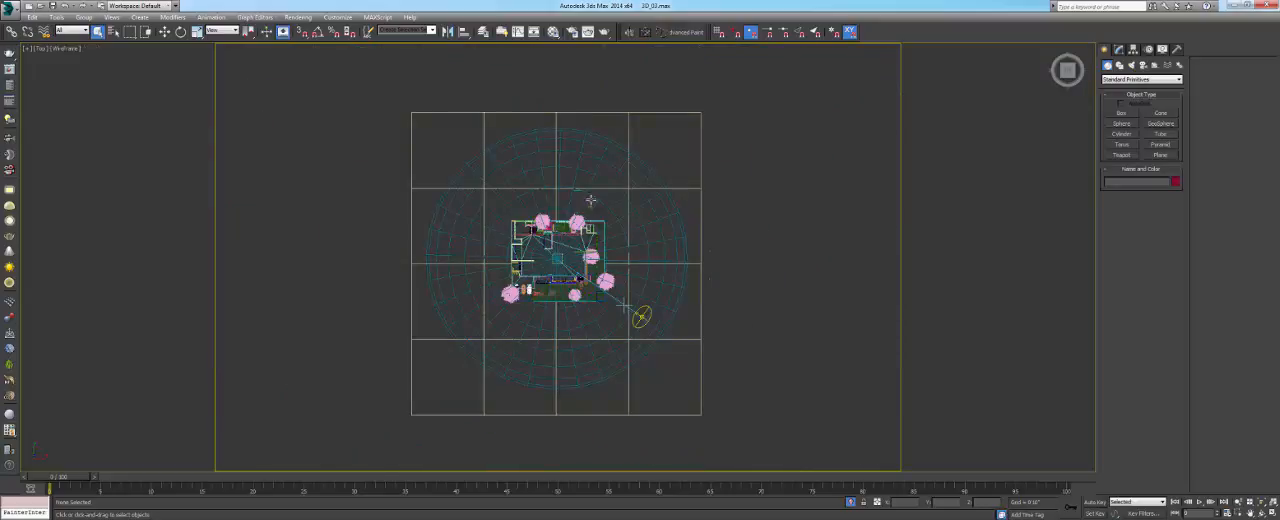
scroll(598, 222, "up", 5)
left_click(587, 231)
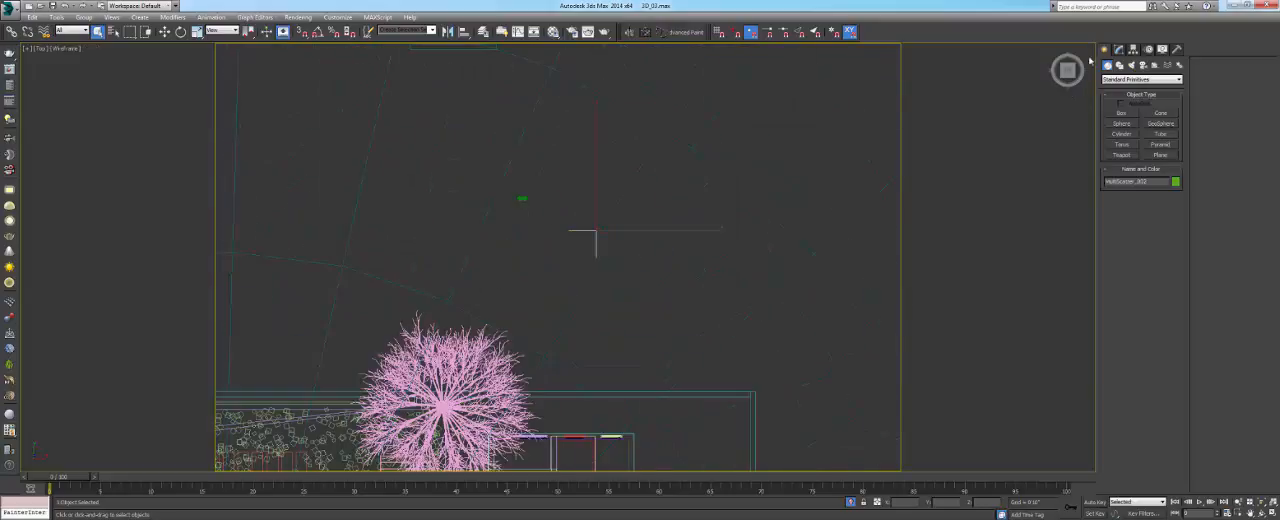
left_click(1119, 49)
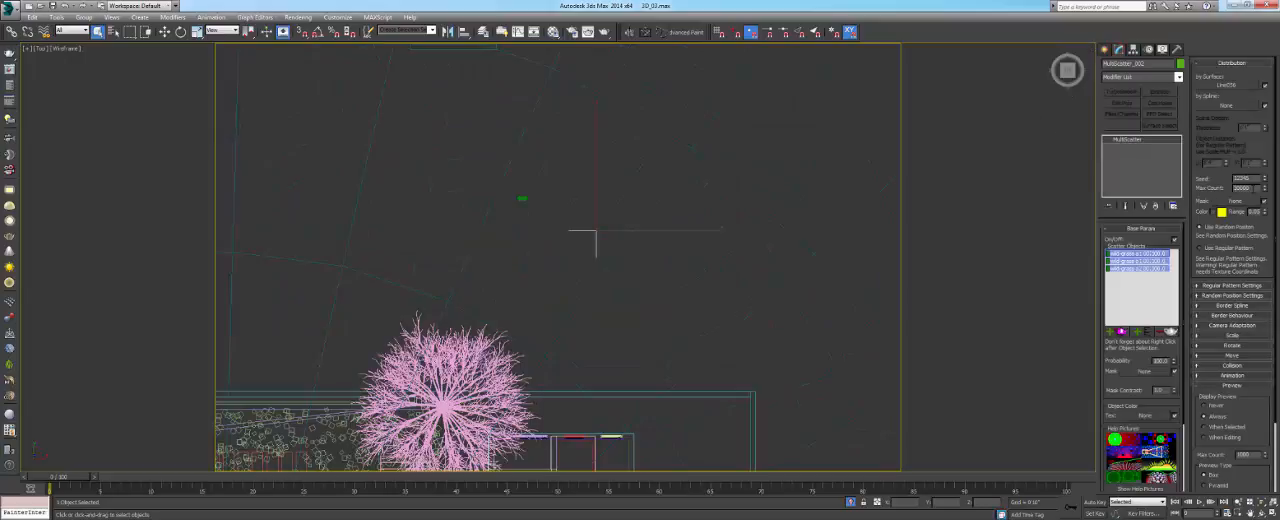
left_click_drag(1252, 188, 1210, 188)
middle_click_drag(373, 392, 628, 149)
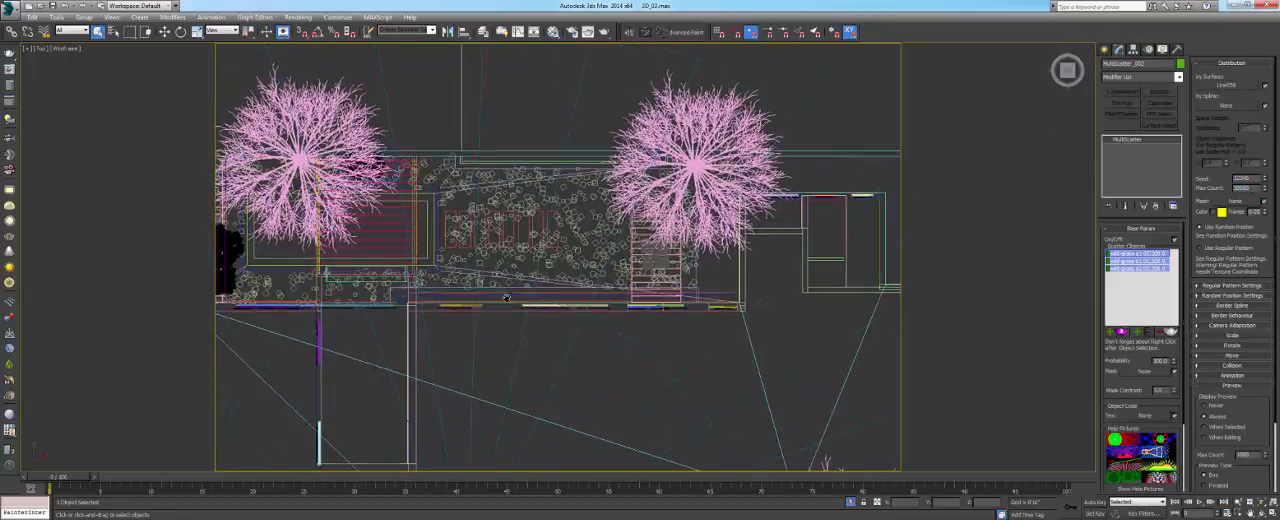
scroll(505, 264, "down", 4)
middle_click_drag(586, 385, 657, 246)
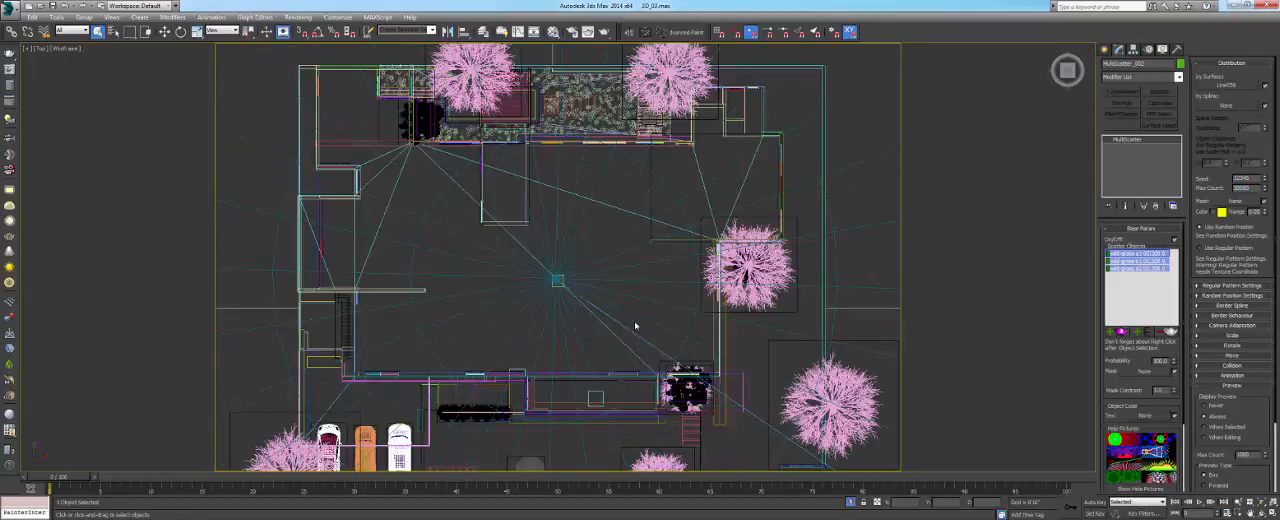
middle_click_drag(828, 348, 695, 286)
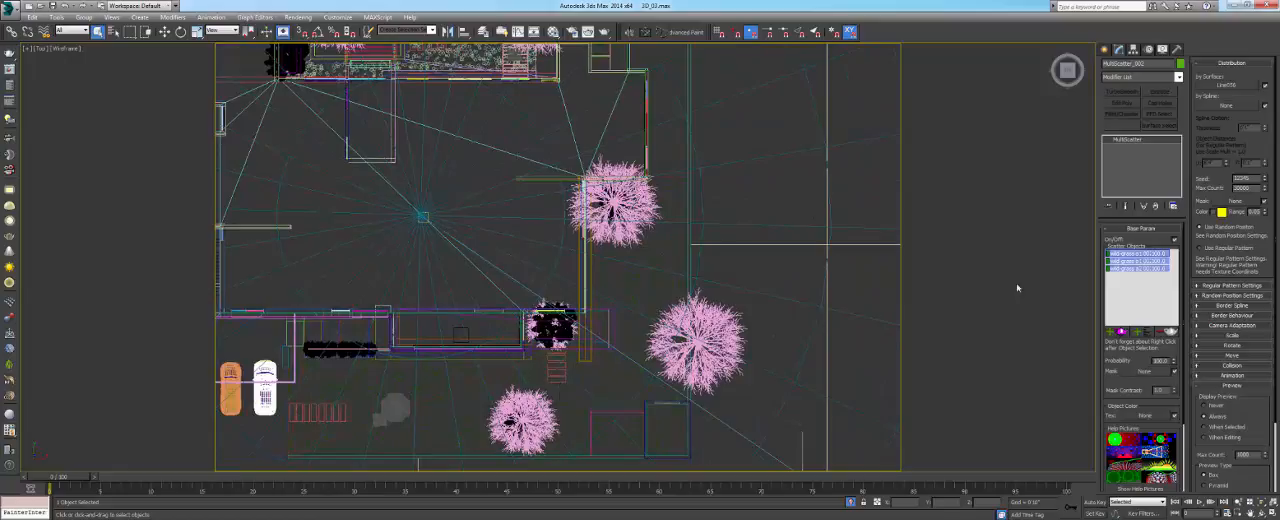
middle_click_drag(473, 260, 620, 258)
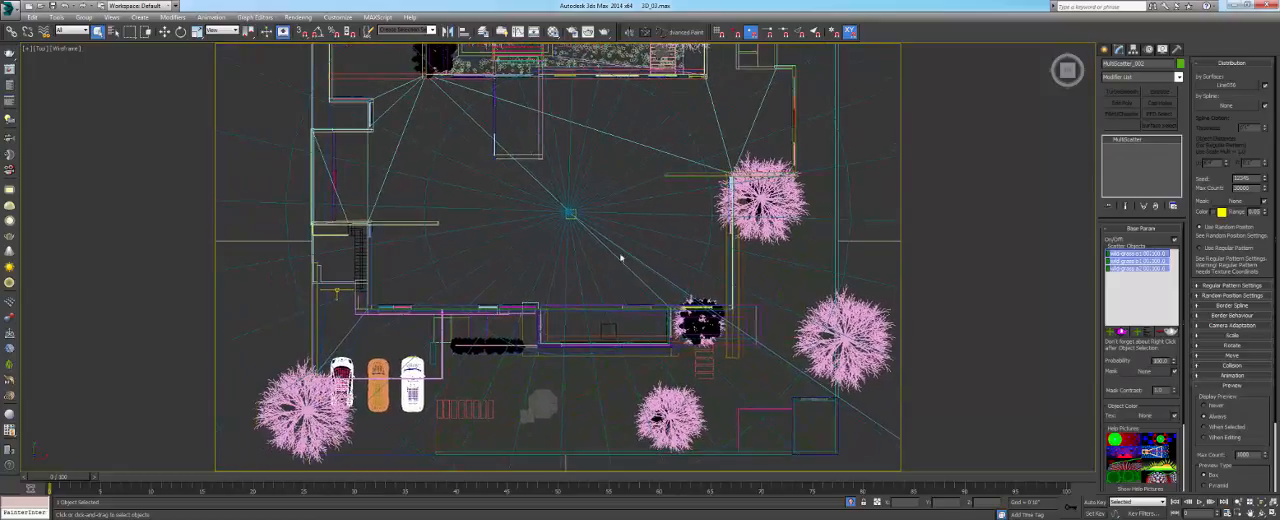
- Switch to the camera facing the parked cars and display the scene shaded
key("c")
double_click(606, 193)
key("c")
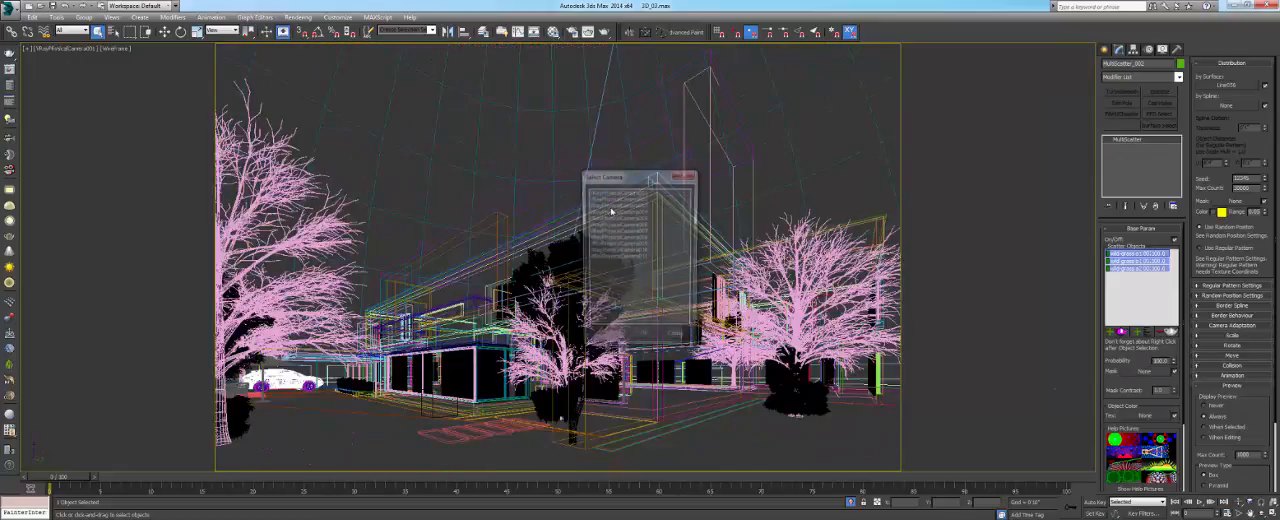
double_click(617, 200)
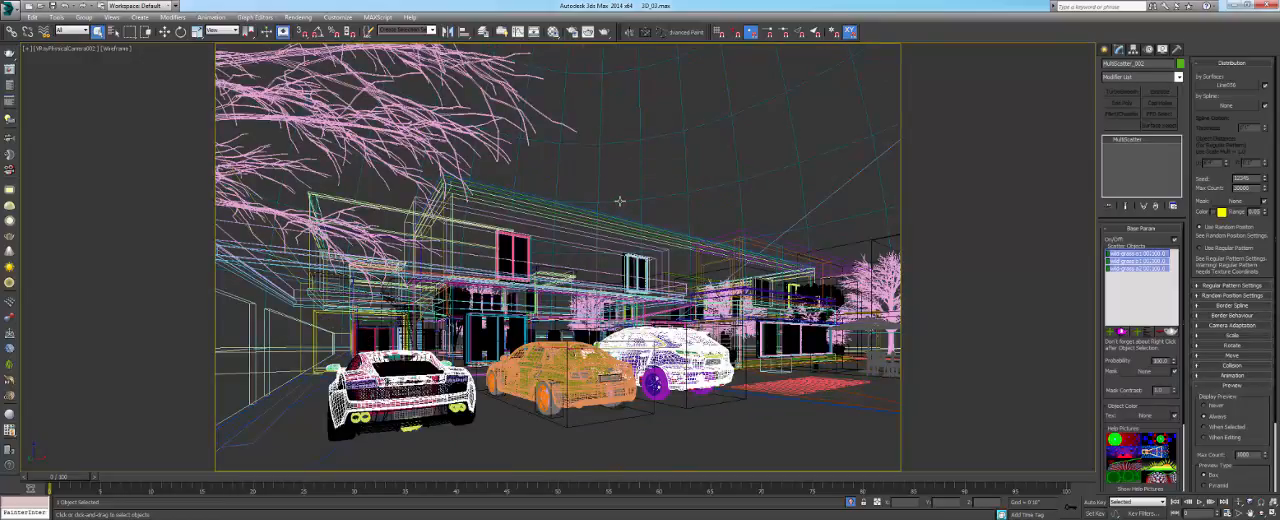
key("F3")
- Re-enable the FOLIAGE 01 XRef scene and close the XRef Scenes dialog
left_click(12, 6)
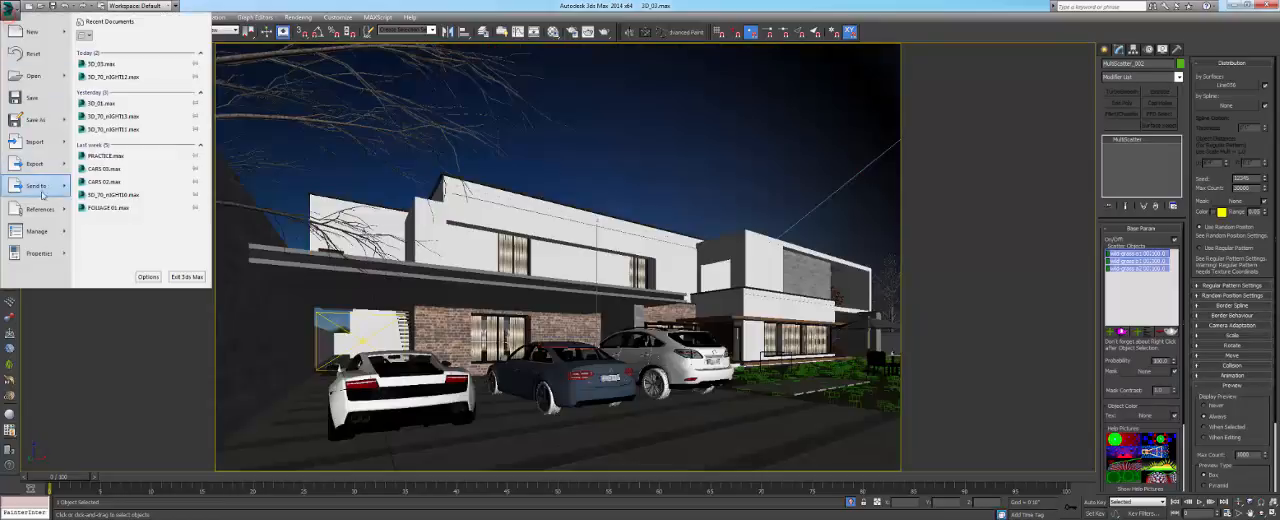
mouse_move(42, 207)
left_click(112, 121)
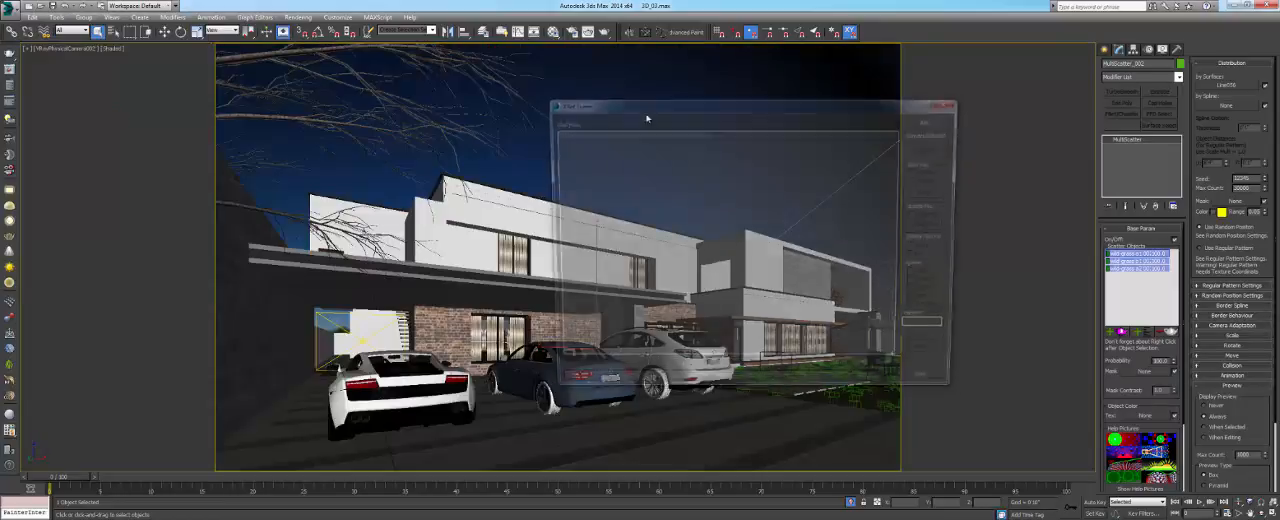
left_click(648, 133)
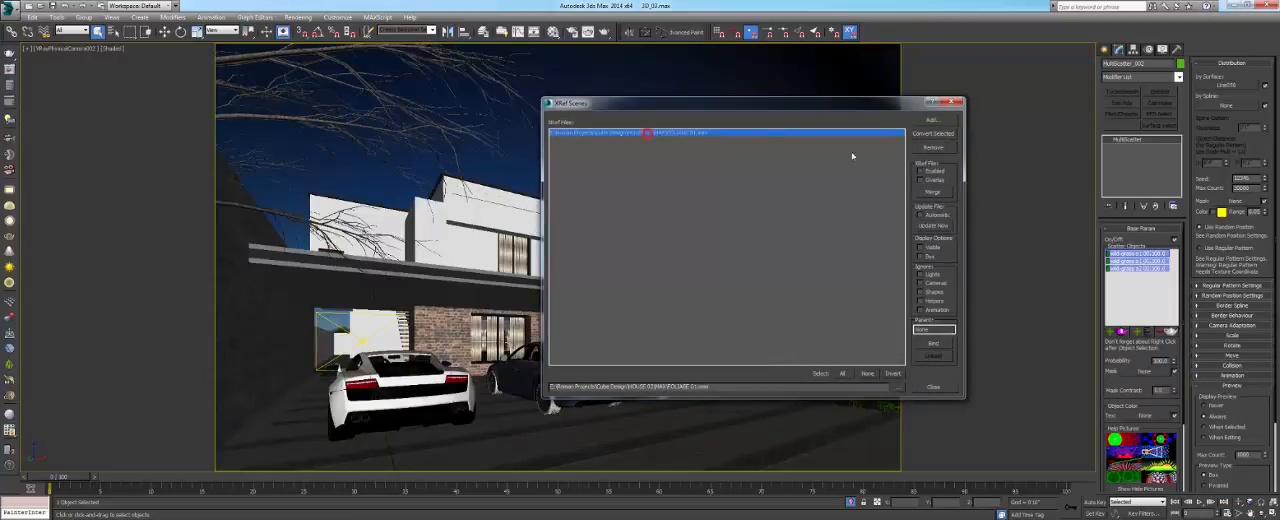
left_click(929, 172)
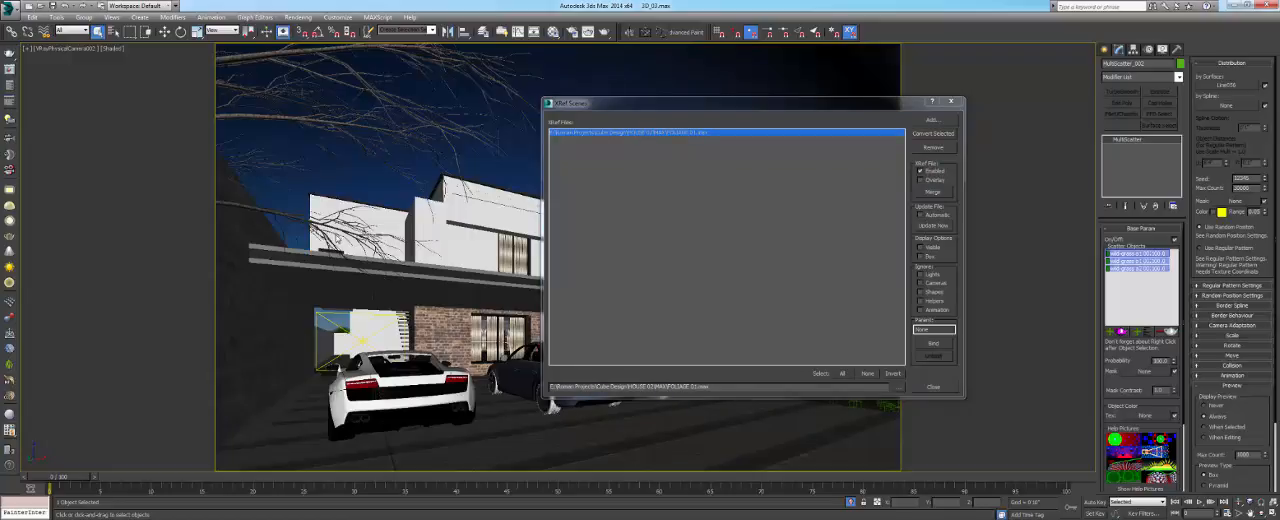
left_click(950, 101)
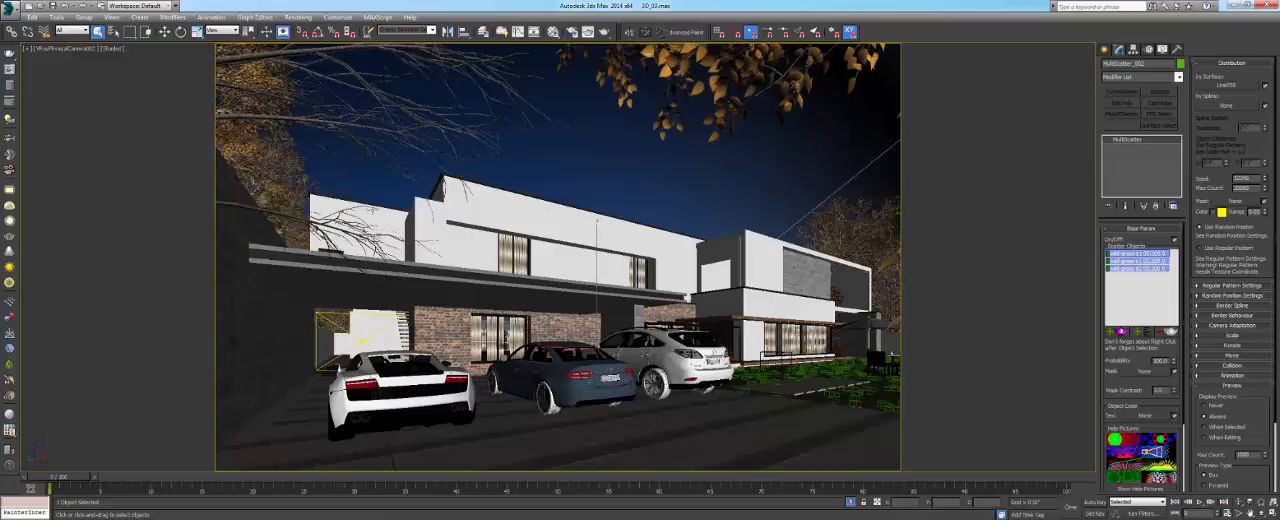